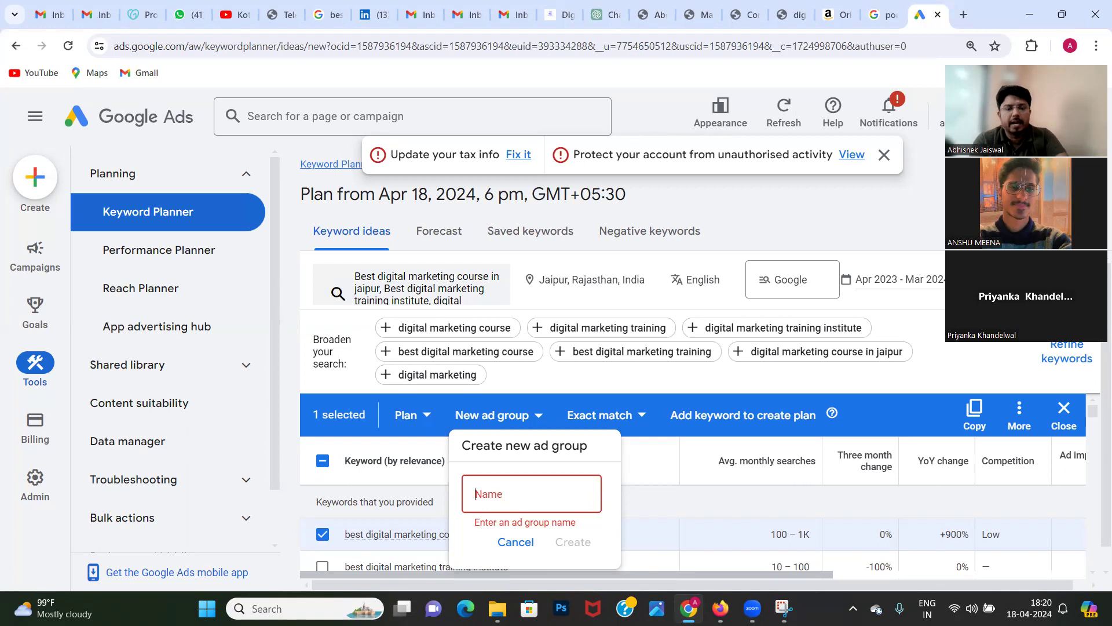
Step: Name the new ad group "Offline Online Training for Jaipur" and create it
{"action": "type", "text": "Digital"}
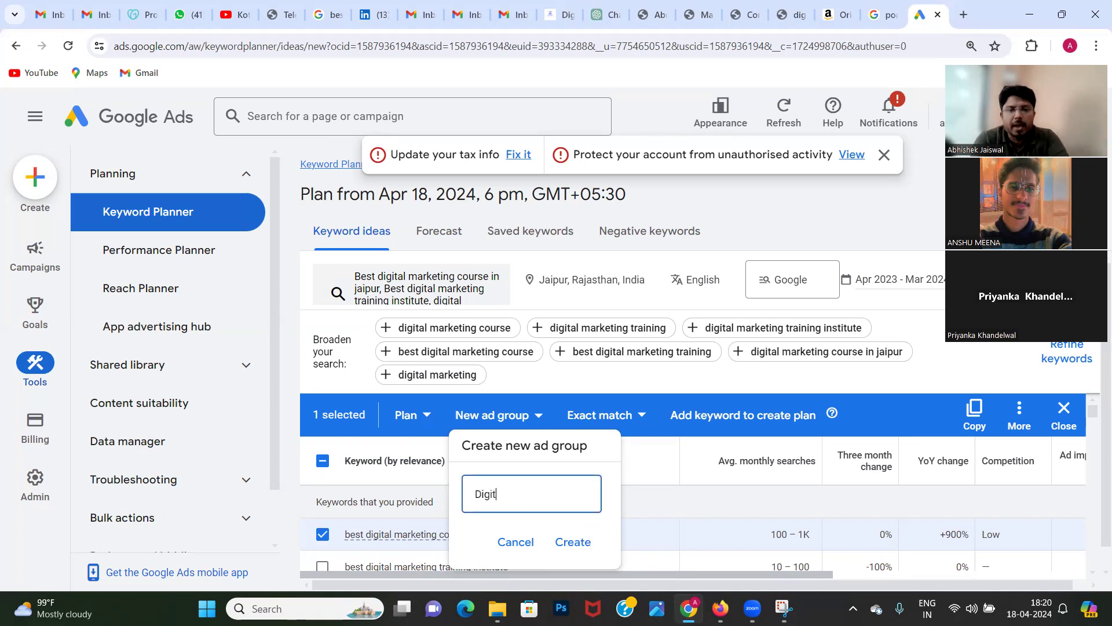
{"action": "key", "text": "BackSpace"}
{"action": "key", "text": "BackSpace"}
{"action": "key", "text": "BackSpace"}
{"action": "key", "text": "BackSpace"}
{"action": "key", "text": "BackSpace"}
{"action": "key", "text": "BackSpace"}
{"action": "key", "text": "BackSpace"}
{"action": "type", "text": "Trai"}
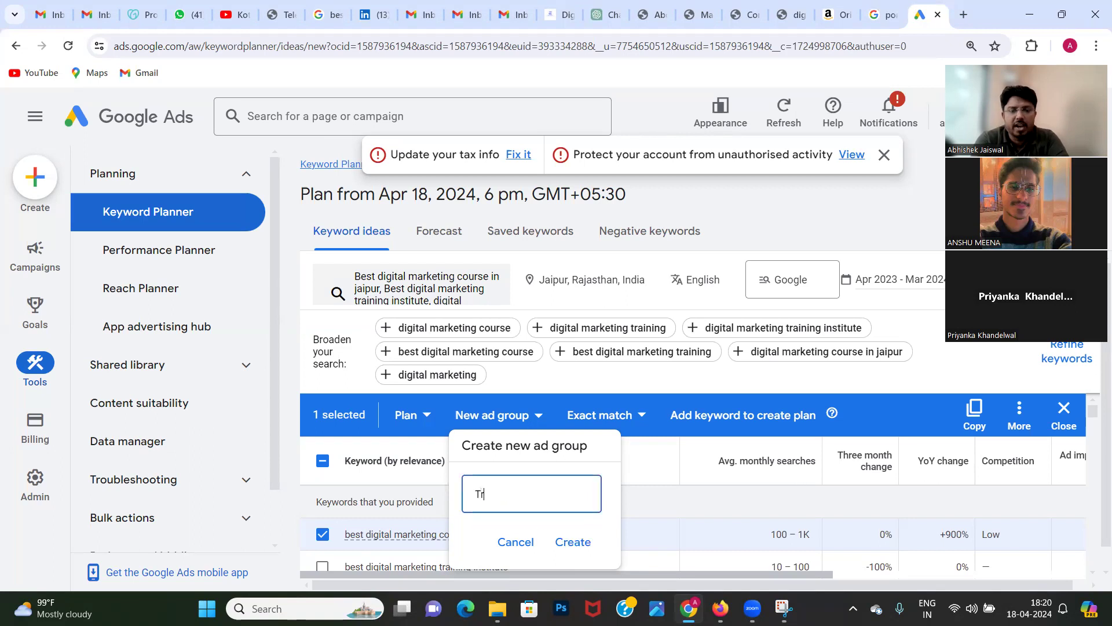
{"action": "key", "text": "BackSpace"}
{"action": "key", "text": "BackSpace"}
{"action": "key", "text": "BackSpace"}
{"action": "key", "text": "BackSpace"}
{"action": "type", "text": "Offline "}
{"action": "type", "text": "Online Tr"}
{"action": "type", "text": "aining for"}
{"action": "type", "text": " Jaipur"}
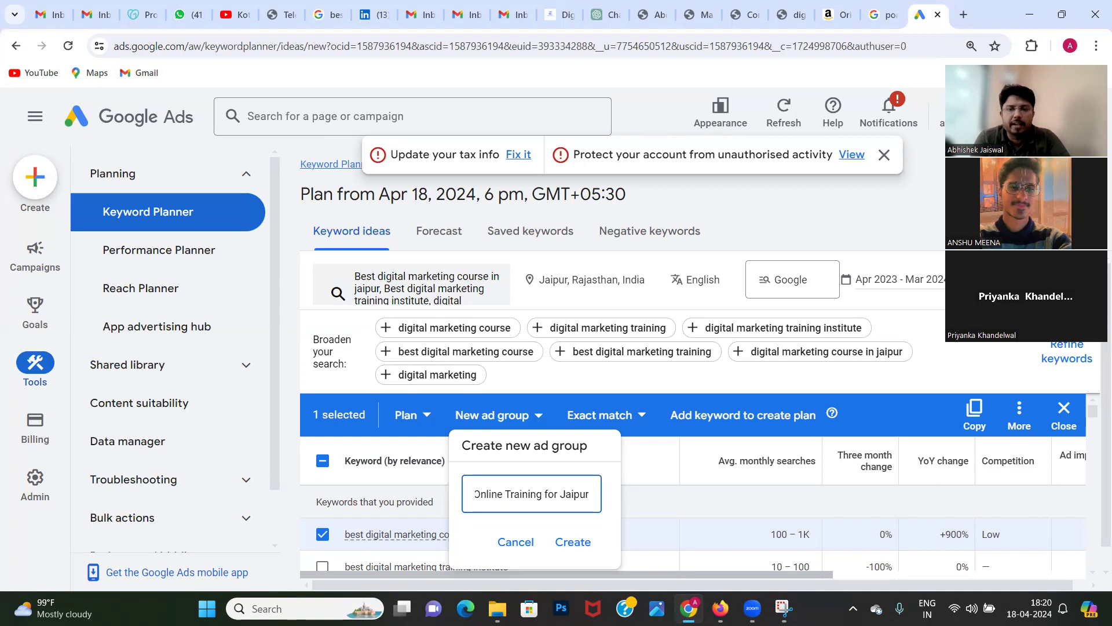
{"action": "left_click", "coordinate": [572, 543]}
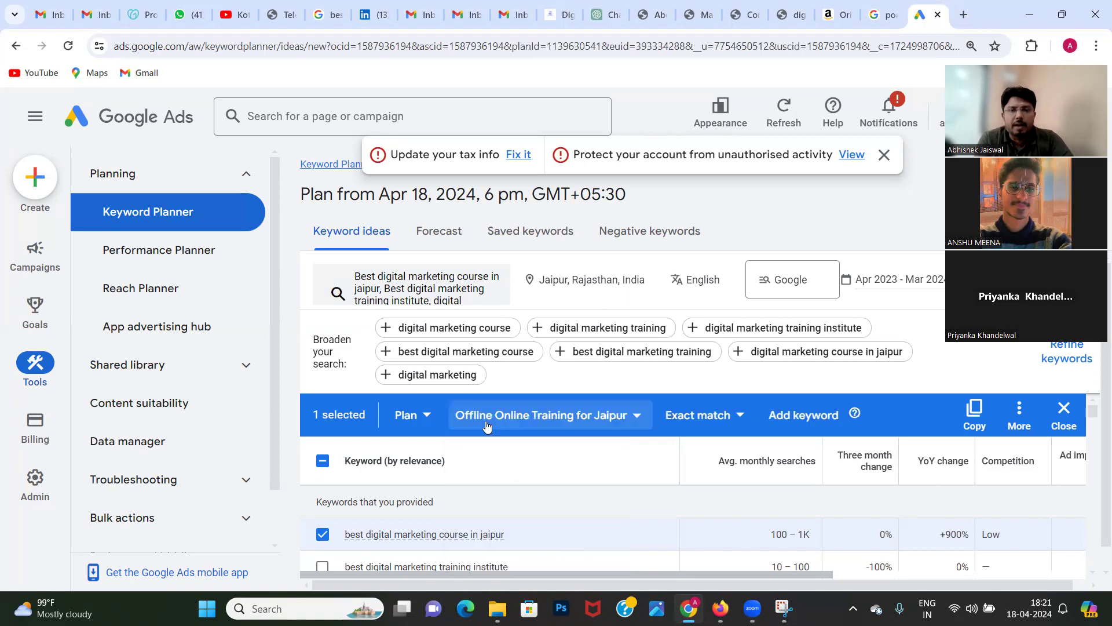
Step: Add "best digital marketing course in jaipur" to the plan in the Offline Online Training for Jaipur ad group as an exact match keyword
{"action": "left_click", "coordinate": [413, 418]}
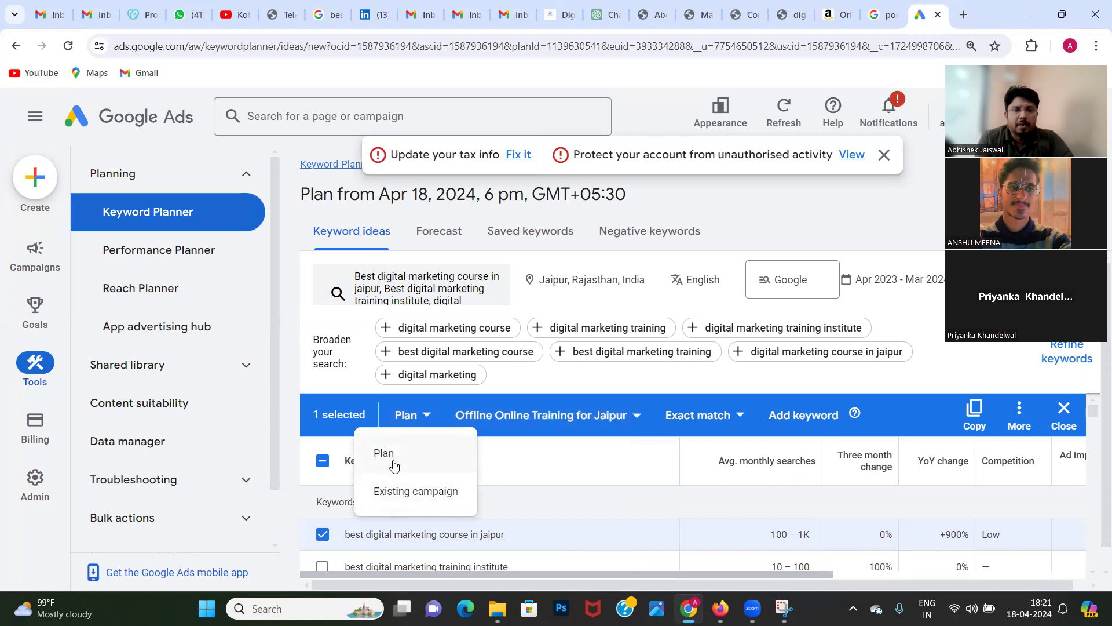
{"action": "left_click", "coordinate": [601, 428]}
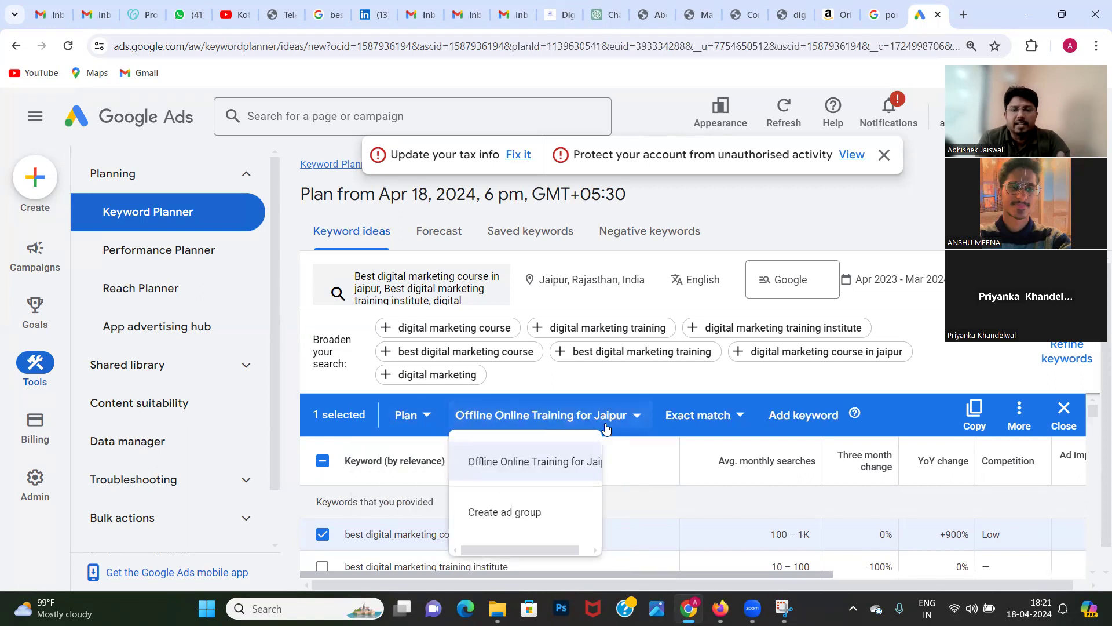
{"action": "left_click", "coordinate": [526, 470]}
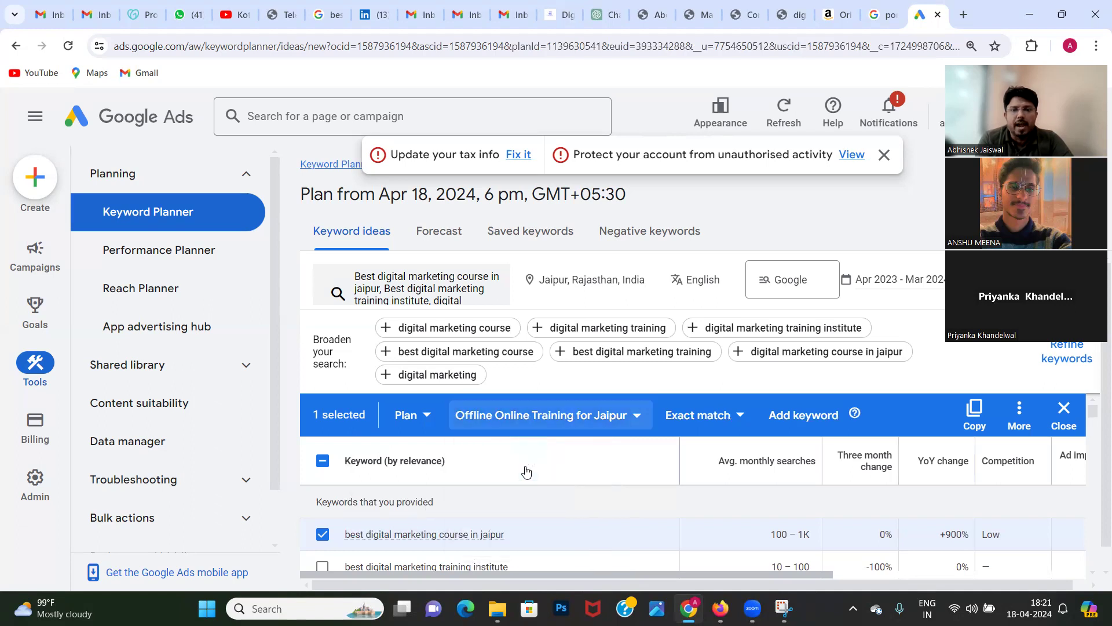
{"action": "left_click", "coordinate": [695, 419]}
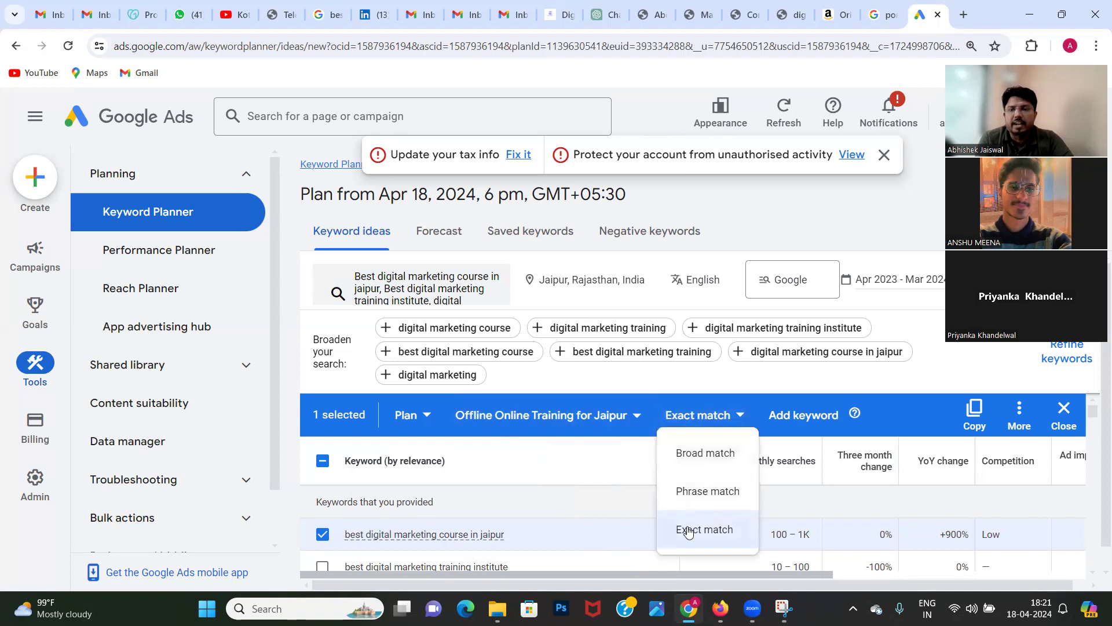
{"action": "left_click", "coordinate": [689, 530]}
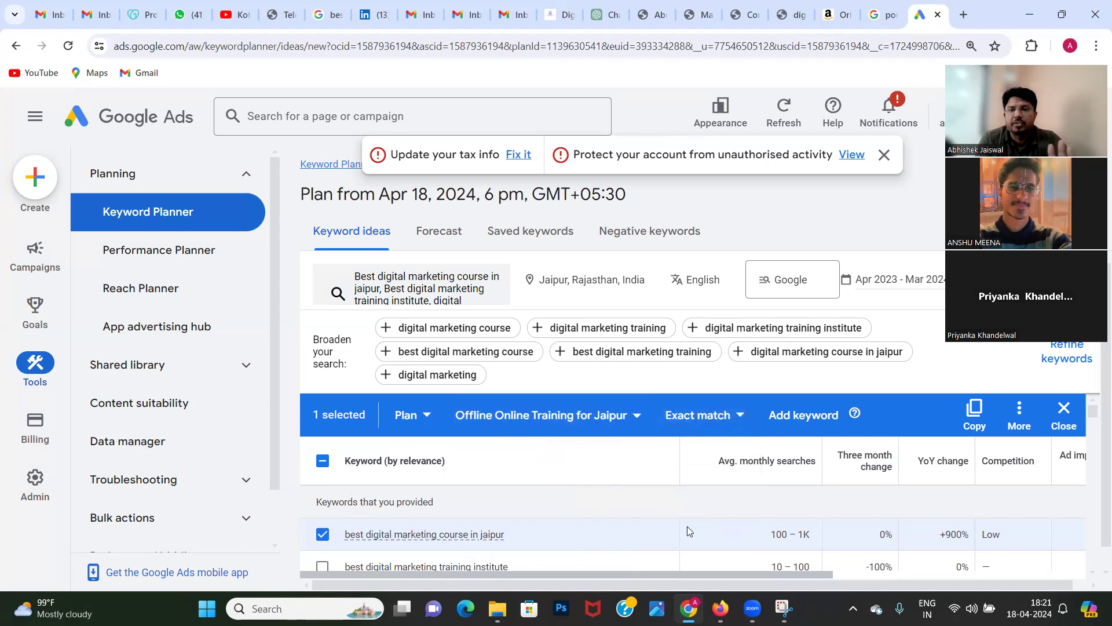
{"action": "left_click", "coordinate": [793, 428]}
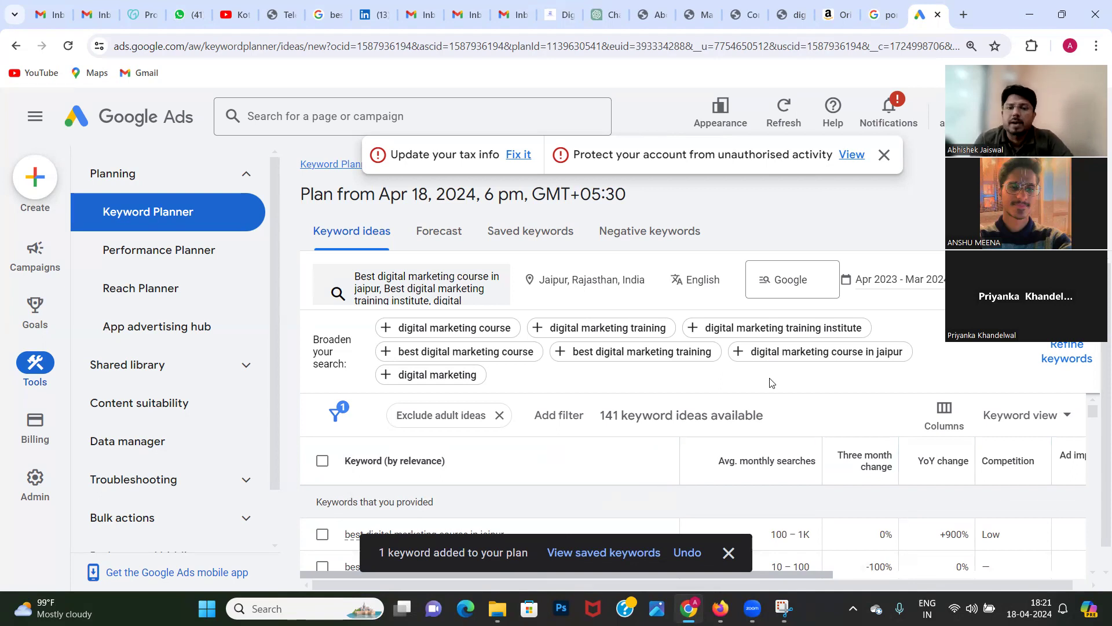
{"action": "left_click", "coordinate": [733, 554]}
Step: Select the Jaipur course, training institute, course near me, "best digital marketing courses" and "digital marketing classes near me" keywords
{"action": "scroll", "coordinate": [696, 402], "scroll_direction": "down", "scroll_amount": 1}
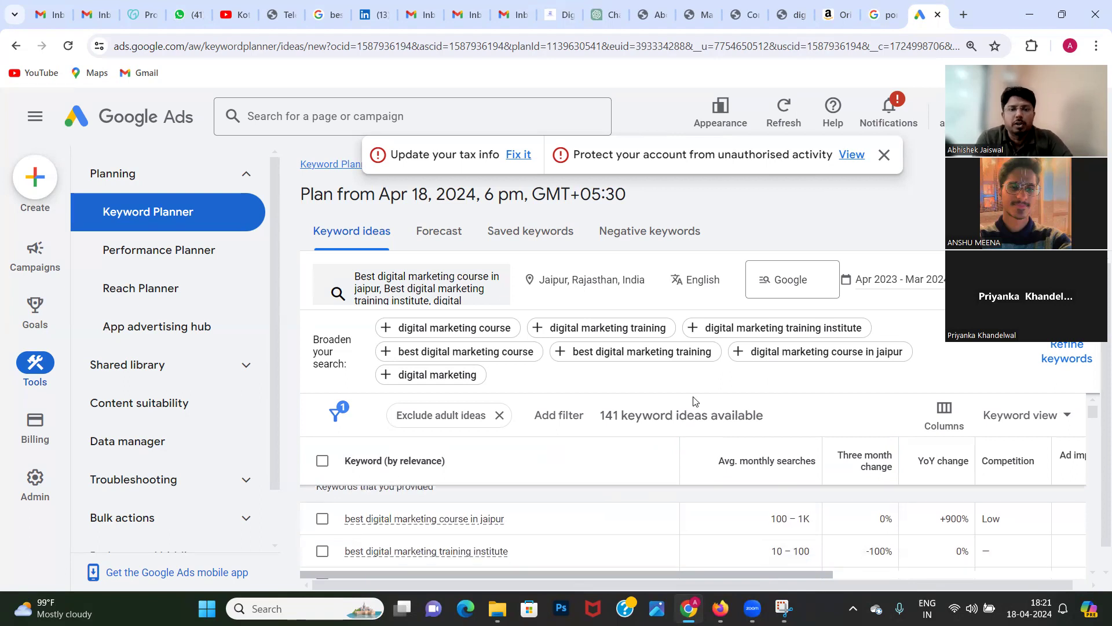
{"action": "left_click", "coordinate": [322, 519]}
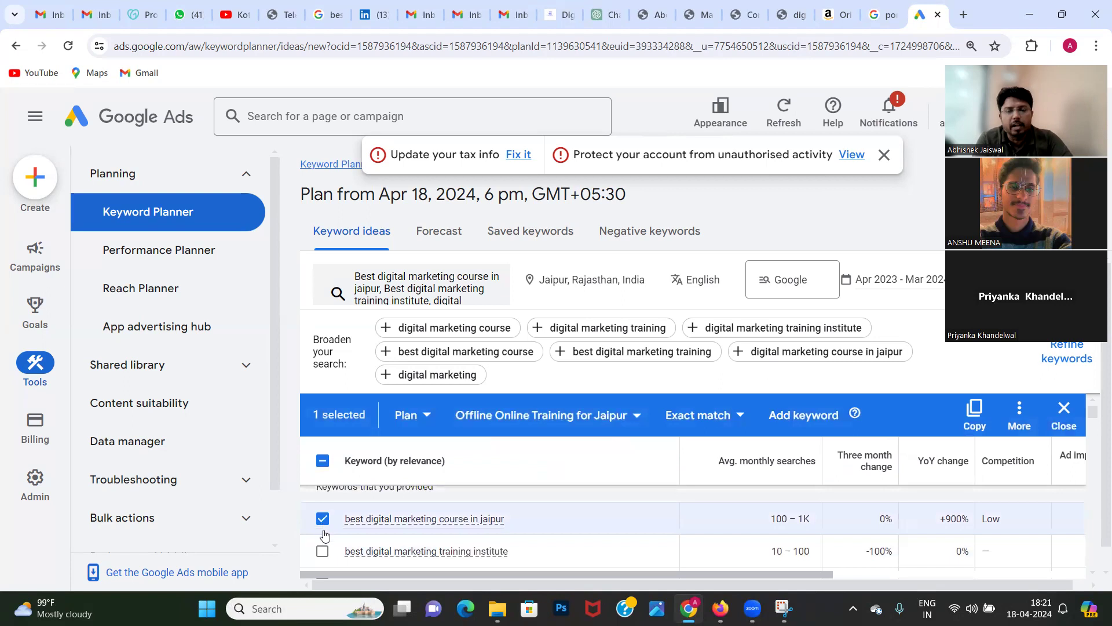
{"action": "left_click", "coordinate": [323, 553]}
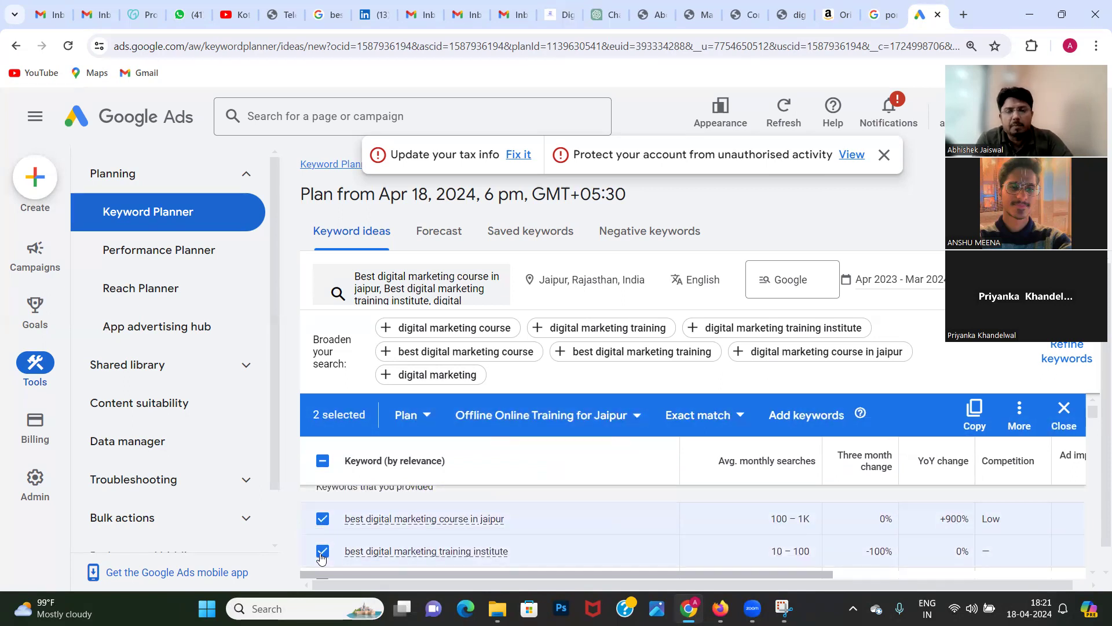
{"action": "scroll", "coordinate": [319, 552], "scroll_direction": "down", "scroll_amount": 1}
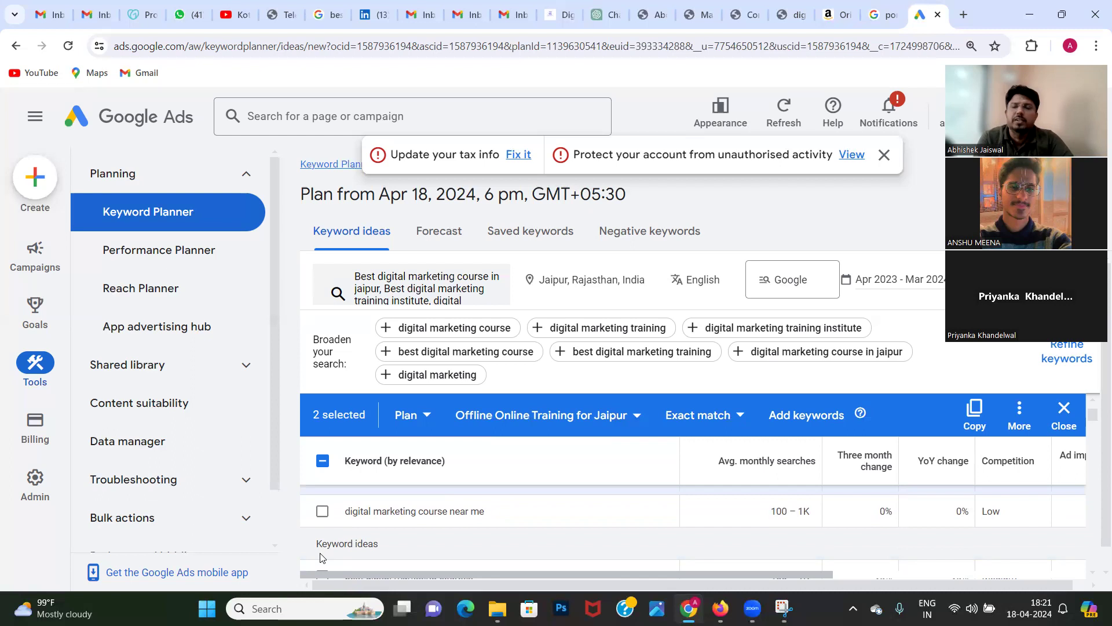
{"action": "left_click", "coordinate": [322, 511]}
{"action": "scroll", "coordinate": [416, 521], "scroll_direction": "down", "scroll_amount": 1}
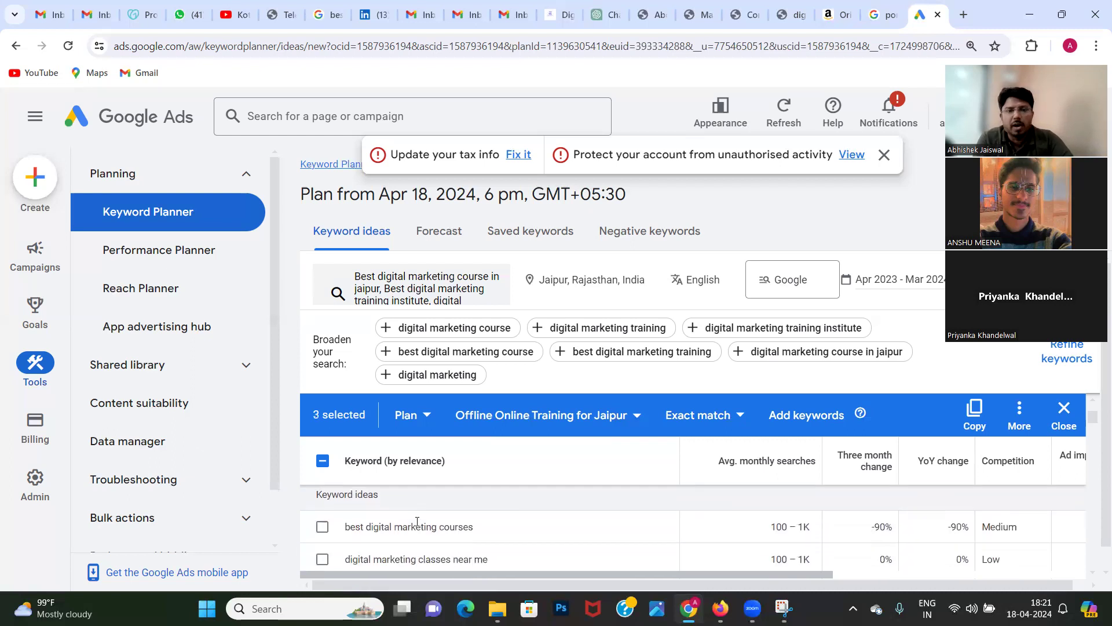
{"action": "left_click", "coordinate": [322, 527]}
{"action": "left_click", "coordinate": [322, 561]}
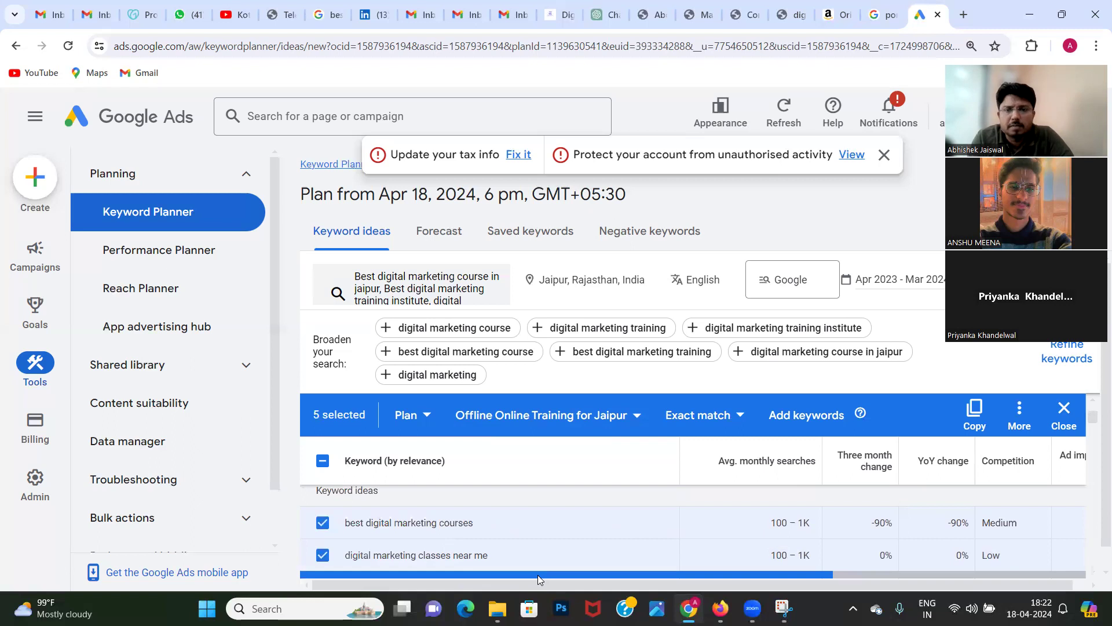
Step: Examine the top-of-page bids, monthly searches, year-on-year change and competition of the selected keywords
{"action": "left_click_drag", "start_coordinate": [539, 576], "coordinate": [518, 567]}
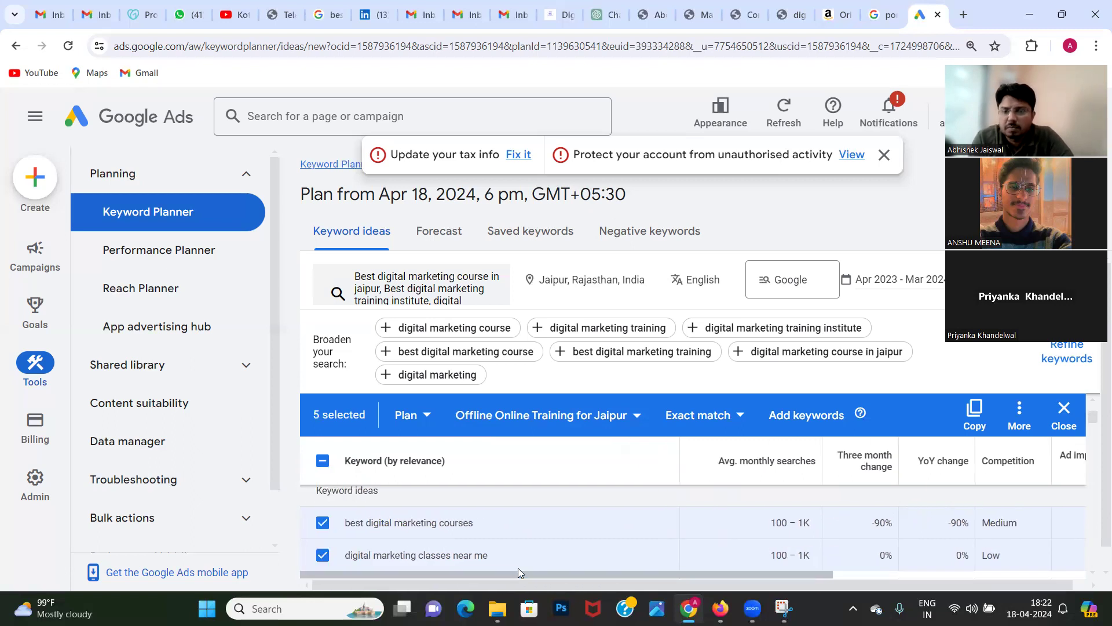
{"action": "left_click_drag", "start_coordinate": [528, 574], "coordinate": [706, 583]}
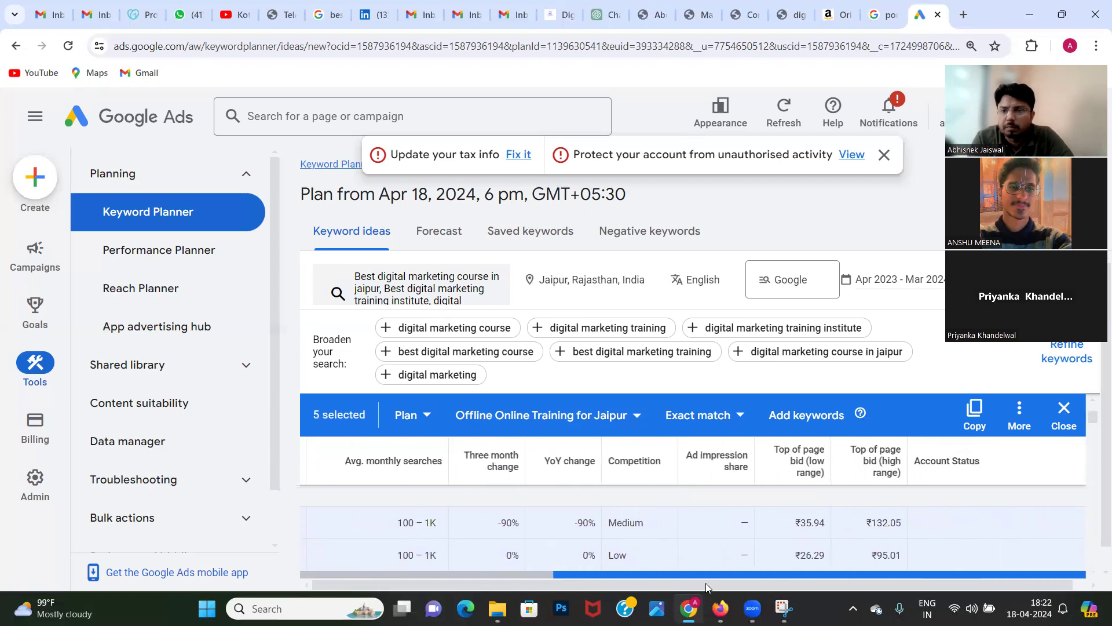
{"action": "left_click_drag", "start_coordinate": [833, 579], "coordinate": [599, 565]}
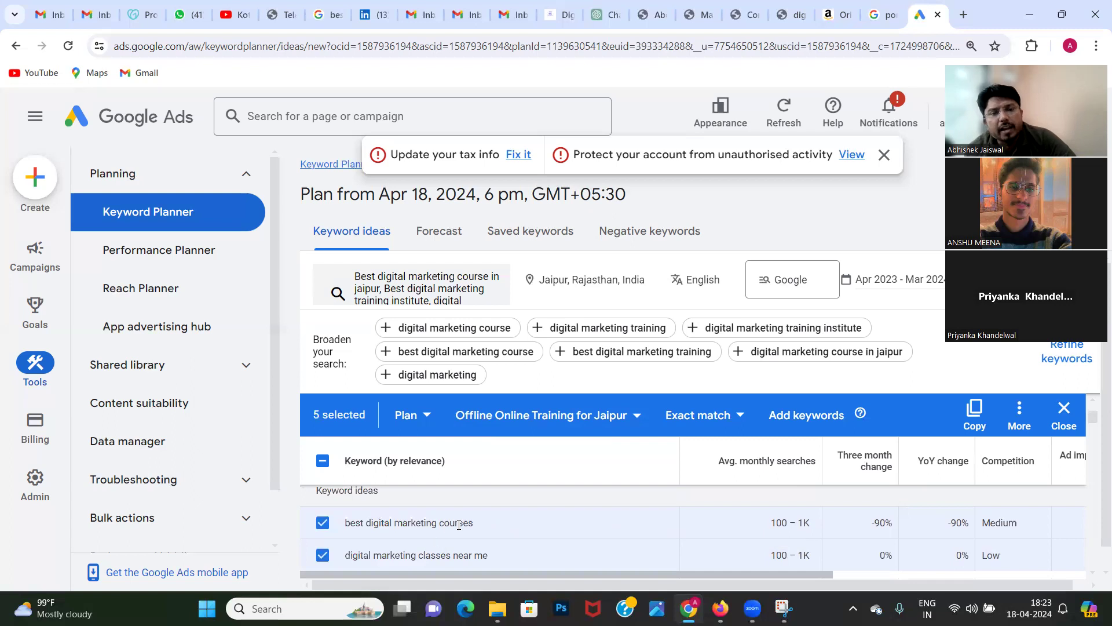
{"action": "scroll", "coordinate": [458, 526], "scroll_direction": "down", "scroll_amount": 1}
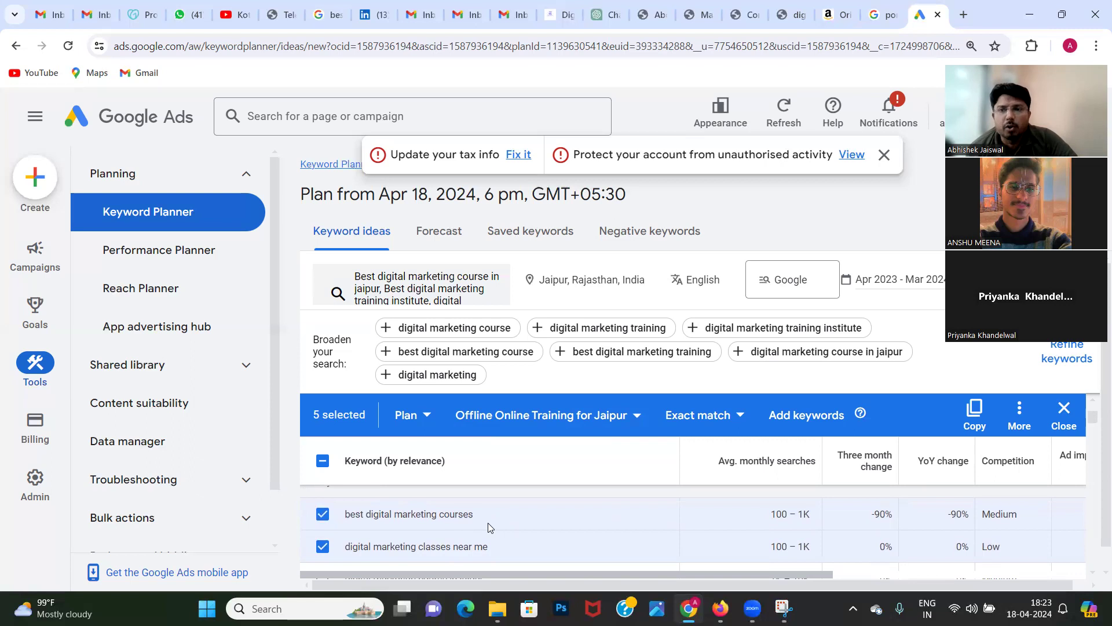
{"action": "scroll", "coordinate": [488, 523], "scroll_direction": "up", "scroll_amount": 1}
{"action": "scroll", "coordinate": [488, 523], "scroll_direction": "up", "scroll_amount": 3}
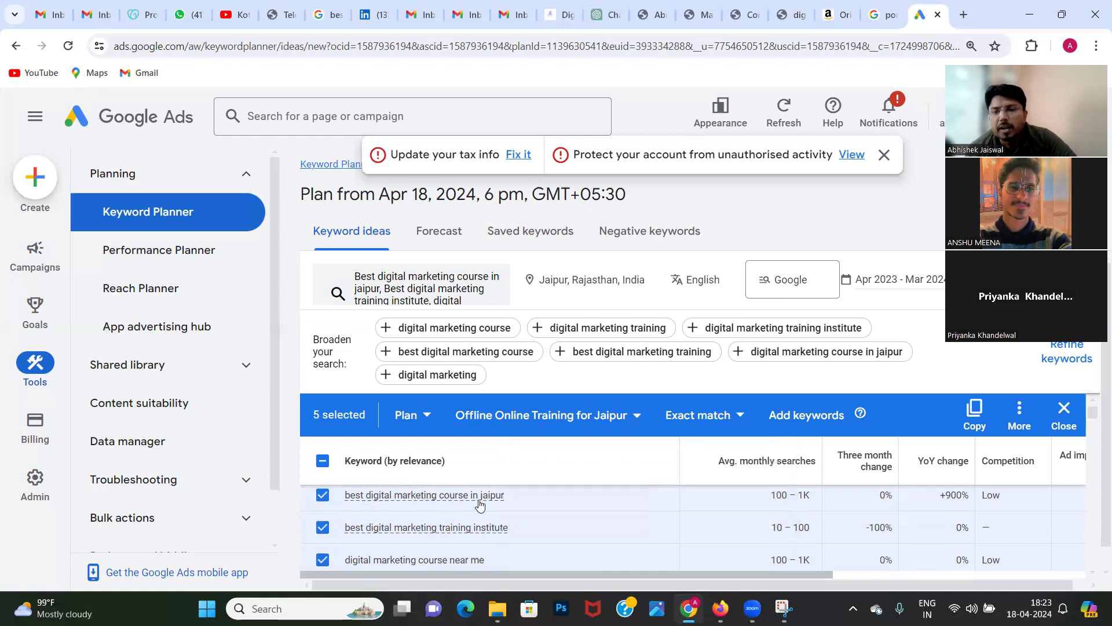
{"action": "double_click", "coordinate": [955, 497]}
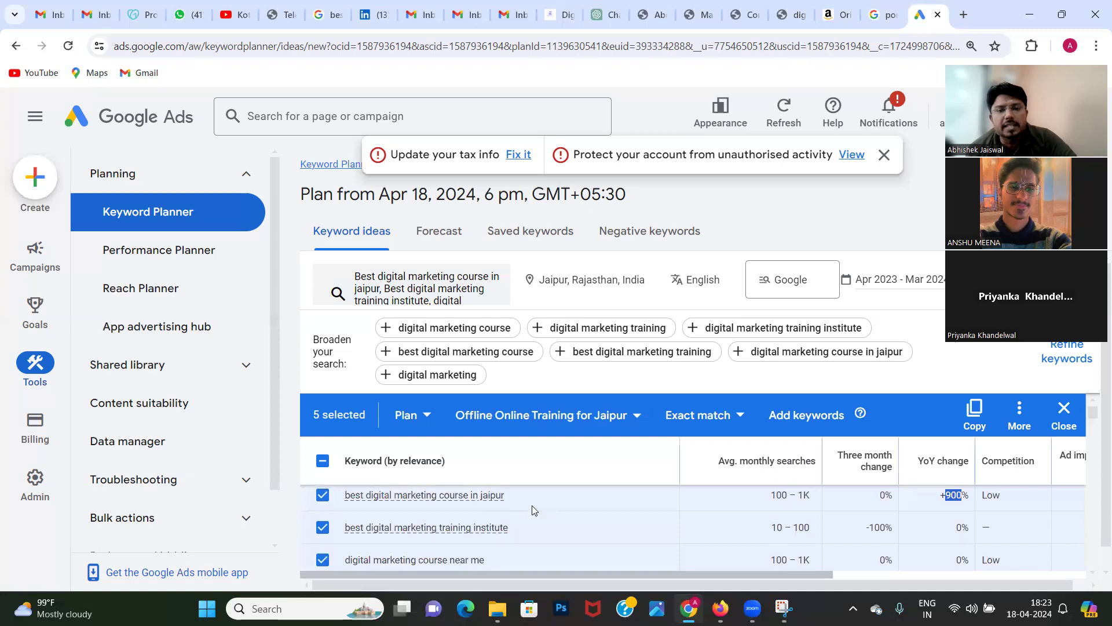
{"action": "scroll", "coordinate": [536, 511], "scroll_direction": "down", "scroll_amount": 3}
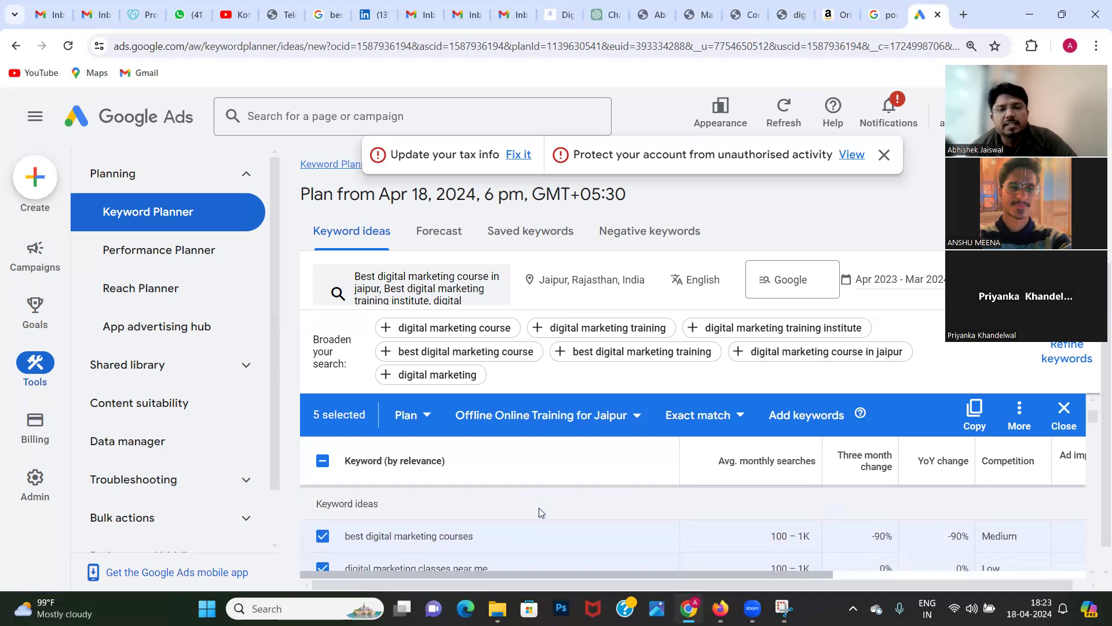
{"action": "scroll", "coordinate": [541, 512], "scroll_direction": "down", "scroll_amount": 1}
{"action": "scroll", "coordinate": [539, 512], "scroll_direction": "up", "scroll_amount": 1}
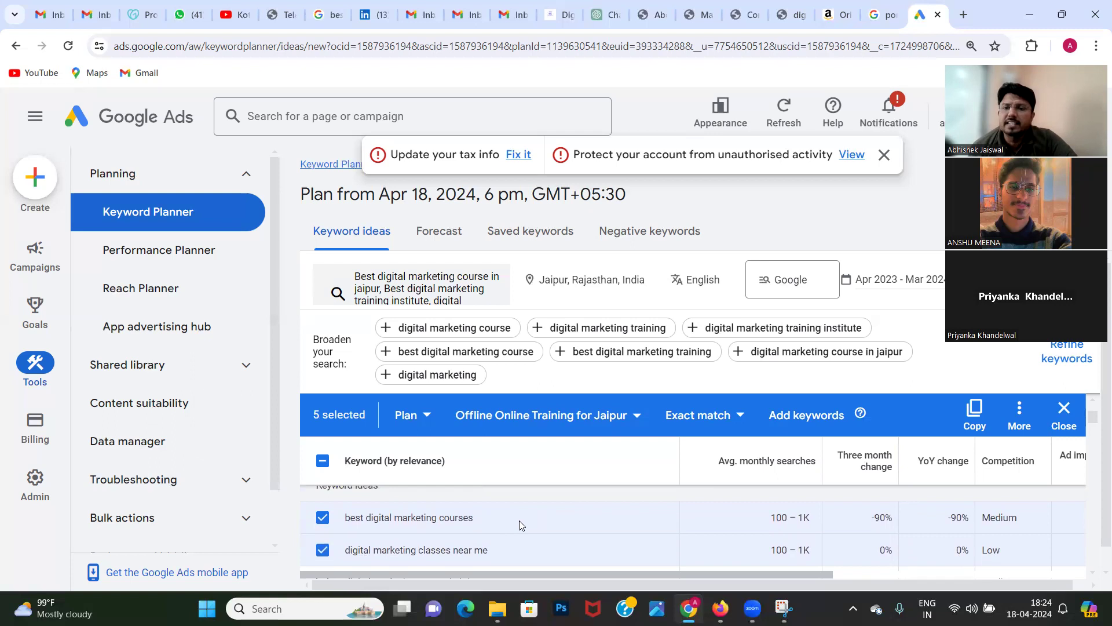
{"action": "scroll", "coordinate": [519, 520], "scroll_direction": "up", "scroll_amount": 1}
{"action": "scroll", "coordinate": [519, 520], "scroll_direction": "down", "scroll_amount": 1}
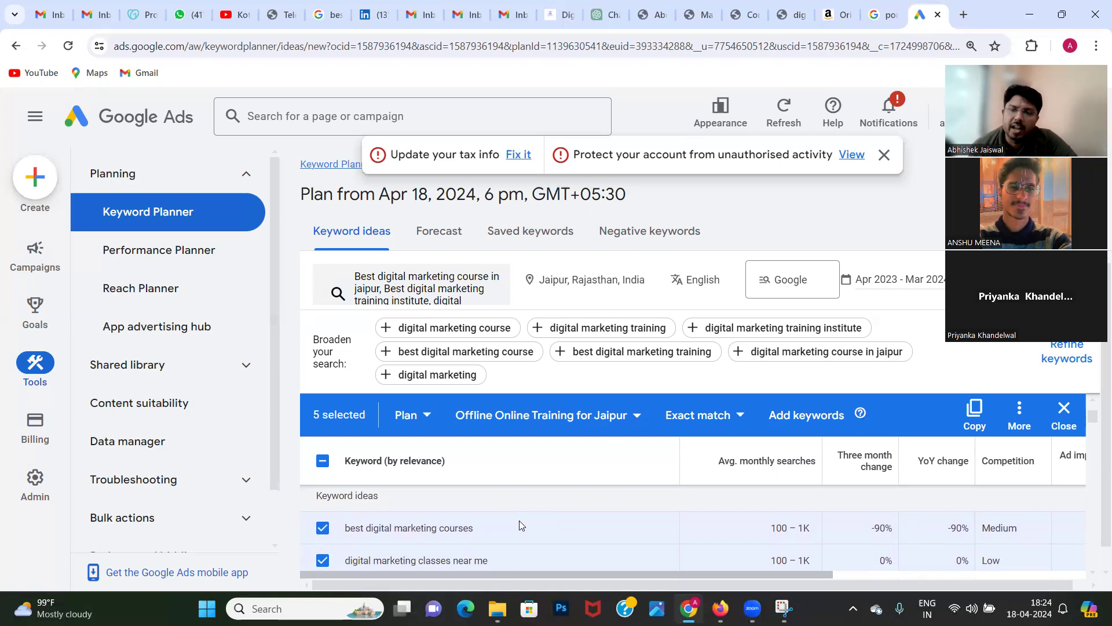
{"action": "scroll", "coordinate": [520, 525], "scroll_direction": "down", "scroll_amount": 2}
{"action": "scroll", "coordinate": [519, 525], "scroll_direction": "down", "scroll_amount": 1}
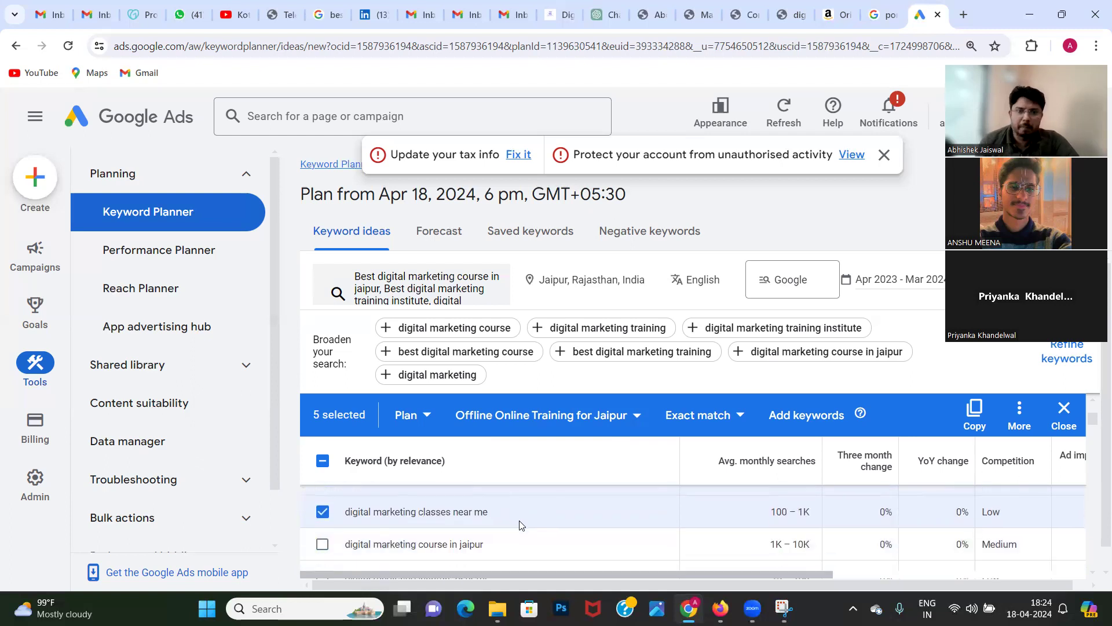
{"action": "scroll", "coordinate": [575, 526], "scroll_direction": "up", "scroll_amount": 1}
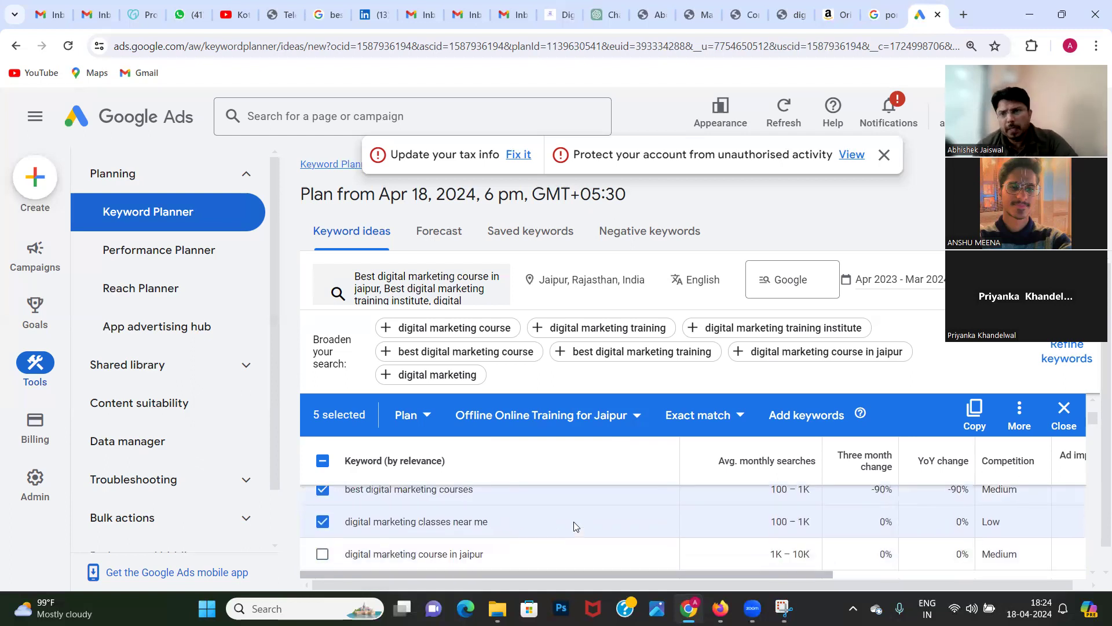
{"action": "scroll", "coordinate": [575, 526], "scroll_direction": "down", "scroll_amount": 1}
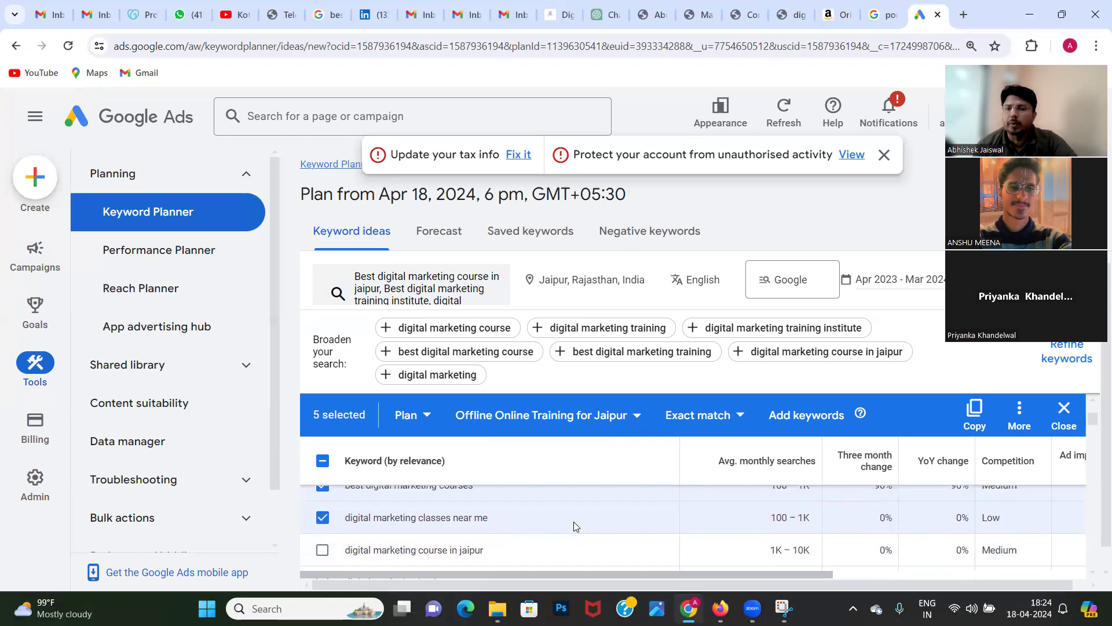
Step: Check the bid range of "best institute for digital marketing" and add that keyword to the selection
{"action": "scroll", "coordinate": [575, 526], "scroll_direction": "down", "scroll_amount": 1}
{"action": "scroll", "coordinate": [575, 526], "scroll_direction": "down", "scroll_amount": 3}
{"action": "scroll", "coordinate": [575, 526], "scroll_direction": "down", "scroll_amount": 5}
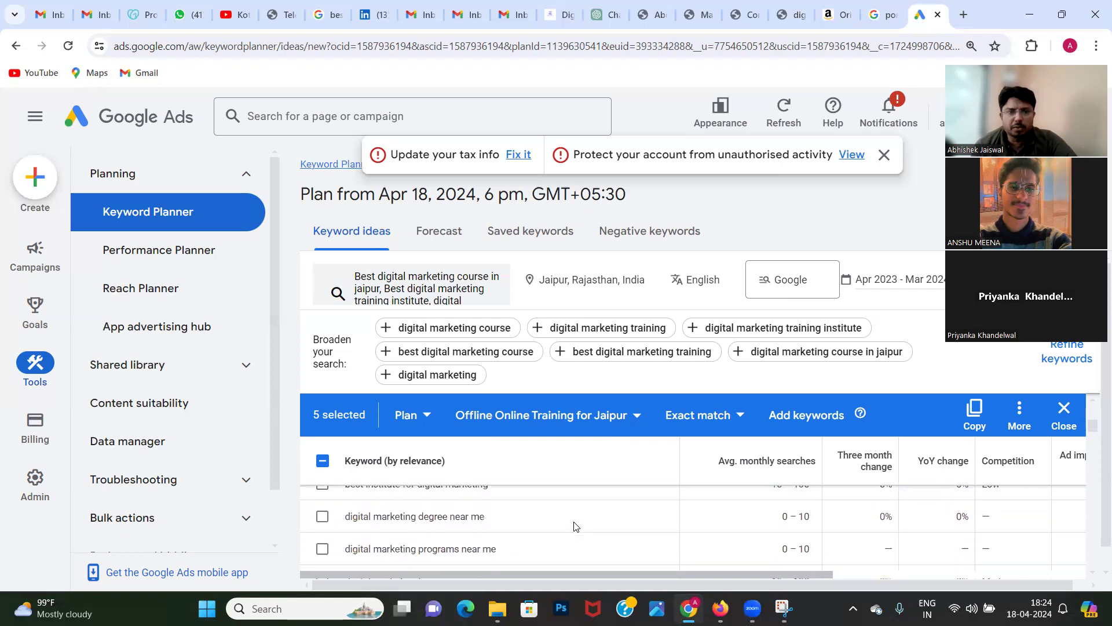
{"action": "scroll", "coordinate": [575, 527], "scroll_direction": "up", "scroll_amount": 1}
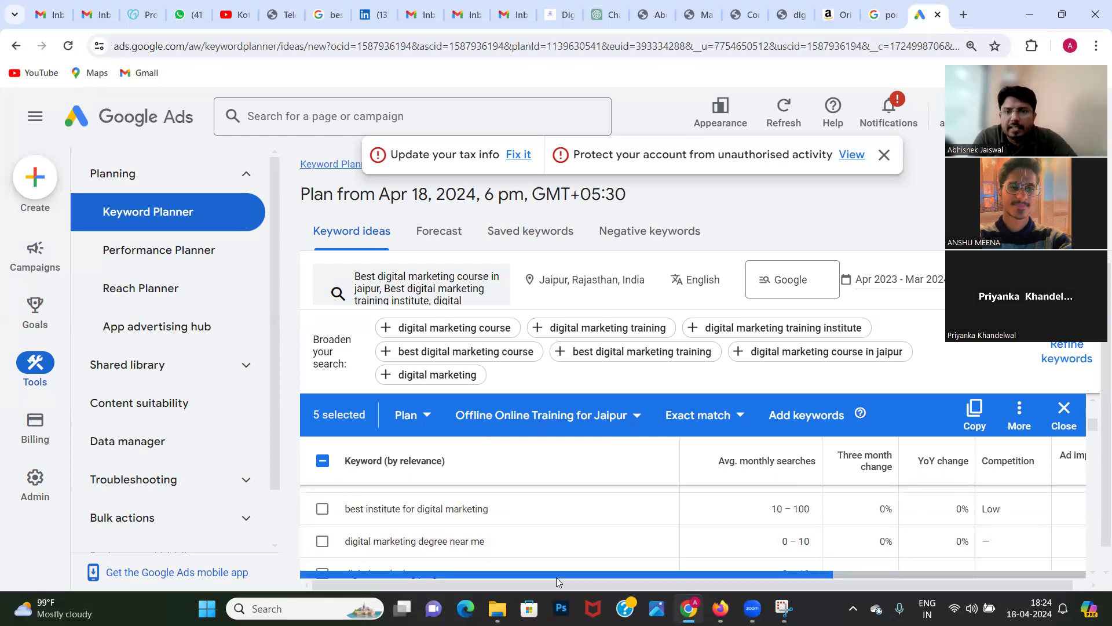
{"action": "left_click_drag", "start_coordinate": [556, 577], "coordinate": [698, 602]}
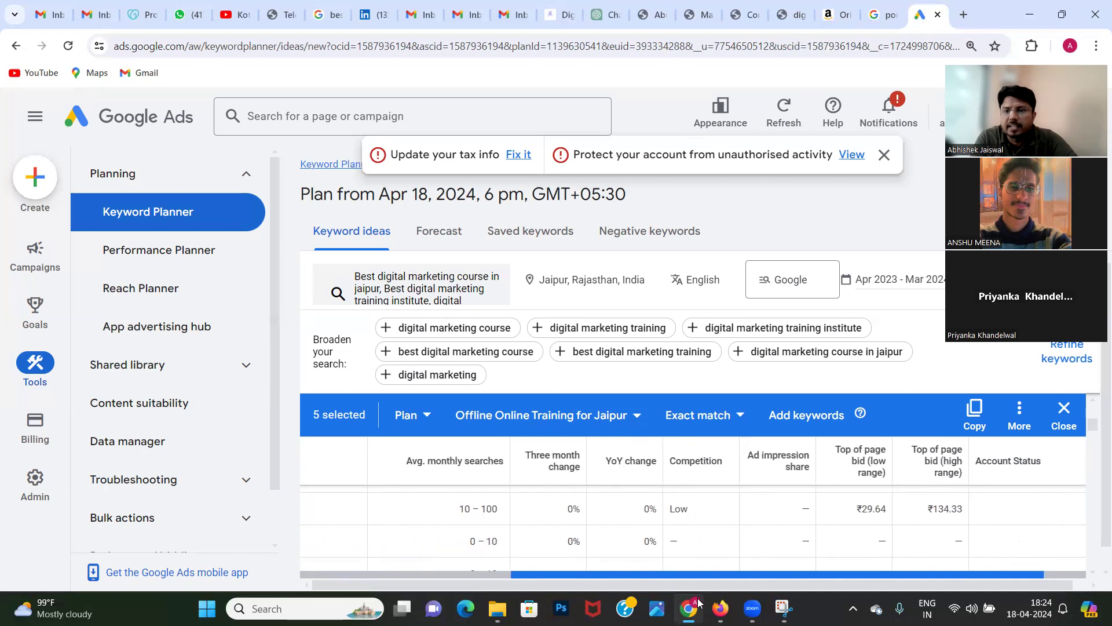
{"action": "left_click", "coordinate": [510, 572]}
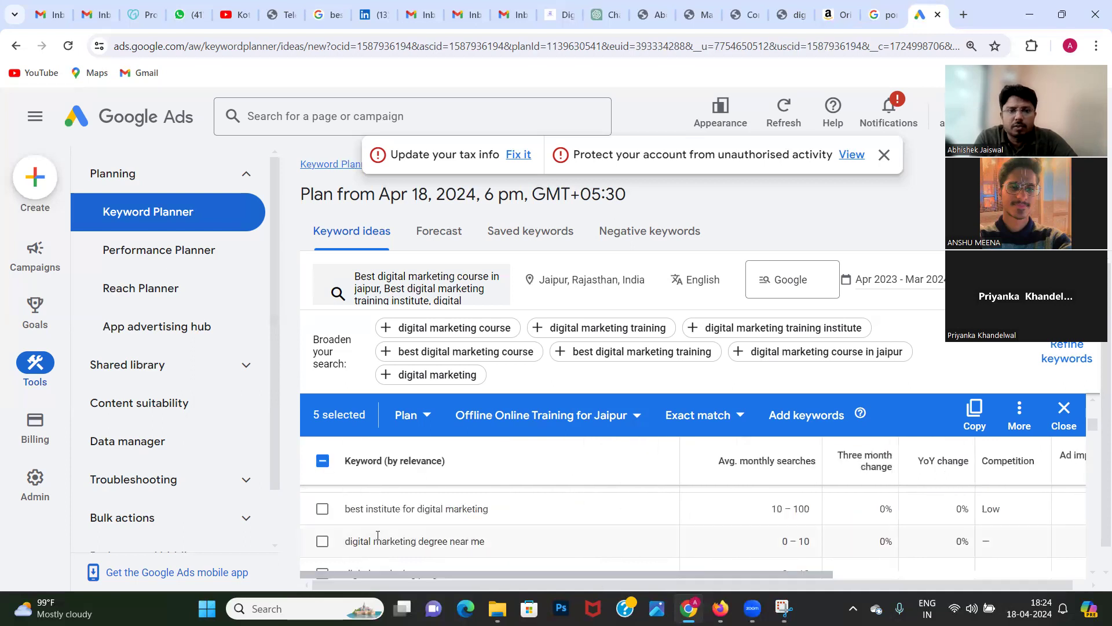
{"action": "left_click", "coordinate": [322, 509]}
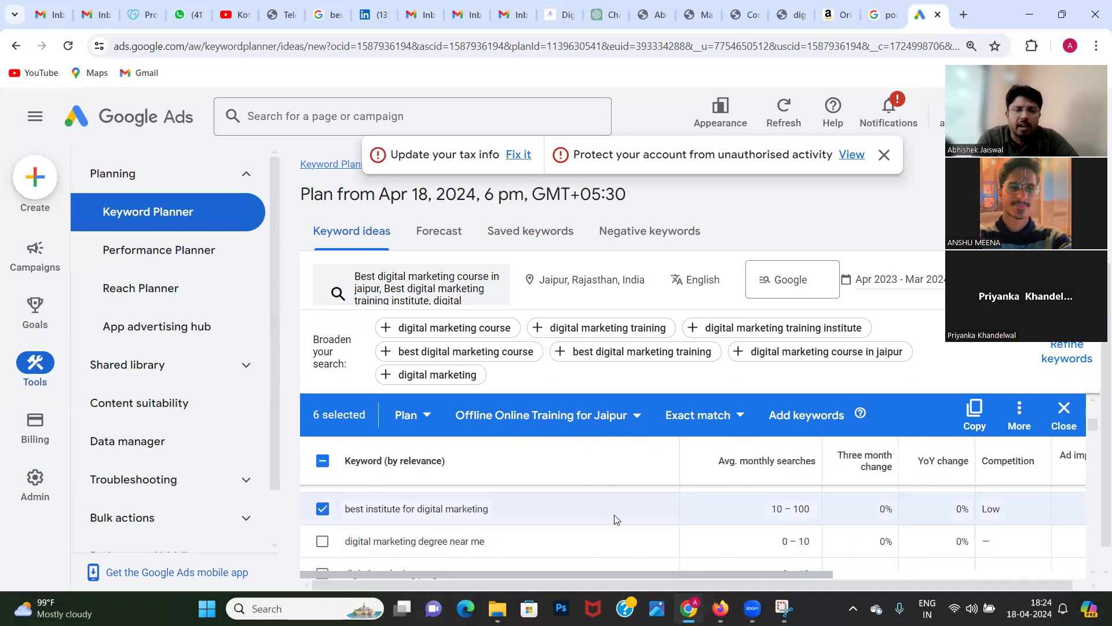
Step: Add "best institute for digital marketing with placement" and "best digital marketing course with placement" to the keyword selection
{"action": "scroll", "coordinate": [615, 520], "scroll_direction": "down", "scroll_amount": 3}
{"action": "scroll", "coordinate": [617, 521], "scroll_direction": "down", "scroll_amount": 3}
{"action": "scroll", "coordinate": [617, 520], "scroll_direction": "down", "scroll_amount": 3}
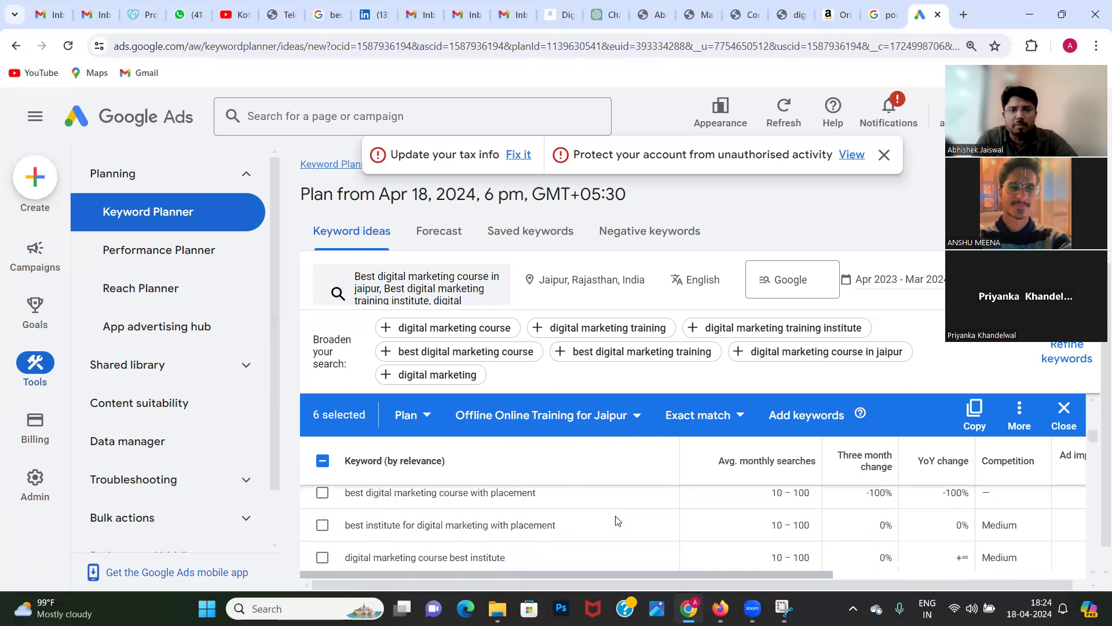
{"action": "left_click", "coordinate": [323, 526]}
{"action": "left_click", "coordinate": [322, 493]}
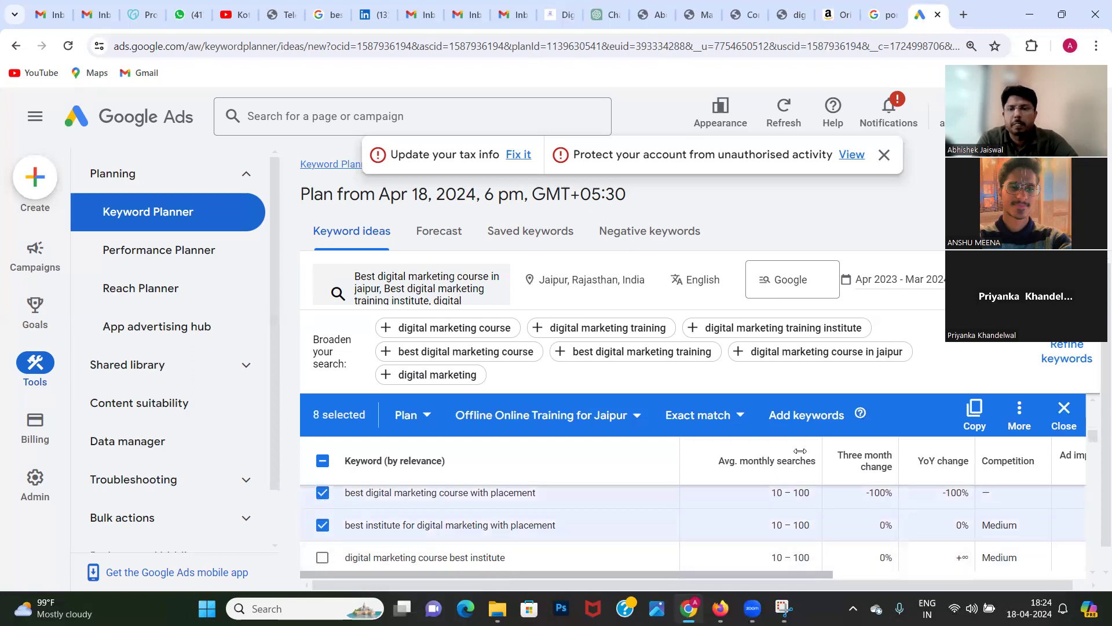
Step: Add the selected keywords to the Offline Online Training for Jaipur ad group as exact matches and open the plan's forecast
{"action": "left_click", "coordinate": [794, 420]}
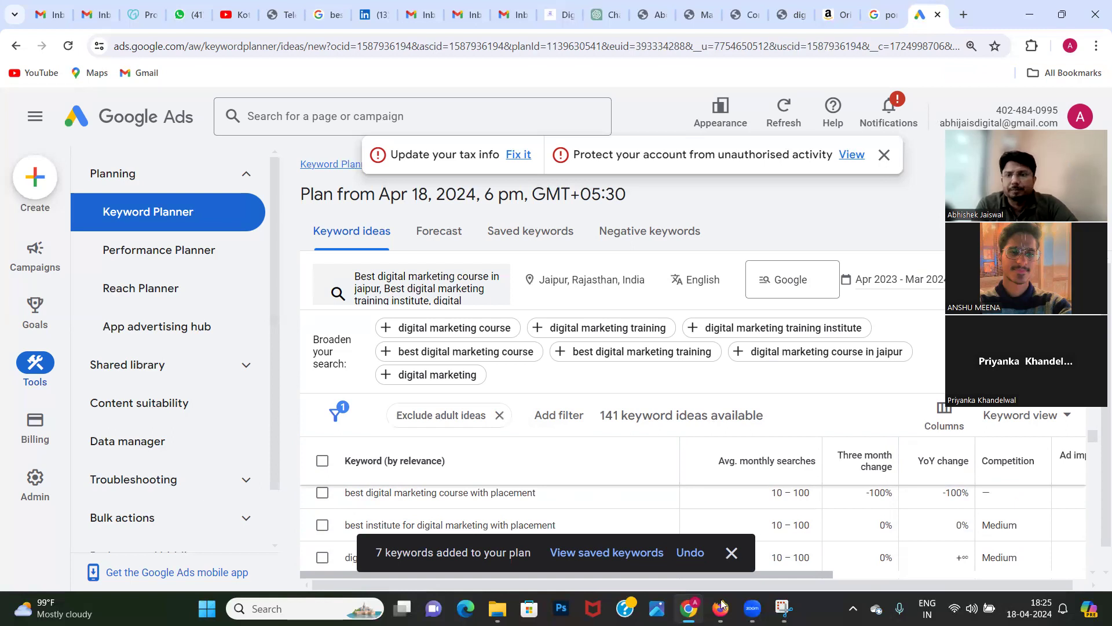
{"action": "scroll", "coordinate": [918, 432], "scroll_direction": "down", "scroll_amount": 2}
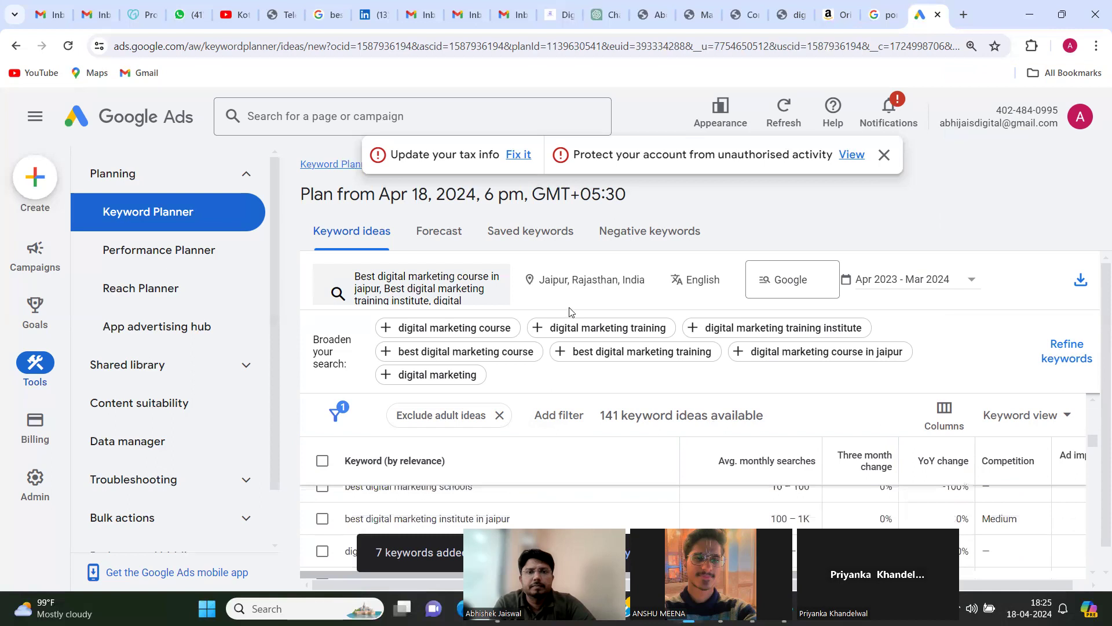
{"action": "left_click", "coordinate": [443, 235]}
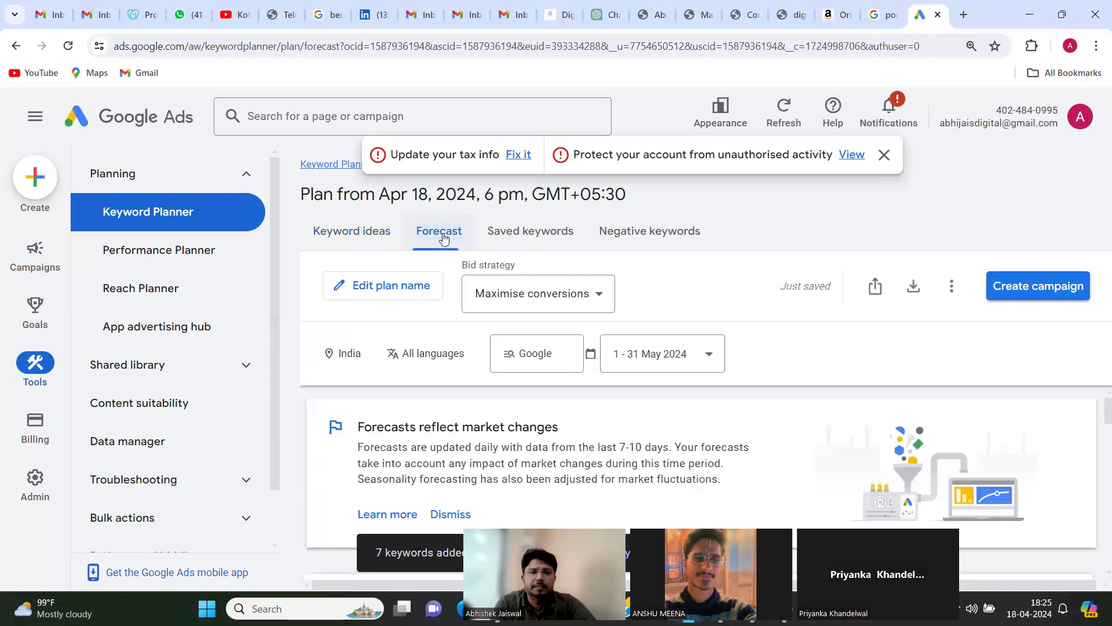
Step: Examine the forecast summary's expected conversions, total cost and average daily budget, dismissing the keyword notification
{"action": "scroll", "coordinate": [495, 439], "scroll_direction": "down", "scroll_amount": 2}
{"action": "scroll", "coordinate": [498, 439], "scroll_direction": "down", "scroll_amount": 1}
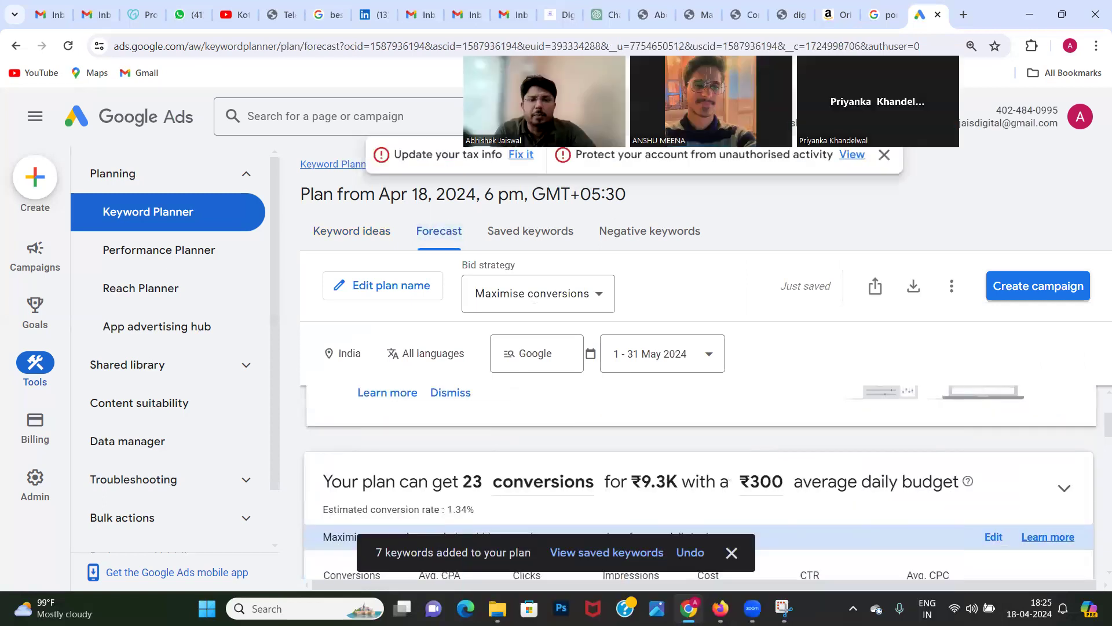
{"action": "double_click", "coordinate": [467, 480]}
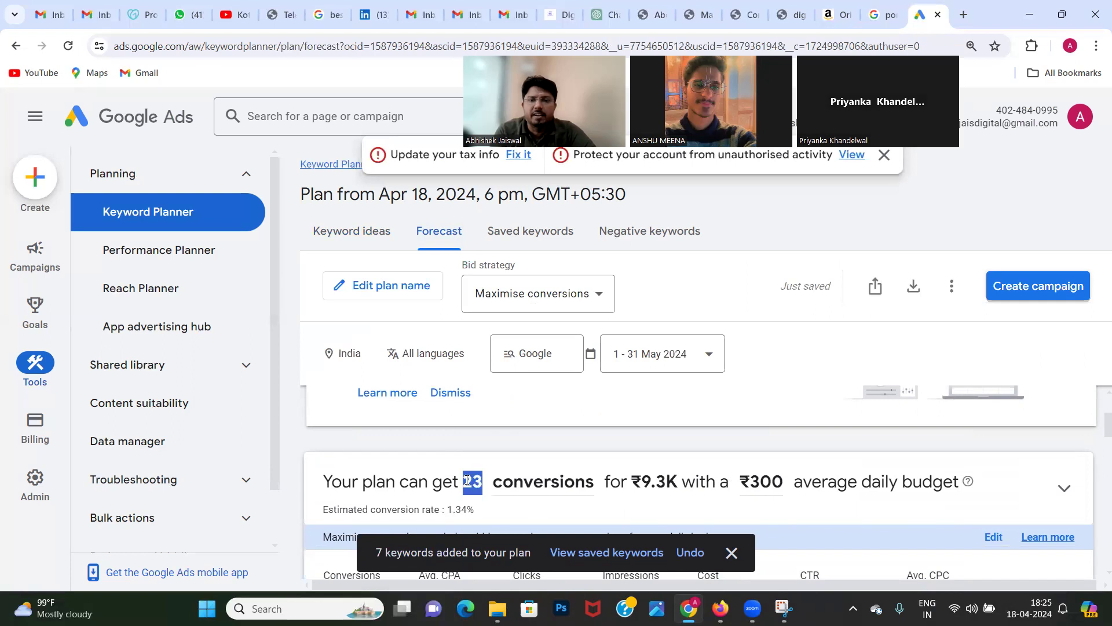
{"action": "left_click", "coordinate": [732, 552]}
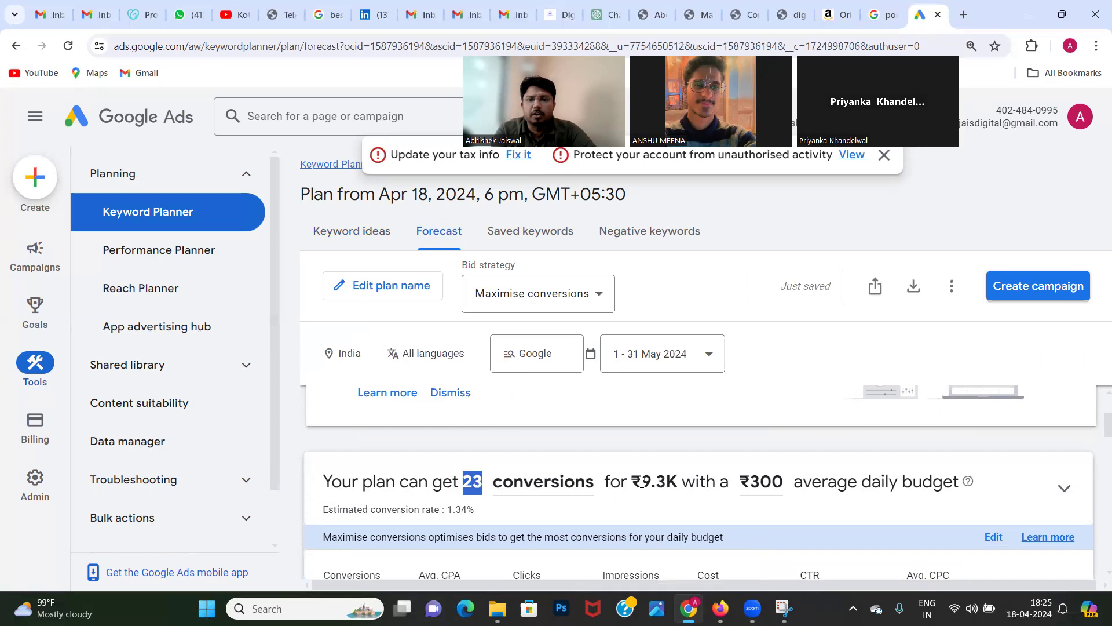
{"action": "left_click_drag", "start_coordinate": [641, 482], "coordinate": [678, 480]}
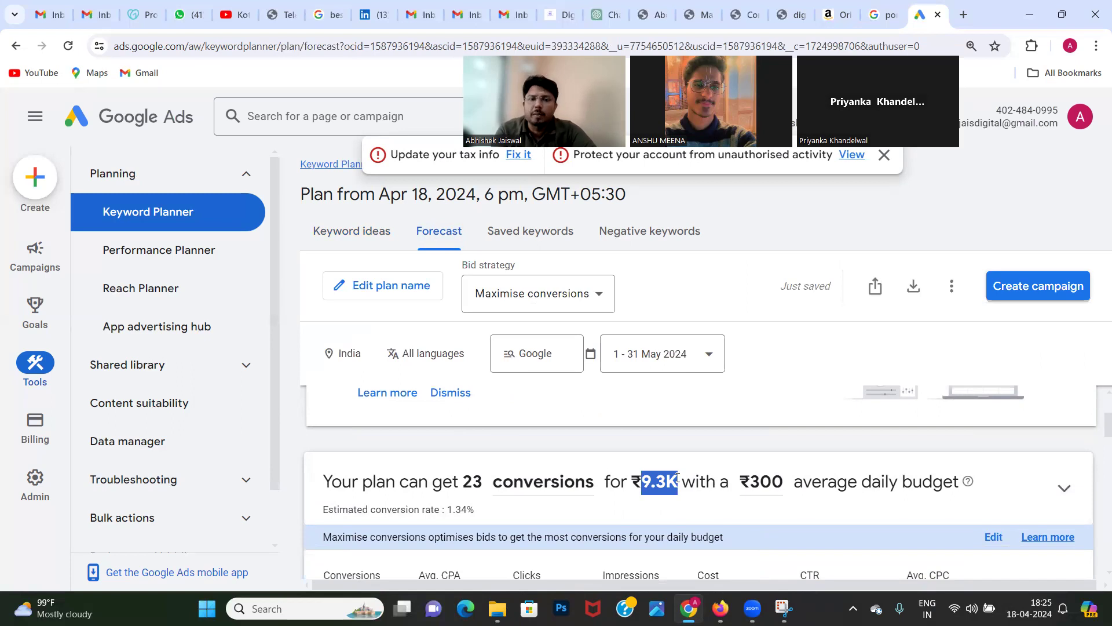
{"action": "double_click", "coordinate": [468, 481]}
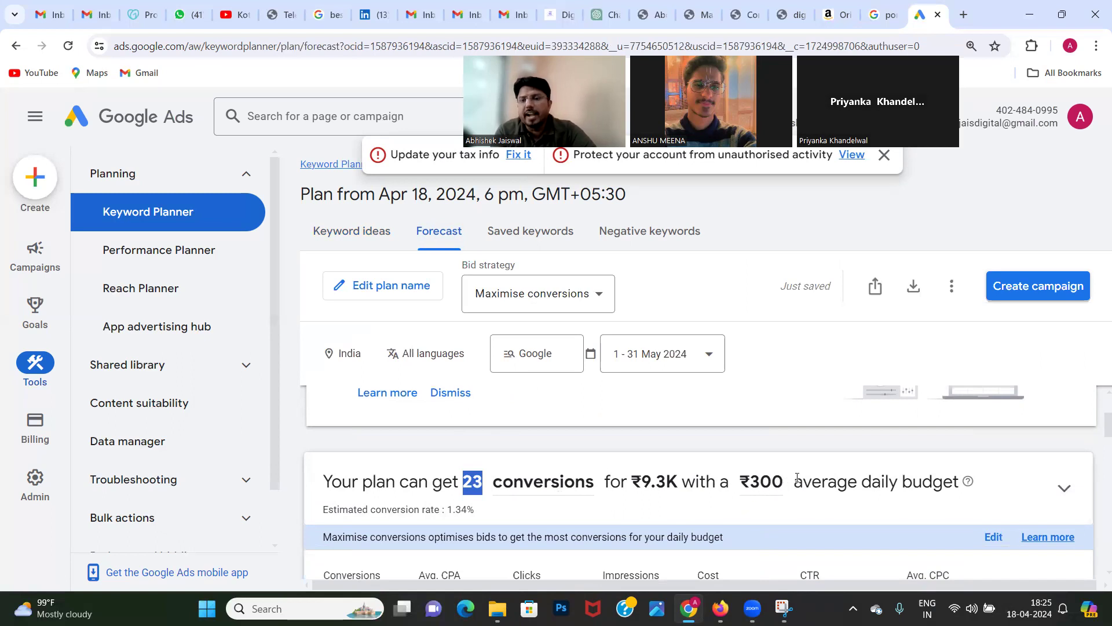
{"action": "scroll", "coordinate": [797, 477], "scroll_direction": "down", "scroll_amount": 2}
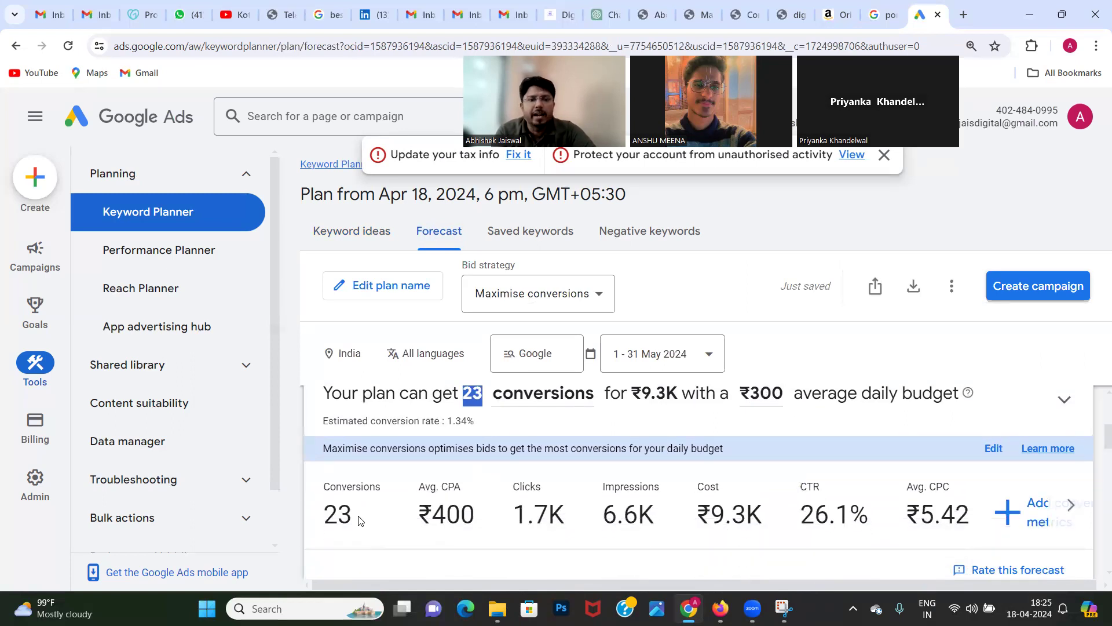
Step: Examine the India forecast's conversions, average CPA, clicks, impressions and CTR figures
{"action": "double_click", "coordinate": [341, 514]}
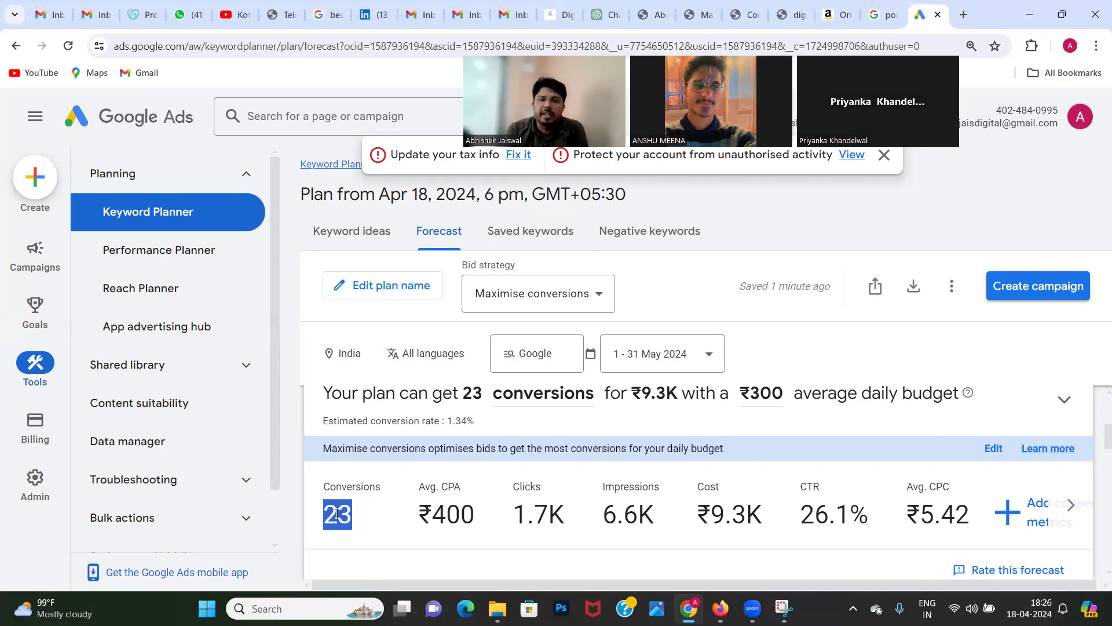
{"action": "double_click", "coordinate": [456, 513]}
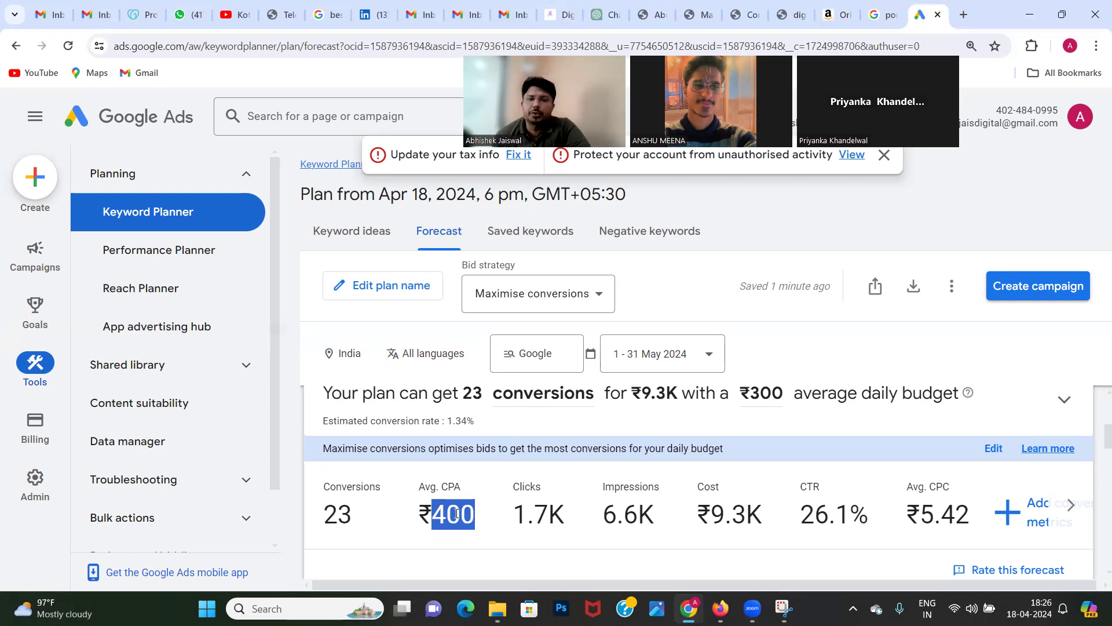
{"action": "double_click", "coordinate": [542, 521]}
{"action": "left_click", "coordinate": [619, 520]}
{"action": "double_click", "coordinate": [619, 520]}
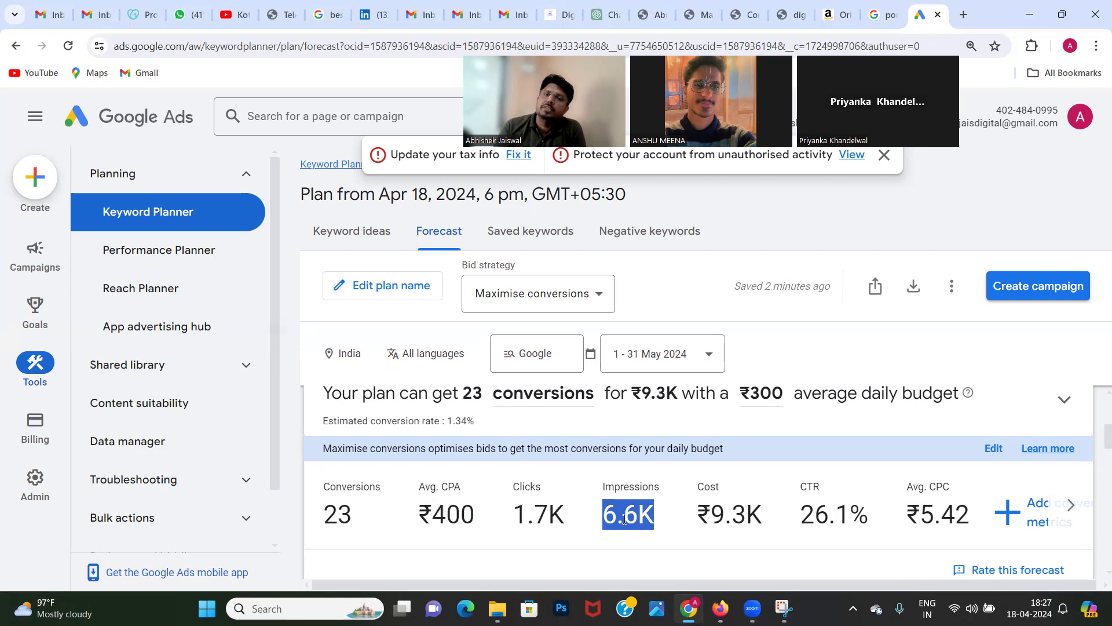
{"action": "left_click", "coordinate": [817, 516]}
{"action": "double_click", "coordinate": [817, 515]}
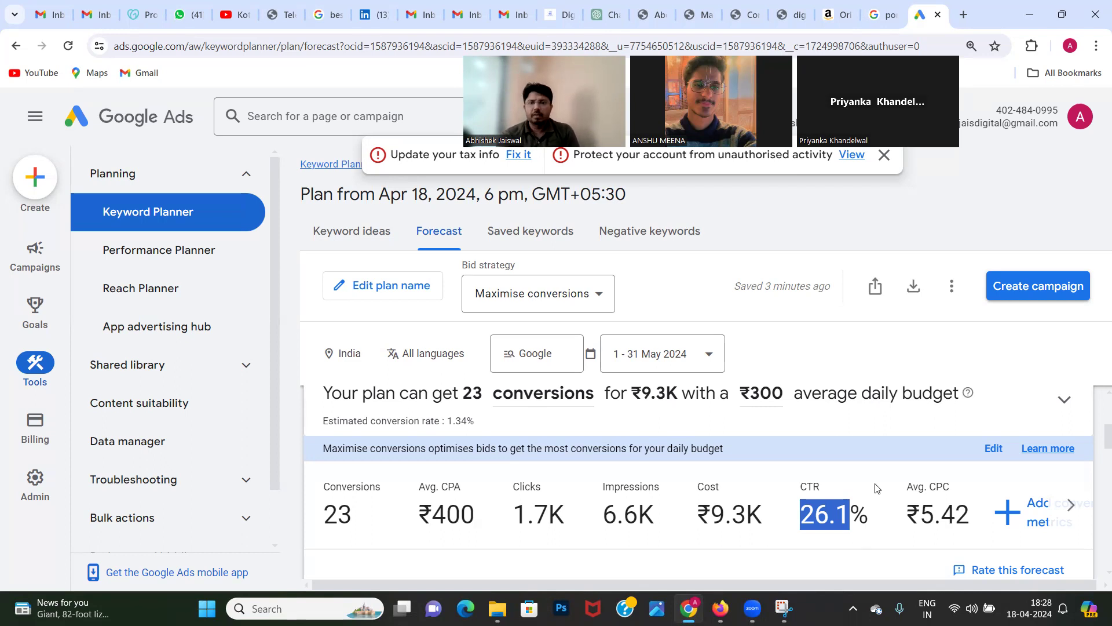
Step: Examine the India forecast's average CPC, the remaining metrics and the breakdown by country
{"action": "scroll", "coordinate": [794, 434], "scroll_direction": "down", "scroll_amount": 1}
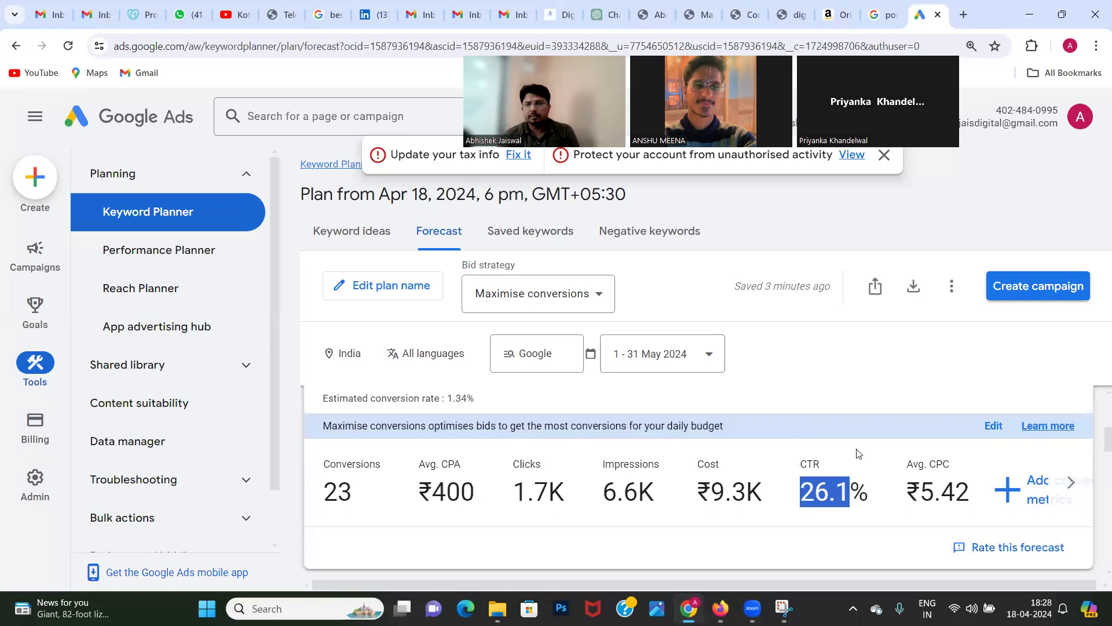
{"action": "triple_click", "coordinate": [927, 491]}
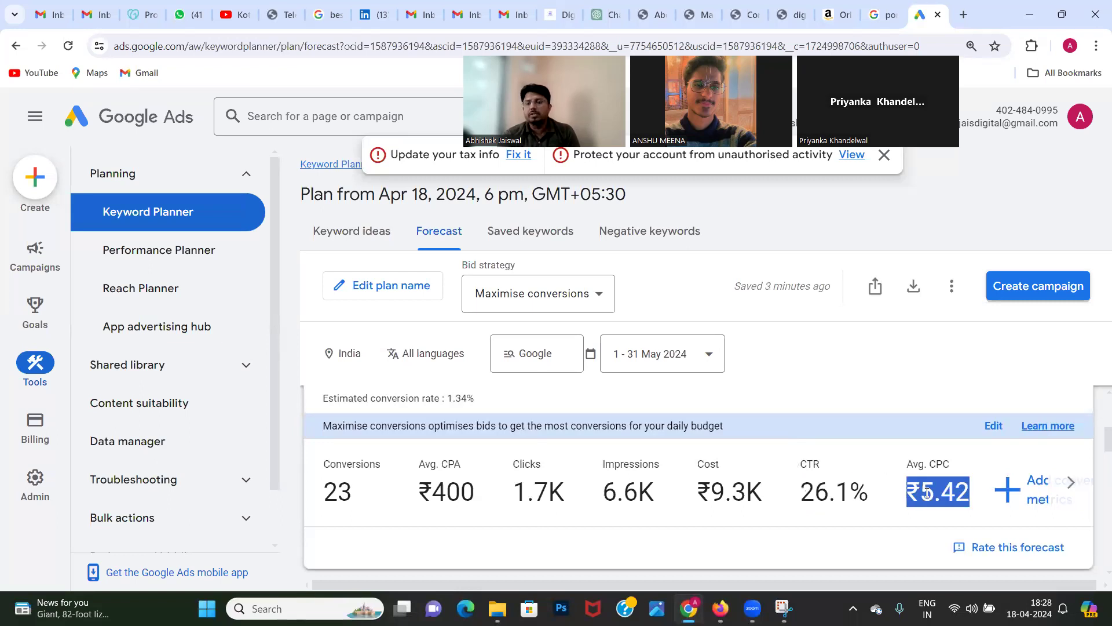
{"action": "double_click", "coordinate": [927, 493]}
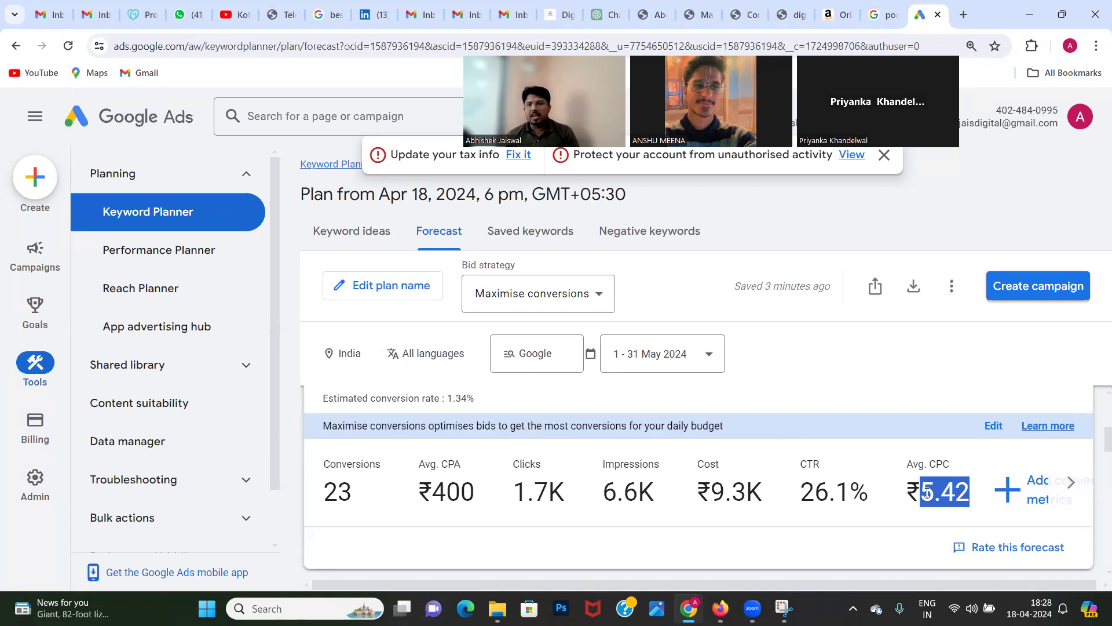
{"action": "left_click", "coordinate": [1063, 490]}
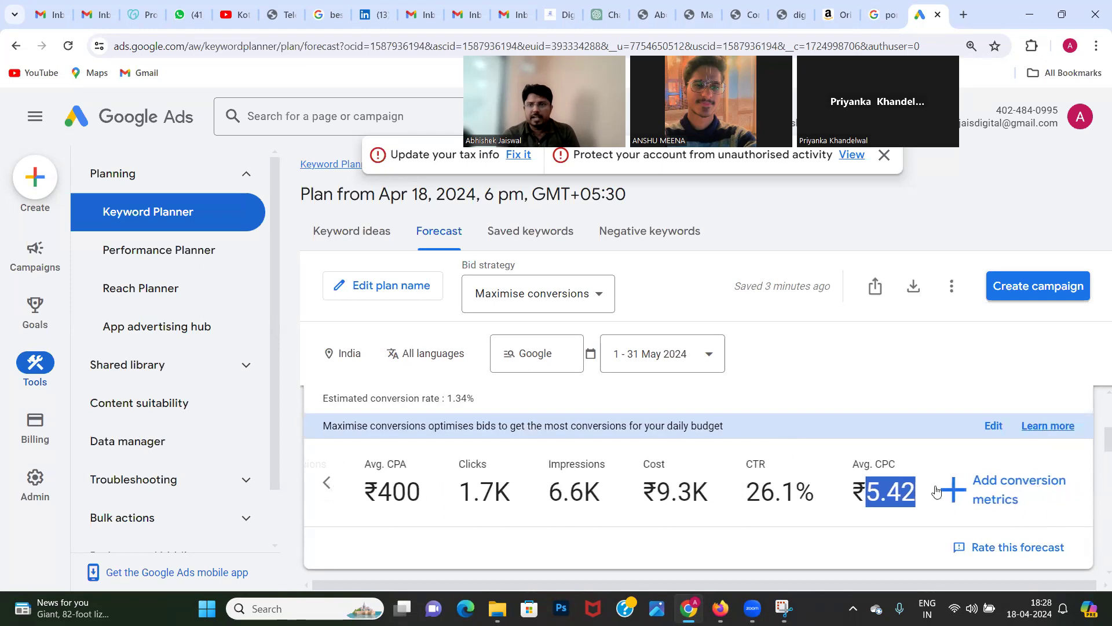
{"action": "left_click", "coordinate": [327, 483]}
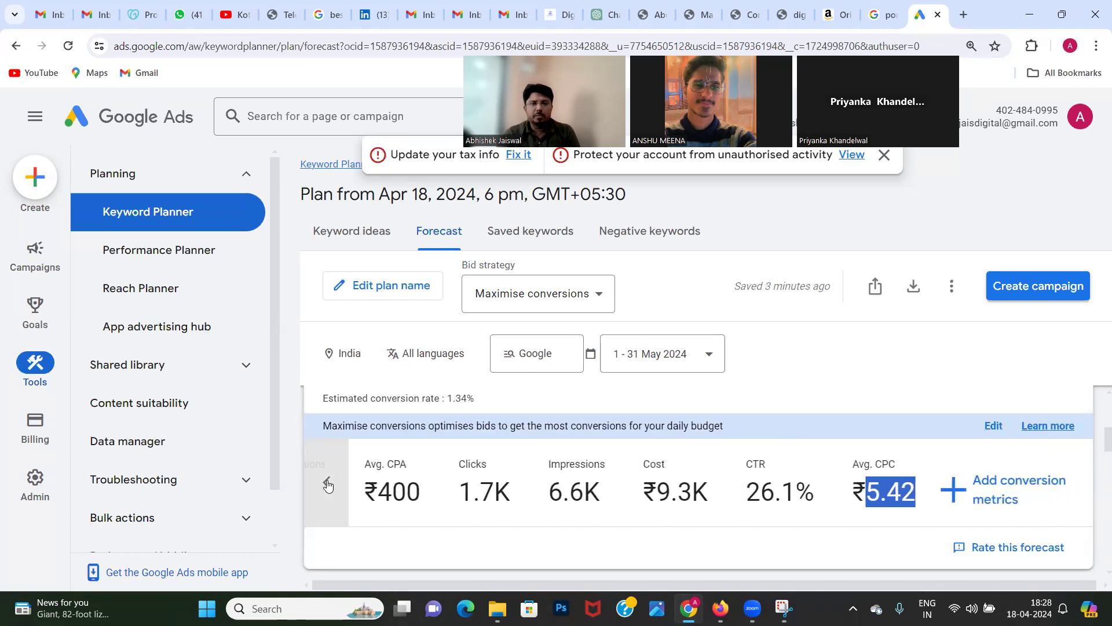
{"action": "scroll", "coordinate": [436, 495], "scroll_direction": "down", "scroll_amount": 5}
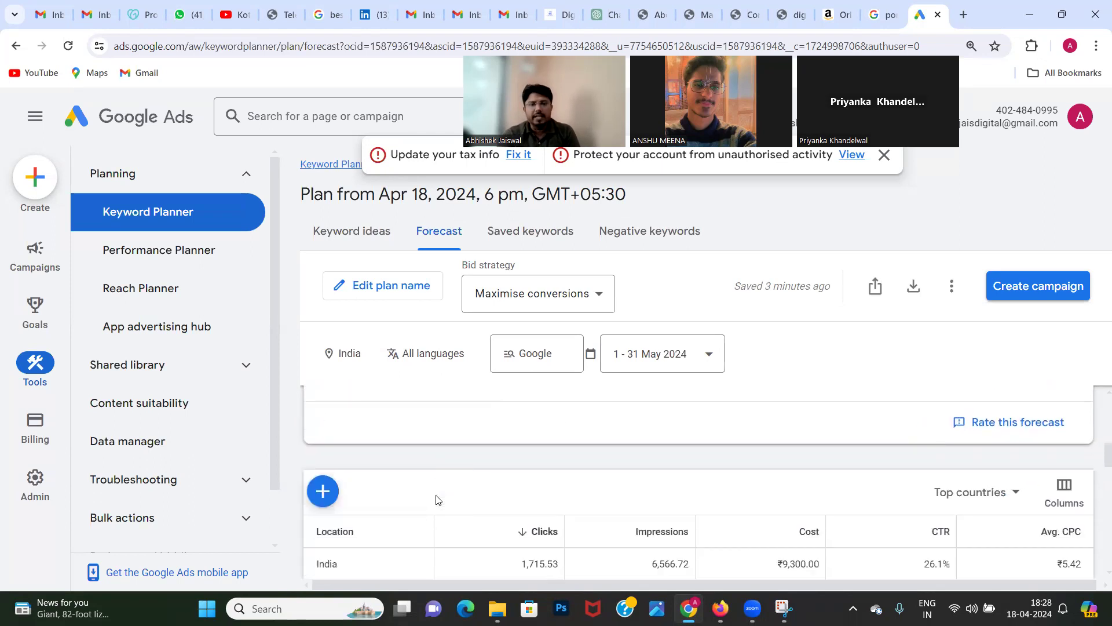
{"action": "scroll", "coordinate": [436, 496], "scroll_direction": "up", "scroll_amount": 1}
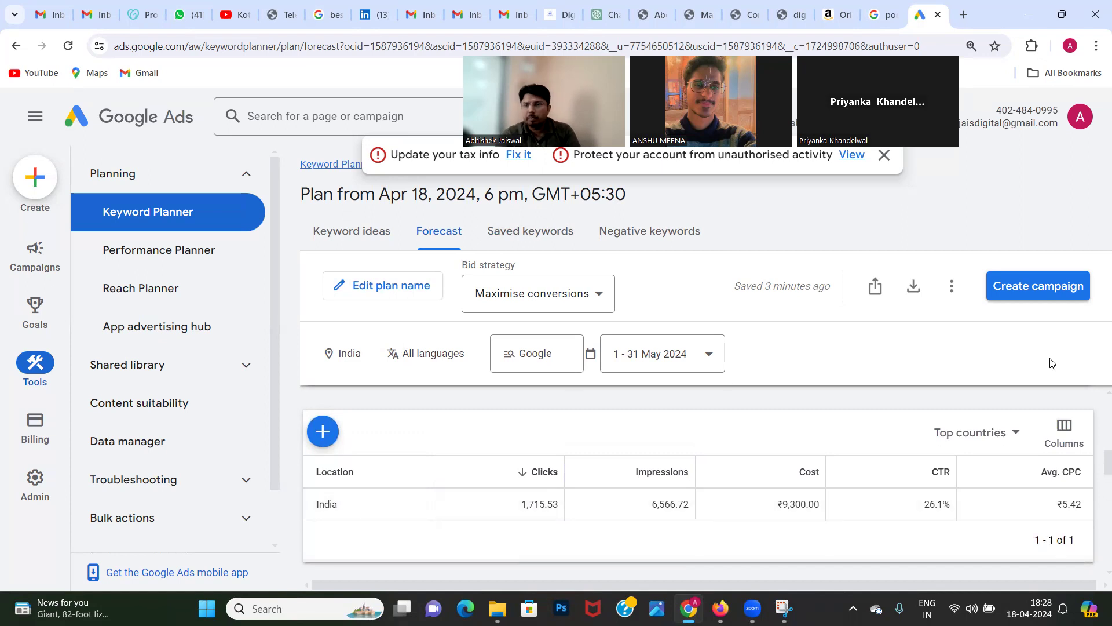
Step: Replace India with the city of Jaipur, Rajasthan, as the forecast's target location and save the change
{"action": "scroll", "coordinate": [1095, 440], "scroll_direction": "up", "scroll_amount": 3}
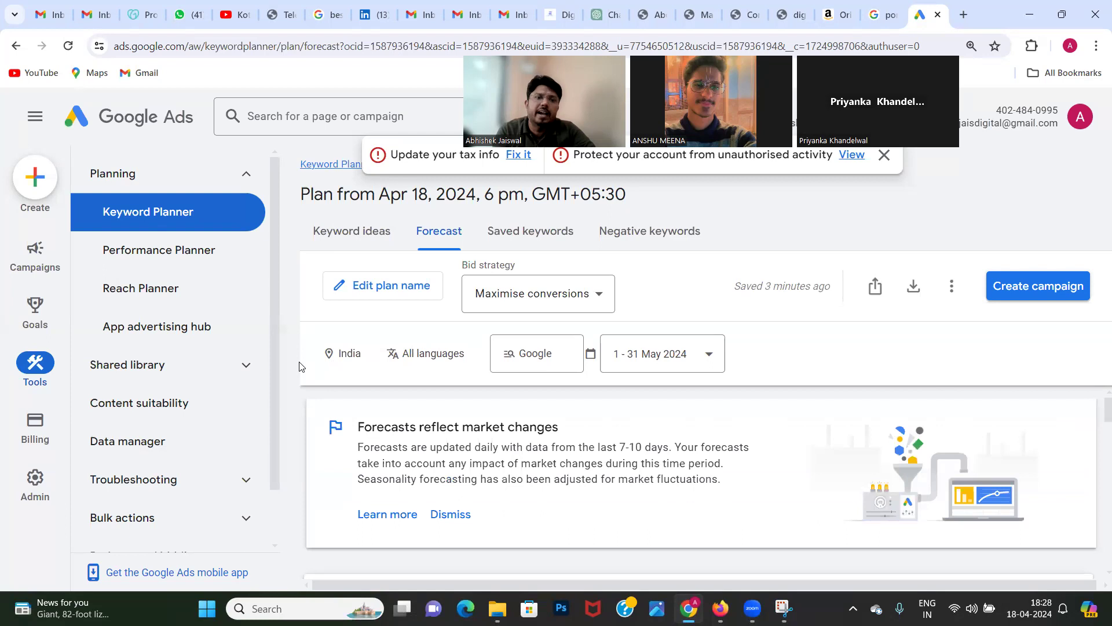
{"action": "left_click", "coordinate": [348, 355]}
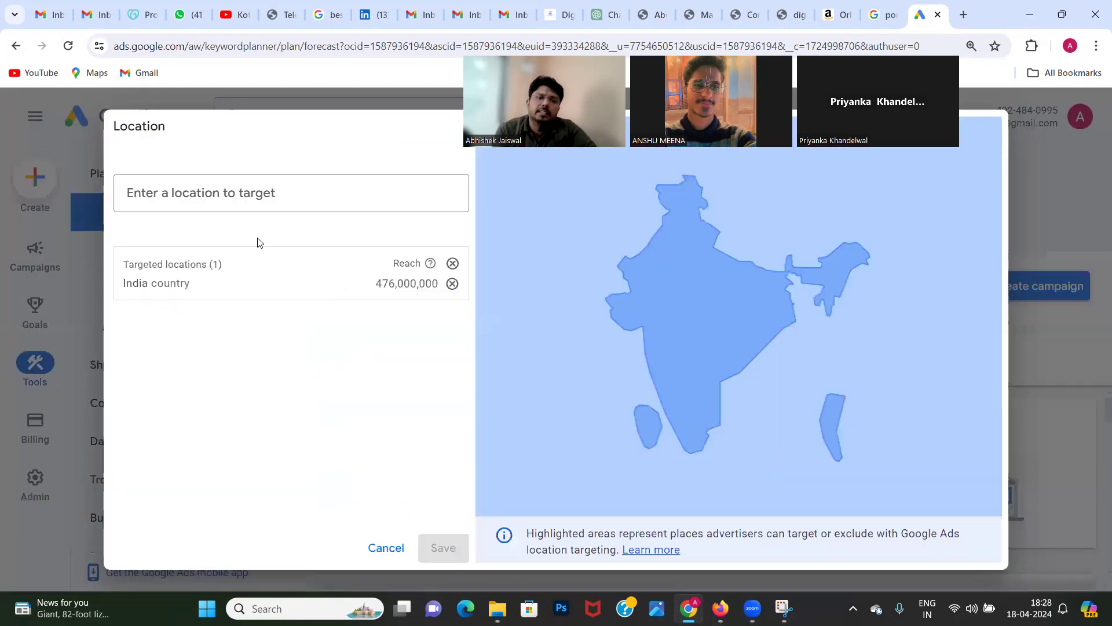
{"action": "left_click", "coordinate": [452, 284]}
{"action": "left_click", "coordinate": [191, 198]}
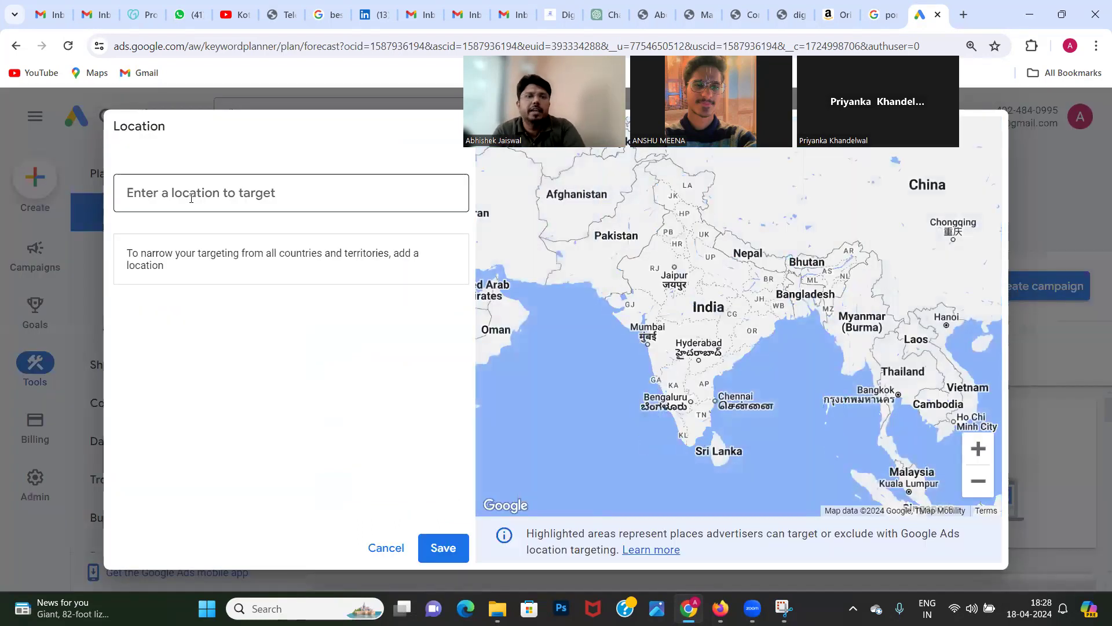
{"action": "type", "text": "jaipur"}
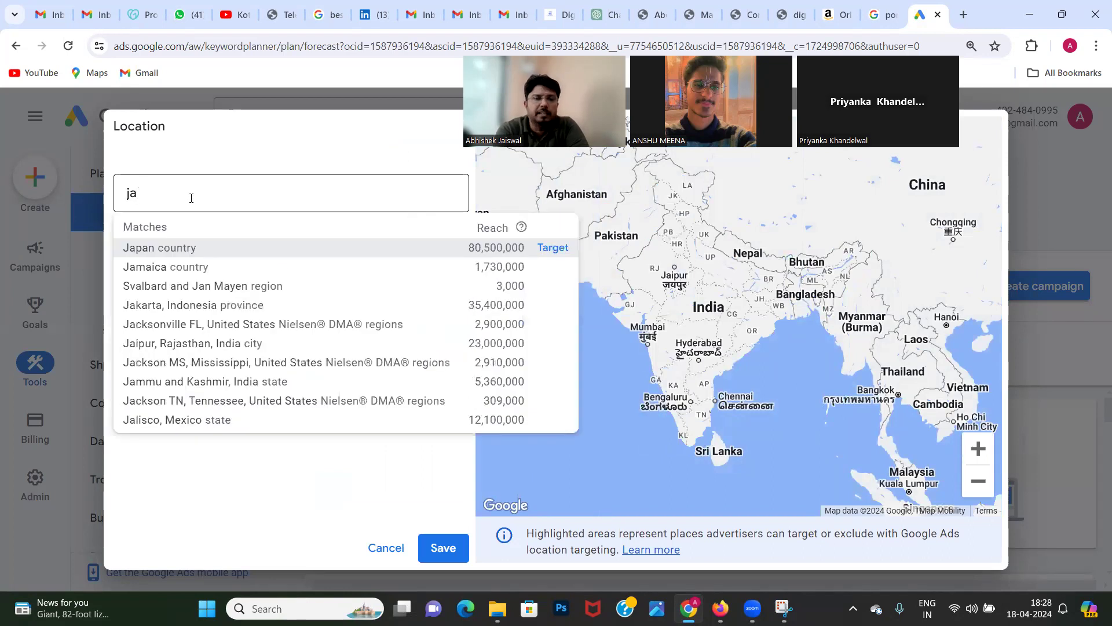
{"action": "left_click", "coordinate": [560, 247]}
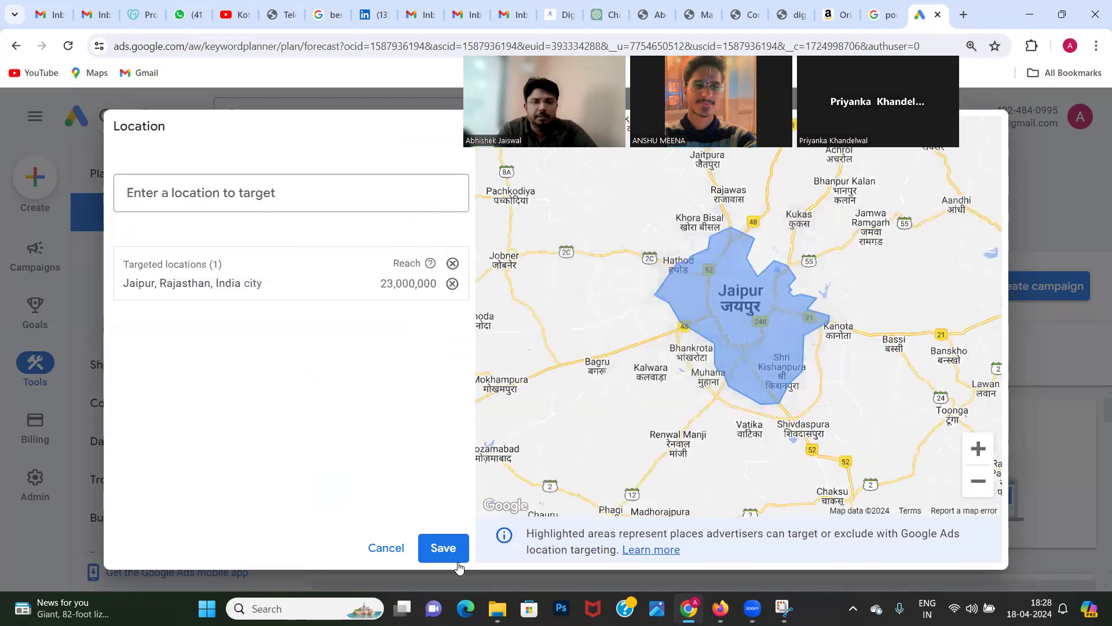
{"action": "left_click", "coordinate": [447, 551]}
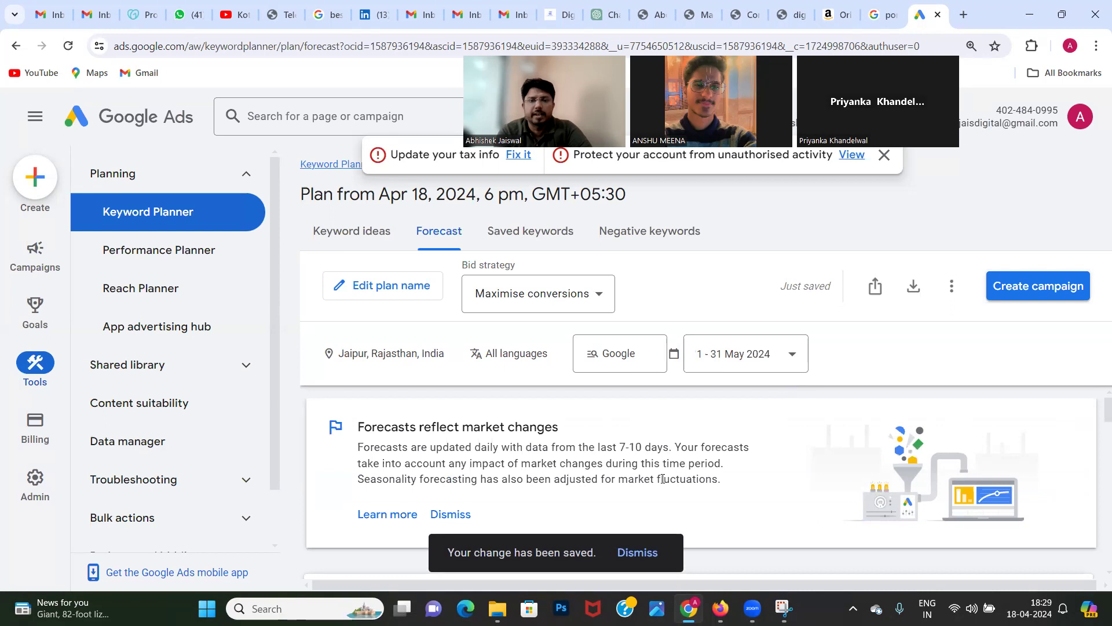
Step: Examine the Jaipur forecast's average CPC, CTR, impressions, clicks and conversions, plus its breakdown by targeted location
{"action": "scroll", "coordinate": [664, 483], "scroll_direction": "down", "scroll_amount": 3}
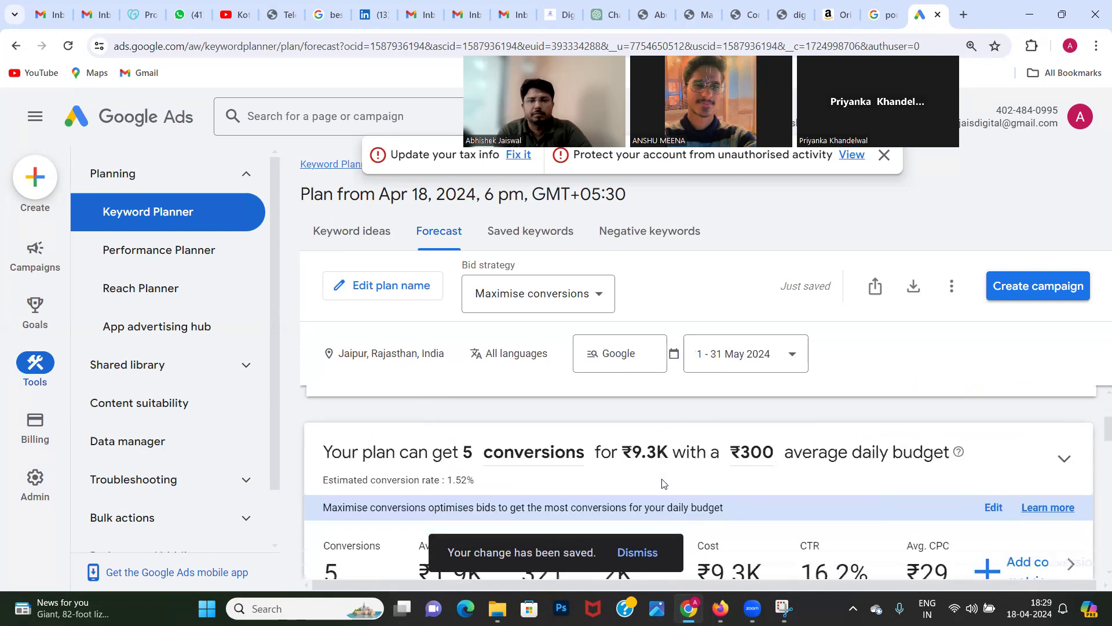
{"action": "scroll", "coordinate": [664, 483], "scroll_direction": "down", "scroll_amount": 2}
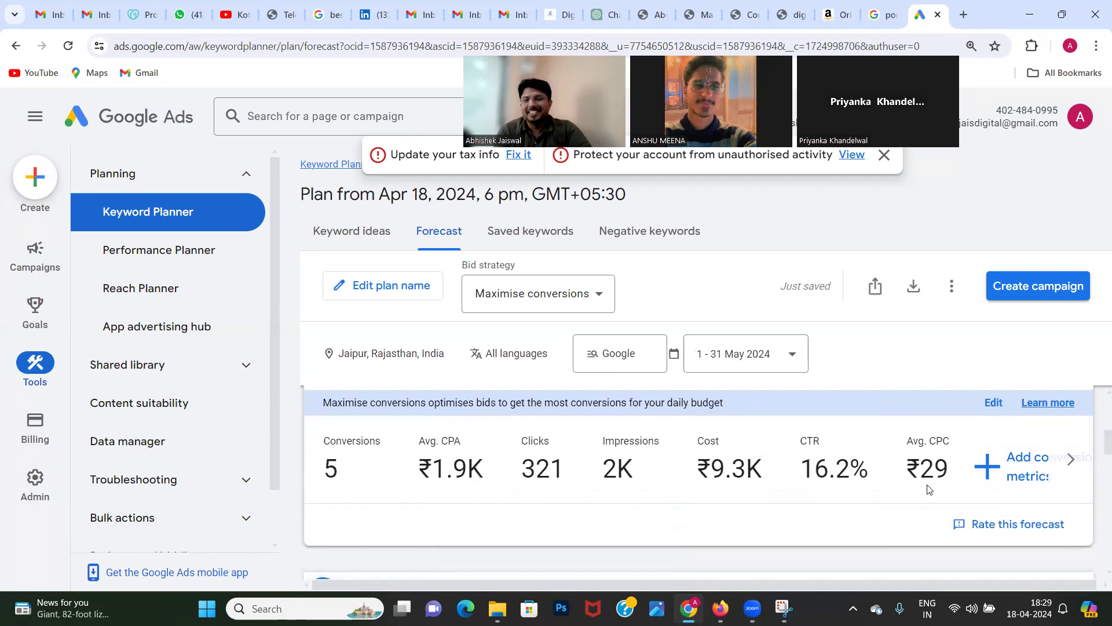
{"action": "double_click", "coordinate": [935, 471]}
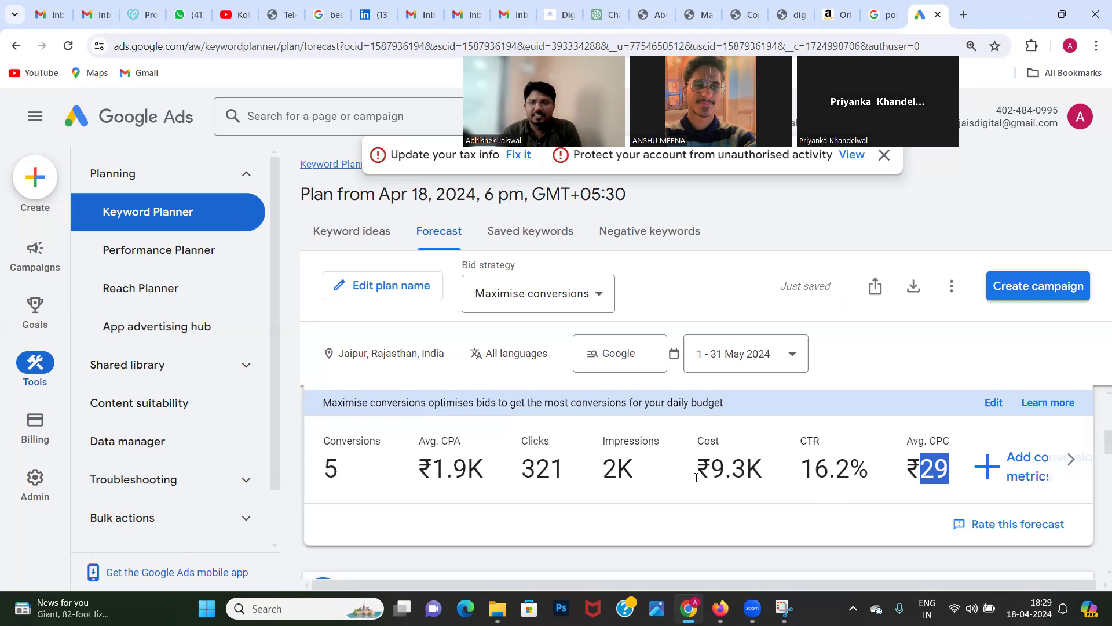
{"action": "triple_click", "coordinate": [809, 478]}
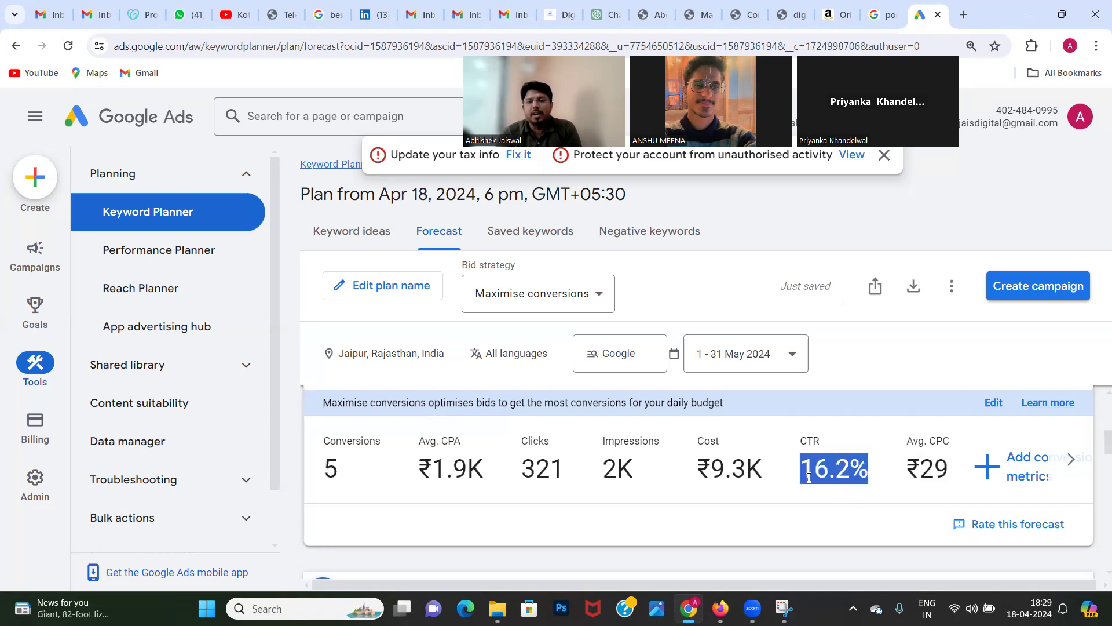
{"action": "double_click", "coordinate": [613, 468]}
{"action": "double_click", "coordinate": [531, 461]}
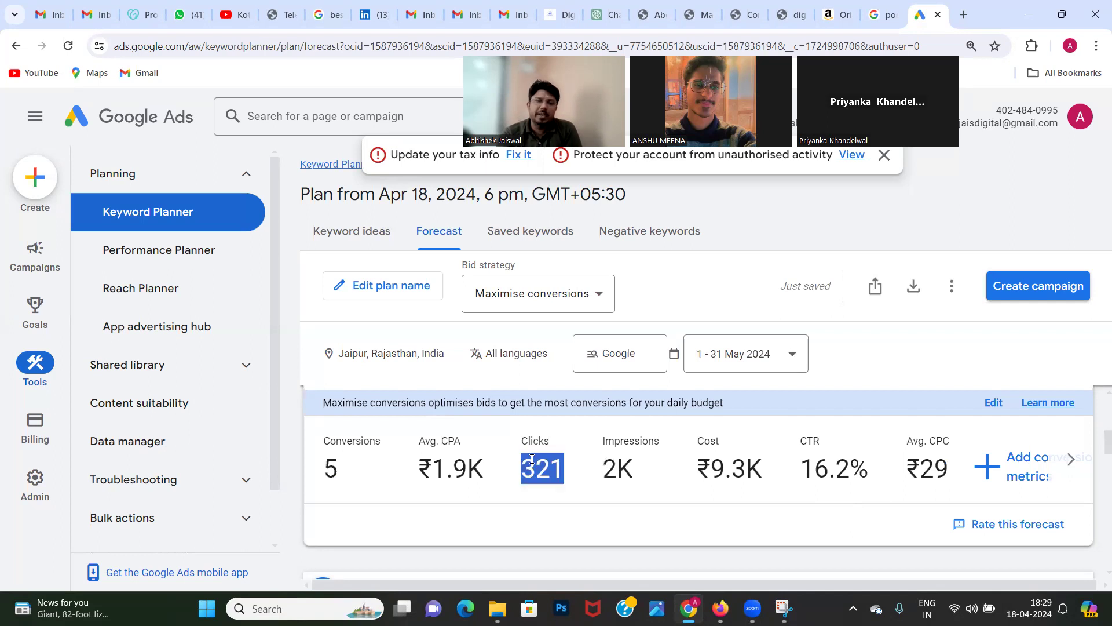
{"action": "left_click", "coordinate": [331, 469]}
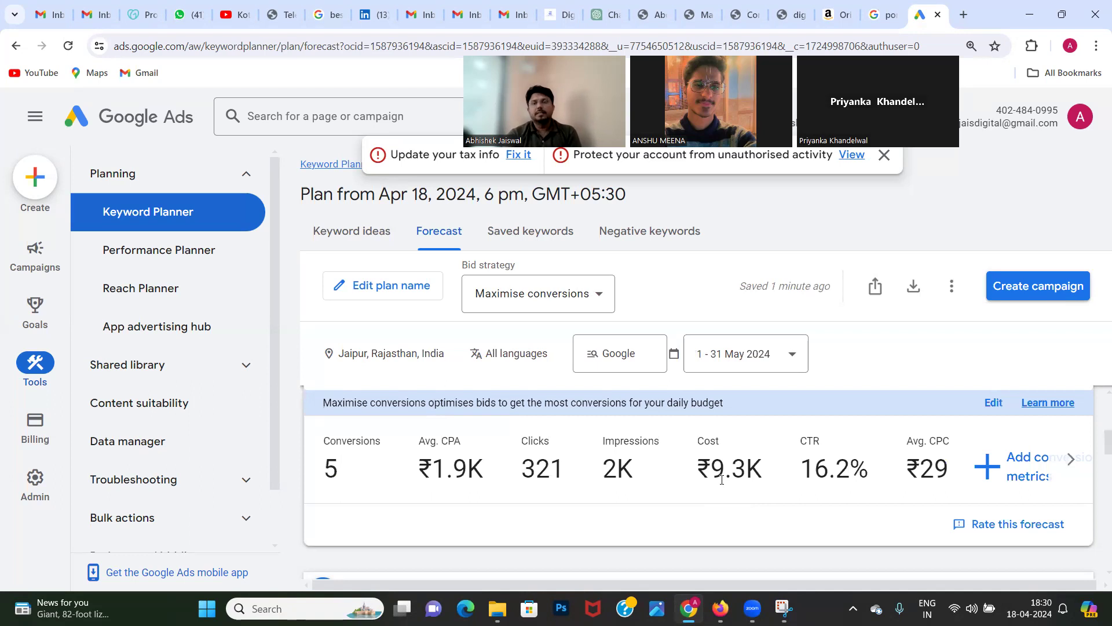
{"action": "scroll", "coordinate": [685, 474], "scroll_direction": "down", "scroll_amount": 1}
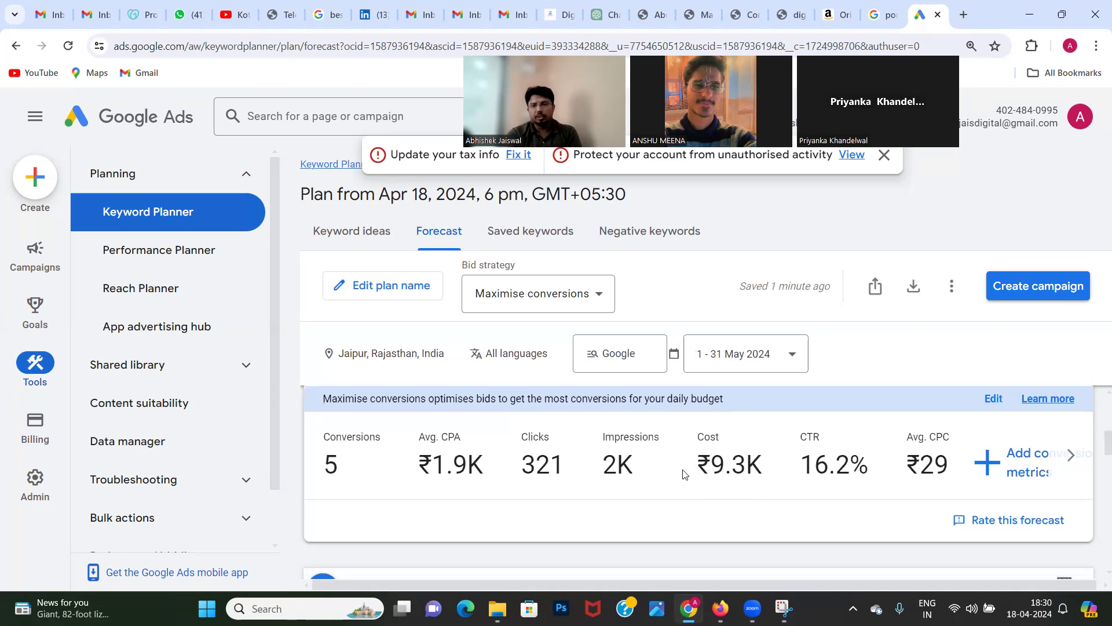
{"action": "scroll", "coordinate": [685, 474], "scroll_direction": "down", "scroll_amount": 2}
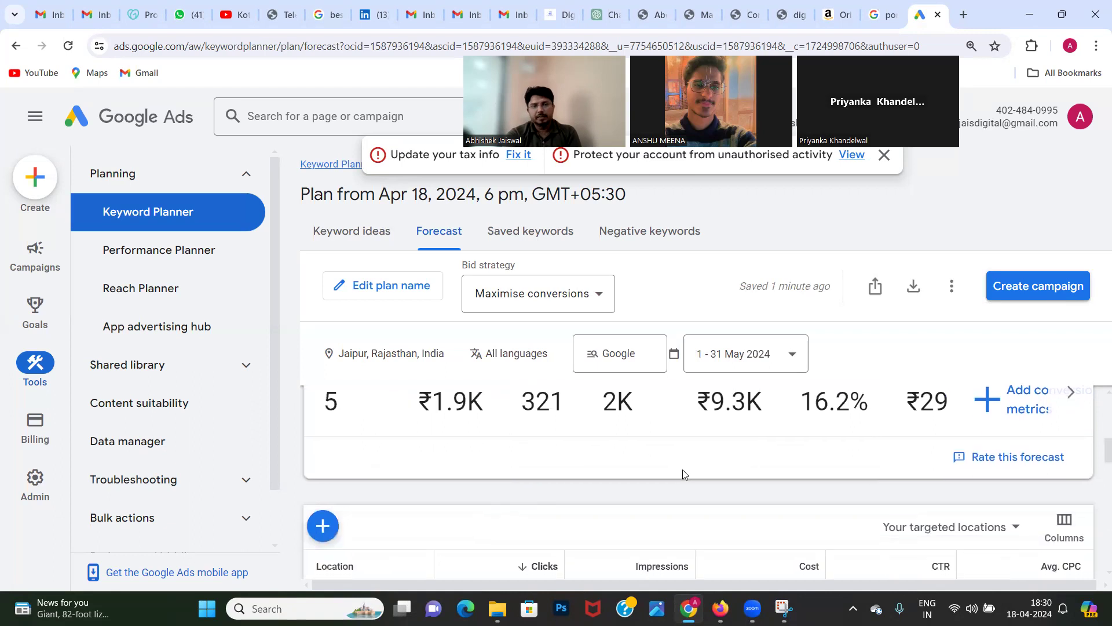
{"action": "scroll", "coordinate": [682, 469], "scroll_direction": "down", "scroll_amount": 2}
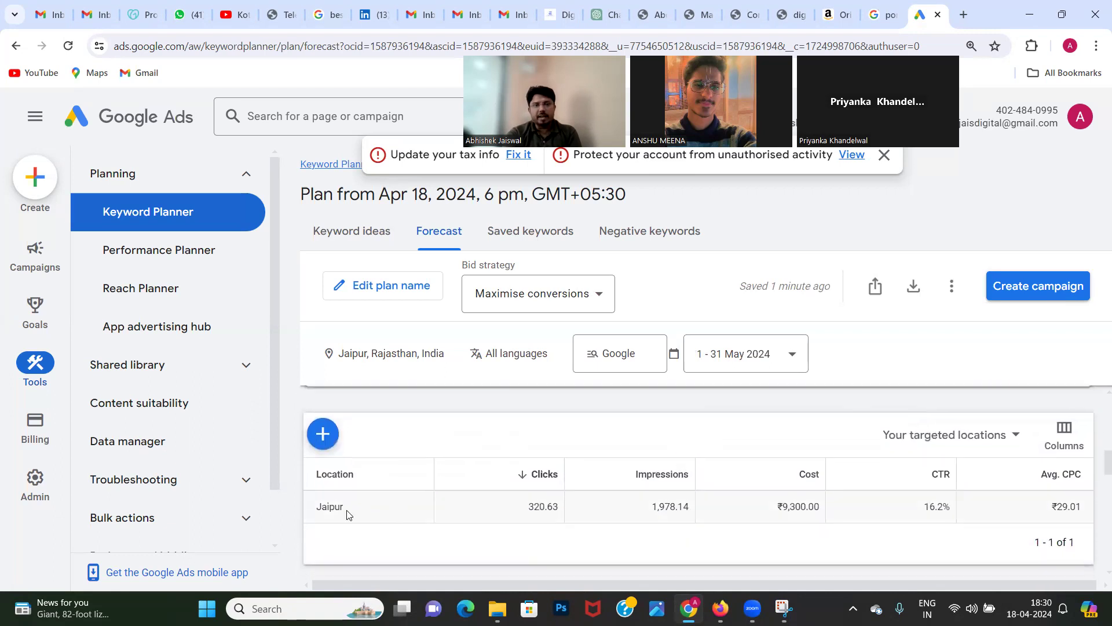
Step: Examine the clicks, impressions, cost, CTR and average CPC in the Jaipur row of the targeted-locations table
{"action": "double_click", "coordinate": [541, 509]}
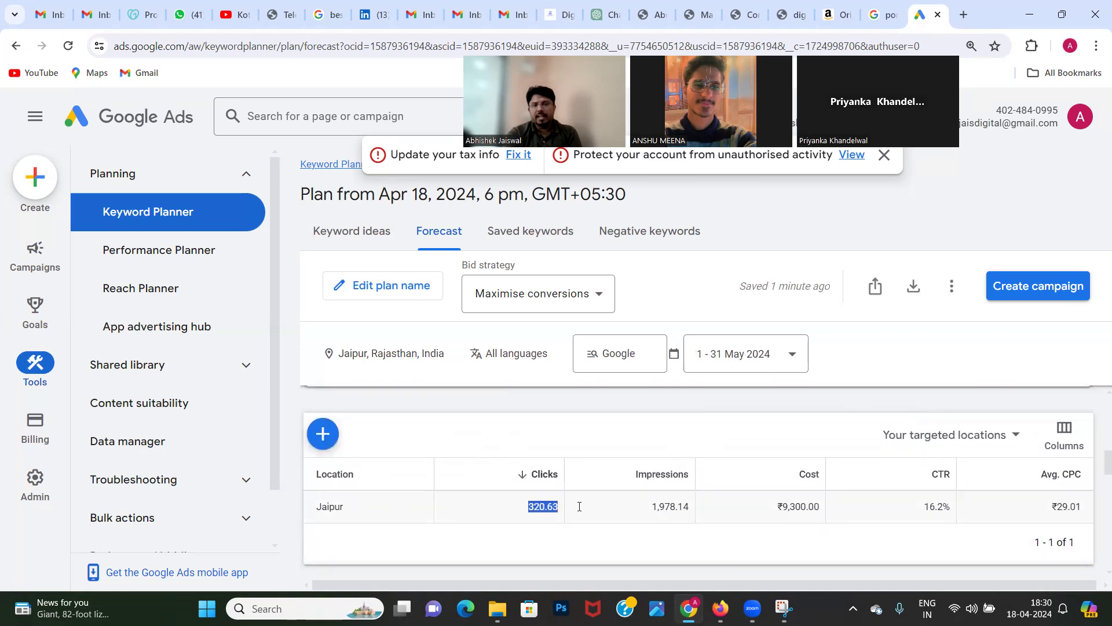
{"action": "double_click", "coordinate": [672, 509]}
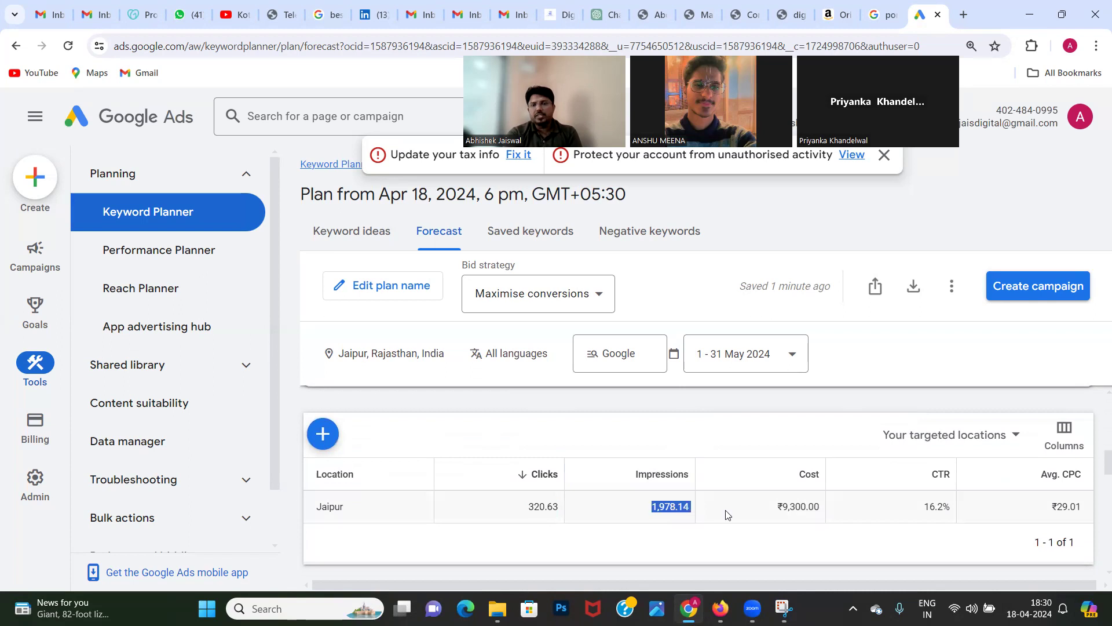
{"action": "double_click", "coordinate": [795, 507]}
{"action": "left_click", "coordinate": [943, 511]}
{"action": "double_click", "coordinate": [943, 510]}
{"action": "scroll", "coordinate": [944, 513], "scroll_direction": "down", "scroll_amount": 1}
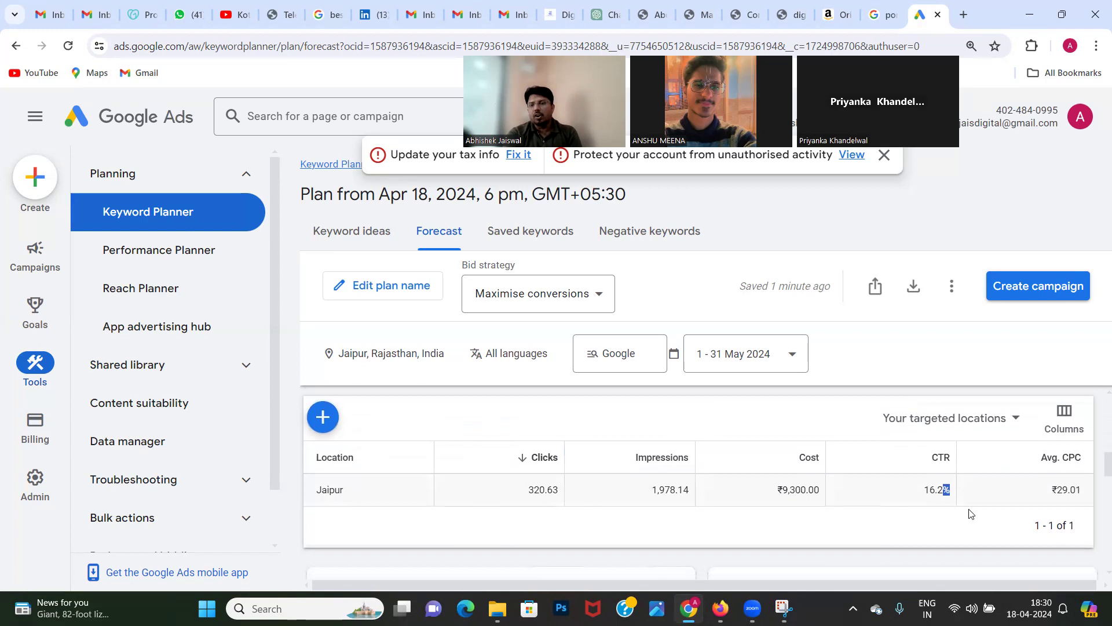
{"action": "double_click", "coordinate": [1071, 489]}
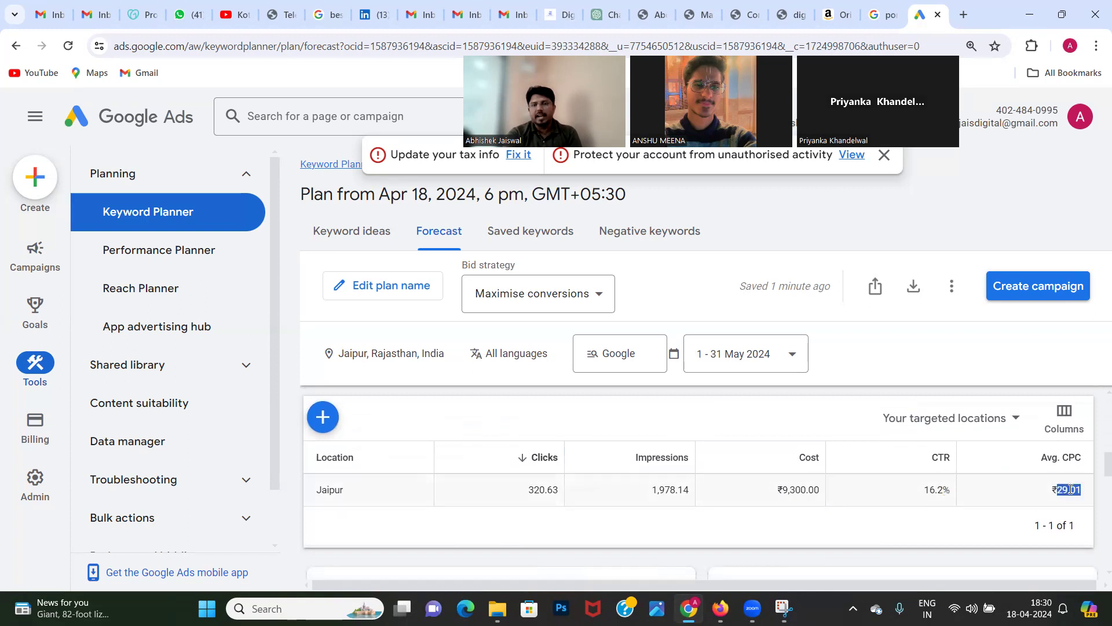
Step: Examine the forecast over the next year and the device split of conversions, cost and clicks, checking the mobile phone and computer conversion shares
{"action": "scroll", "coordinate": [1071, 489], "scroll_direction": "down", "scroll_amount": 4}
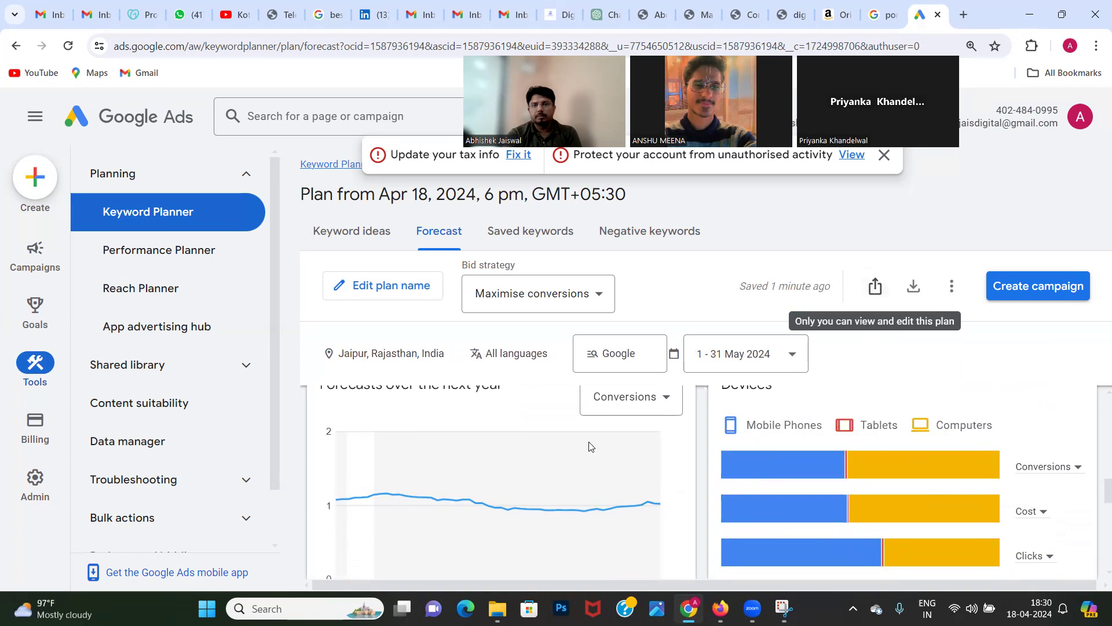
{"action": "scroll", "coordinate": [590, 445], "scroll_direction": "down", "scroll_amount": 1}
{"action": "scroll", "coordinate": [856, 518], "scroll_direction": "up", "scroll_amount": 1}
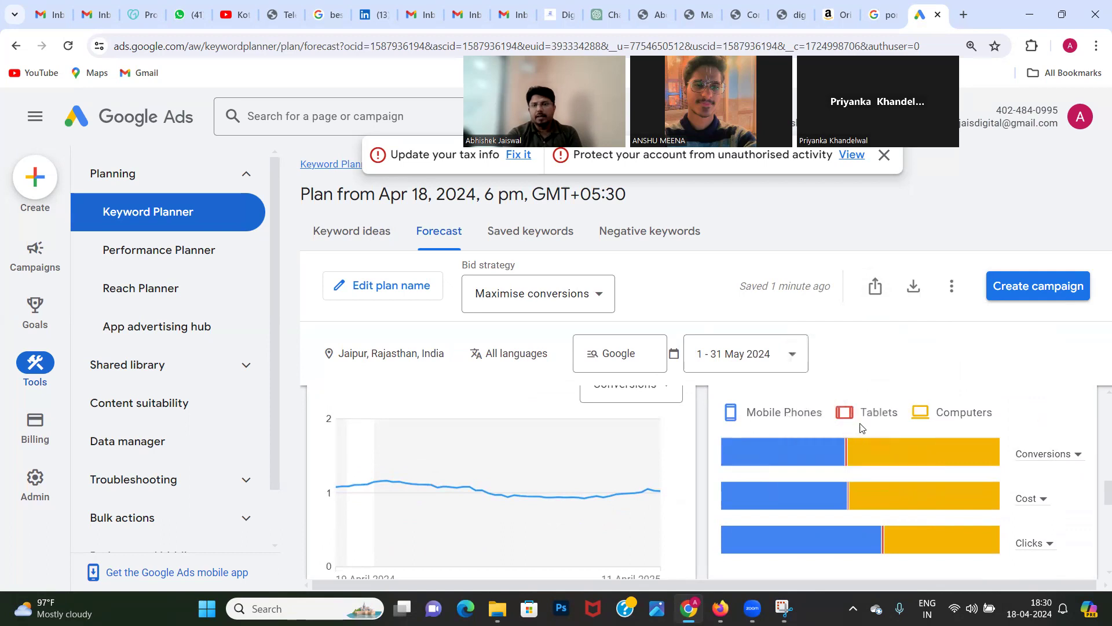
{"action": "scroll", "coordinate": [953, 427], "scroll_direction": "down", "scroll_amount": 1}
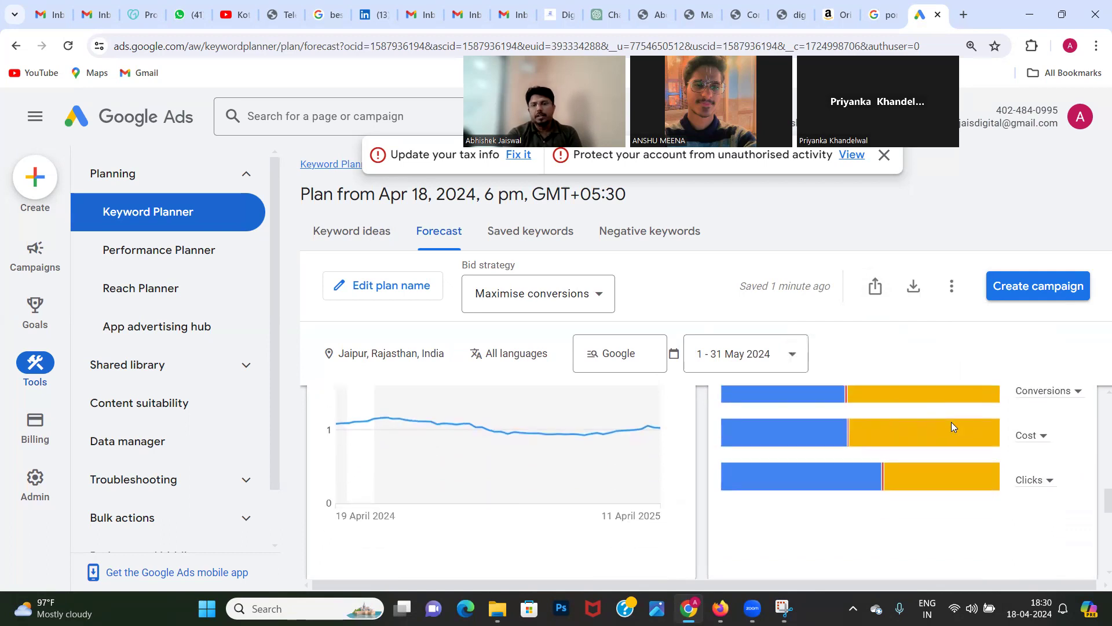
{"action": "scroll", "coordinate": [906, 451], "scroll_direction": "up", "scroll_amount": 2}
{"action": "scroll", "coordinate": [907, 453], "scroll_direction": "down", "scroll_amount": 2}
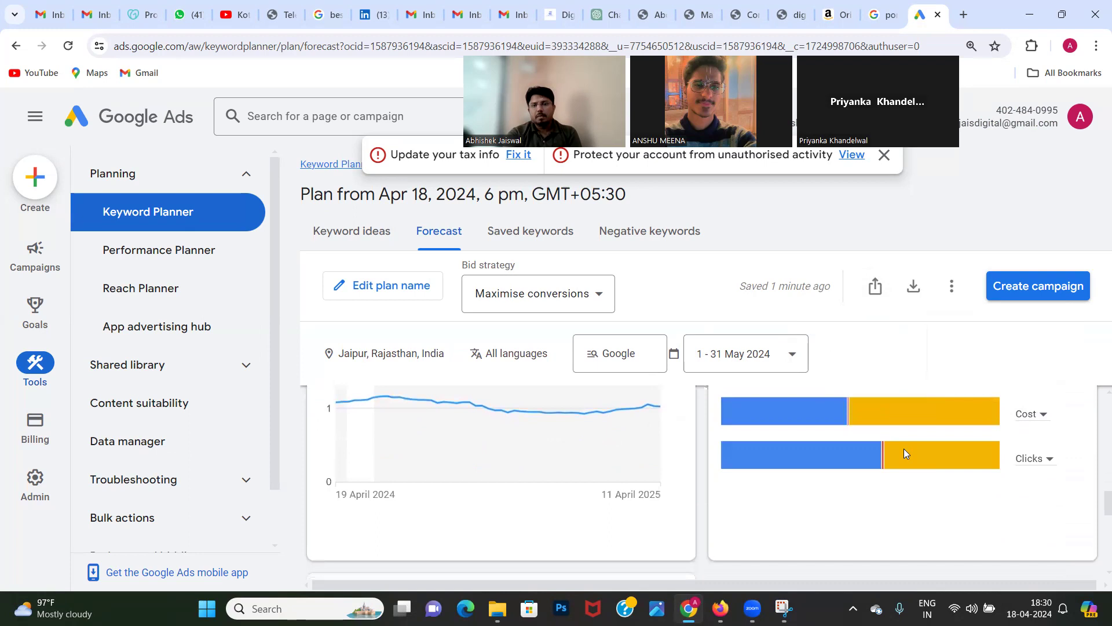
{"action": "scroll", "coordinate": [903, 448], "scroll_direction": "up", "scroll_amount": 2}
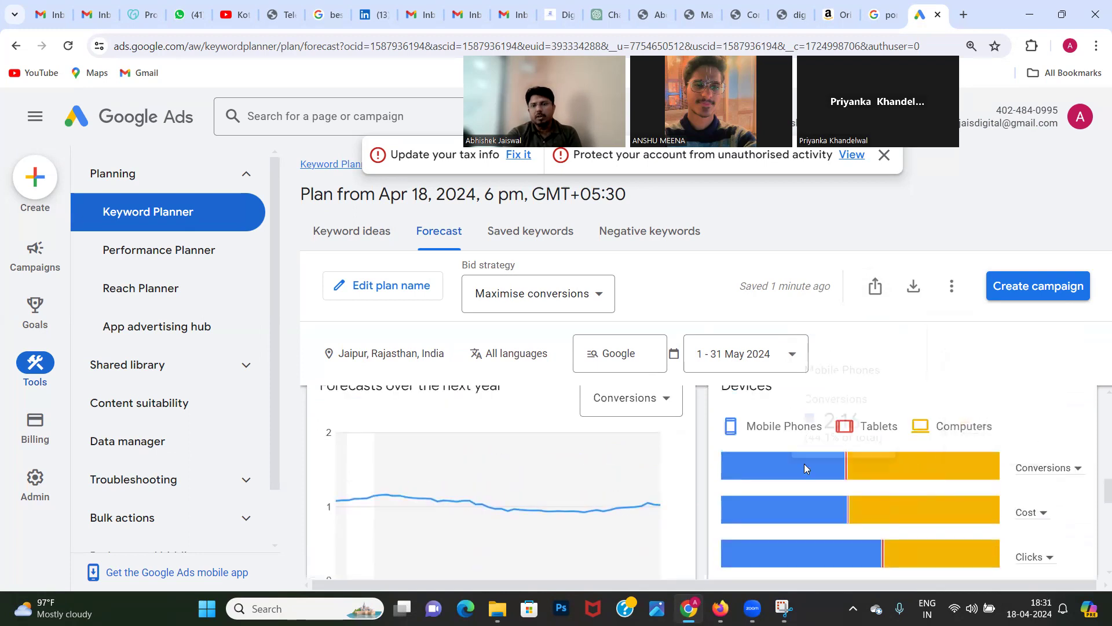
{"action": "mouse_move", "coordinate": [805, 468]}
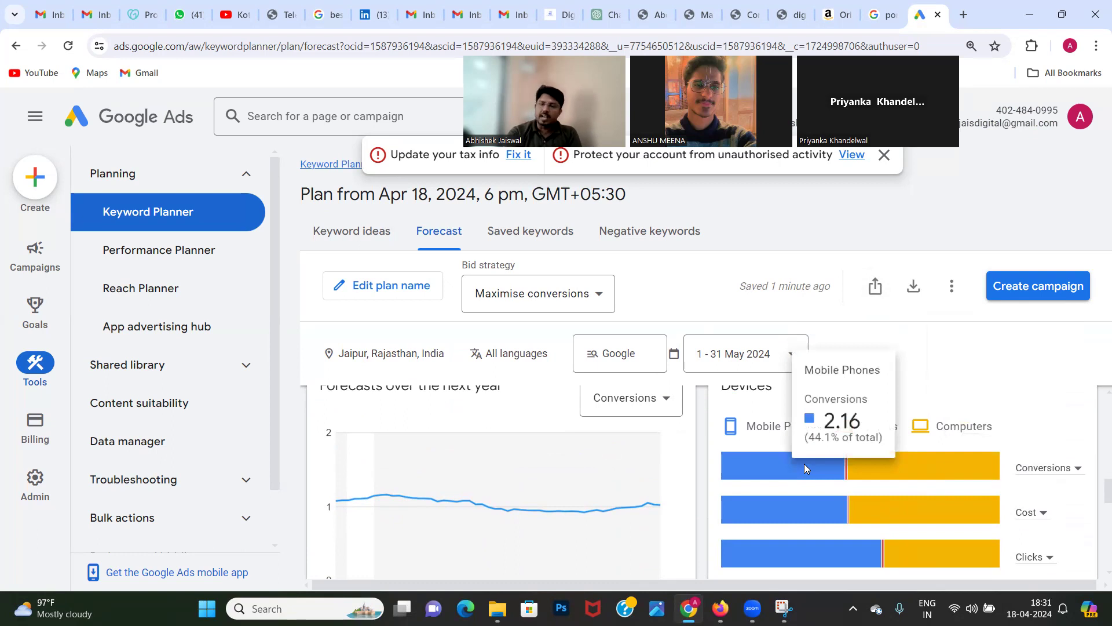
{"action": "mouse_move", "coordinate": [873, 472]}
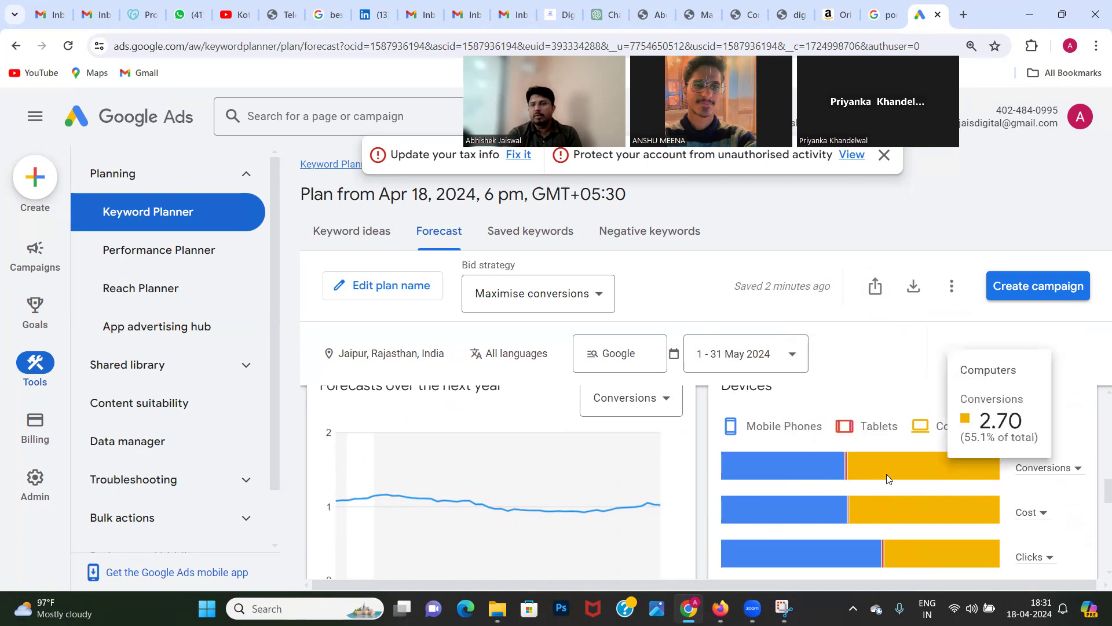
{"action": "mouse_move", "coordinate": [843, 482]}
{"action": "scroll", "coordinate": [840, 479], "scroll_direction": "down", "scroll_amount": 5}
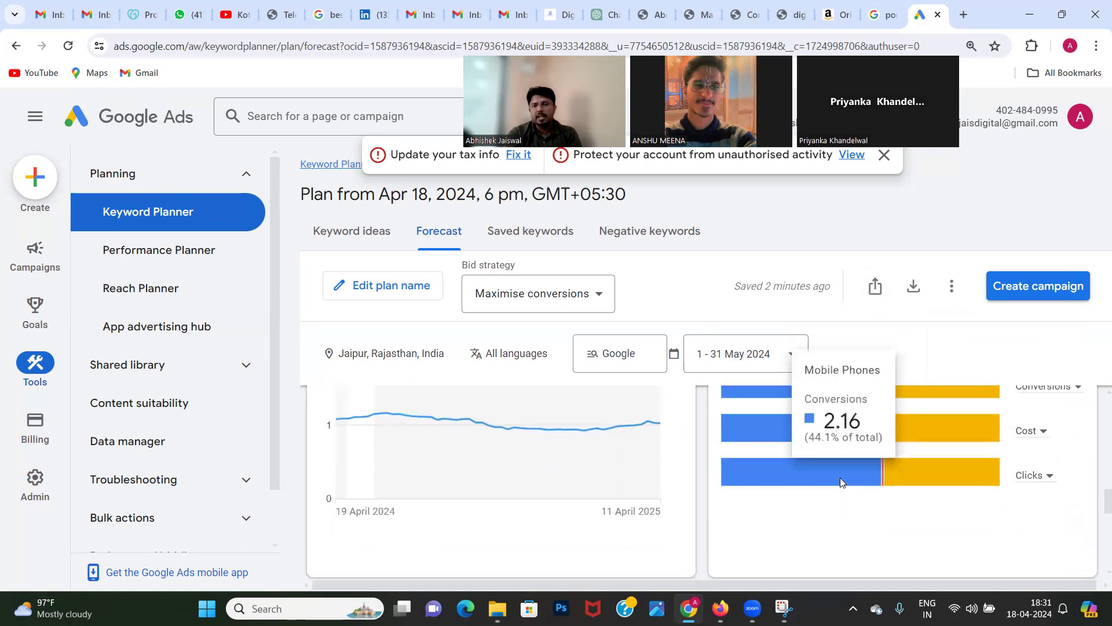
{"action": "scroll", "coordinate": [842, 483], "scroll_direction": "up", "scroll_amount": 5}
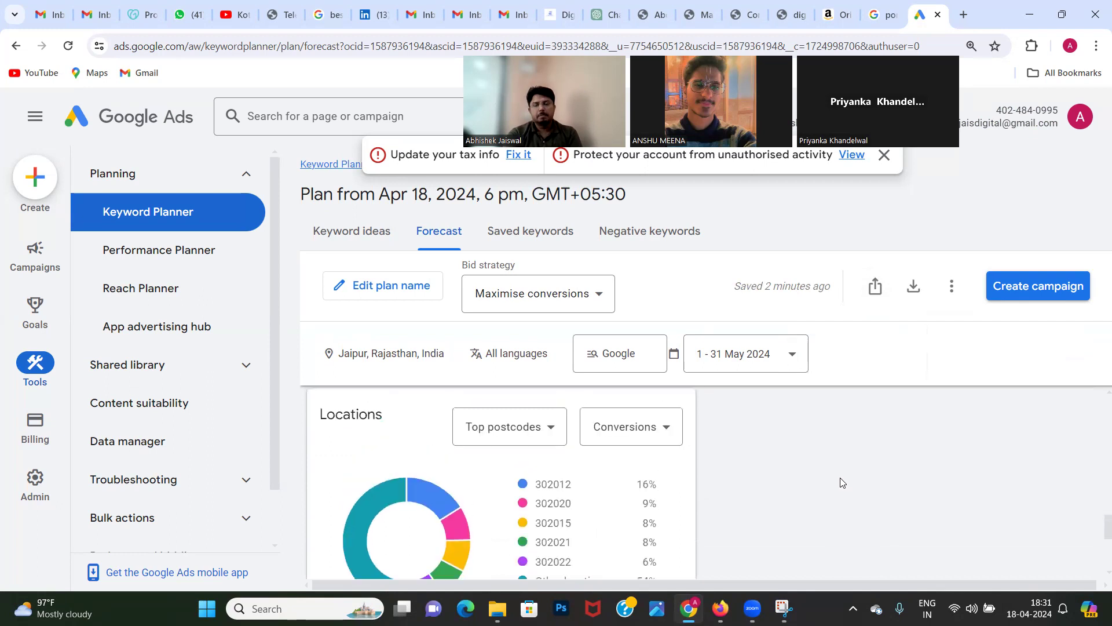
{"action": "scroll", "coordinate": [840, 477], "scroll_direction": "up", "scroll_amount": 2}
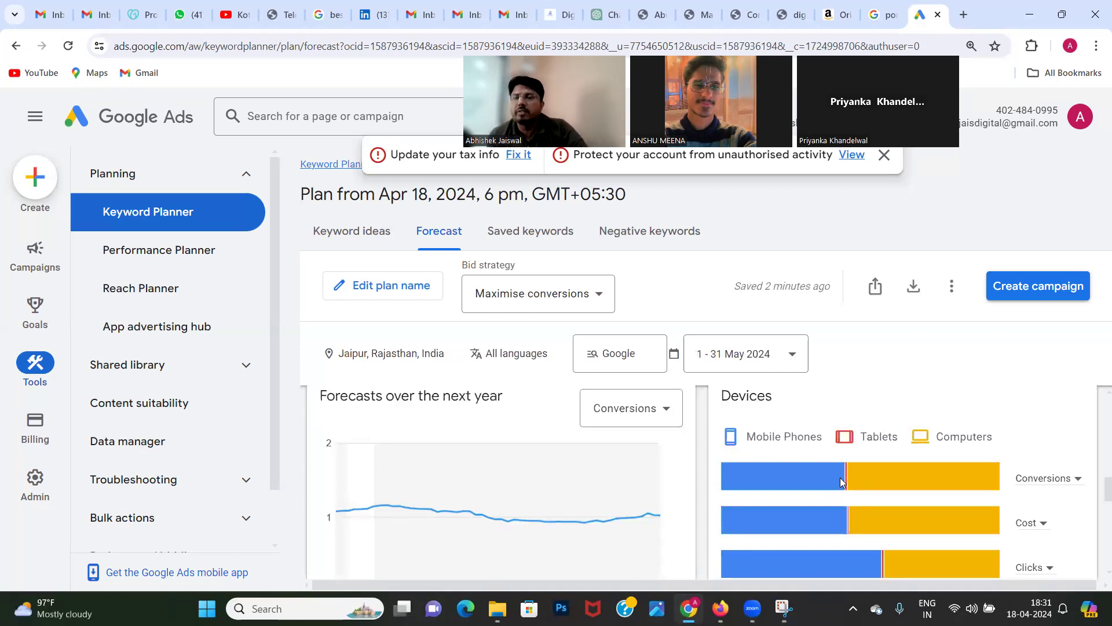
{"action": "scroll", "coordinate": [840, 478], "scroll_direction": "down", "scroll_amount": 1}
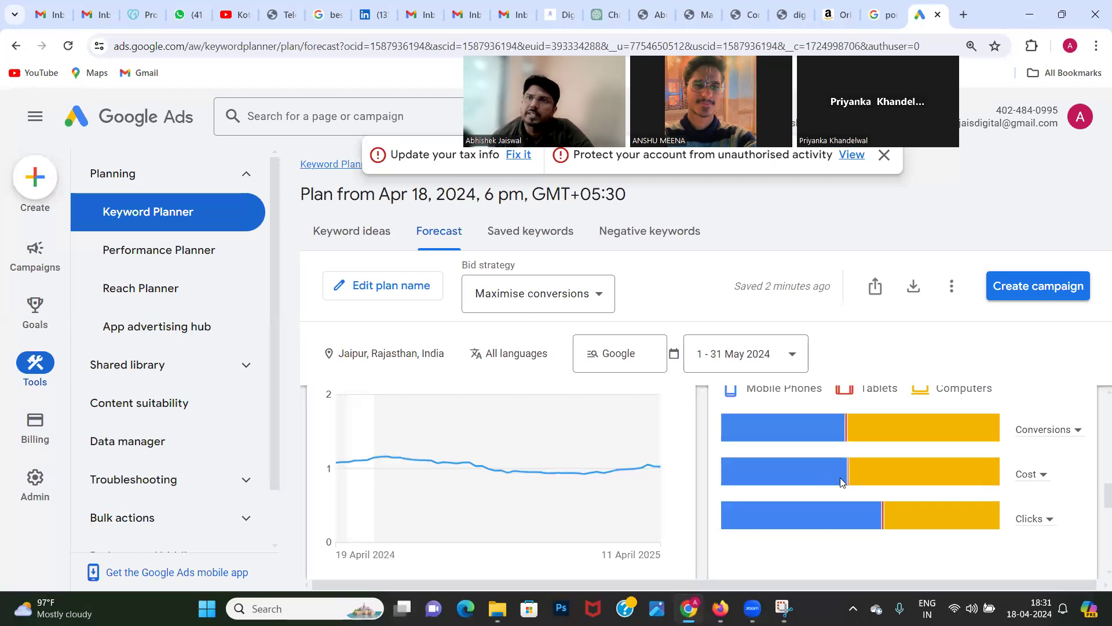
Step: Examine the Locations chart's conversion share for each top postcode and for the other locations
{"action": "scroll", "coordinate": [841, 480], "scroll_direction": "down", "scroll_amount": 1}
{"action": "scroll", "coordinate": [841, 481], "scroll_direction": "down", "scroll_amount": 3}
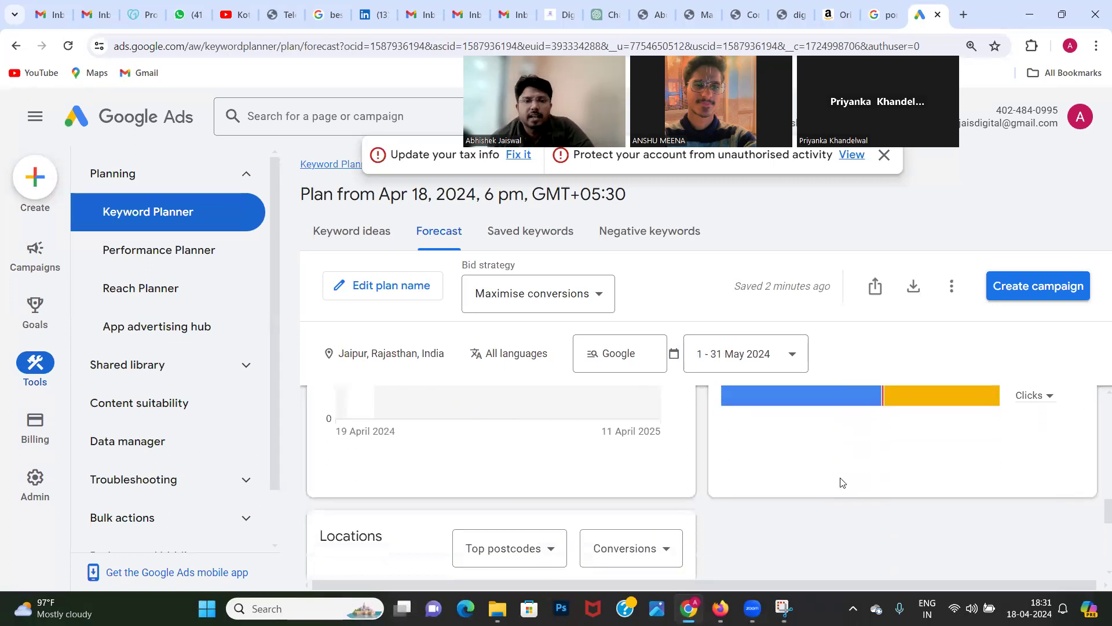
{"action": "scroll", "coordinate": [842, 482], "scroll_direction": "down", "scroll_amount": 2}
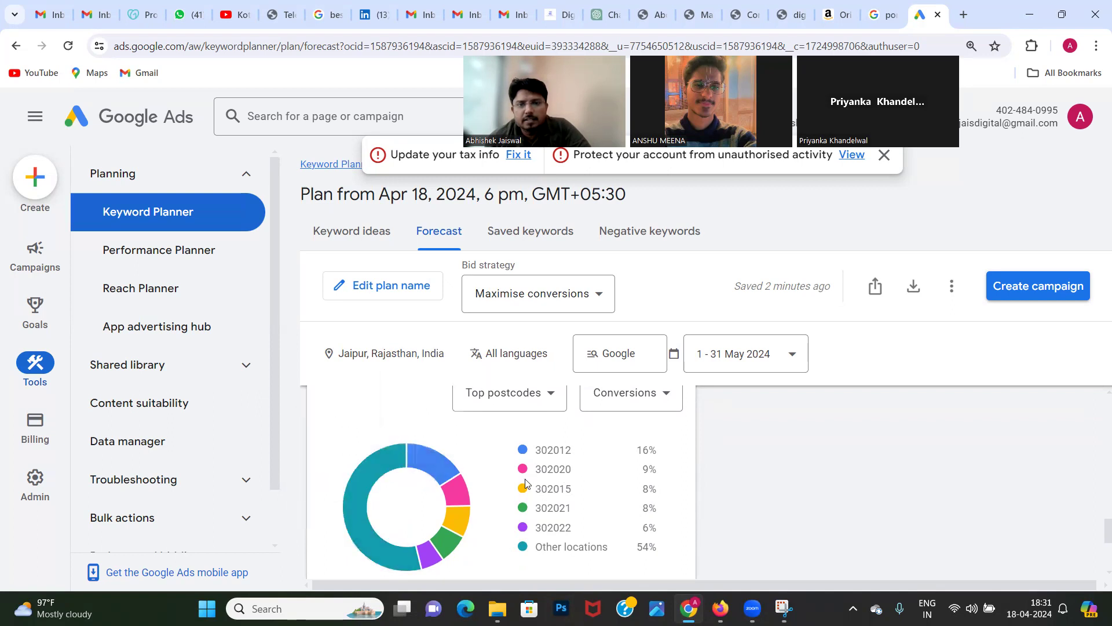
{"action": "scroll", "coordinate": [551, 557], "scroll_direction": "down", "scroll_amount": 1}
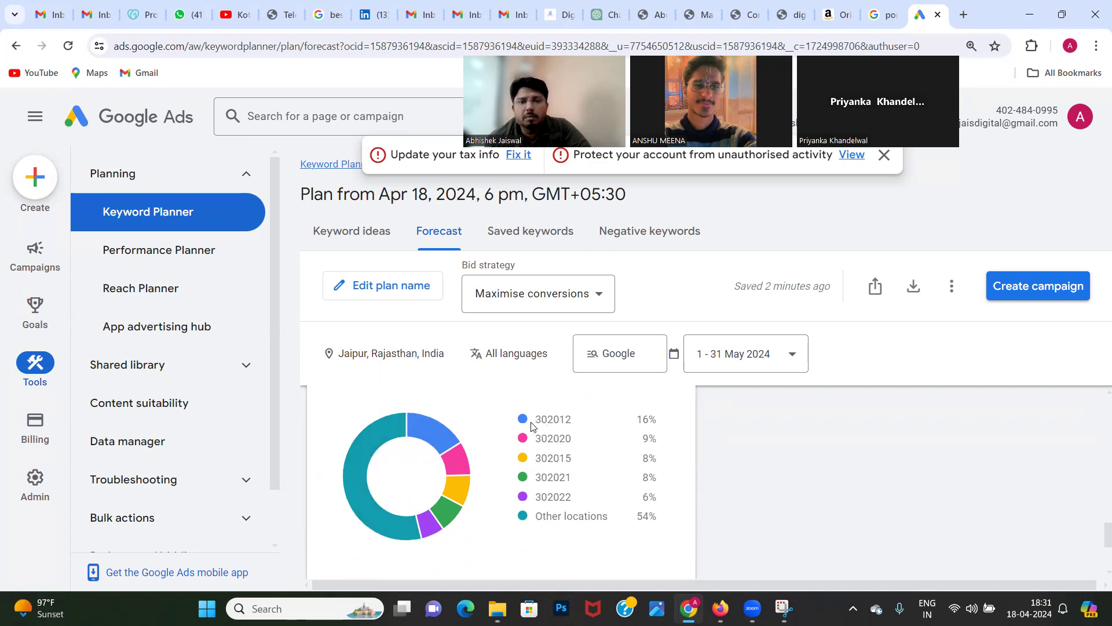
{"action": "mouse_move", "coordinate": [423, 440]}
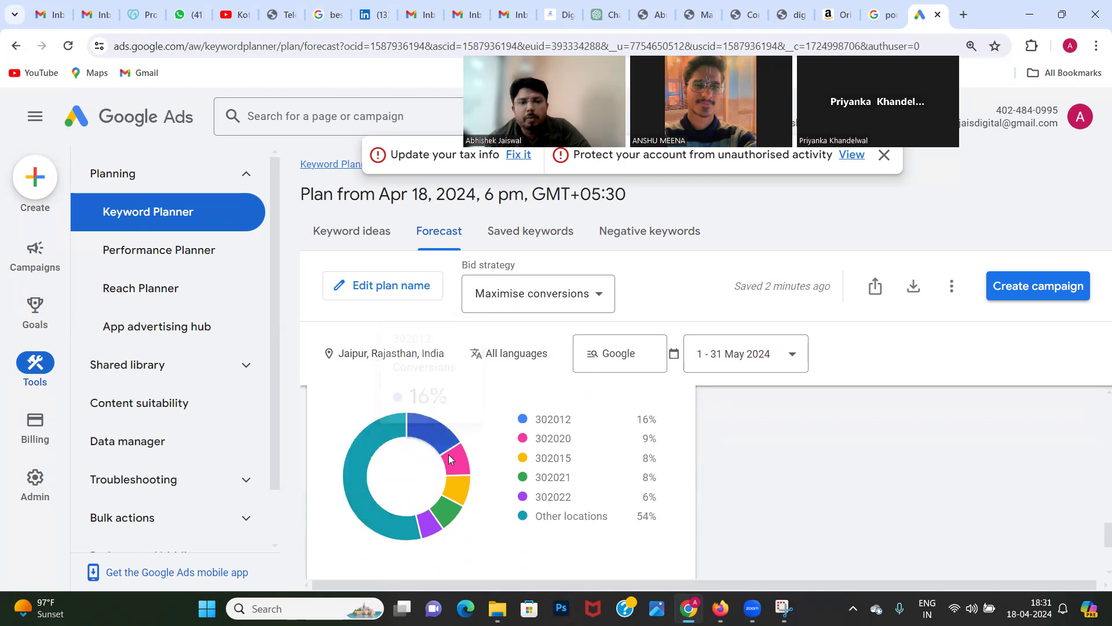
{"action": "mouse_move", "coordinate": [460, 464]}
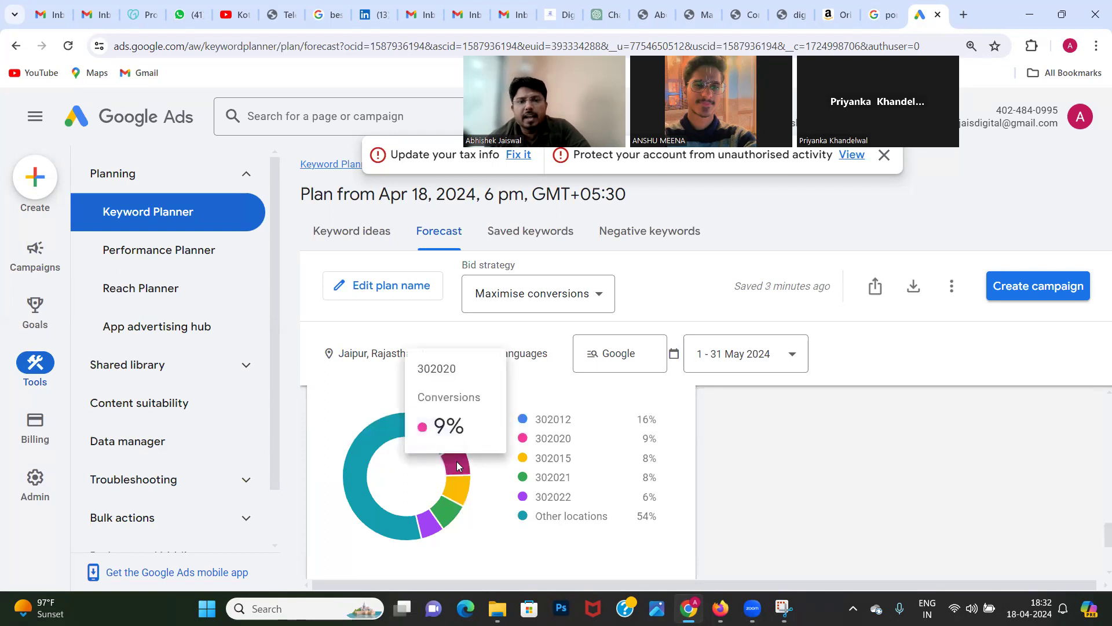
{"action": "mouse_move", "coordinate": [455, 484]}
{"action": "mouse_move", "coordinate": [453, 514]}
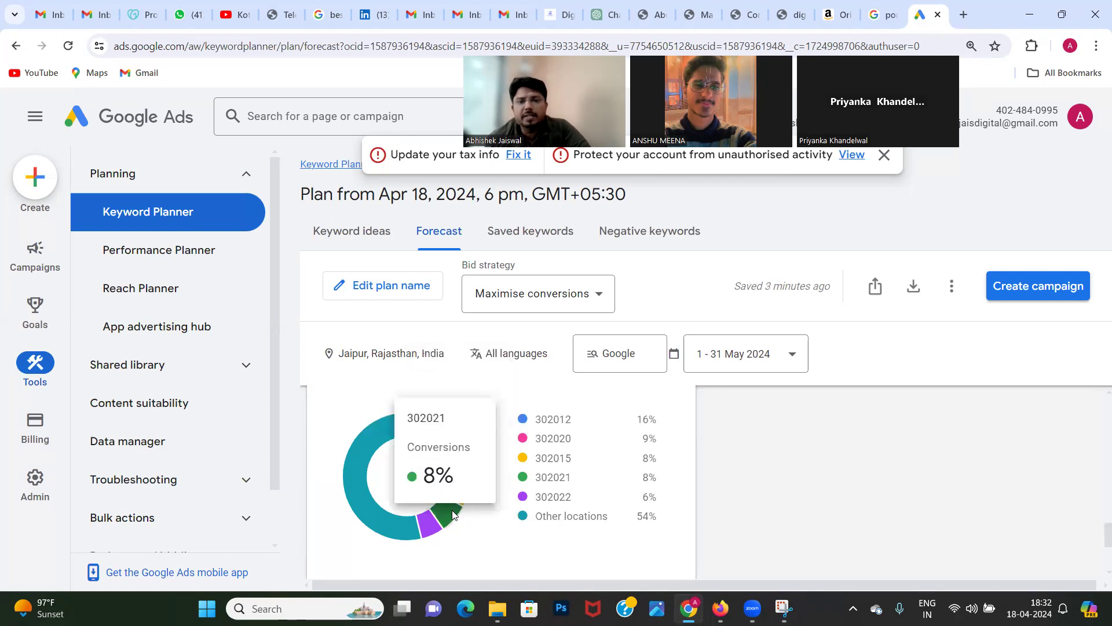
{"action": "mouse_move", "coordinate": [431, 534]}
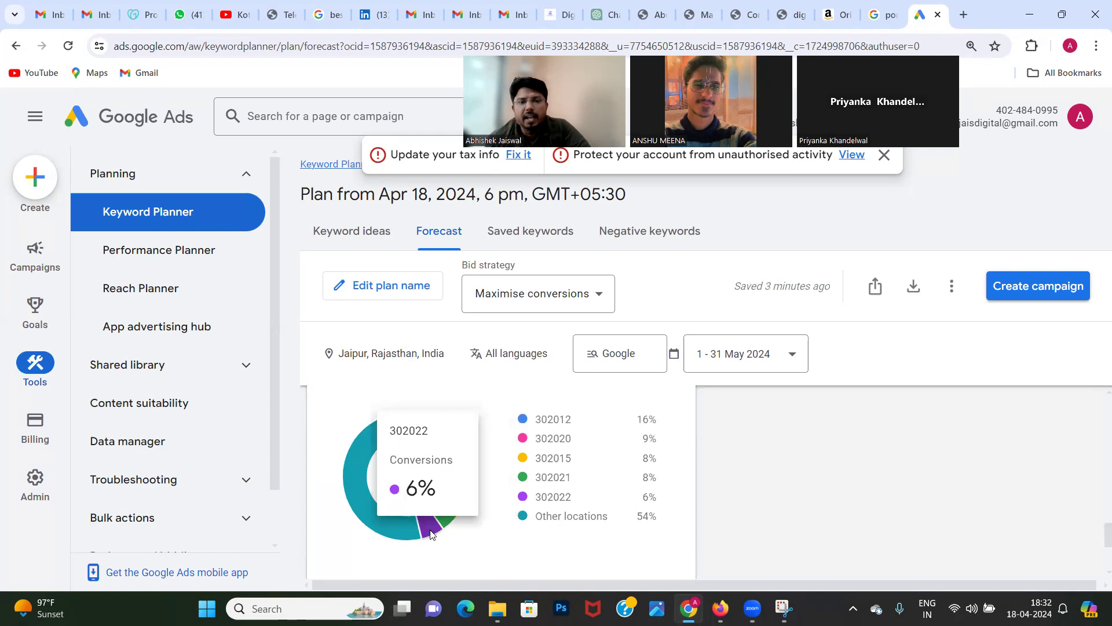
{"action": "mouse_move", "coordinate": [388, 534]}
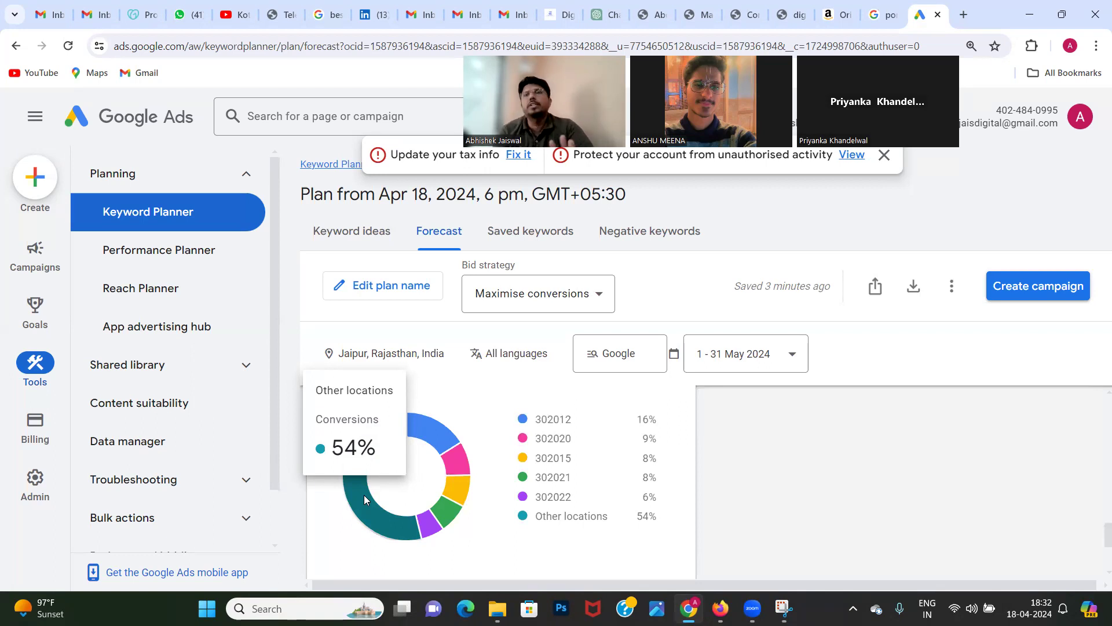
Step: Search Google in a new browser tab for "best digital marketing course in bangalore"
{"action": "left_click", "coordinate": [970, 17]}
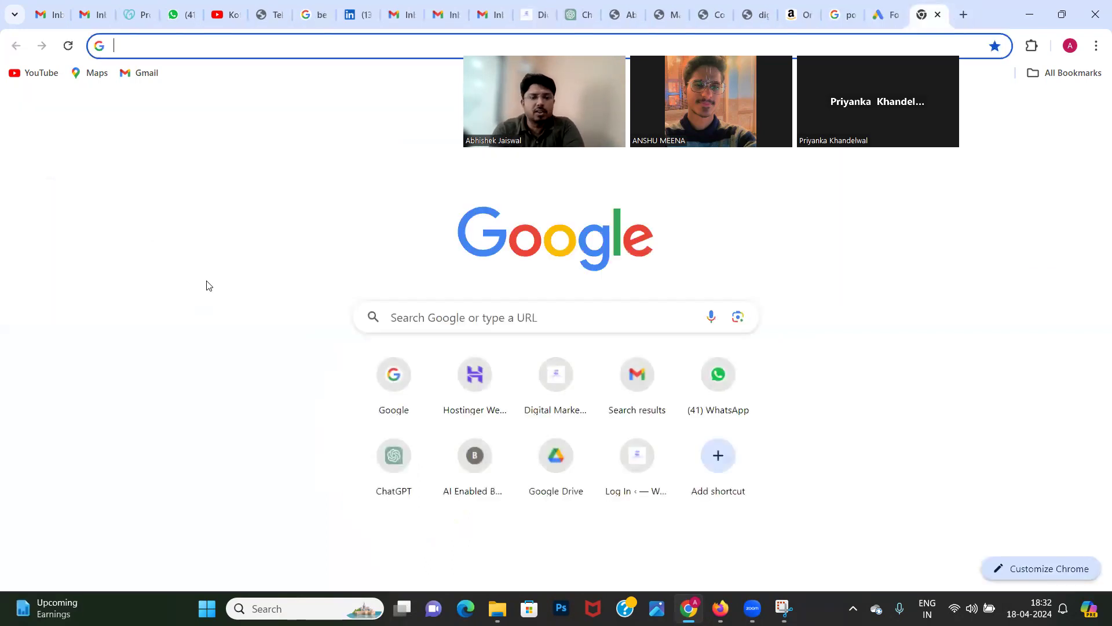
{"action": "type", "text": "best"}
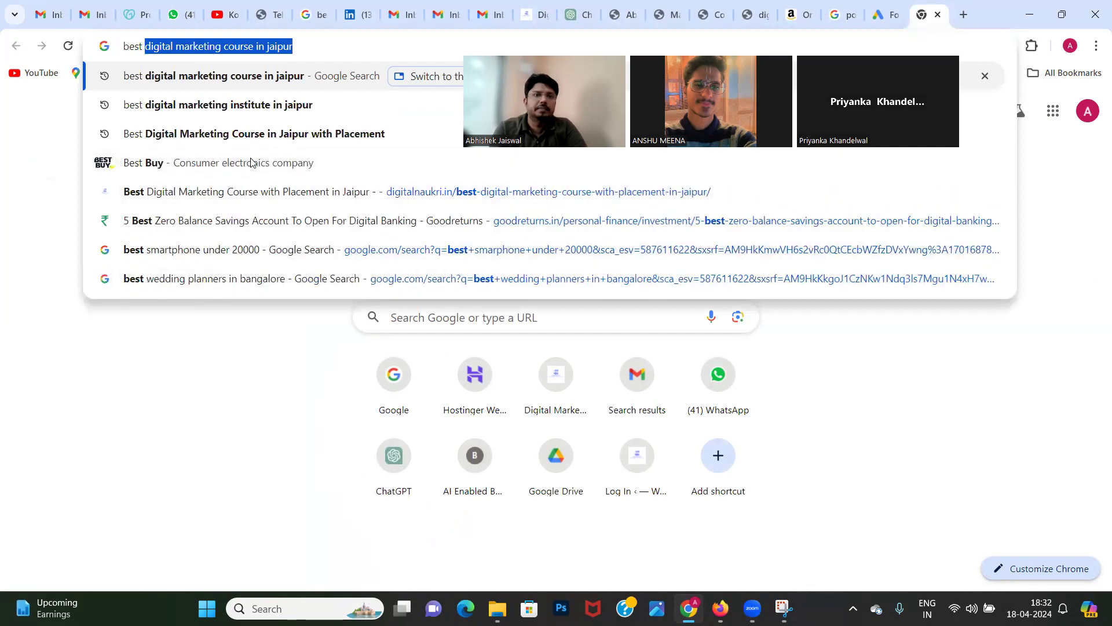
{"action": "left_click", "coordinate": [295, 47]}
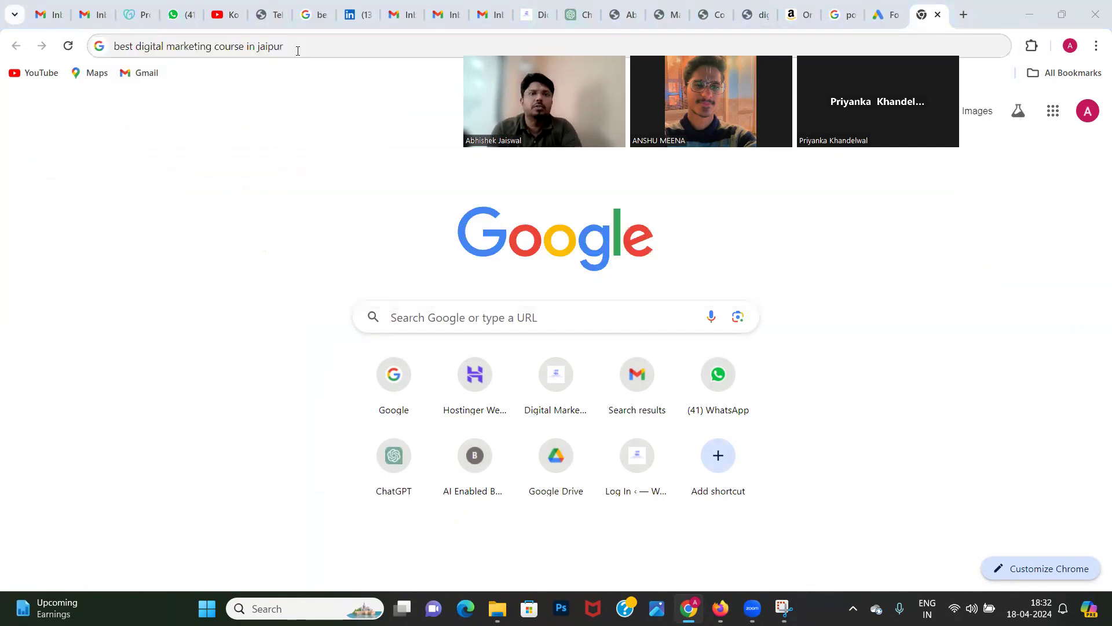
{"action": "key", "text": "BackSpace"}
{"action": "key", "text": "BackSpace"}
{"action": "key", "text": "BackSpace"}
{"action": "key", "text": "BackSpace"}
{"action": "key", "text": "BackSpace"}
{"action": "key", "text": "BackSpace"}
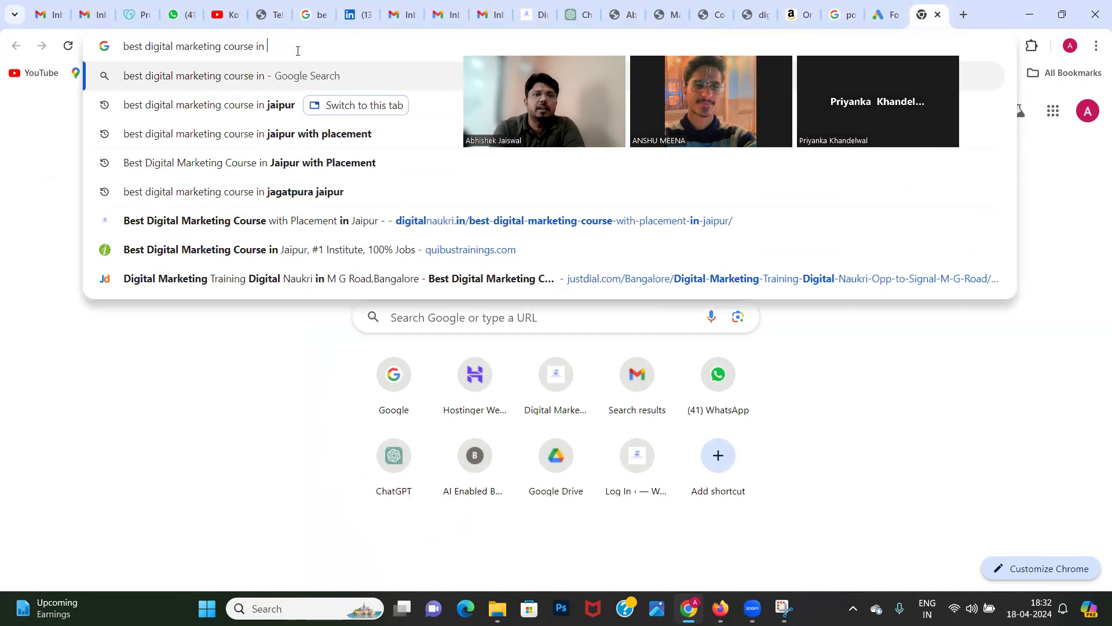
{"action": "type", "text": "bangalore"}
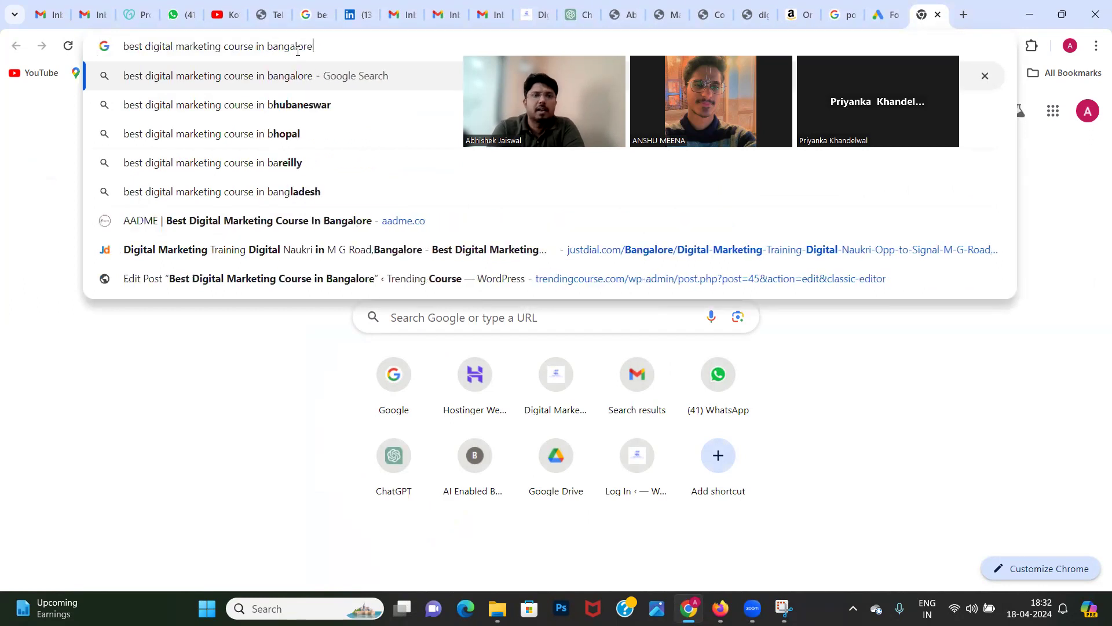
{"action": "key", "text": "Return"}
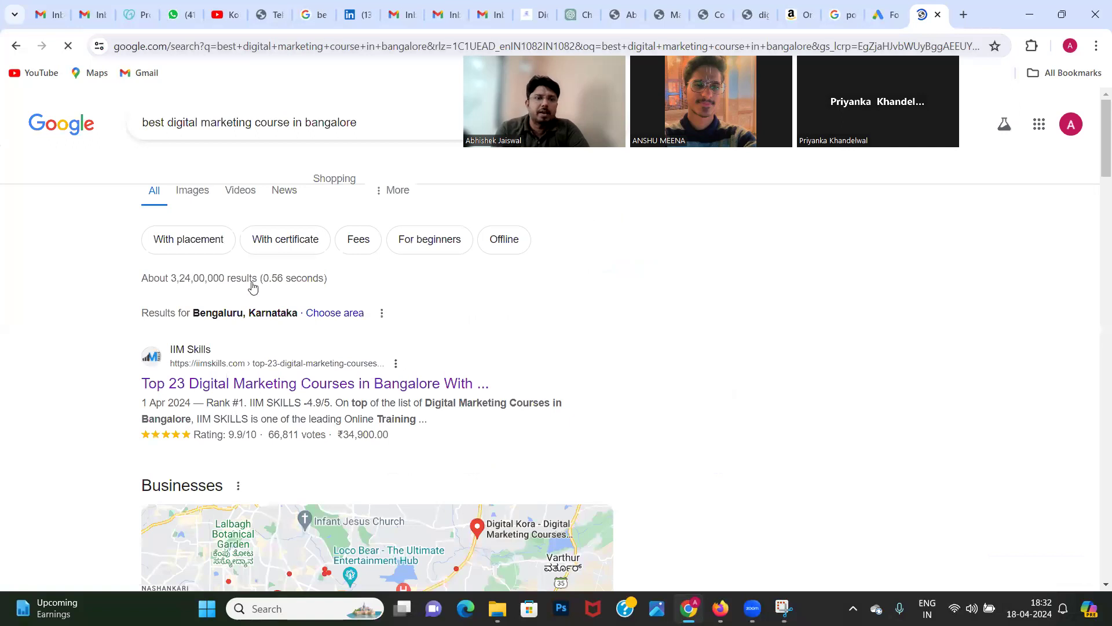
Step: Examine the Bangalore business listings, related questions and organic results for digital marketing courses
{"action": "scroll", "coordinate": [156, 380], "scroll_direction": "down", "scroll_amount": 8}
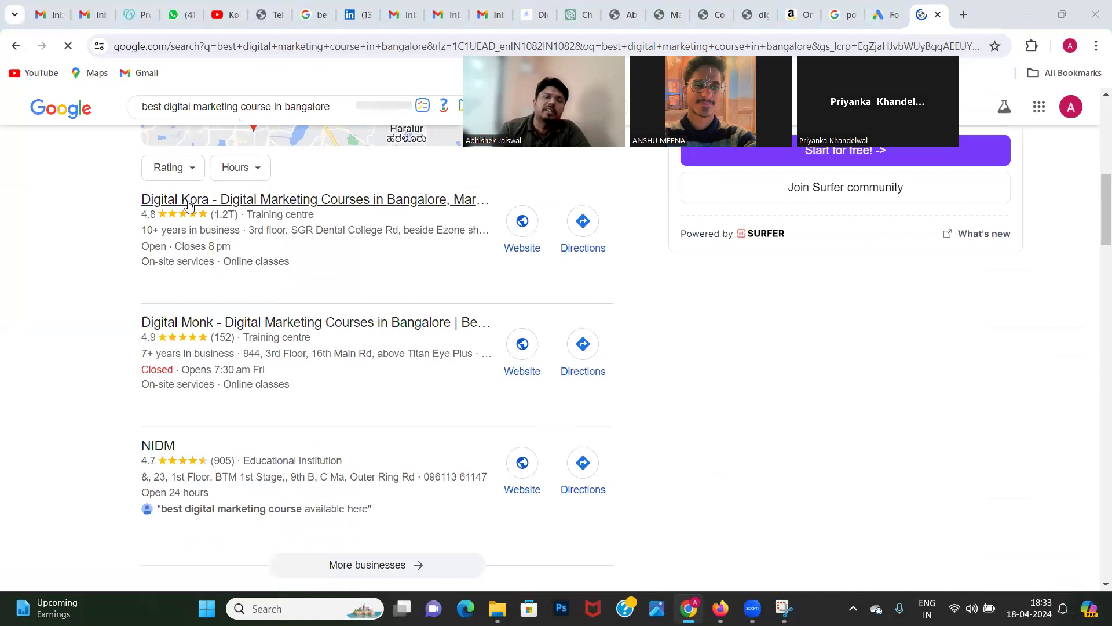
{"action": "scroll", "coordinate": [188, 203], "scroll_direction": "up", "scroll_amount": 1}
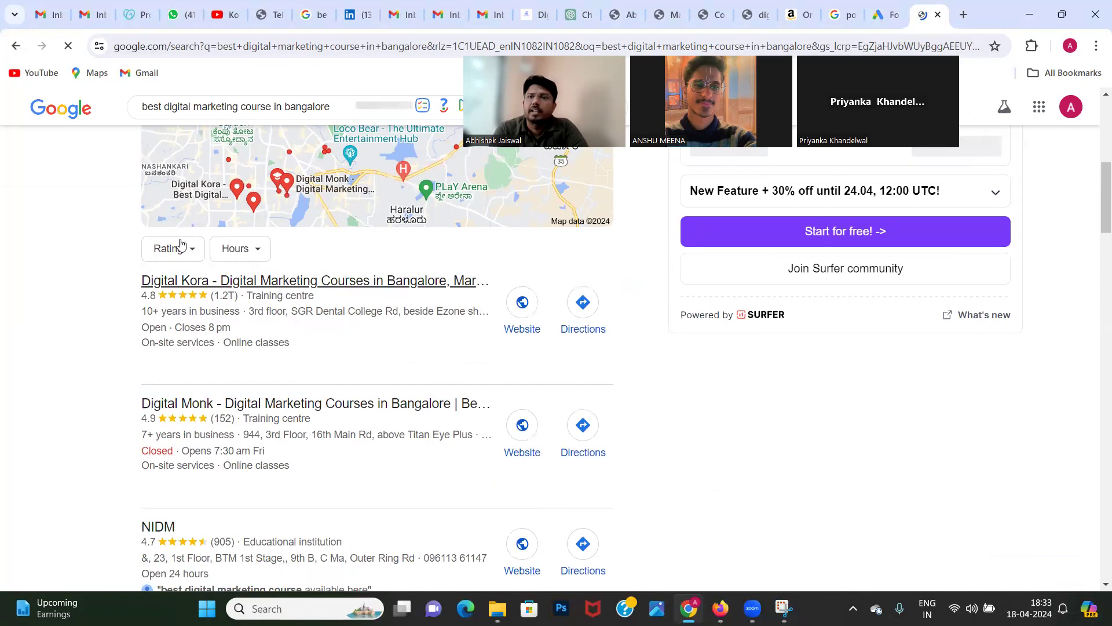
{"action": "right_click", "coordinate": [189, 284]}
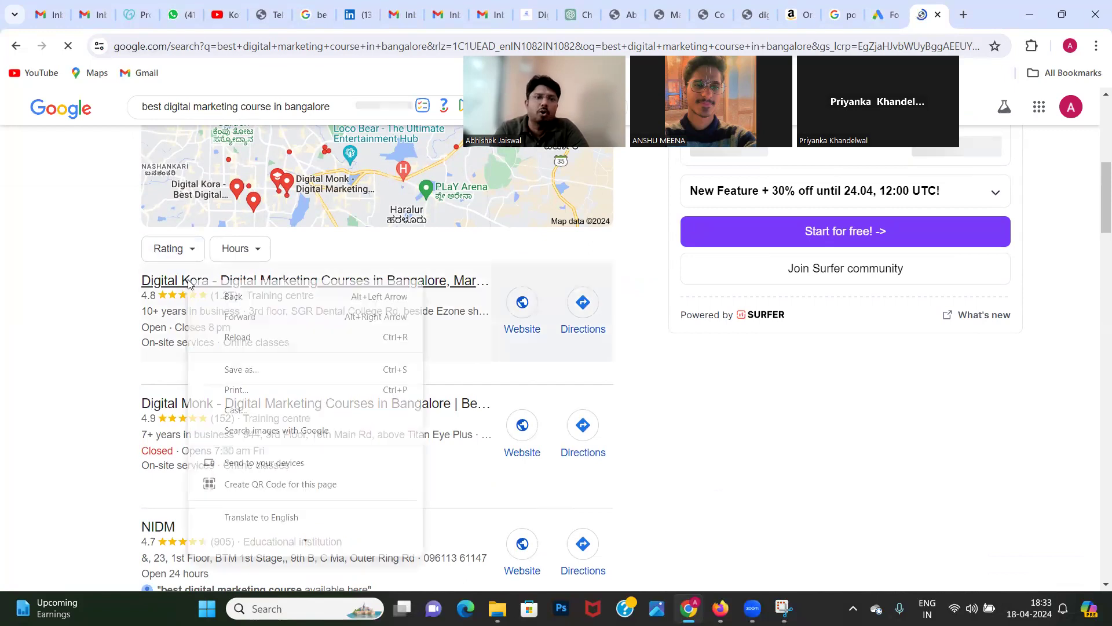
{"action": "left_click", "coordinate": [107, 313]}
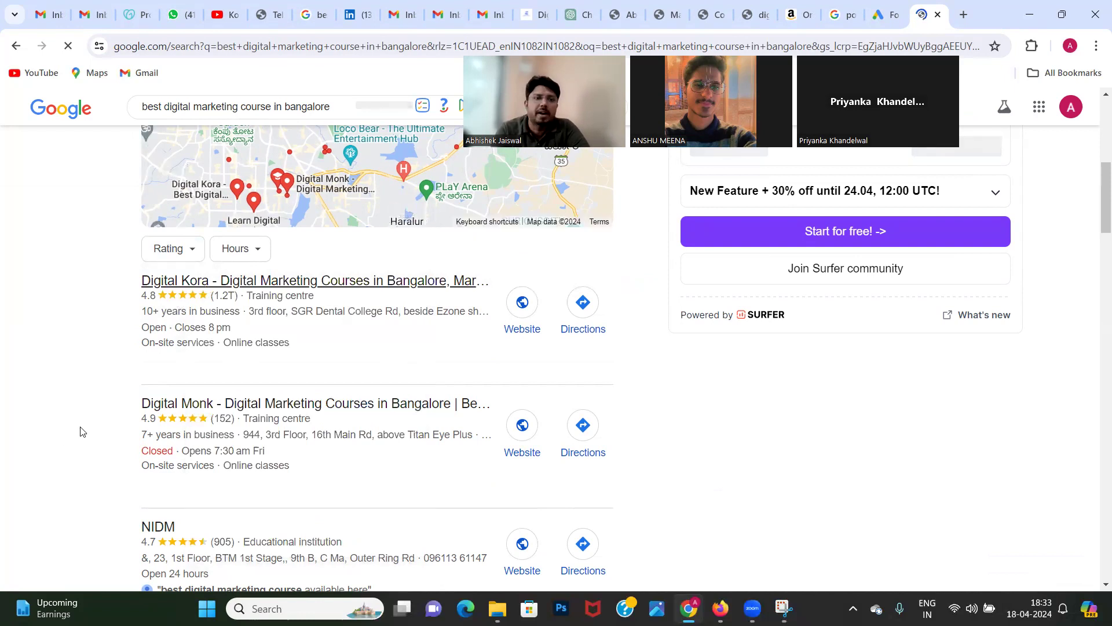
{"action": "scroll", "coordinate": [65, 440], "scroll_direction": "down", "scroll_amount": 2}
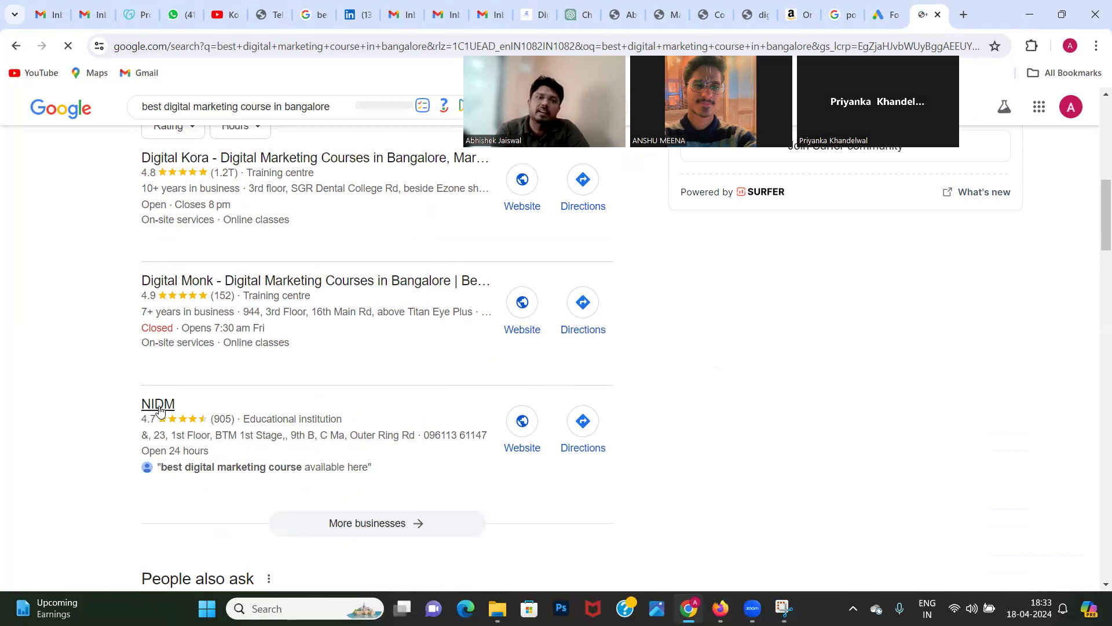
{"action": "scroll", "coordinate": [160, 410], "scroll_direction": "down", "scroll_amount": 8}
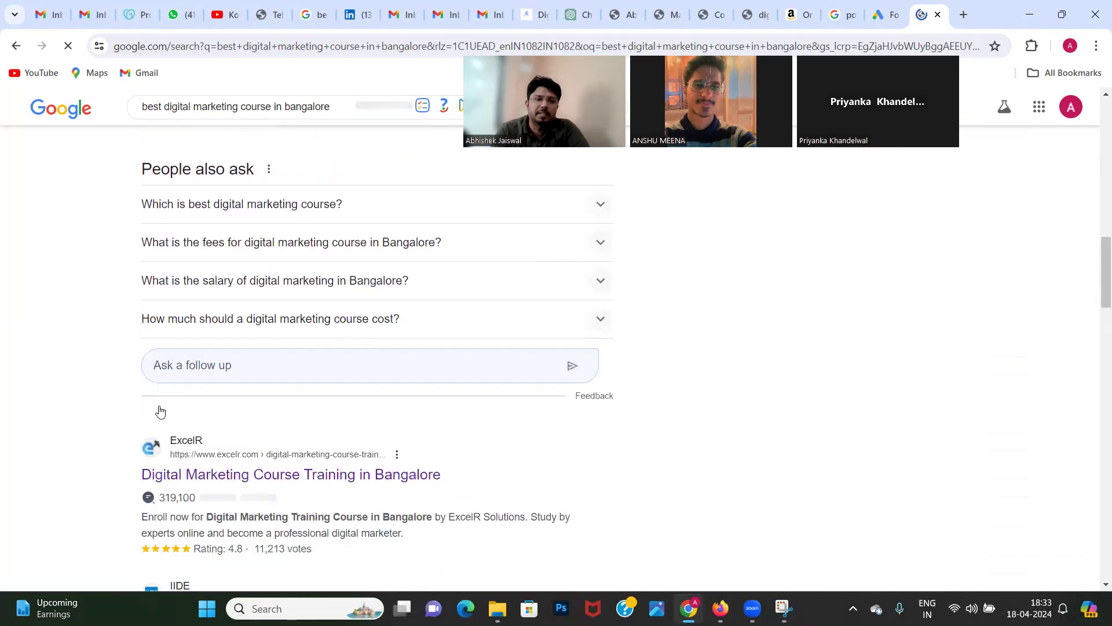
Step: Open the NIDM listing from the Bangalore business results and examine its profile, including services, address and review summary
{"action": "scroll", "coordinate": [160, 410], "scroll_direction": "down", "scroll_amount": 3}
{"action": "scroll", "coordinate": [160, 410], "scroll_direction": "up", "scroll_amount": 7}
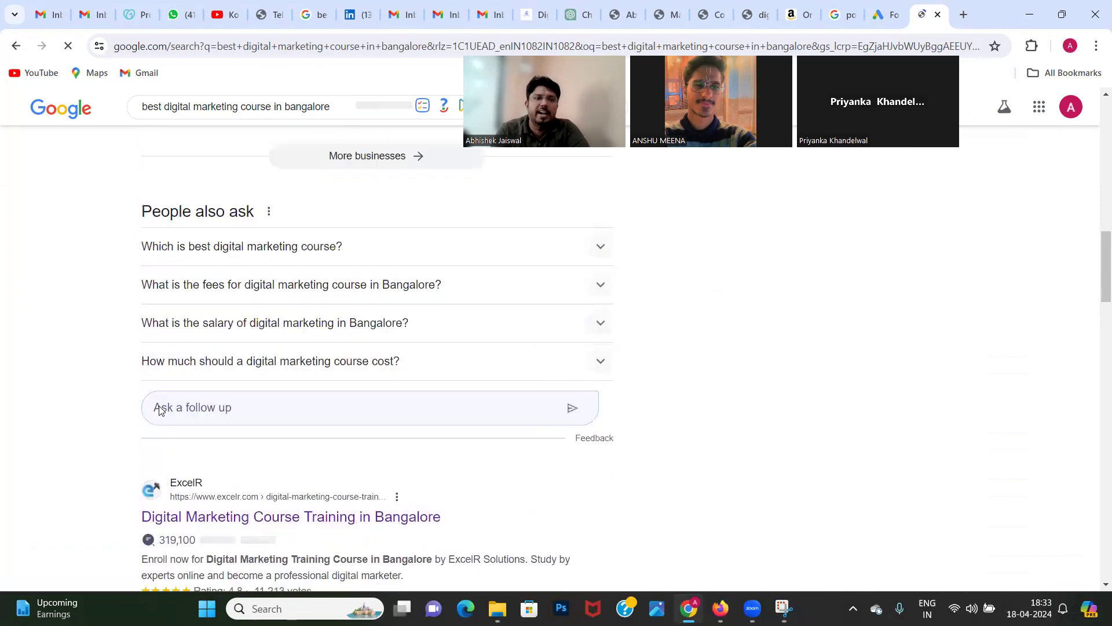
{"action": "scroll", "coordinate": [160, 410], "scroll_direction": "up", "scroll_amount": 1}
{"action": "left_click", "coordinate": [152, 271]}
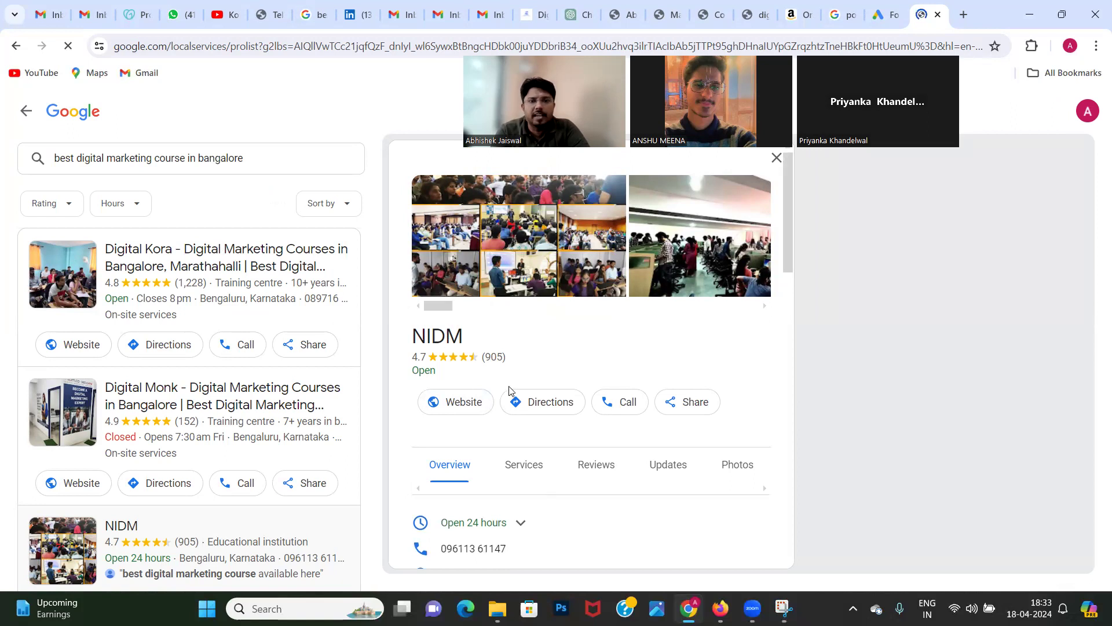
{"action": "scroll", "coordinate": [565, 503], "scroll_direction": "down", "scroll_amount": 3}
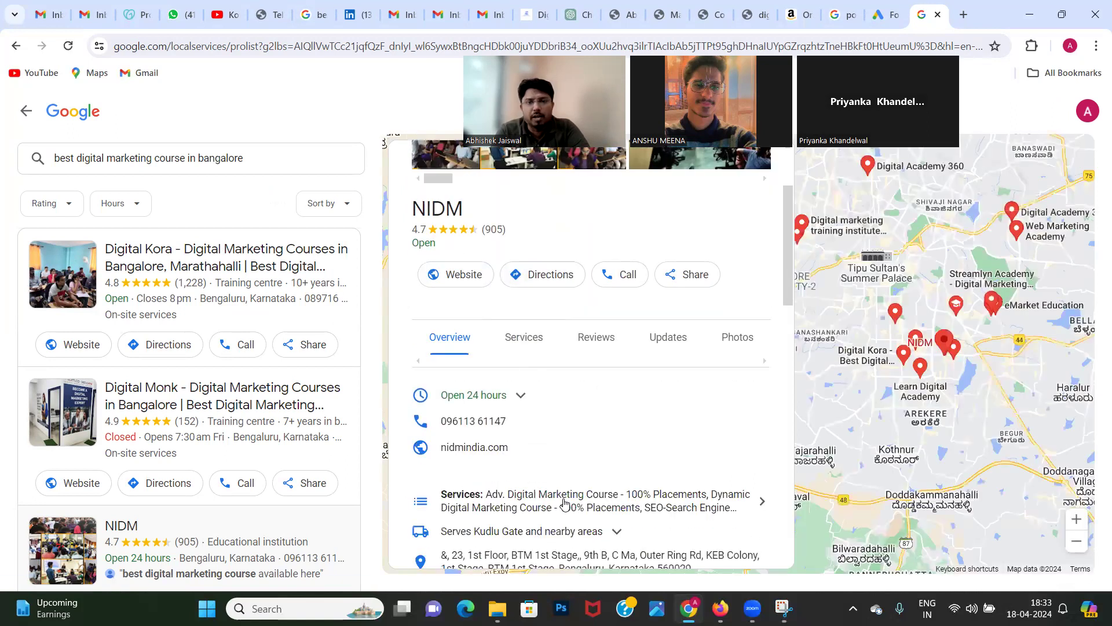
{"action": "scroll", "coordinate": [566, 503], "scroll_direction": "down", "scroll_amount": 2}
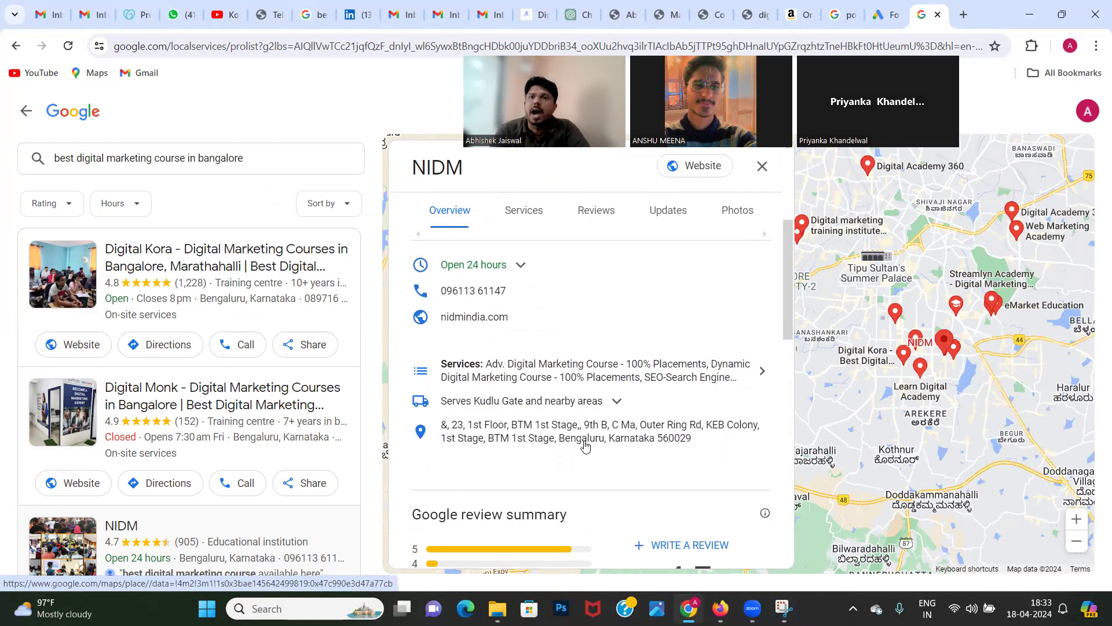
Step: Return to the Keyword Planner forecast and compare the Locations chart's conversion shares for postcodes 302012 and 302022 and the other locations
{"action": "left_click", "coordinate": [879, 7]}
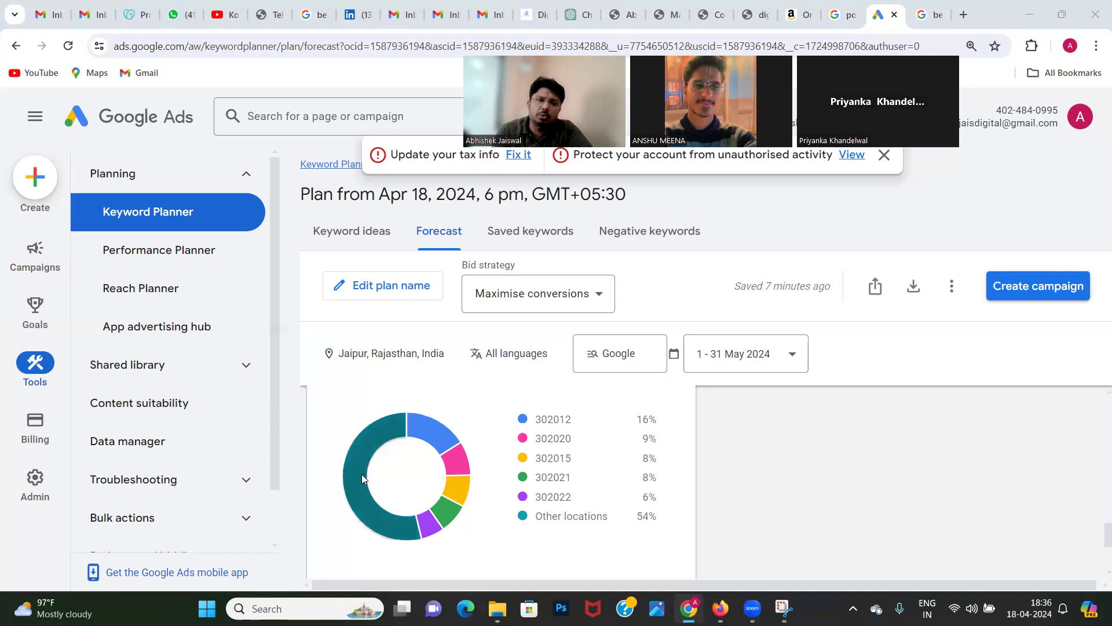
{"action": "mouse_move", "coordinate": [374, 517]}
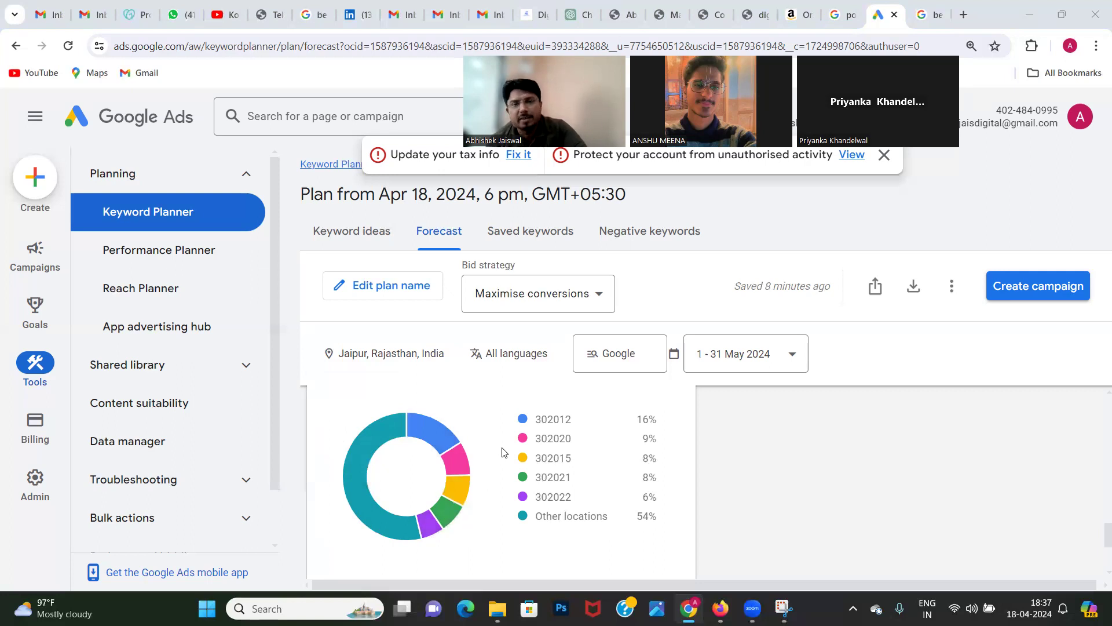
{"action": "scroll", "coordinate": [502, 452], "scroll_direction": "down", "scroll_amount": 2}
{"action": "scroll", "coordinate": [502, 452], "scroll_direction": "up", "scroll_amount": 2}
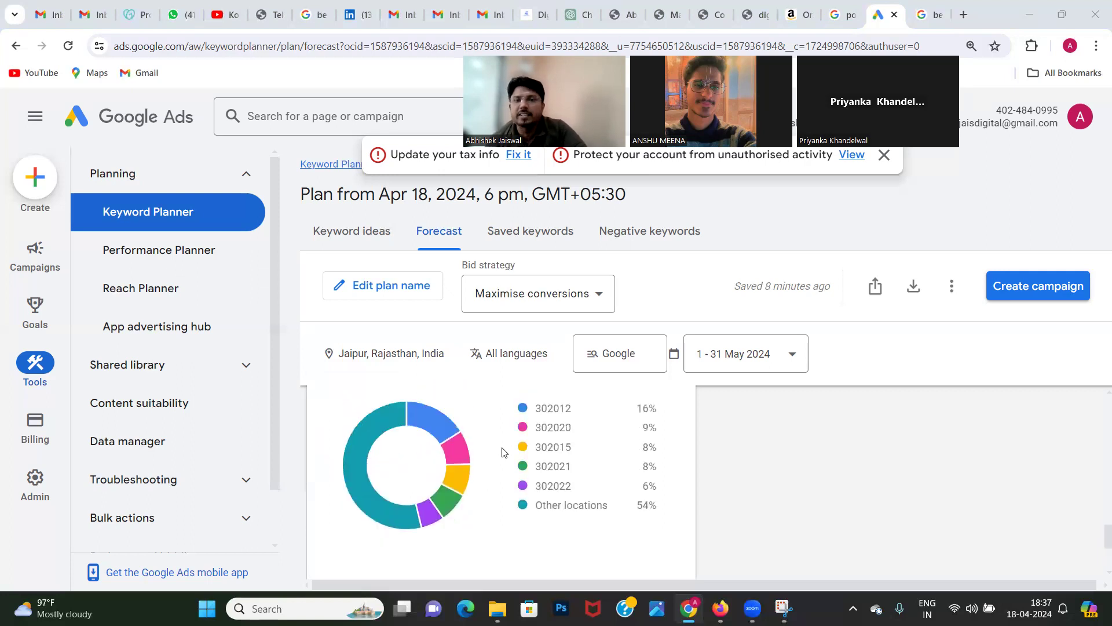
{"action": "scroll", "coordinate": [824, 515], "scroll_direction": "down", "scroll_amount": 1}
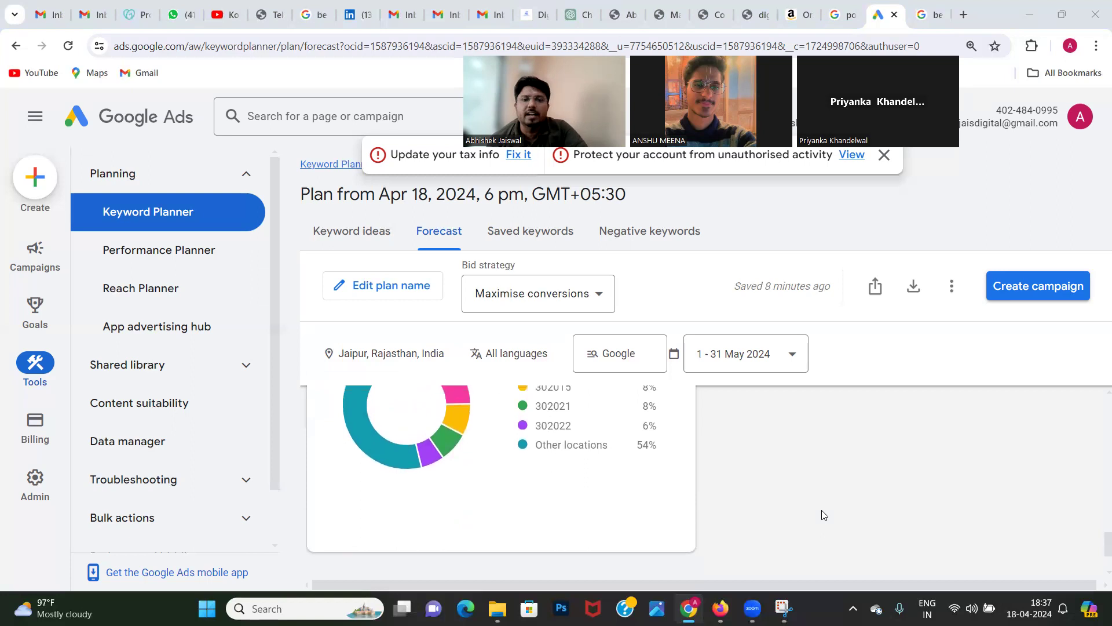
{"action": "scroll", "coordinate": [825, 515], "scroll_direction": "up", "scroll_amount": 1}
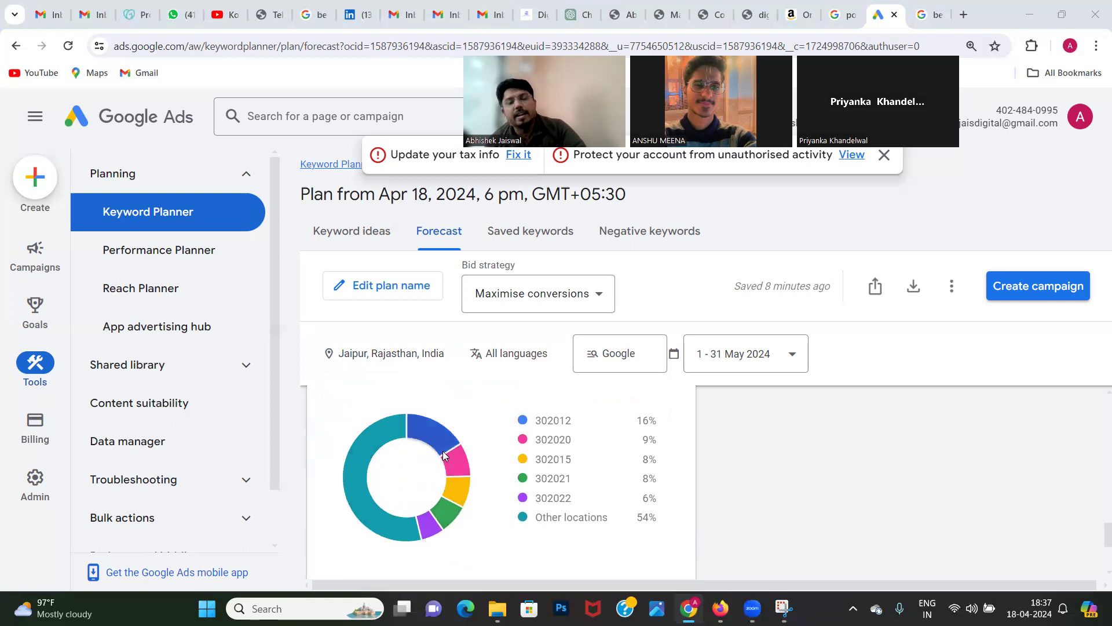
{"action": "mouse_move", "coordinate": [443, 455]}
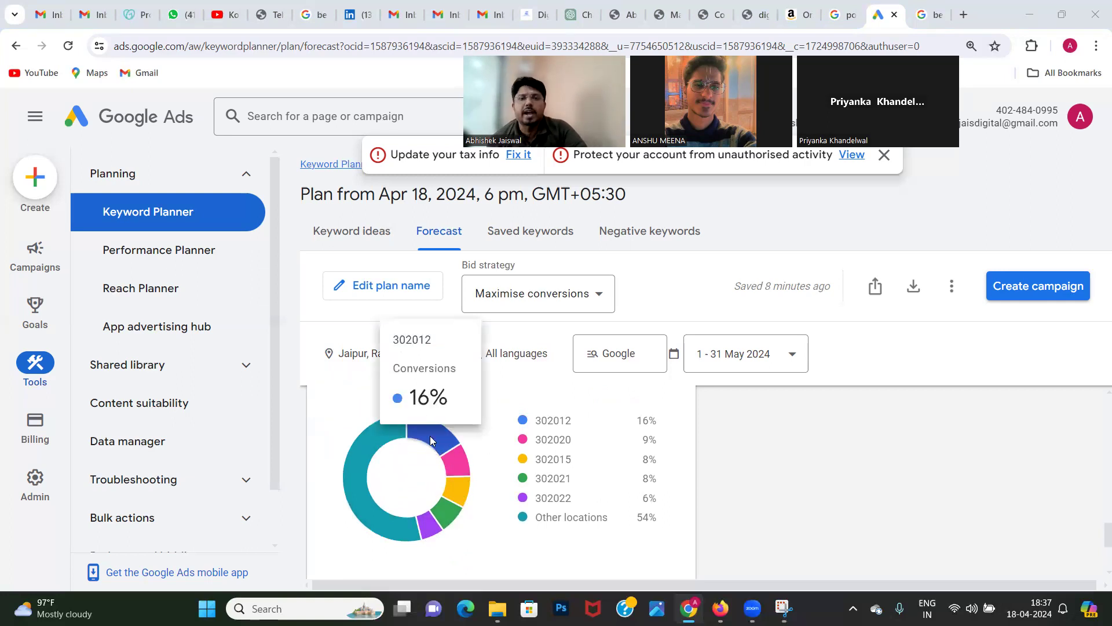
{"action": "mouse_move", "coordinate": [463, 471]}
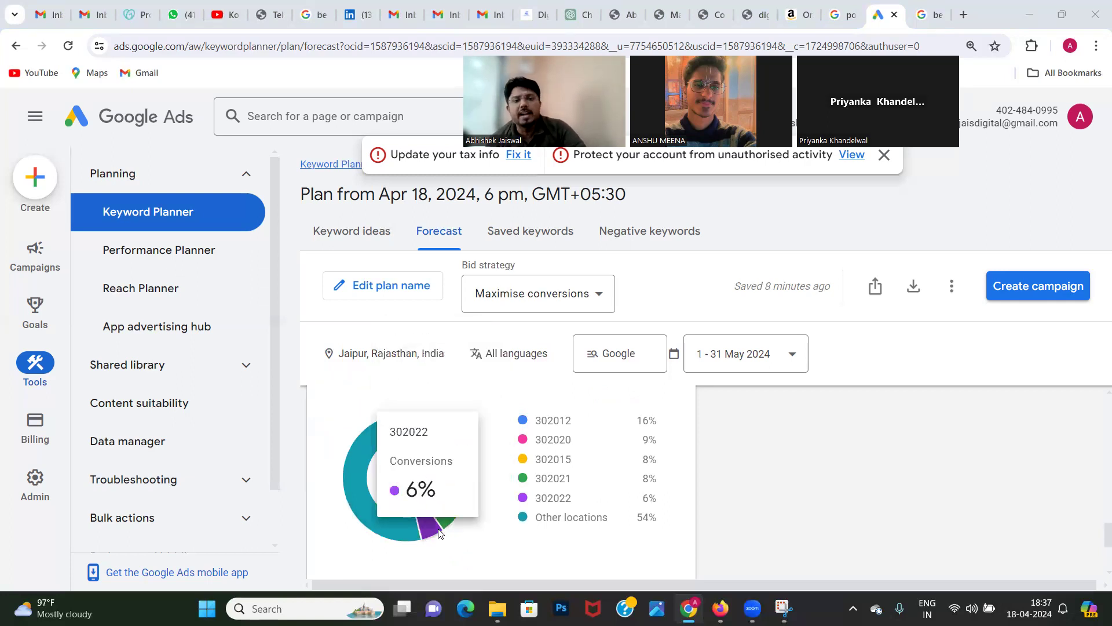
{"action": "mouse_move", "coordinate": [424, 423]}
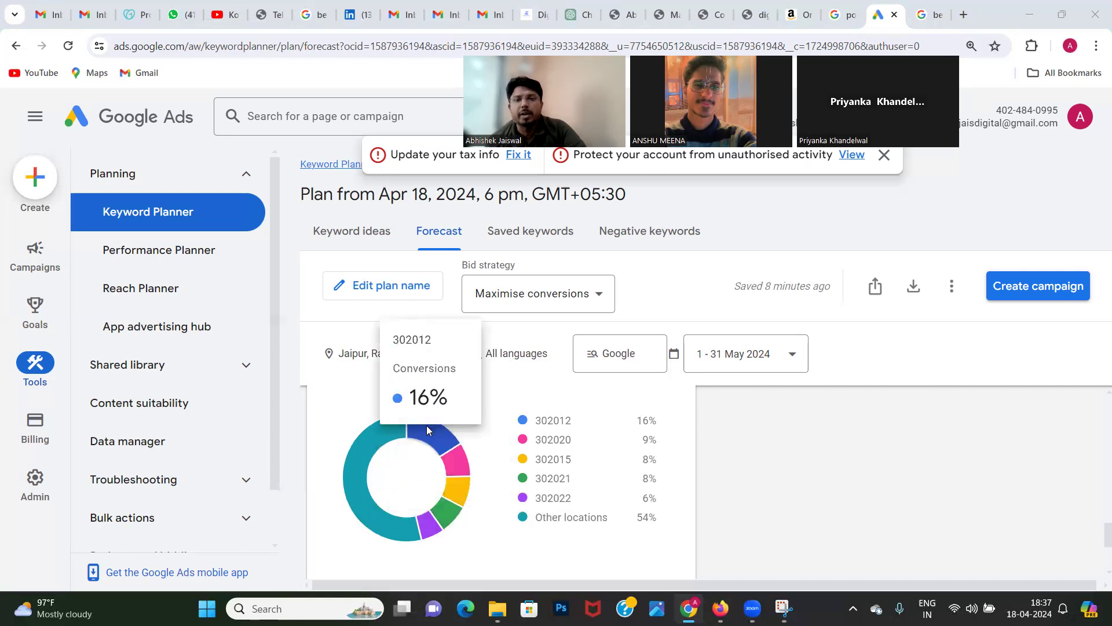
{"action": "mouse_move", "coordinate": [381, 429]}
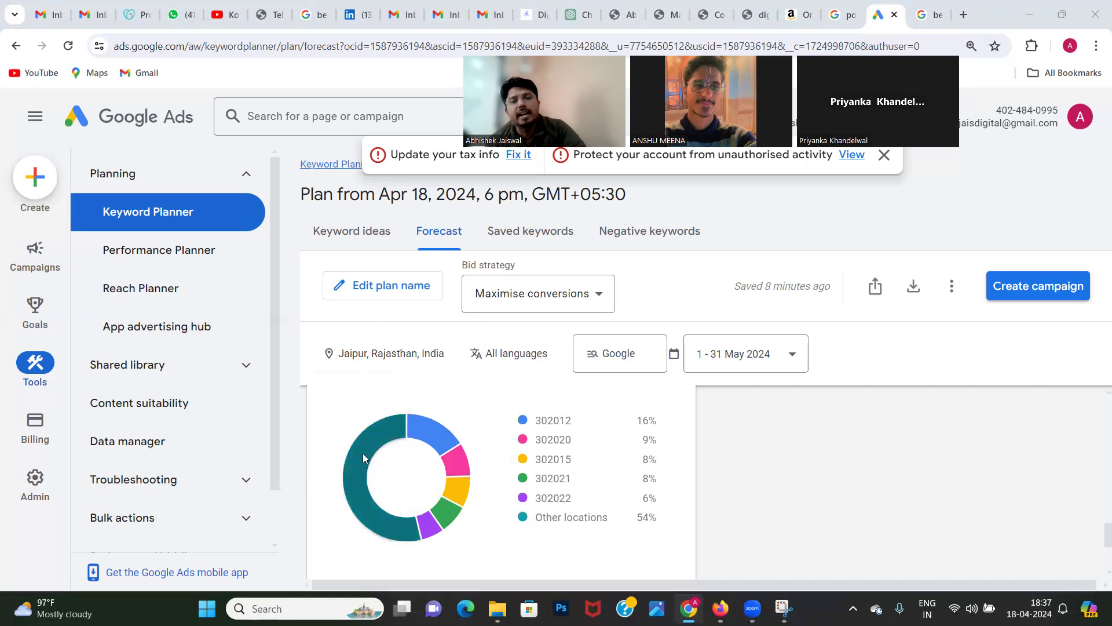
{"action": "mouse_move", "coordinate": [384, 520]}
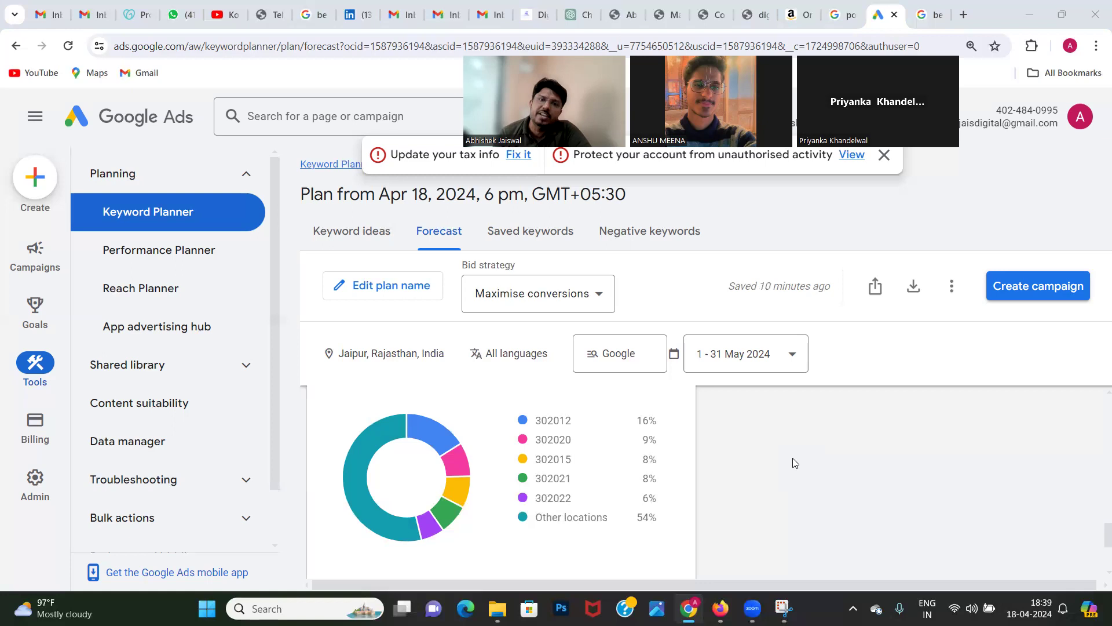
Step: Export the plan forecast to Google Sheets
{"action": "scroll", "coordinate": [795, 462], "scroll_direction": "down", "scroll_amount": 3}
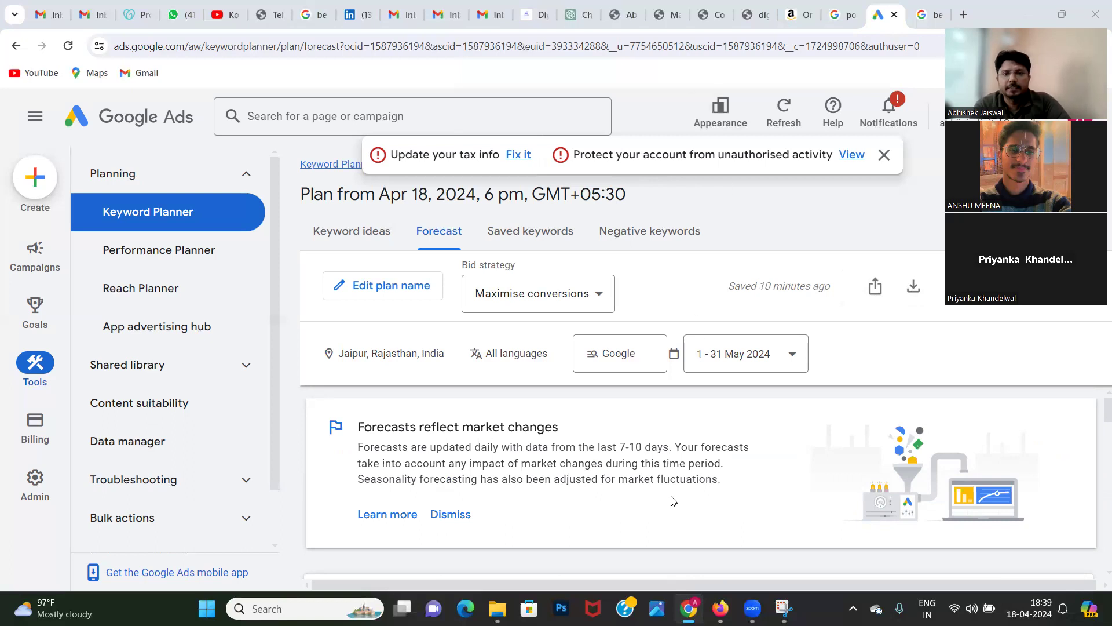
{"action": "scroll", "coordinate": [671, 496], "scroll_direction": "down", "scroll_amount": 2}
{"action": "scroll", "coordinate": [671, 496], "scroll_direction": "down", "scroll_amount": 1}
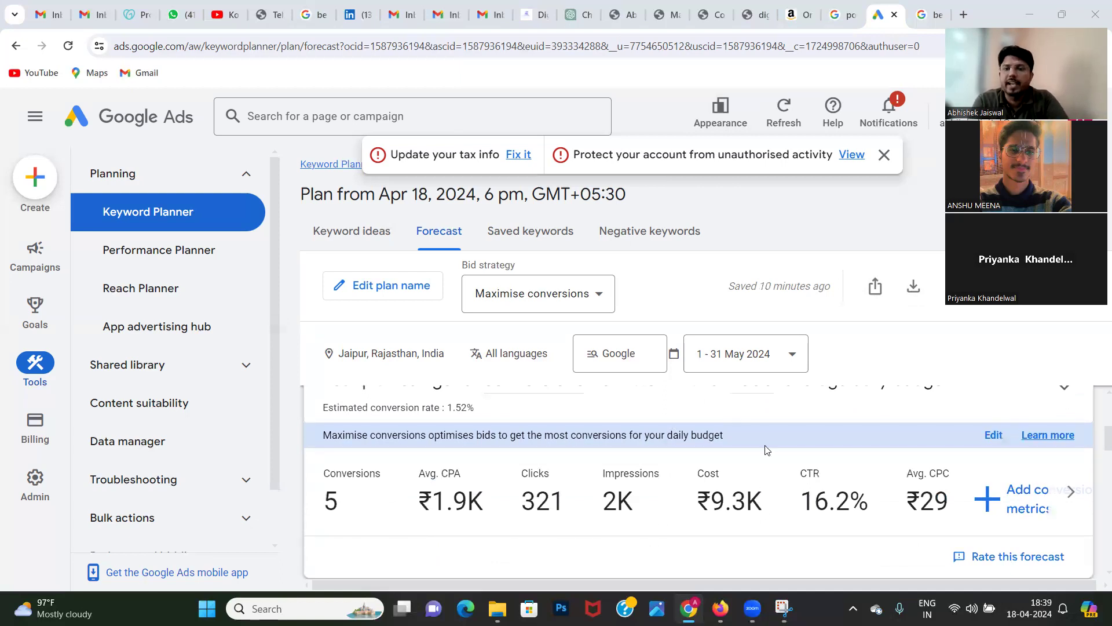
{"action": "left_click", "coordinate": [914, 287]}
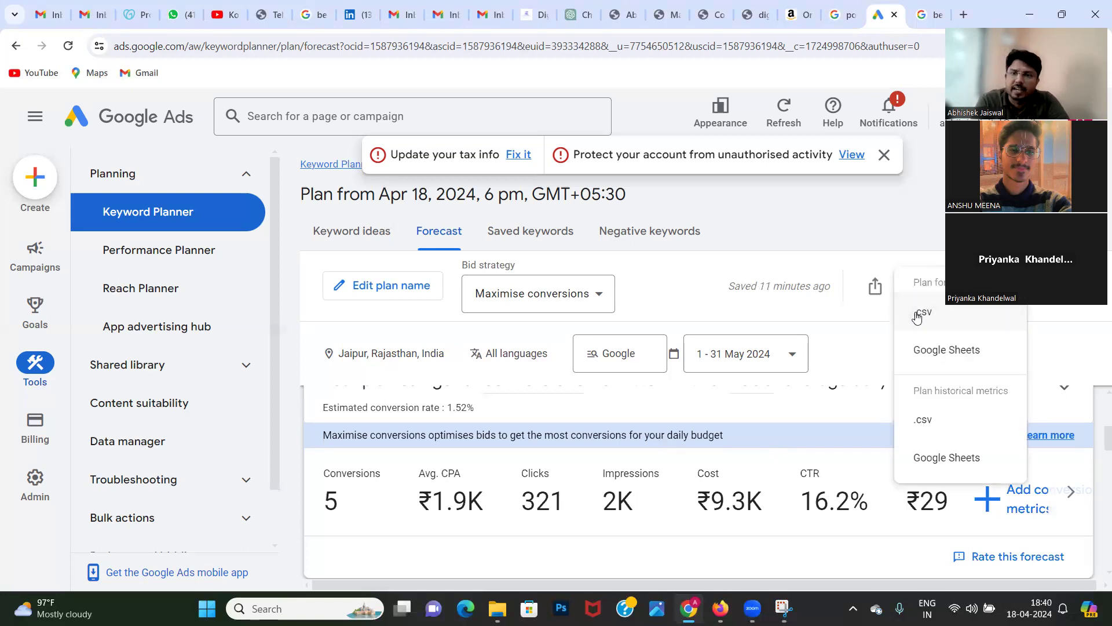
{"action": "left_click", "coordinate": [930, 359]}
{"action": "left_click", "coordinate": [670, 434]}
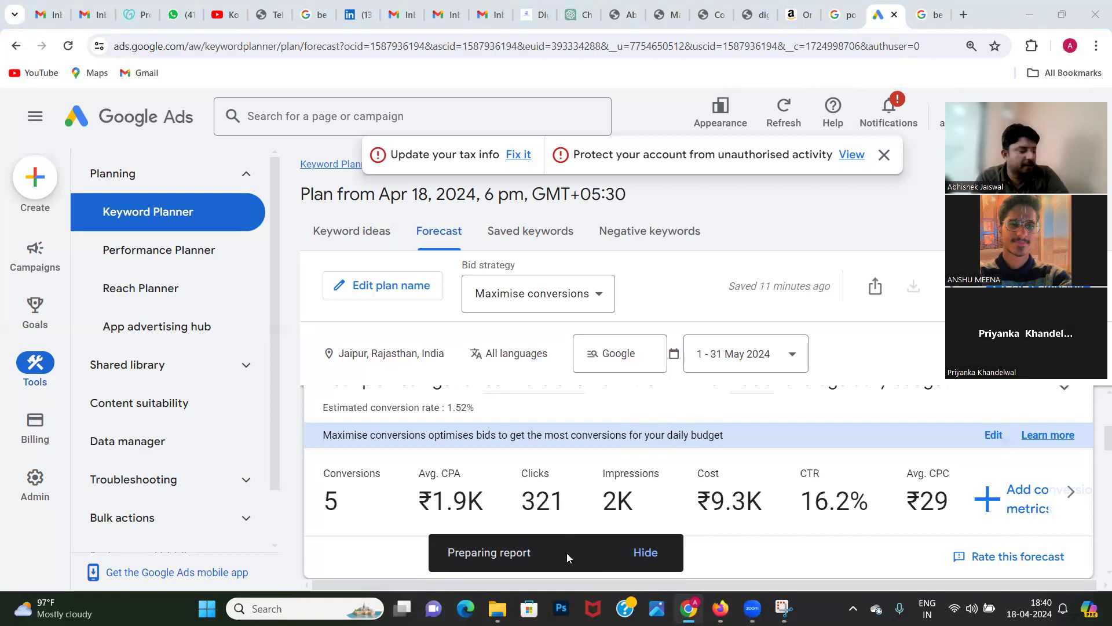
Step: Open the exported forecast report in Google Sheets
{"action": "scroll", "coordinate": [845, 387], "scroll_direction": "down", "scroll_amount": 1}
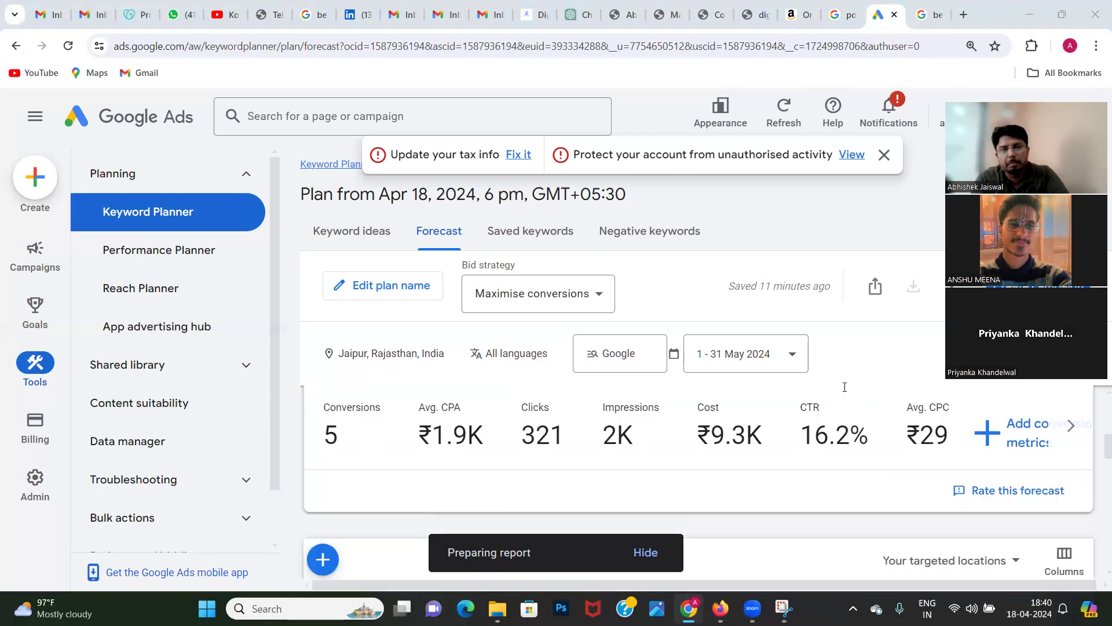
{"action": "scroll", "coordinate": [844, 387], "scroll_direction": "up", "scroll_amount": 2}
{"action": "left_click_drag", "start_coordinate": [582, 559], "coordinate": [789, 342]}
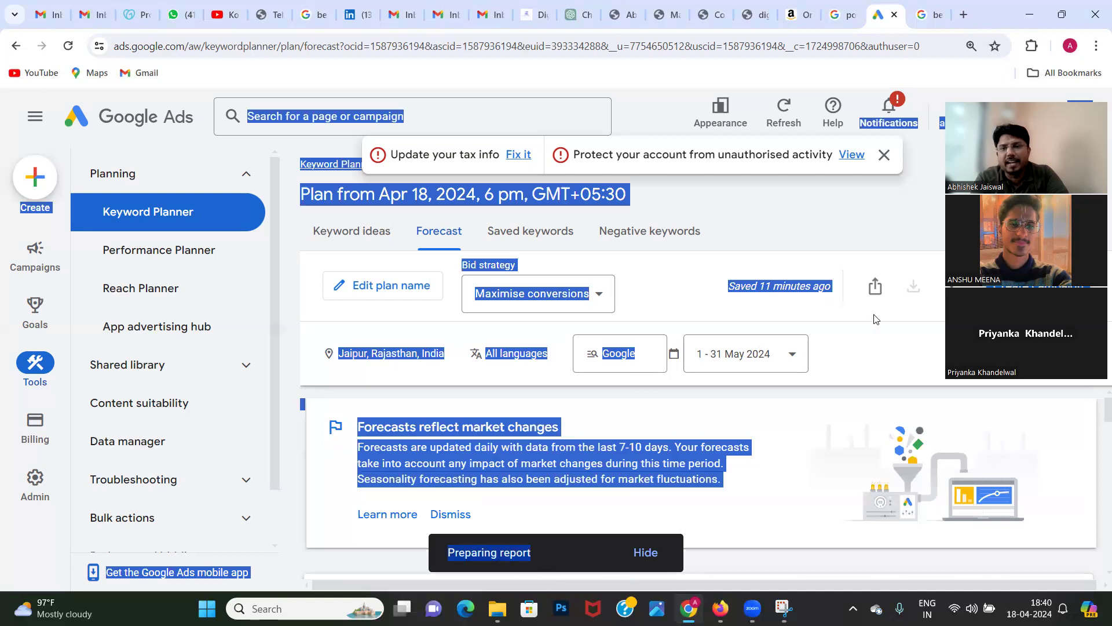
{"action": "left_click", "coordinate": [720, 459]}
{"action": "scroll", "coordinate": [690, 482], "scroll_direction": "down", "scroll_amount": 3}
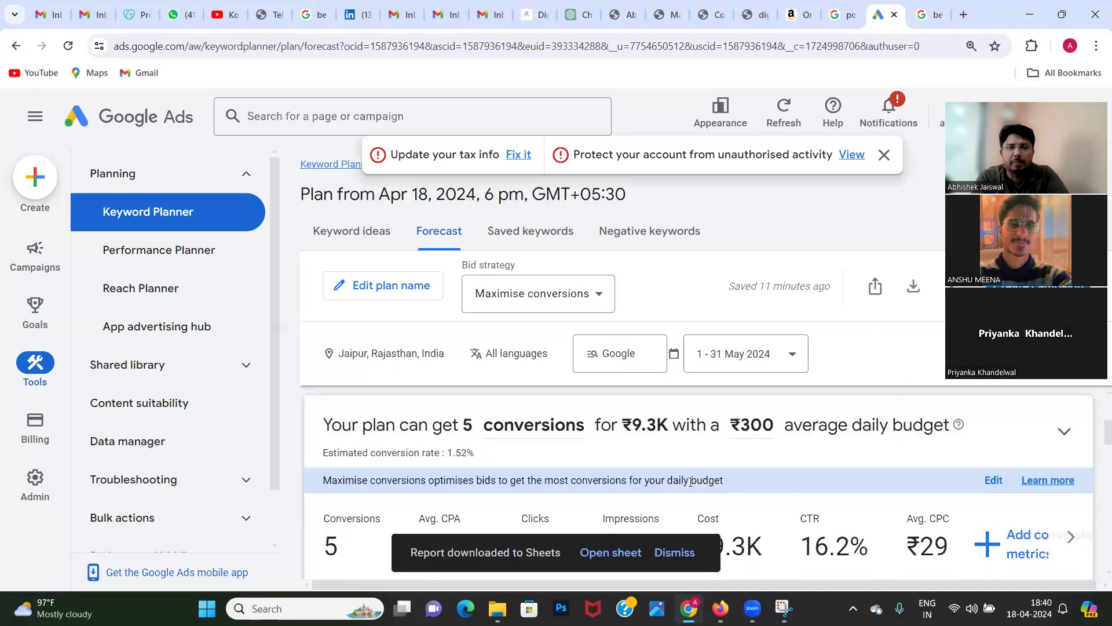
{"action": "scroll", "coordinate": [691, 482], "scroll_direction": "down", "scroll_amount": 2}
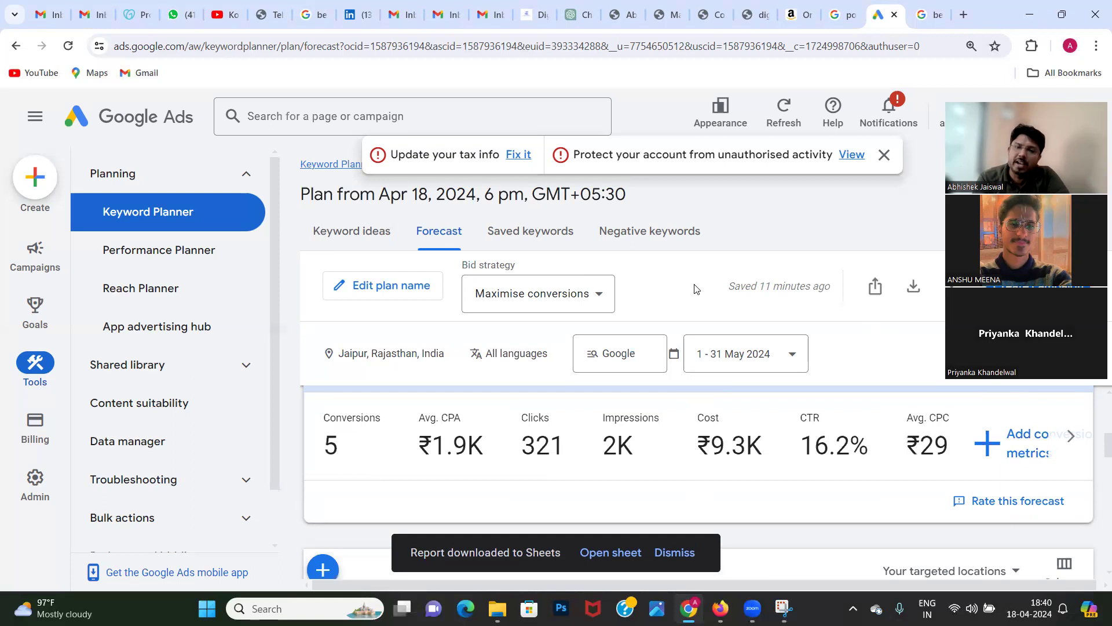
{"action": "left_click", "coordinate": [604, 560]}
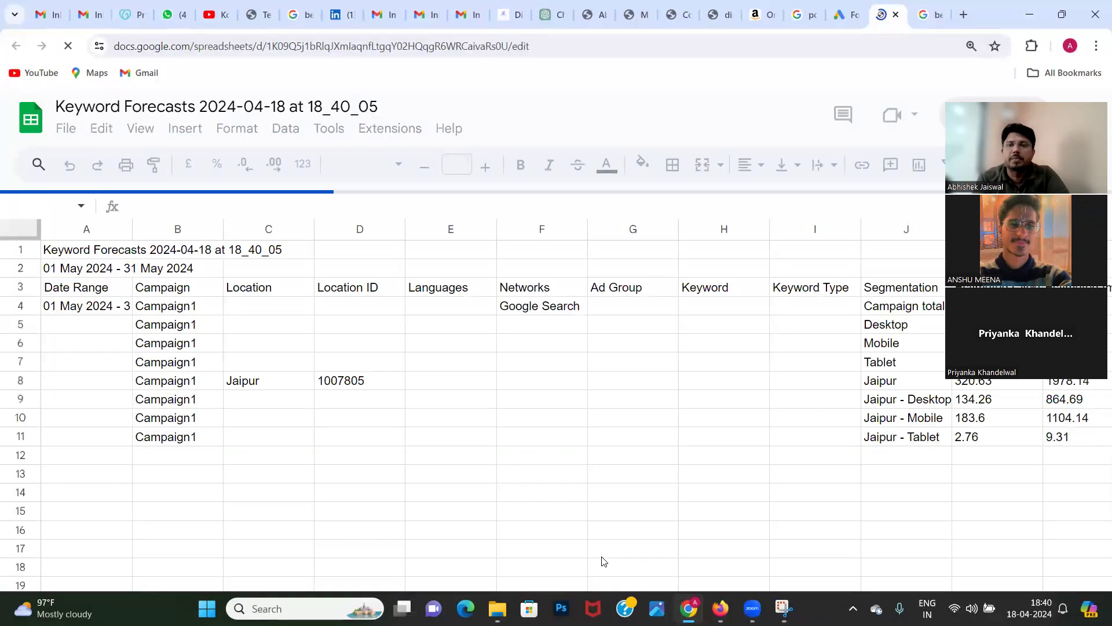
Step: Examine the forecast report's column headings in row 3, from Campaign and Location through Segmentation, Estimated Cost and Average CPA
{"action": "left_click", "coordinate": [164, 288]}
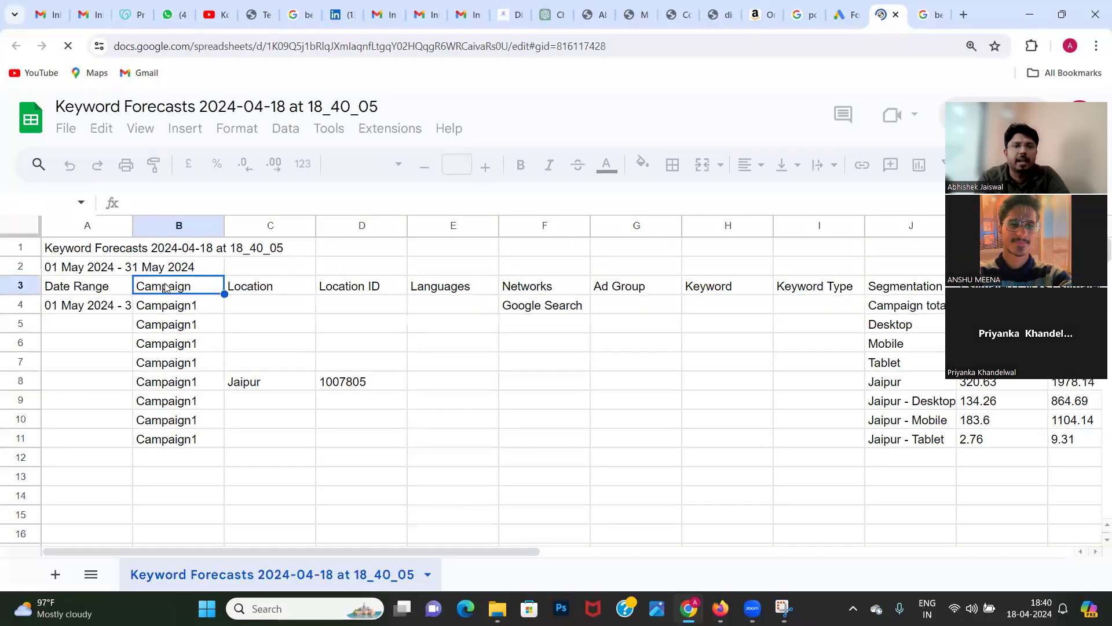
{"action": "key", "text": "Right"}
{"action": "key", "text": "Right"}
{"action": "key", "text": "Right"}
{"action": "key", "text": "Right"}
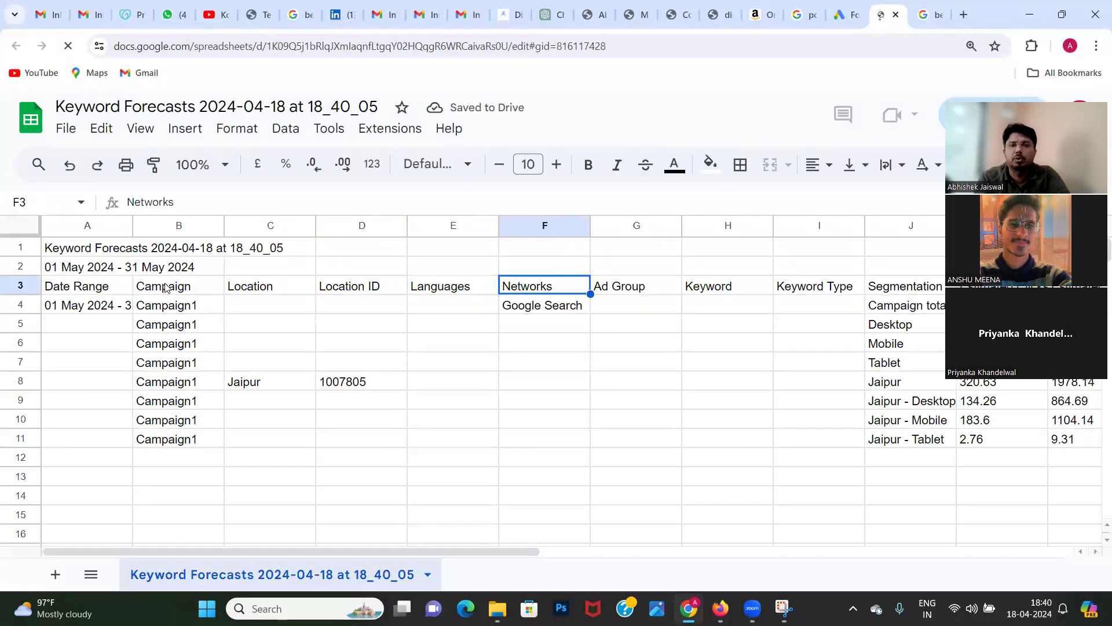
{"action": "key", "text": "Right"}
{"action": "key", "text": "Right"}
{"action": "key", "text": "Right"}
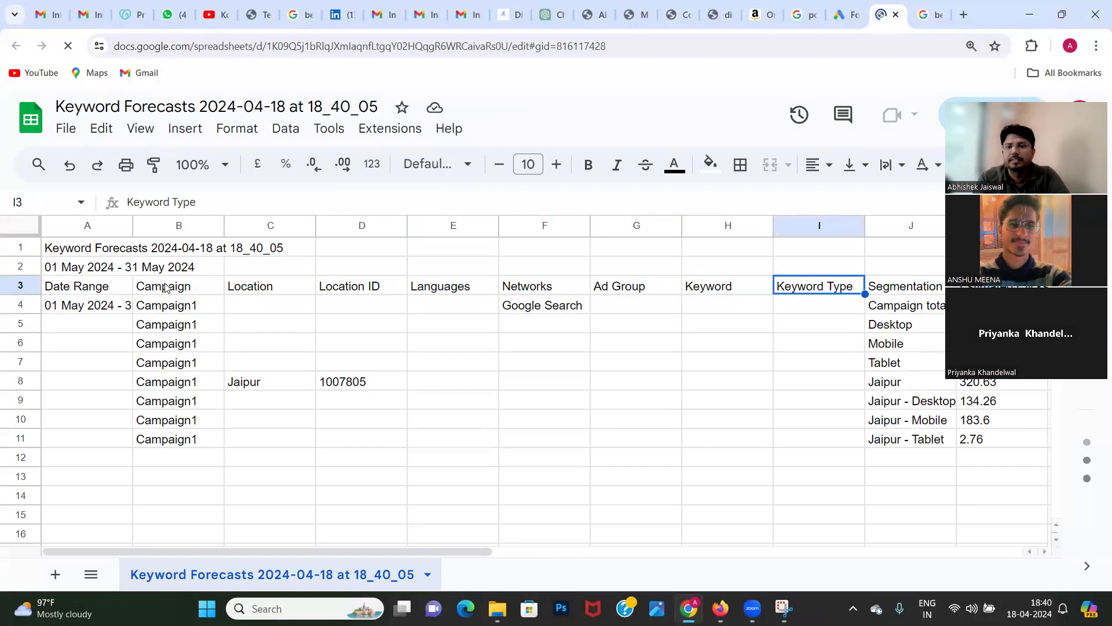
{"action": "key", "text": "Right"}
{"action": "key", "text": "Right"}
{"action": "key", "text": "Right"}
{"action": "key", "text": "Right"}
{"action": "key", "text": "Right"}
{"action": "key", "text": "Right"}
{"action": "key", "text": "Right"}
{"action": "key", "text": "Right"}
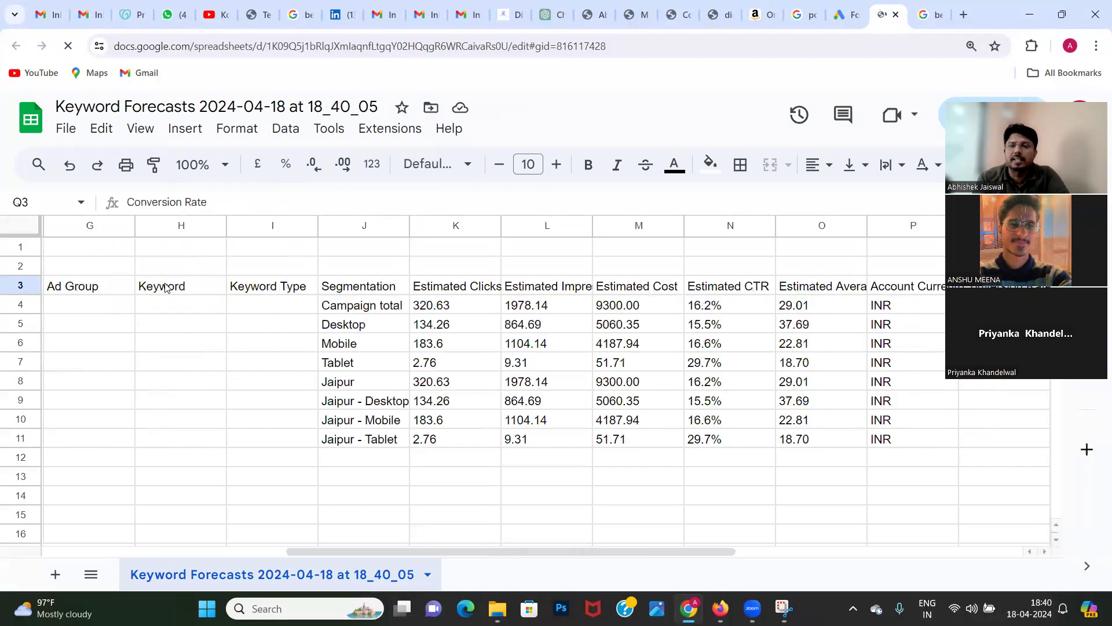
{"action": "key", "text": "Right"}
{"action": "key", "text": "Right"}
{"action": "key", "text": "Right"}
{"action": "key", "text": "Right"}
{"action": "key", "text": "Right"}
{"action": "key", "text": "Right"}
{"action": "key", "text": "Right"}
{"action": "key", "text": "Left"}
{"action": "key", "text": "Left"}
{"action": "key", "text": "Left"}
{"action": "key", "text": "Left"}
{"action": "key", "text": "Left"}
{"action": "key", "text": "Left"}
{"action": "key", "text": "Left"}
{"action": "key", "text": "Left"}
{"action": "key", "text": "Left"}
{"action": "key", "text": "Left"}
{"action": "key", "text": "Left"}
{"action": "key", "text": "Left"}
{"action": "key", "text": "Left"}
{"action": "key", "text": "Left"}
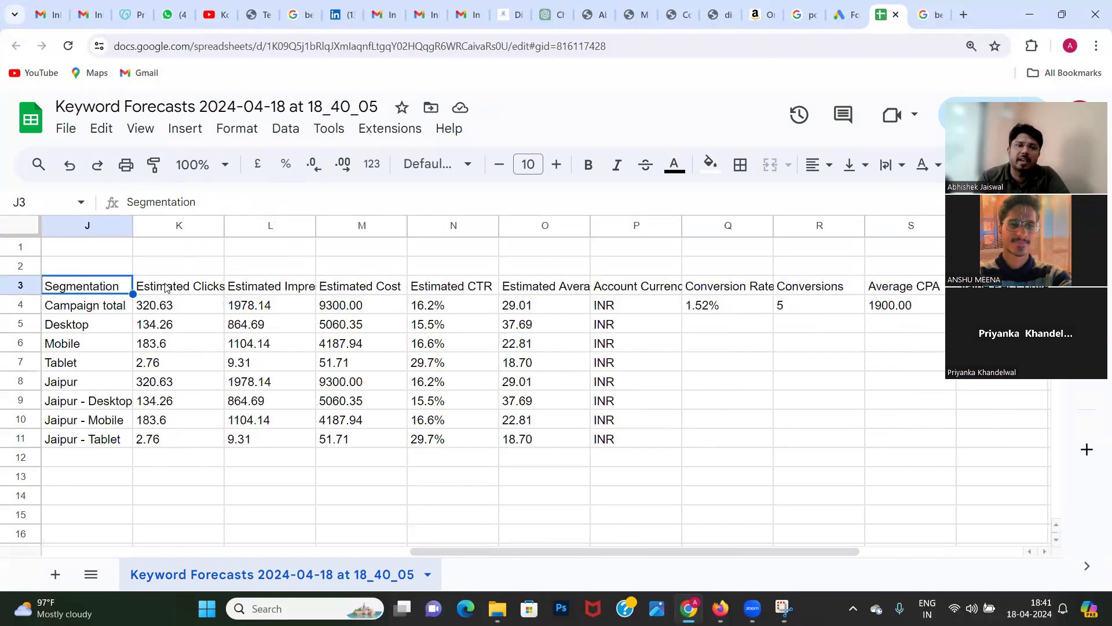
{"action": "key", "text": "Left"}
{"action": "key", "text": "Left"}
{"action": "key", "text": "Left"}
{"action": "key", "text": "Left"}
{"action": "key", "text": "Left"}
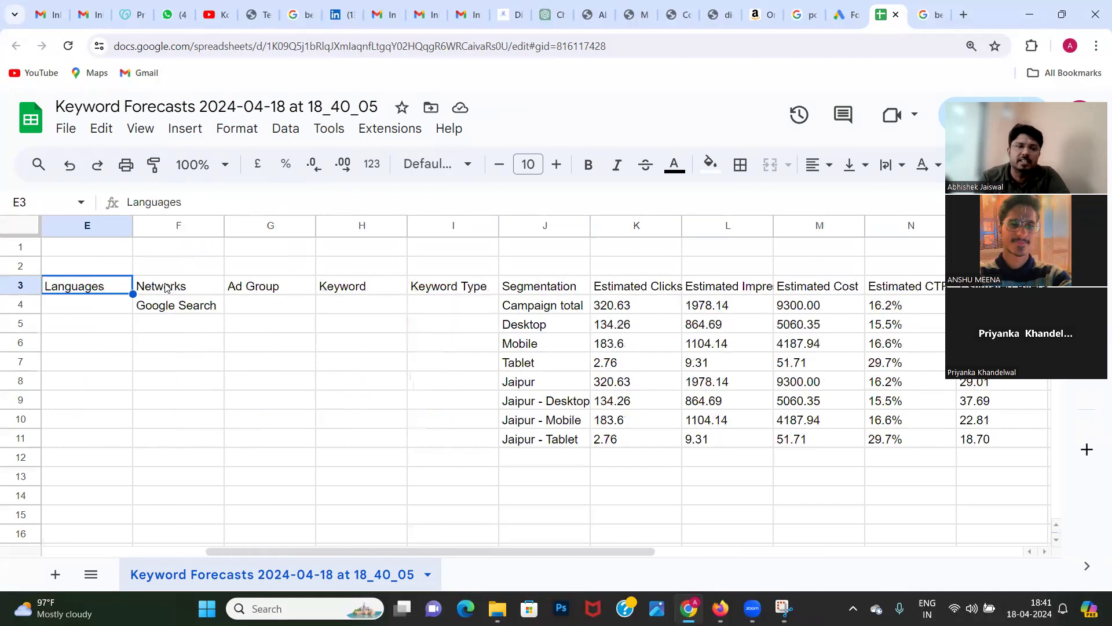
{"action": "key", "text": "Left"}
{"action": "key", "text": "Left"}
{"action": "key", "text": "Left"}
{"action": "key", "text": "Left"}
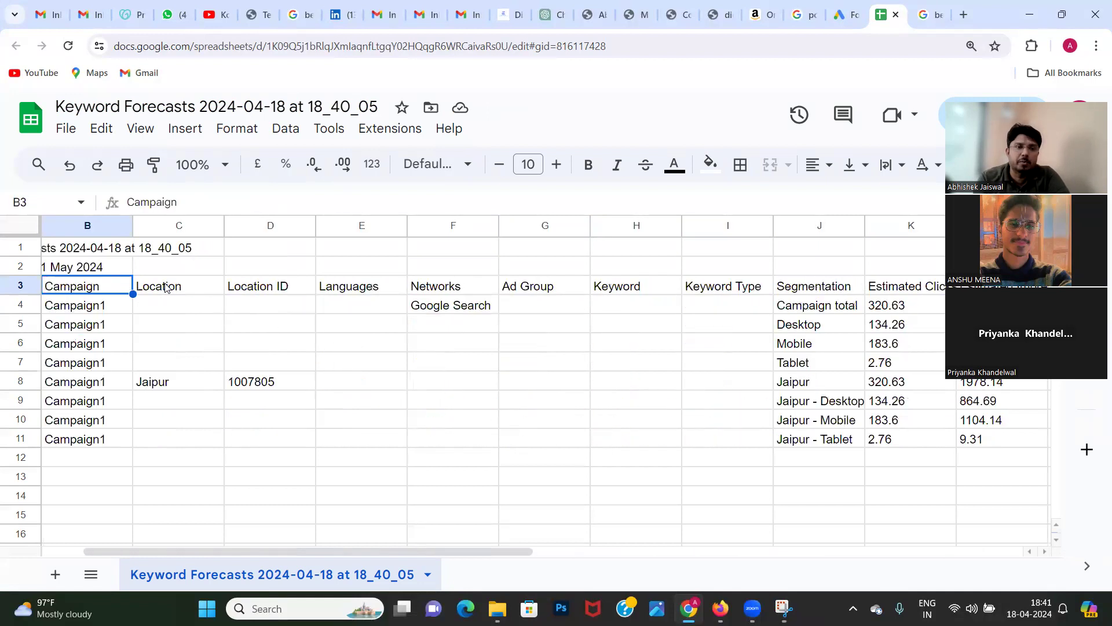
{"action": "key", "text": "Right"}
{"action": "key", "text": "Right"}
{"action": "key", "text": "Right"}
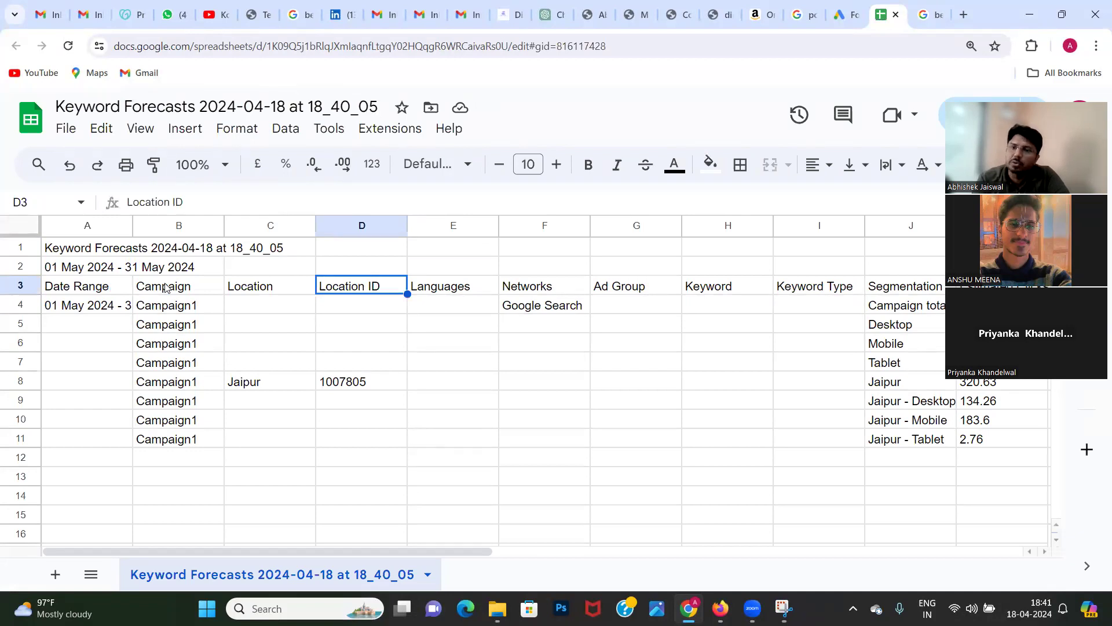
{"action": "key", "text": "Right"}
{"action": "key", "text": "Right"}
{"action": "key", "text": "Right"}
{"action": "key", "text": "Right"}
{"action": "key", "text": "Right"}
{"action": "key", "text": "Right"}
{"action": "key", "text": "Right"}
{"action": "key", "text": "Right"}
{"action": "key", "text": "Right"}
{"action": "key", "text": "Right"}
{"action": "key", "text": "Right"}
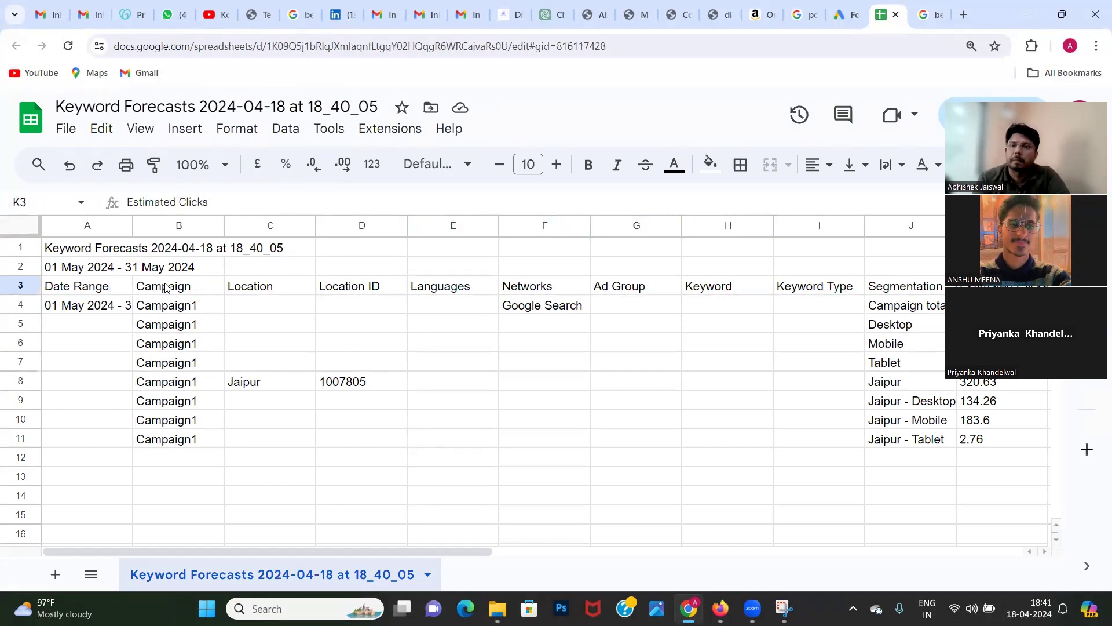
{"action": "key", "text": "Right"}
{"action": "key", "text": "Right"}
{"action": "key", "text": "Right"}
{"action": "key", "text": "Right"}
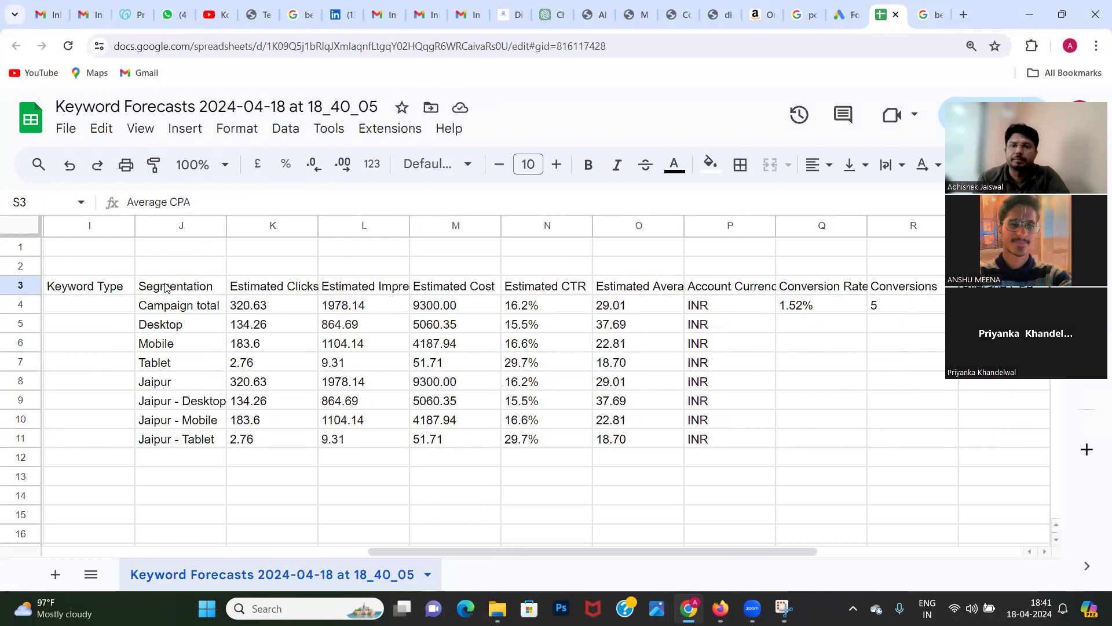
Step: Select the Estimated CTR values, then the Estimated Cost values, and widen the Segmentation column so its labels fit
{"action": "left_click_drag", "start_coordinate": [528, 306], "coordinate": [528, 453]}
{"action": "left_click_drag", "start_coordinate": [430, 307], "coordinate": [432, 461]}
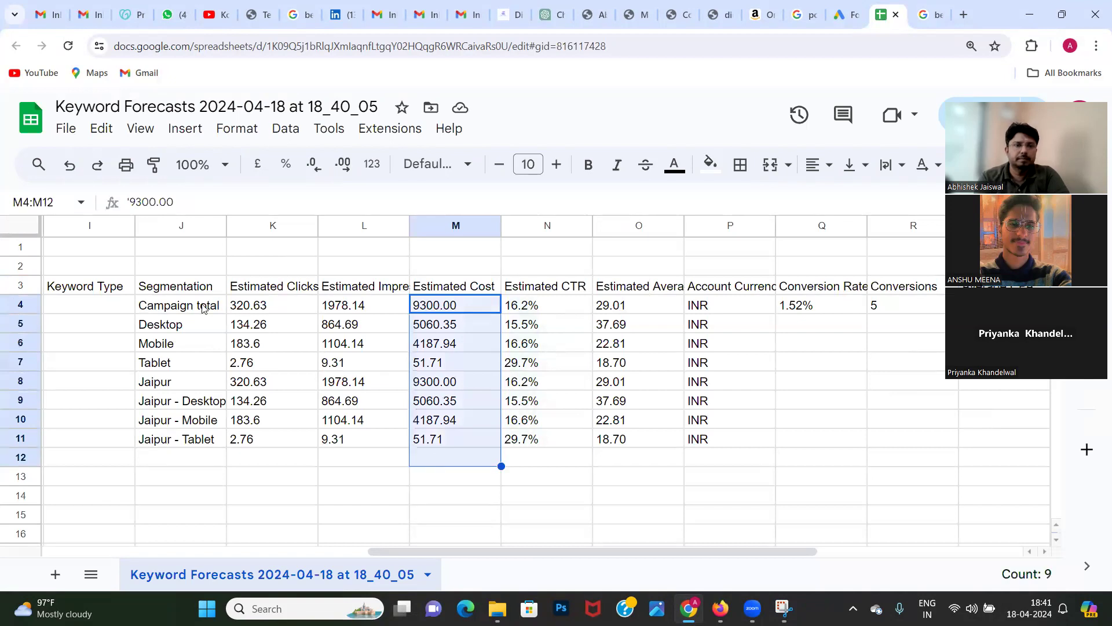
{"action": "left_click_drag", "start_coordinate": [226, 226], "coordinate": [339, 226]}
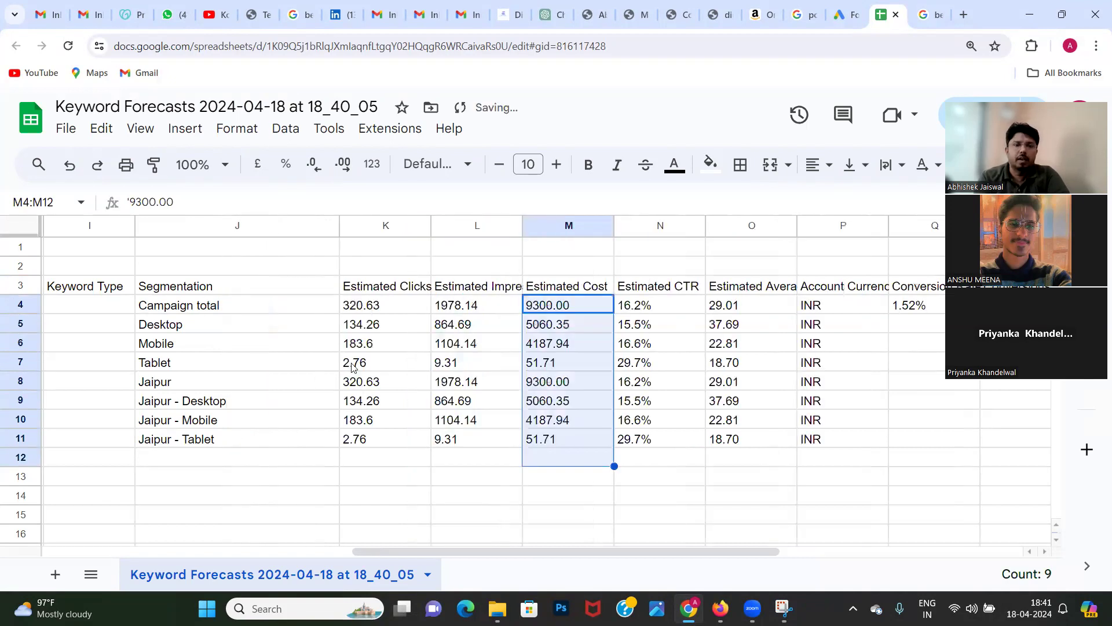
Step: Switch back to the Keyword Planner forecast in Google Ads and review the Jaipur row of the targeted locations table
{"action": "left_click", "coordinate": [311, 427]}
{"action": "left_click", "coordinate": [842, 11]}
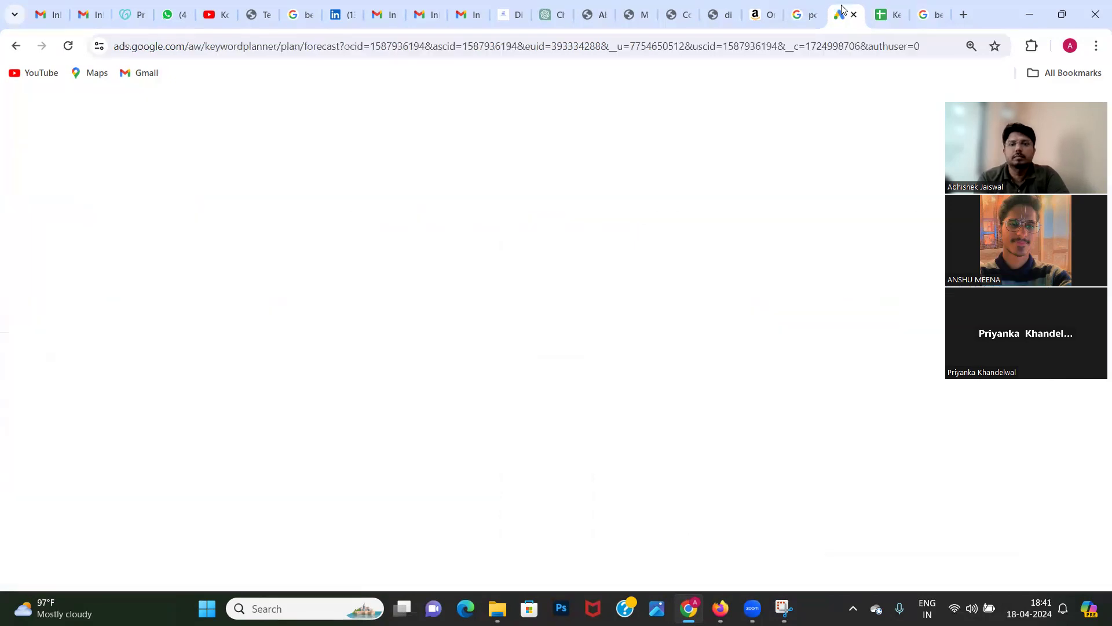
{"action": "scroll", "coordinate": [791, 524], "scroll_direction": "down", "scroll_amount": 5}
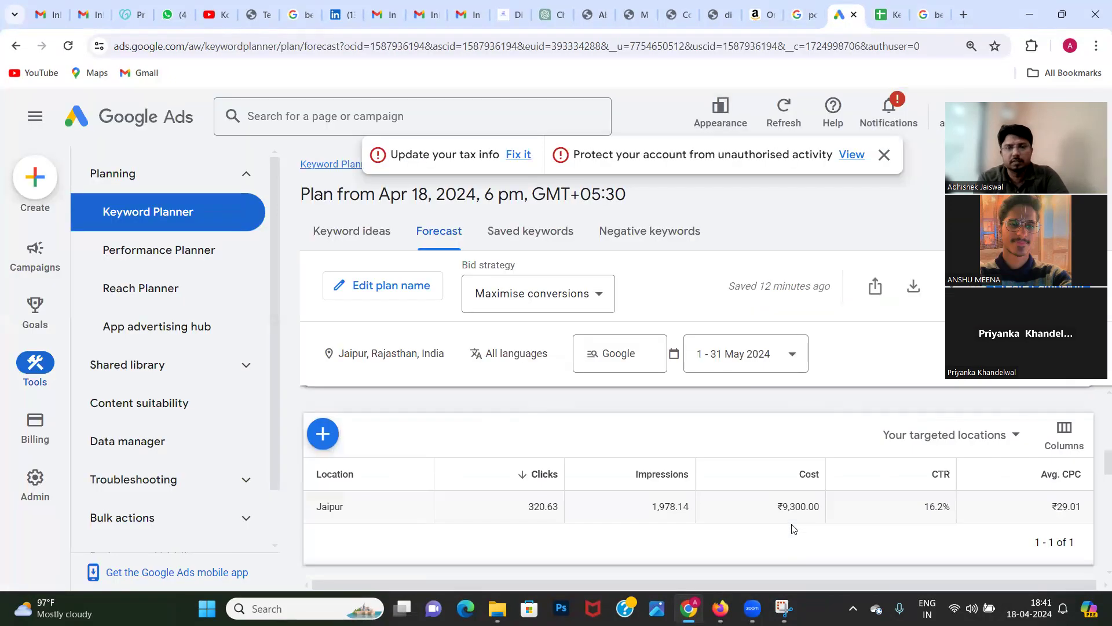
{"action": "scroll", "coordinate": [791, 526], "scroll_direction": "up", "scroll_amount": 5}
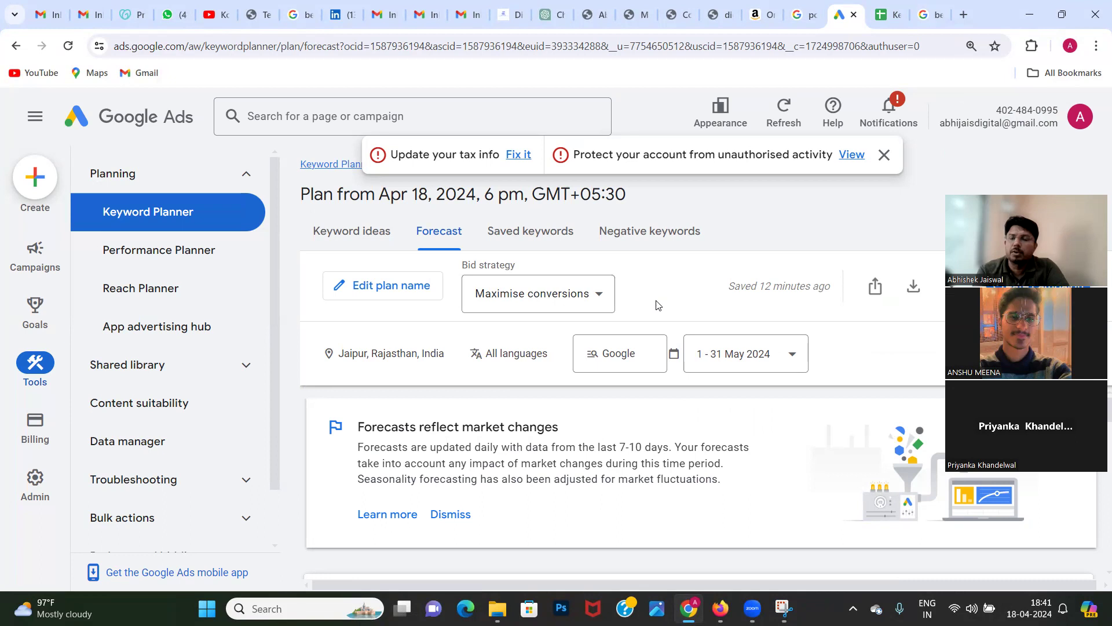
{"action": "left_click_drag", "start_coordinate": [656, 300], "coordinate": [892, 341]}
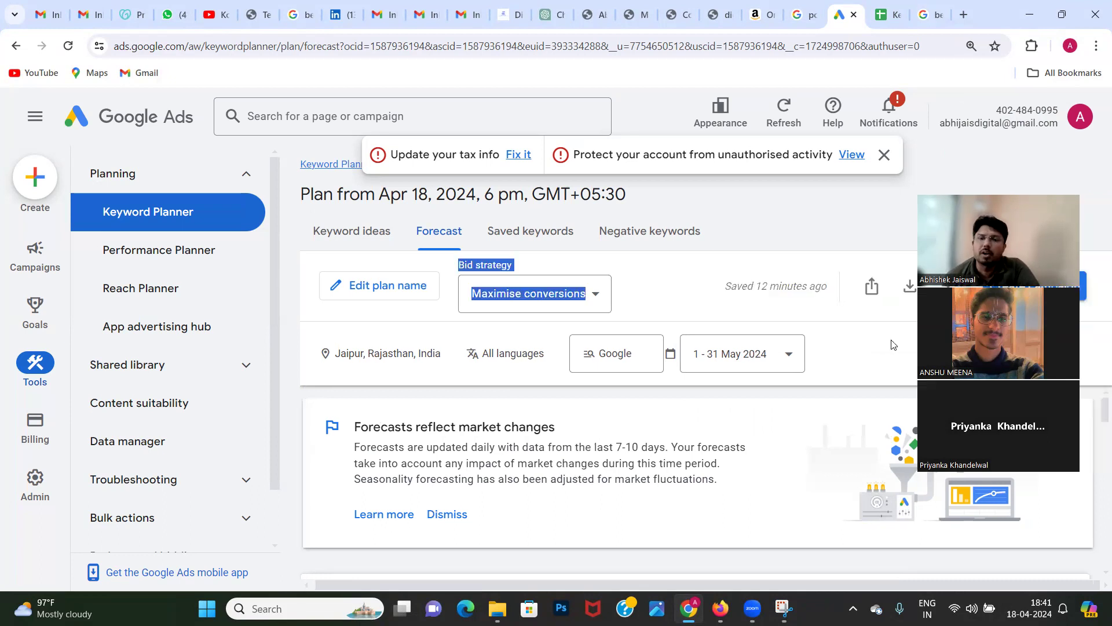
{"action": "left_click", "coordinate": [817, 237]}
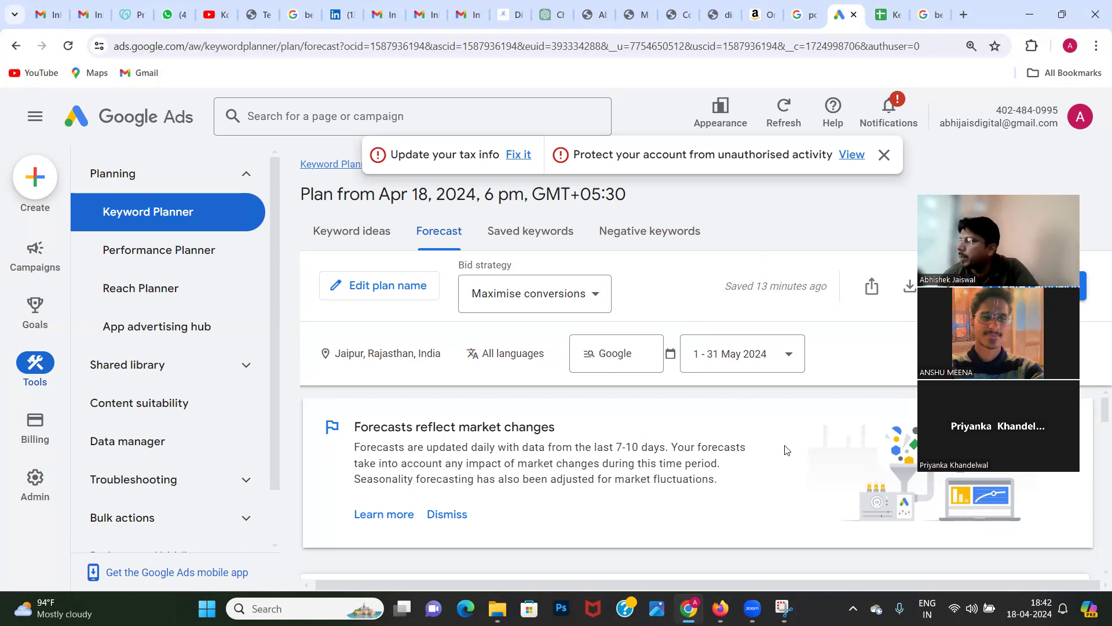
{"action": "scroll", "coordinate": [786, 451], "scroll_direction": "down", "scroll_amount": 1}
{"action": "scroll", "coordinate": [787, 451], "scroll_direction": "down", "scroll_amount": 1}
{"action": "scroll", "coordinate": [786, 451], "scroll_direction": "up", "scroll_amount": 2}
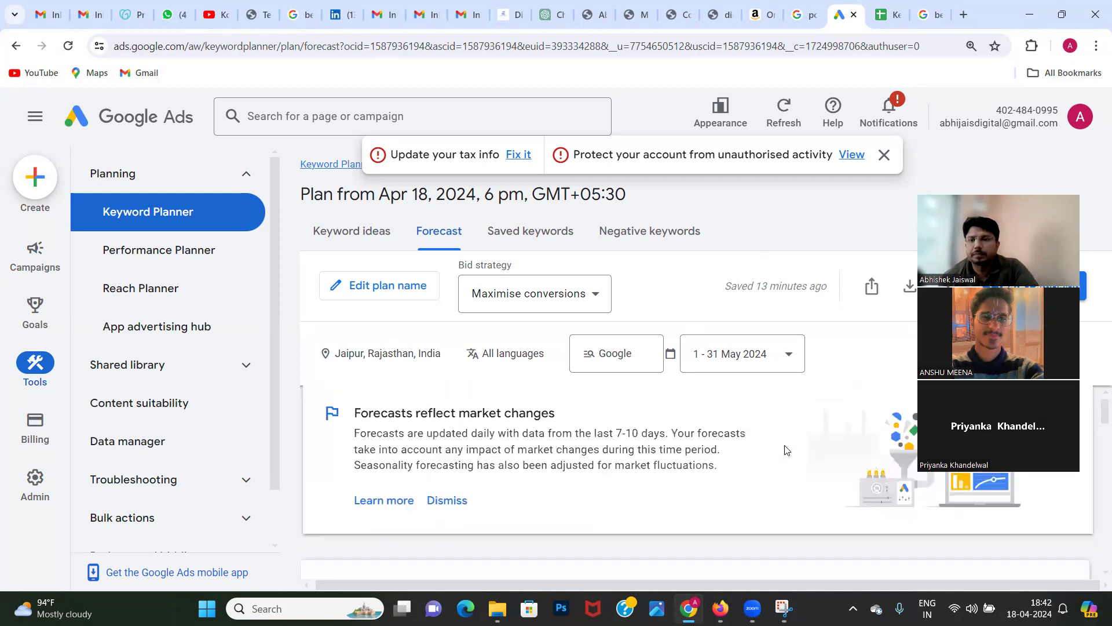
{"action": "scroll", "coordinate": [797, 456], "scroll_direction": "down", "scroll_amount": 1}
{"action": "scroll", "coordinate": [796, 456], "scroll_direction": "up", "scroll_amount": 2}
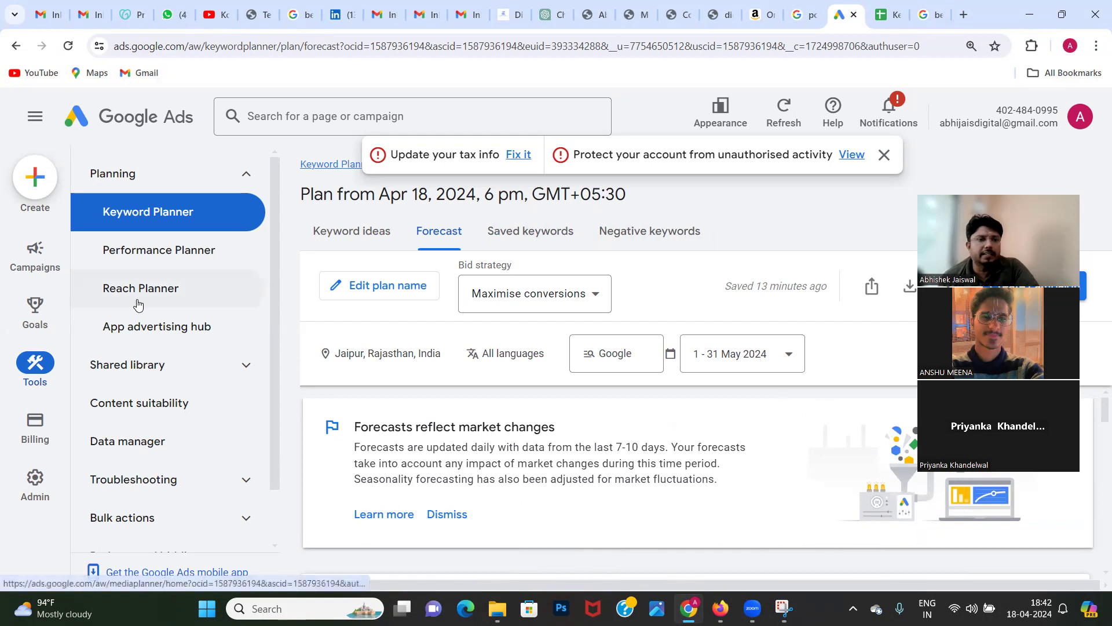
Step: Open the Google Ads campaigns overview and start creating a new campaign
{"action": "mouse_move", "coordinate": [23, 282]}
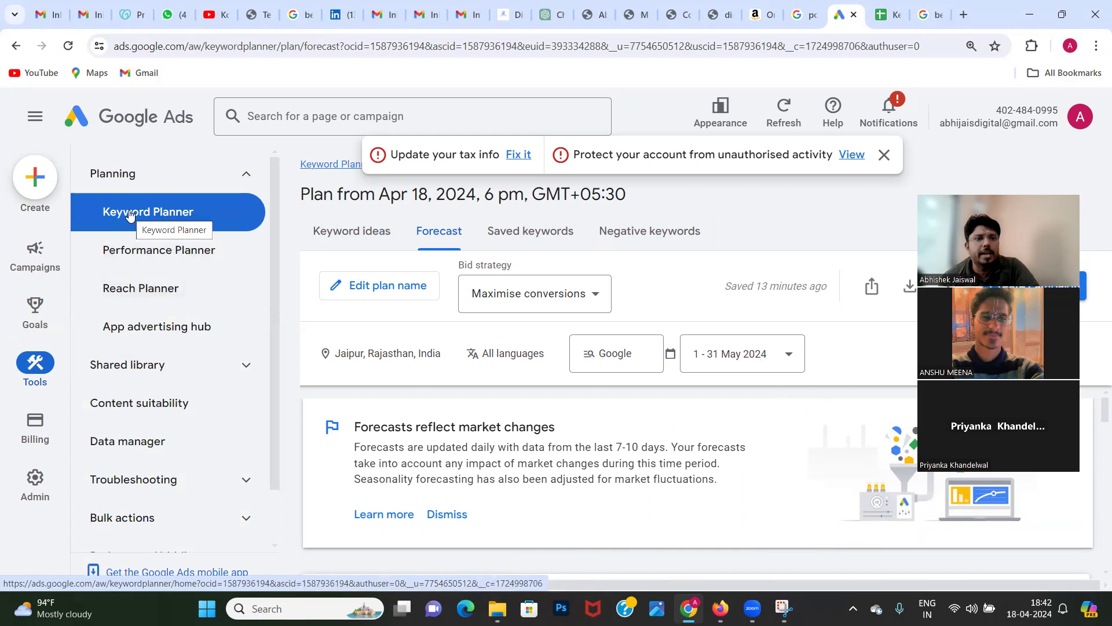
{"action": "left_click", "coordinate": [175, 180]}
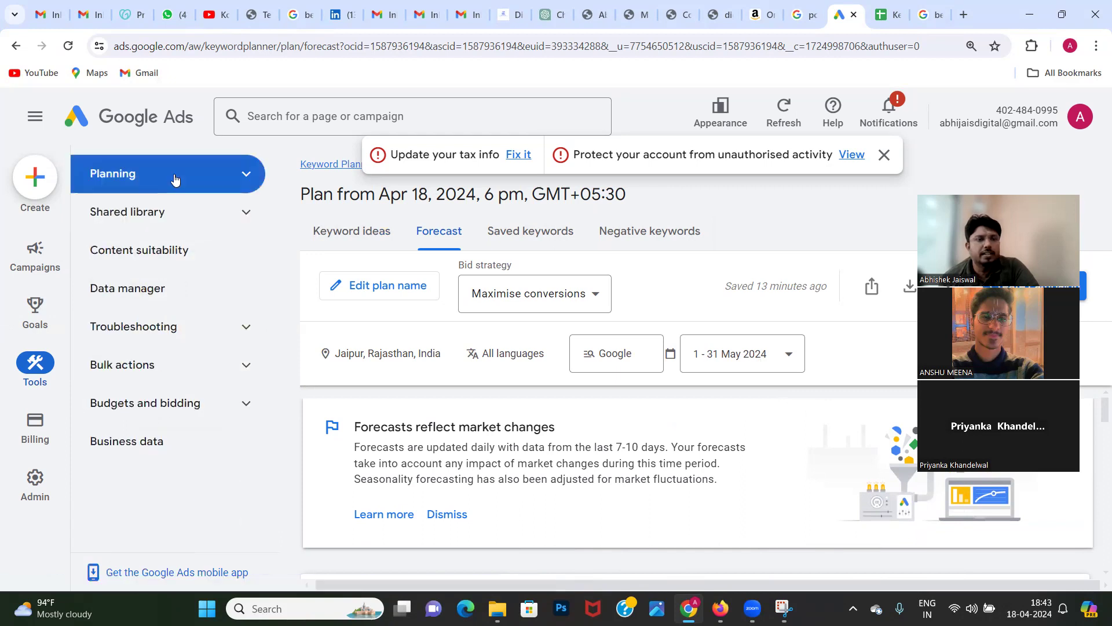
{"action": "left_click", "coordinate": [157, 192]}
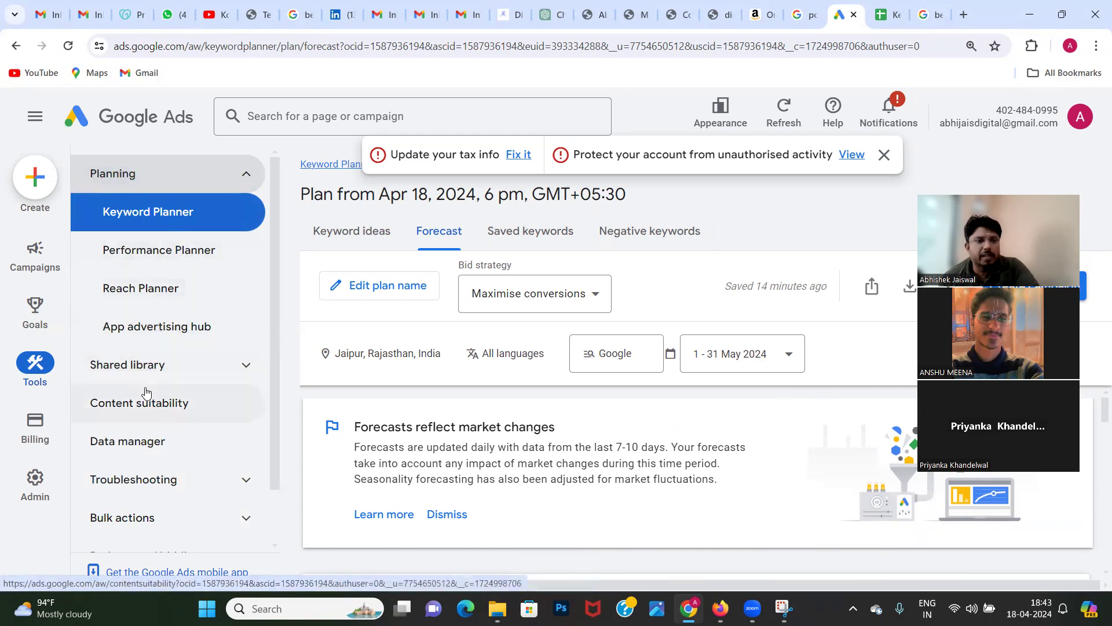
{"action": "left_click", "coordinate": [36, 265]}
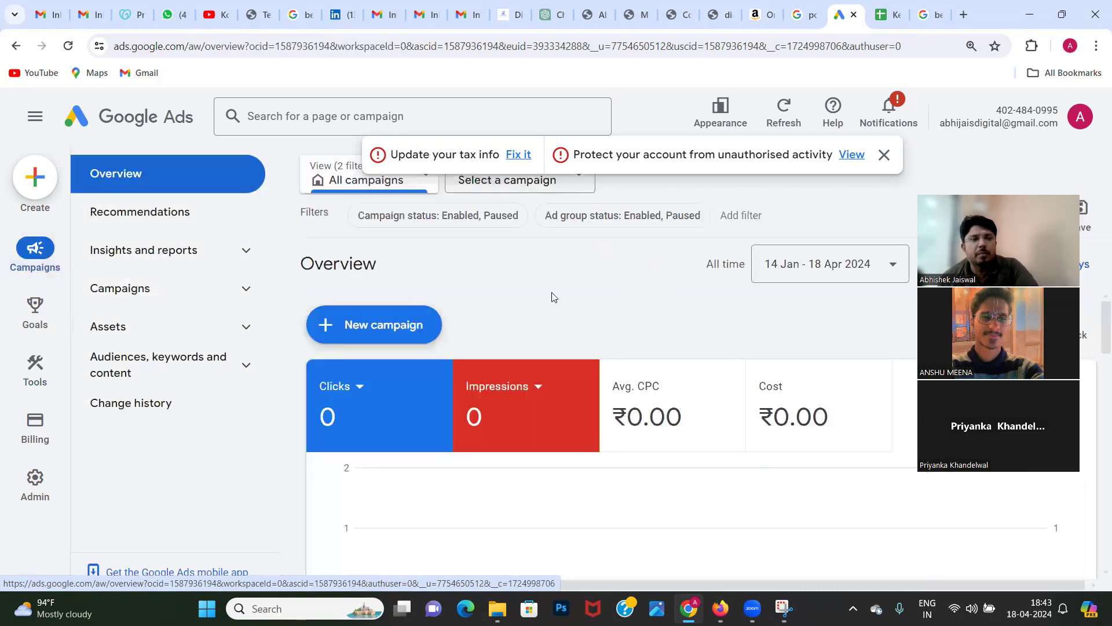
{"action": "left_click", "coordinate": [407, 324]}
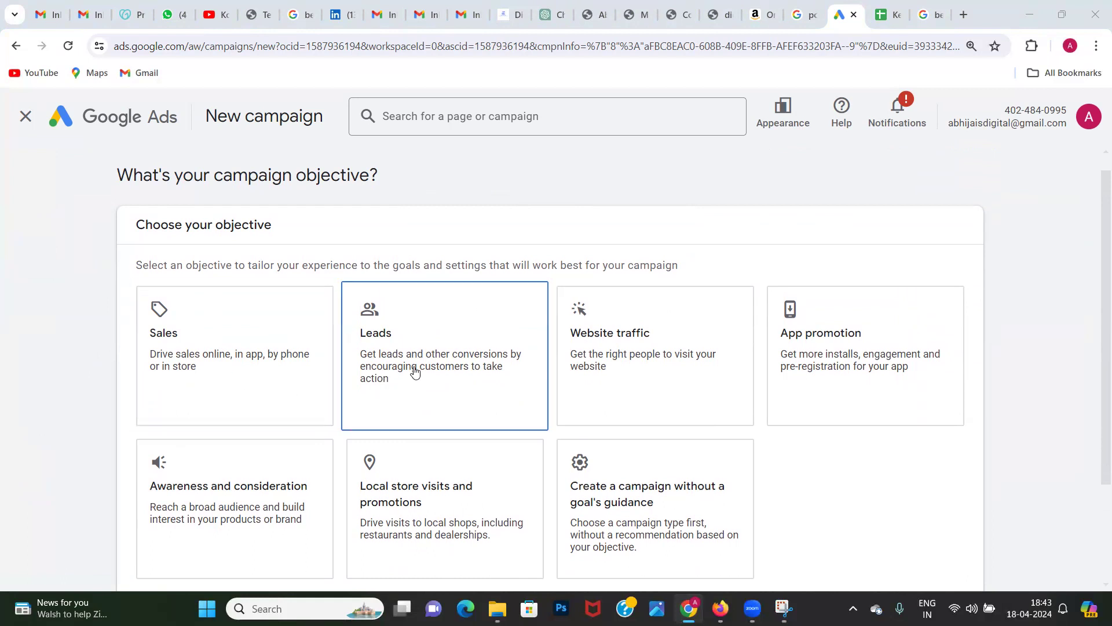
Step: Choose "Create a campaign without a goal's guidance" as the campaign objective
{"action": "scroll", "coordinate": [638, 375], "scroll_direction": "down", "scroll_amount": 1}
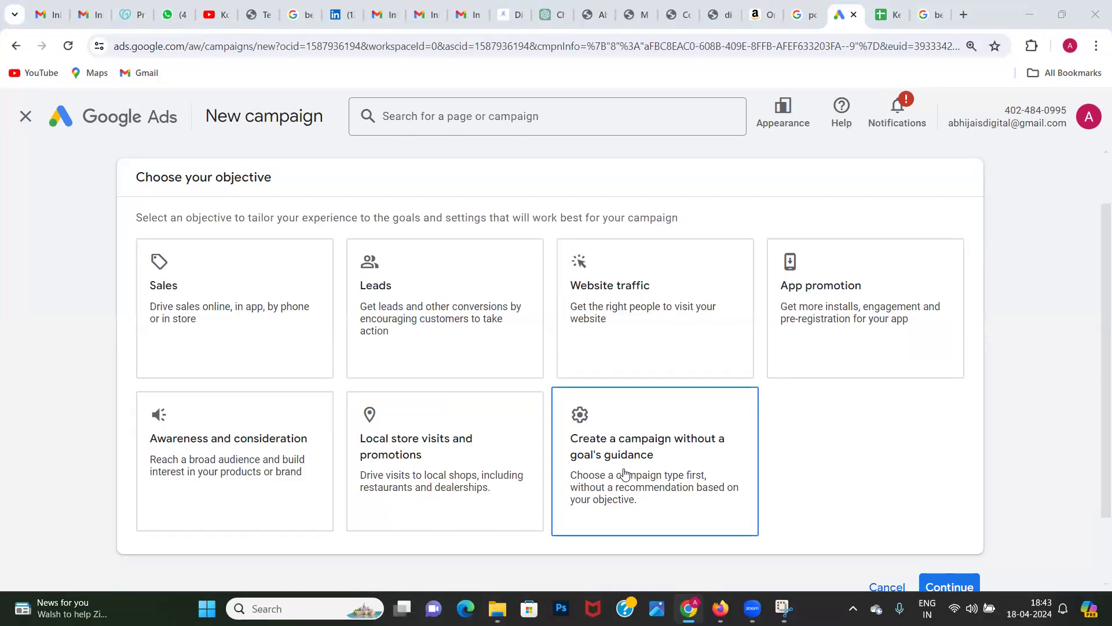
{"action": "scroll", "coordinate": [625, 474], "scroll_direction": "down", "scroll_amount": 2}
{"action": "left_click", "coordinate": [639, 408]}
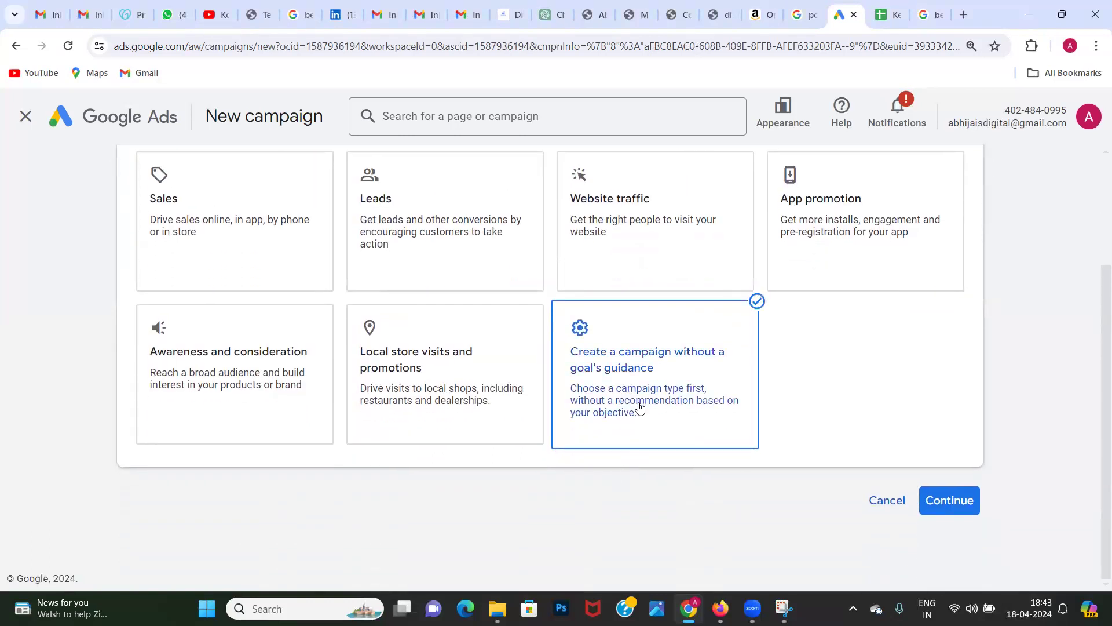
Step: Examine the campaign types offered without a goal's guidance, from Search and Performance Max to Demand Gen, and the other objectives
{"action": "scroll", "coordinate": [363, 504], "scroll_direction": "down", "scroll_amount": 3}
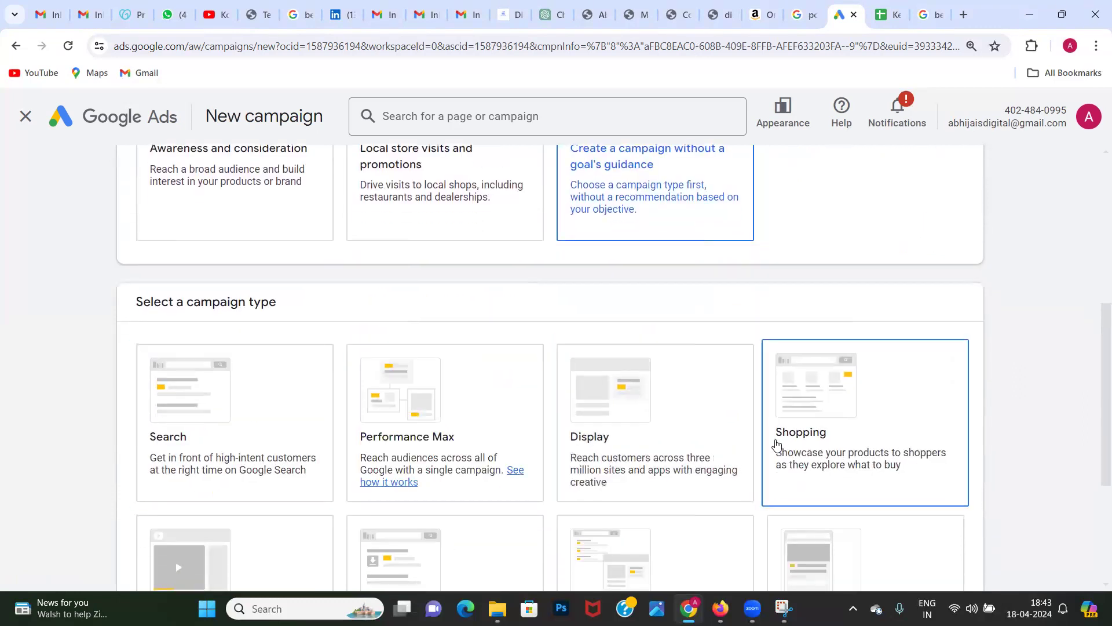
{"action": "scroll", "coordinate": [312, 452], "scroll_direction": "down", "scroll_amount": 2}
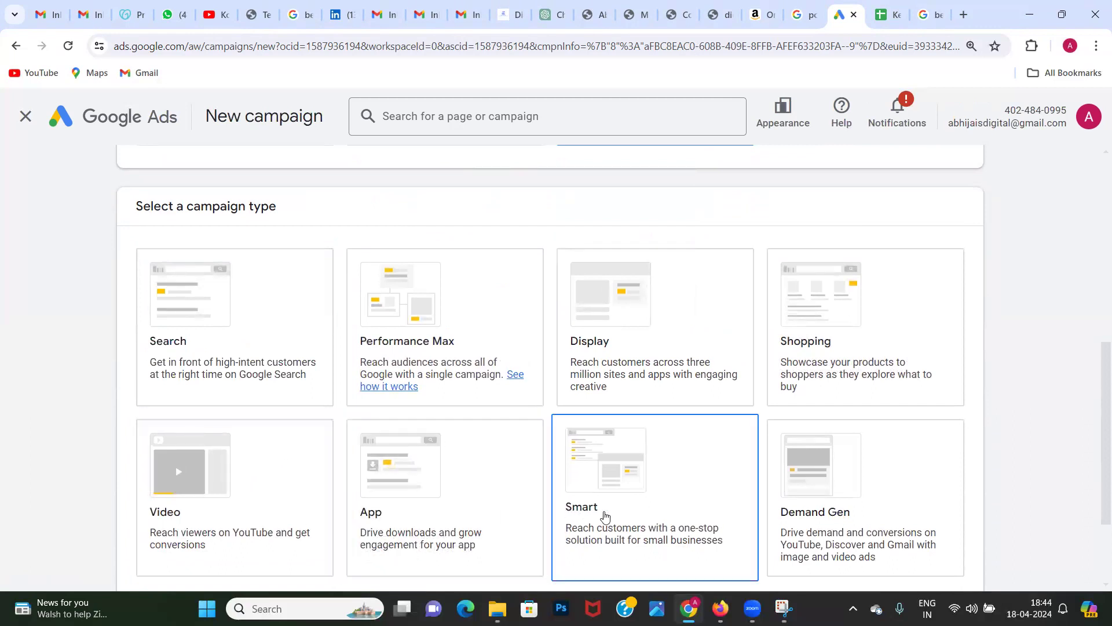
{"action": "scroll", "coordinate": [409, 469], "scroll_direction": "up", "scroll_amount": 1}
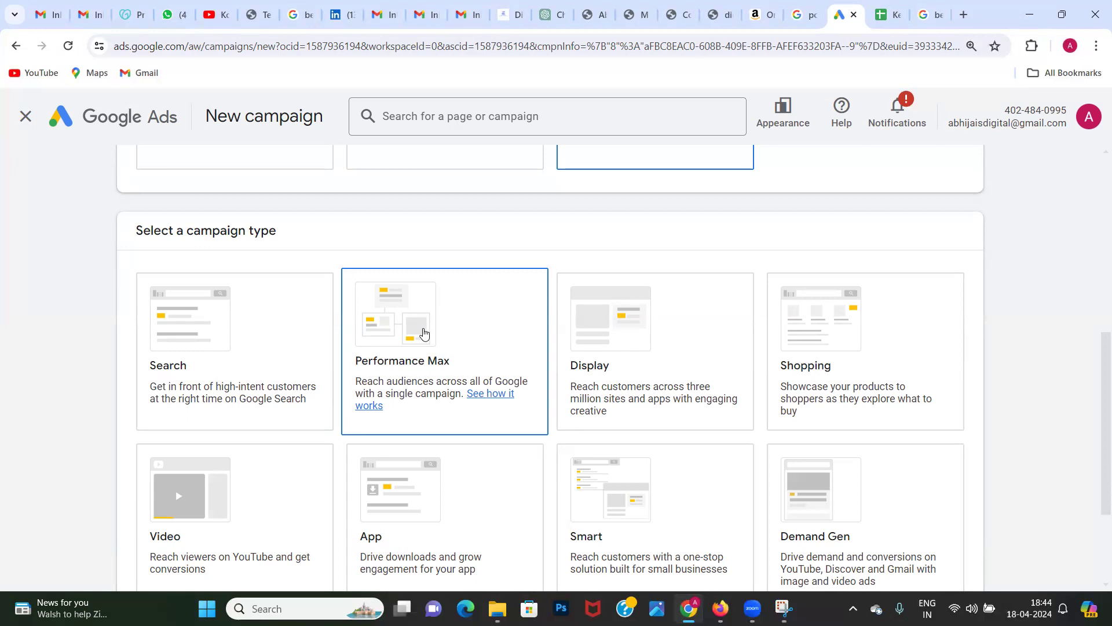
{"action": "scroll", "coordinate": [424, 333], "scroll_direction": "down", "scroll_amount": 1}
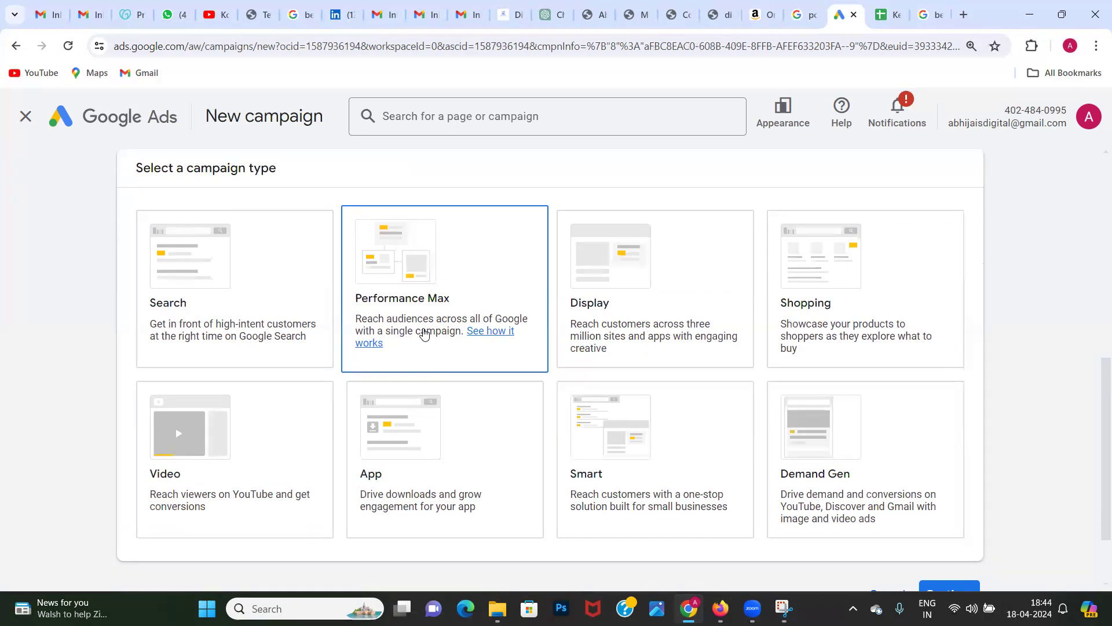
{"action": "scroll", "coordinate": [425, 333], "scroll_direction": "up", "scroll_amount": 5}
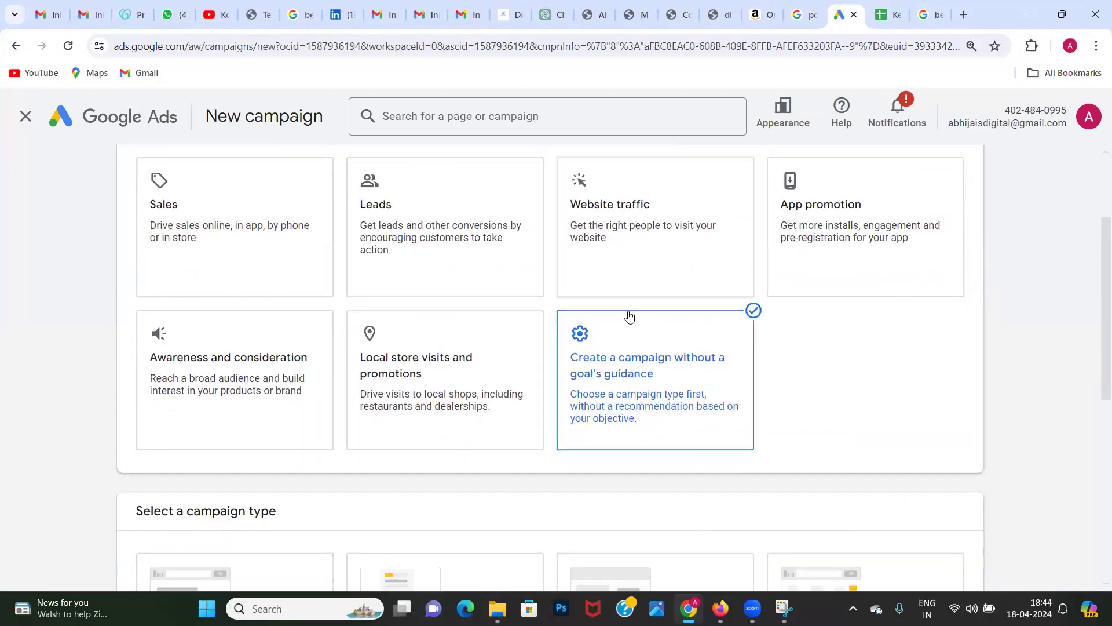
{"action": "scroll", "coordinate": [628, 316], "scroll_direction": "up", "scroll_amount": 2}
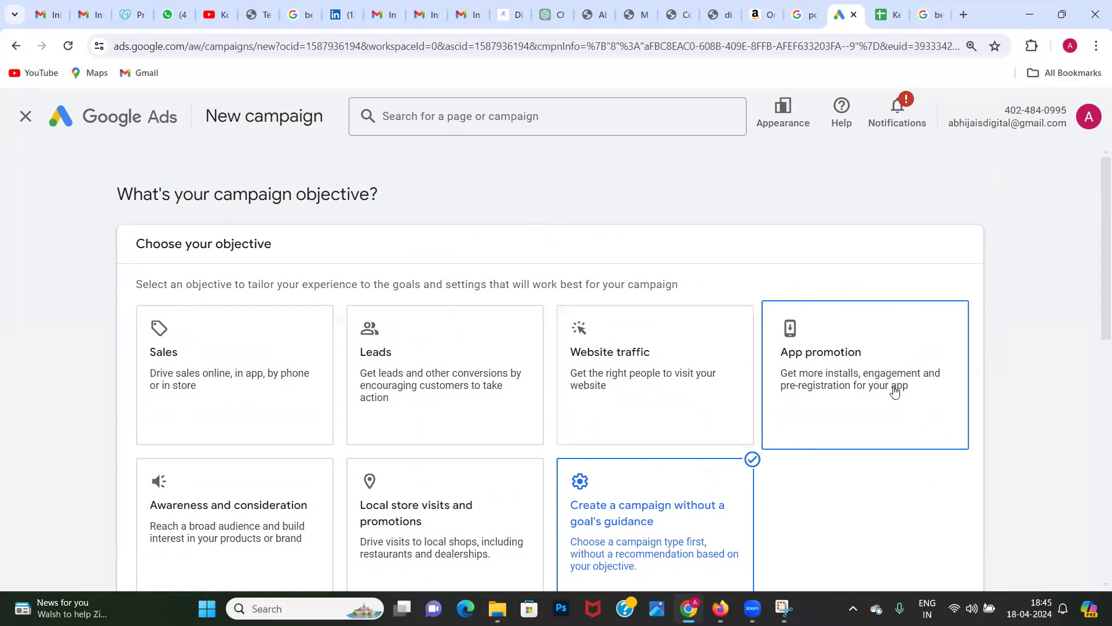
{"action": "scroll", "coordinate": [895, 392], "scroll_direction": "down", "scroll_amount": 1}
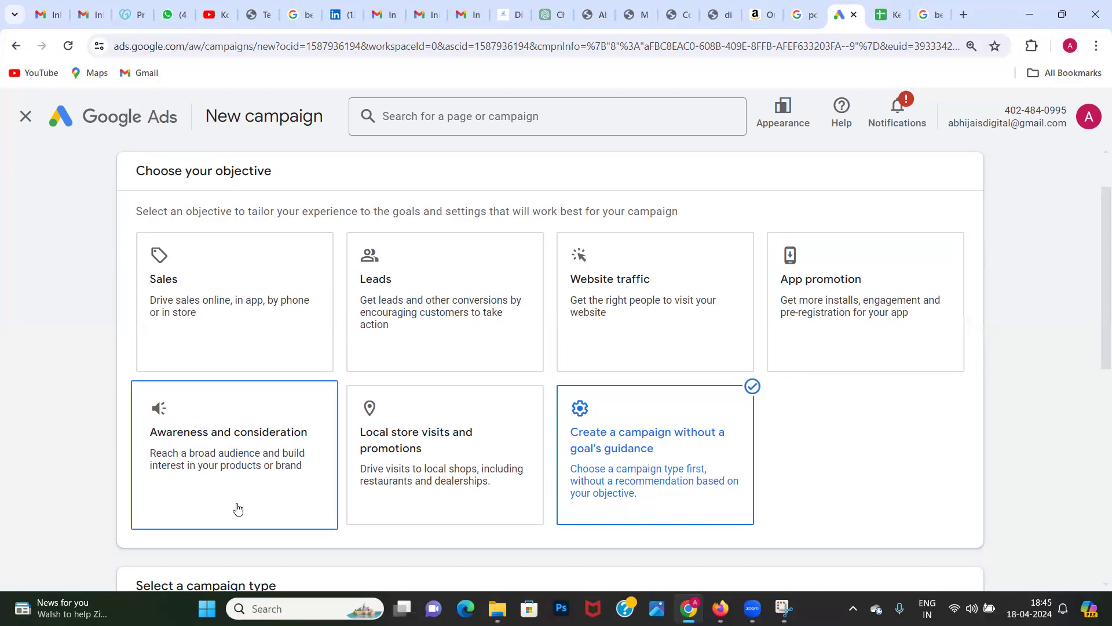
Step: Switch the campaign objective to Awareness and consideration and check which campaign types it offers
{"action": "scroll", "coordinate": [238, 505], "scroll_direction": "down", "scroll_amount": 1}
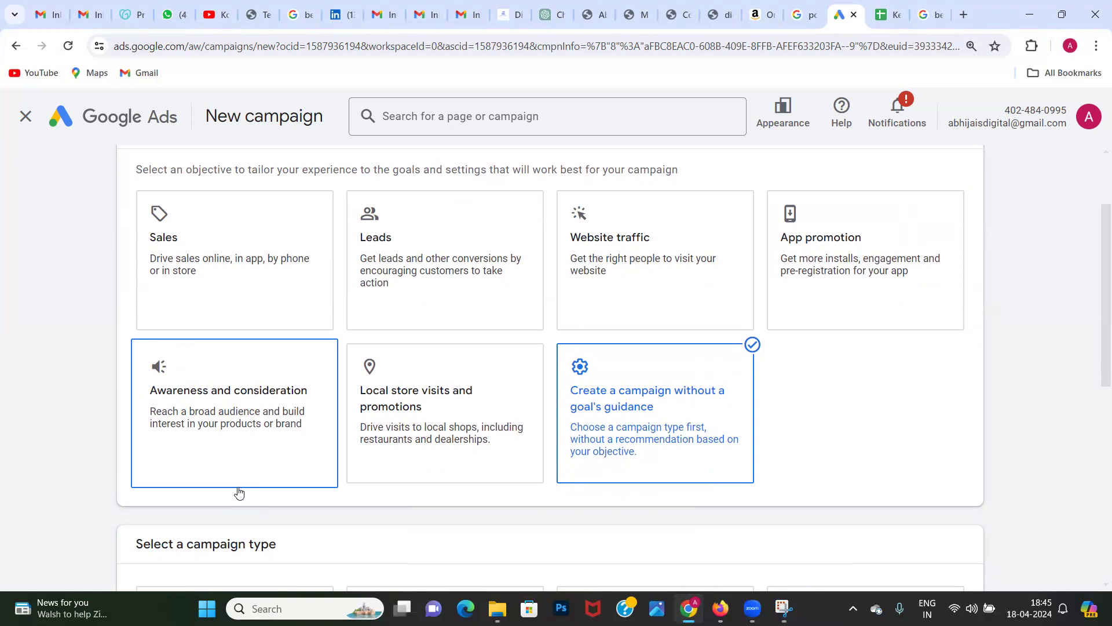
{"action": "left_click", "coordinate": [220, 449]}
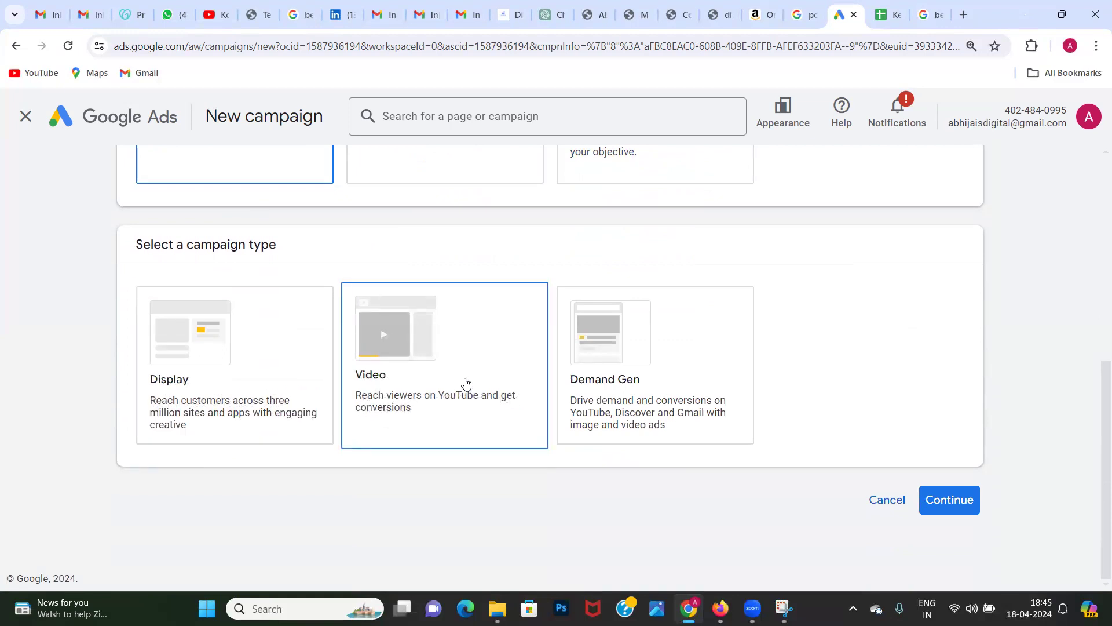
{"action": "scroll", "coordinate": [466, 383], "scroll_direction": "up", "scroll_amount": 5}
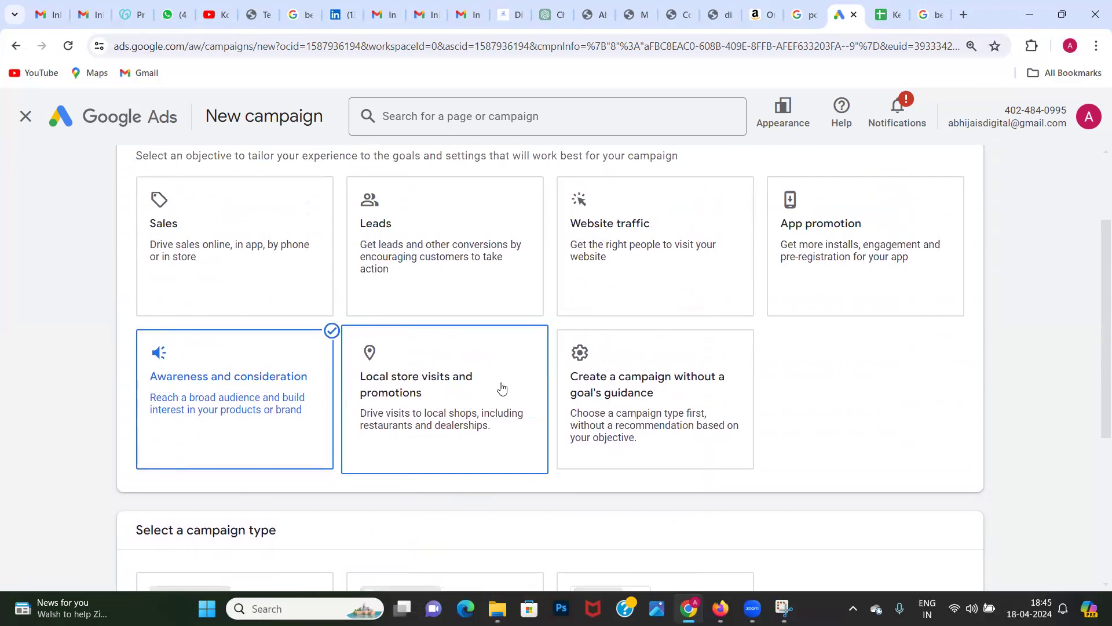
Step: Switch the objective to Local store visits and promotions and review its campaign type and conversion goal options
{"action": "left_click", "coordinate": [507, 383]}
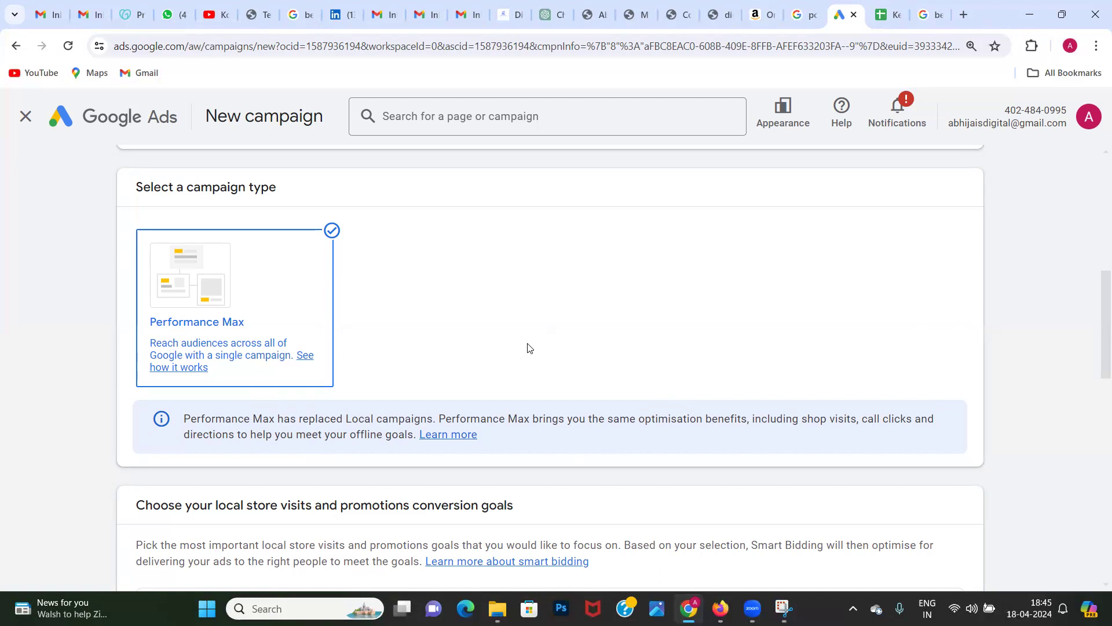
{"action": "scroll", "coordinate": [529, 348], "scroll_direction": "up", "scroll_amount": 1}
{"action": "scroll", "coordinate": [529, 348], "scroll_direction": "down", "scroll_amount": 3}
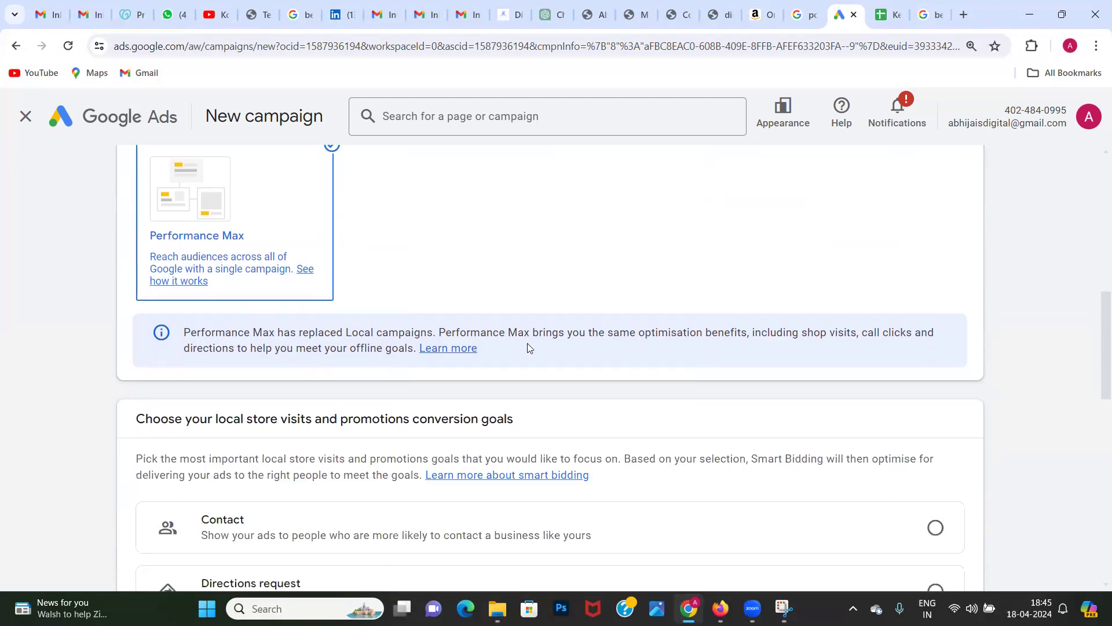
{"action": "scroll", "coordinate": [529, 348], "scroll_direction": "down", "scroll_amount": 3}
{"action": "scroll", "coordinate": [529, 348], "scroll_direction": "down", "scroll_amount": 1}
{"action": "scroll", "coordinate": [529, 347], "scroll_direction": "up", "scroll_amount": 10}
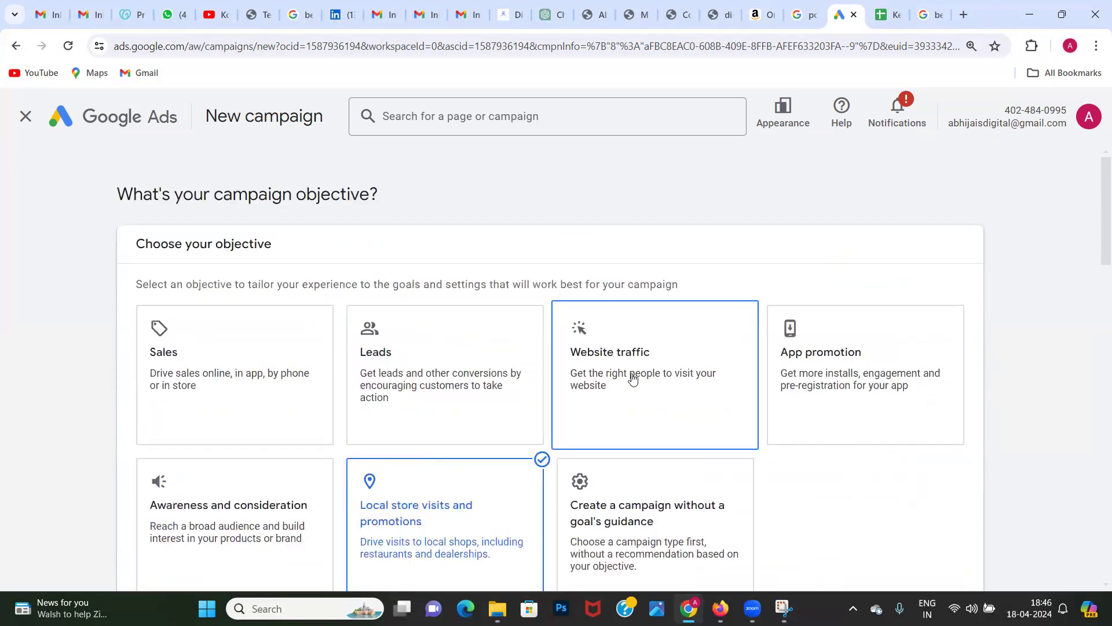
Step: Choose Website traffic as the campaign objective and exit the conversion goals guide
{"action": "left_click", "coordinate": [633, 379]}
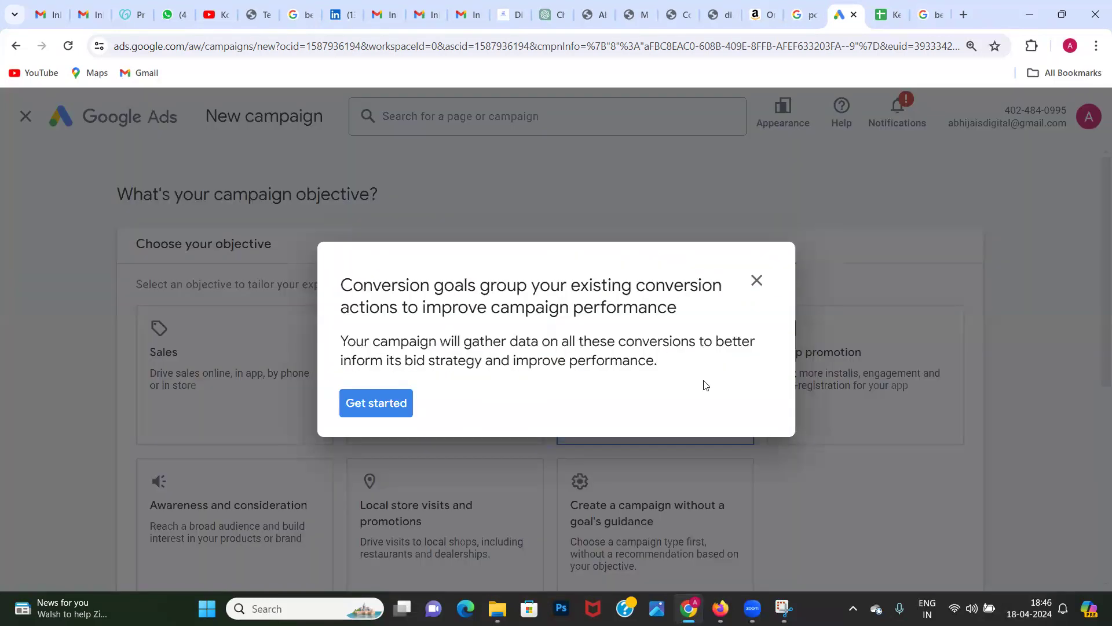
{"action": "left_click", "coordinate": [757, 281]}
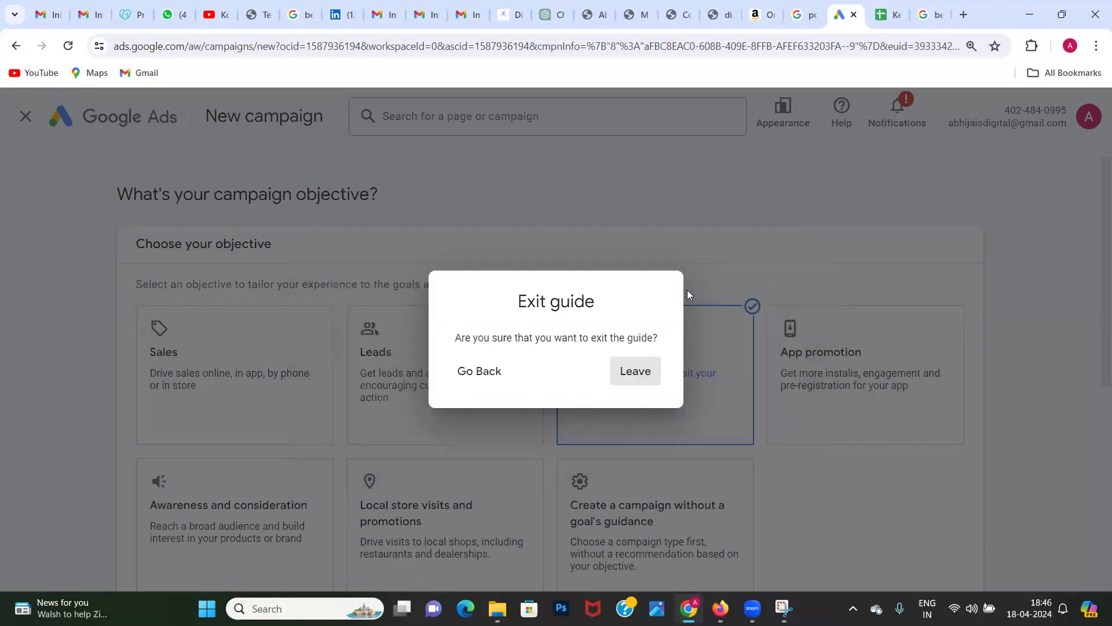
{"action": "left_click", "coordinate": [636, 372]}
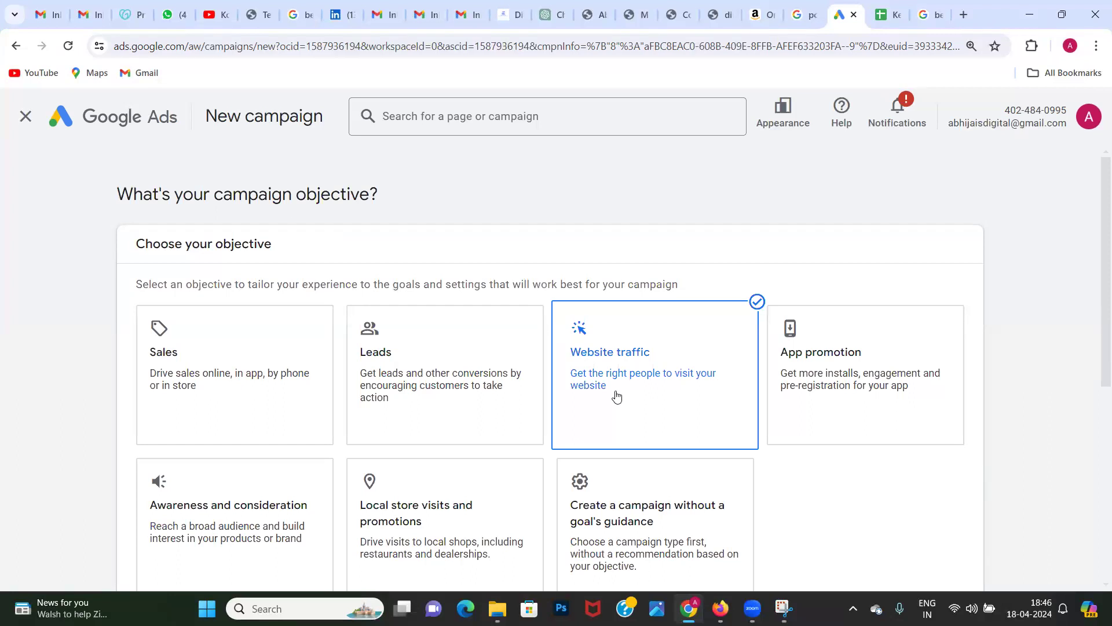
Step: Examine the conversion goals, sources and actions listed for the Website traffic objective
{"action": "scroll", "coordinate": [617, 395], "scroll_direction": "down", "scroll_amount": 3}
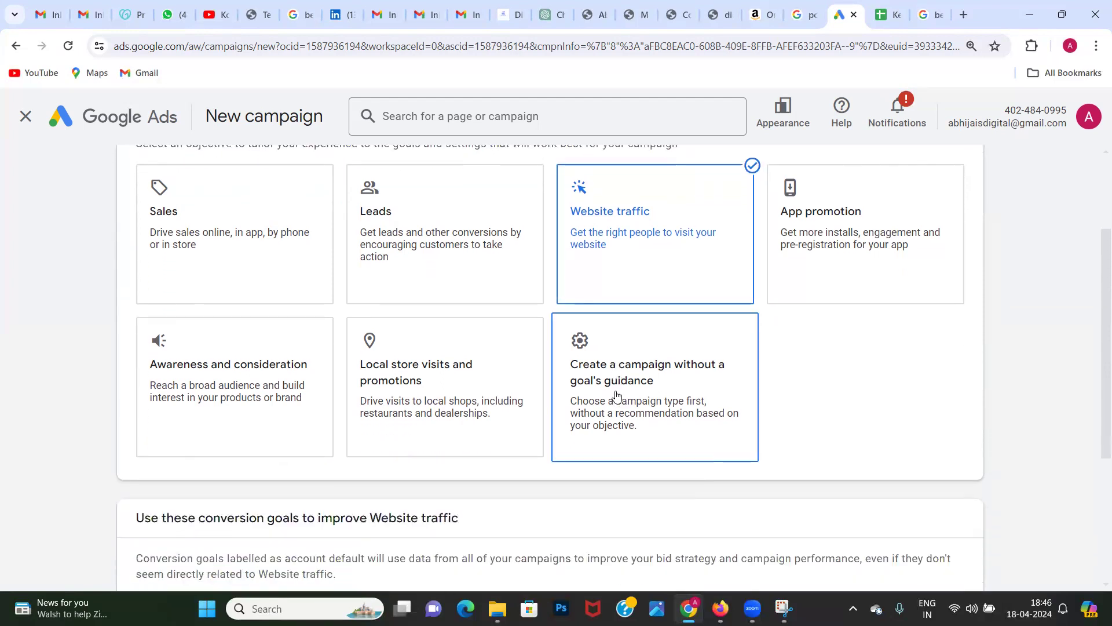
{"action": "scroll", "coordinate": [587, 533], "scroll_direction": "down", "scroll_amount": 1}
{"action": "scroll", "coordinate": [588, 536], "scroll_direction": "down", "scroll_amount": 3}
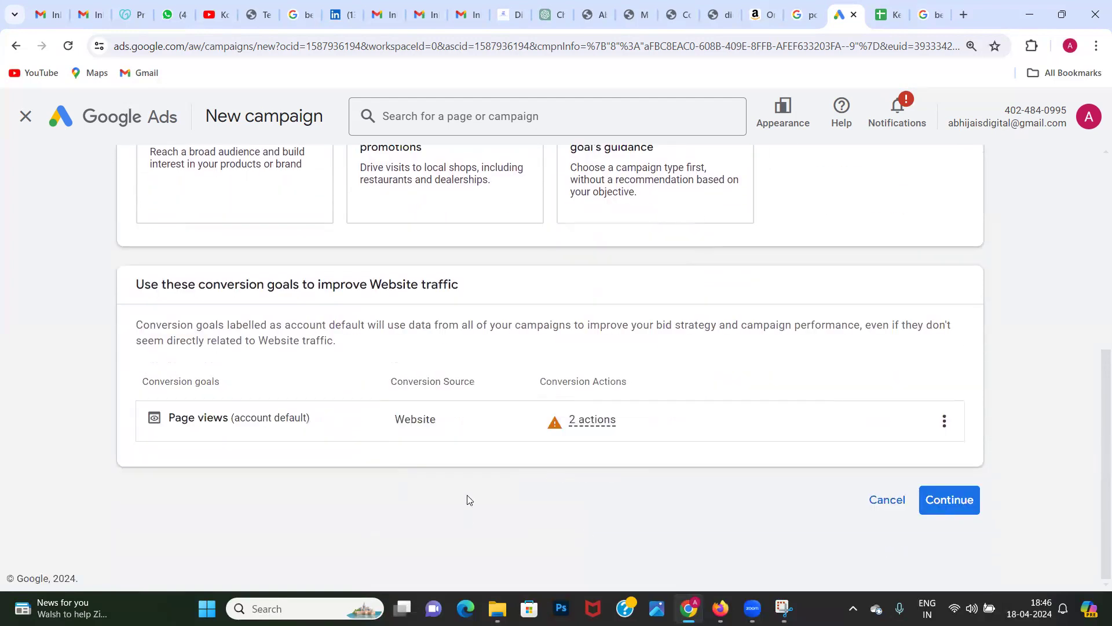
{"action": "scroll", "coordinate": [470, 500], "scroll_direction": "up", "scroll_amount": 6}
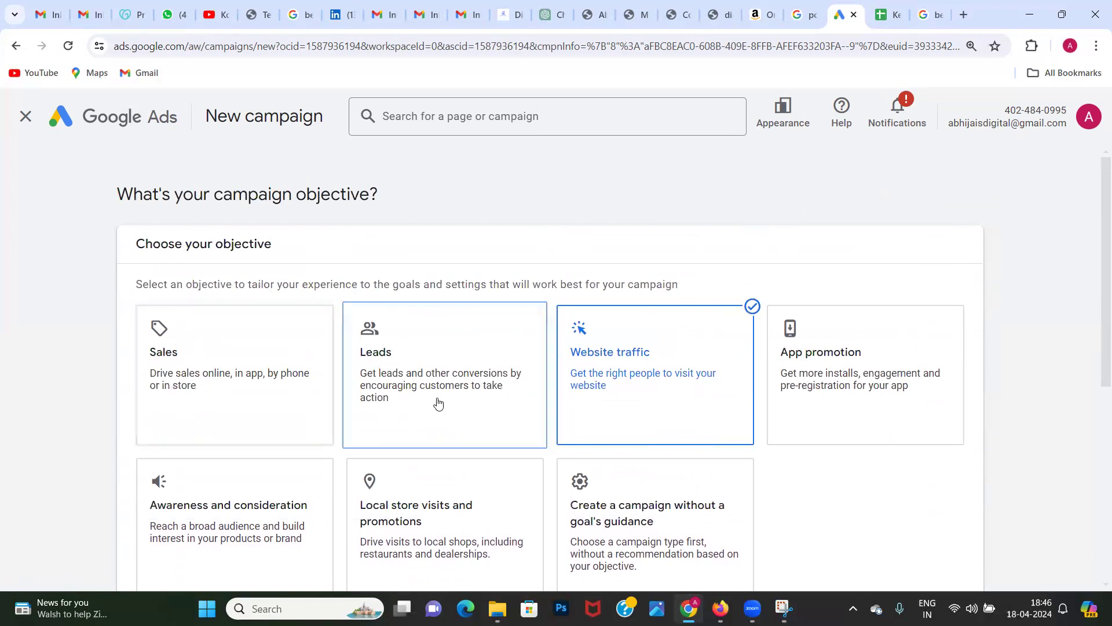
{"action": "scroll", "coordinate": [634, 450], "scroll_direction": "down", "scroll_amount": 3}
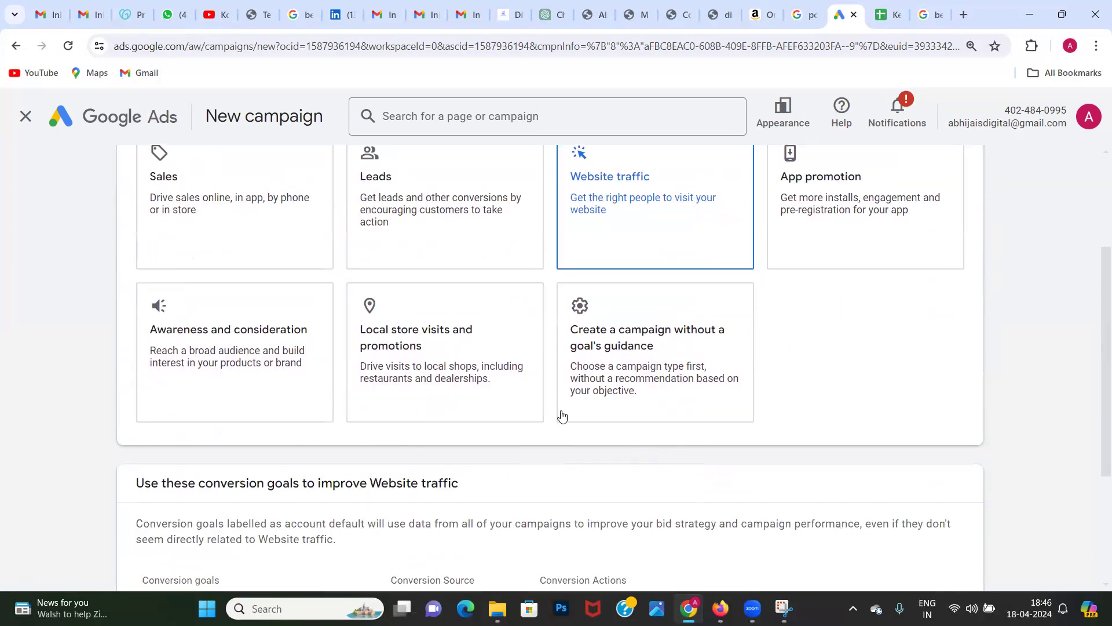
{"action": "scroll", "coordinate": [625, 209], "scroll_direction": "up", "scroll_amount": 1}
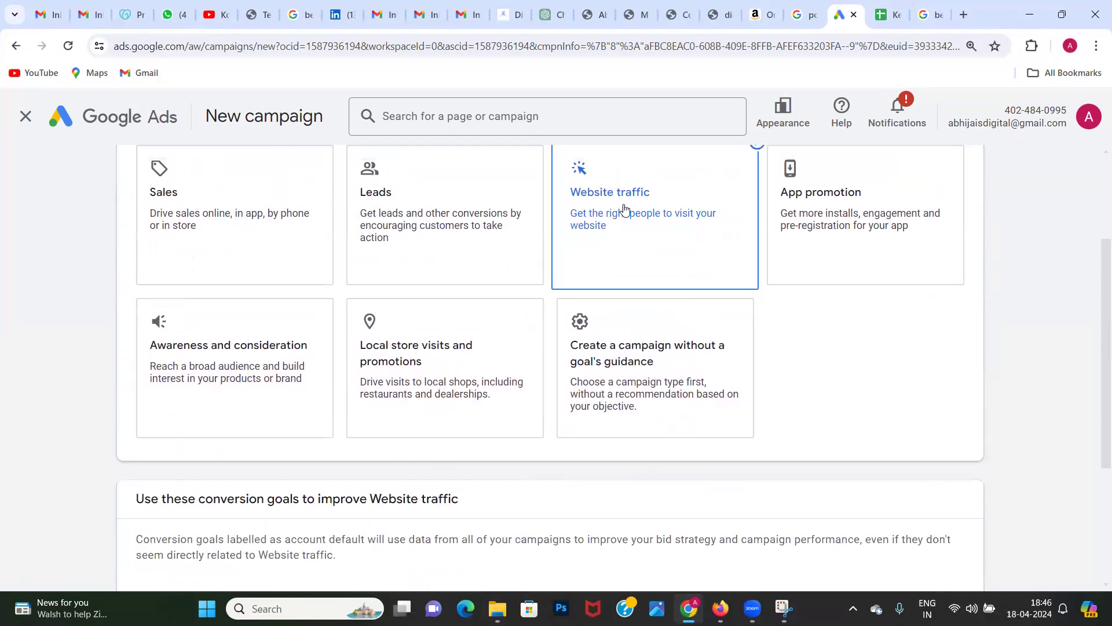
Step: Select the Website traffic objective again and recheck its Page views conversion goal
{"action": "left_click", "coordinate": [624, 208]}
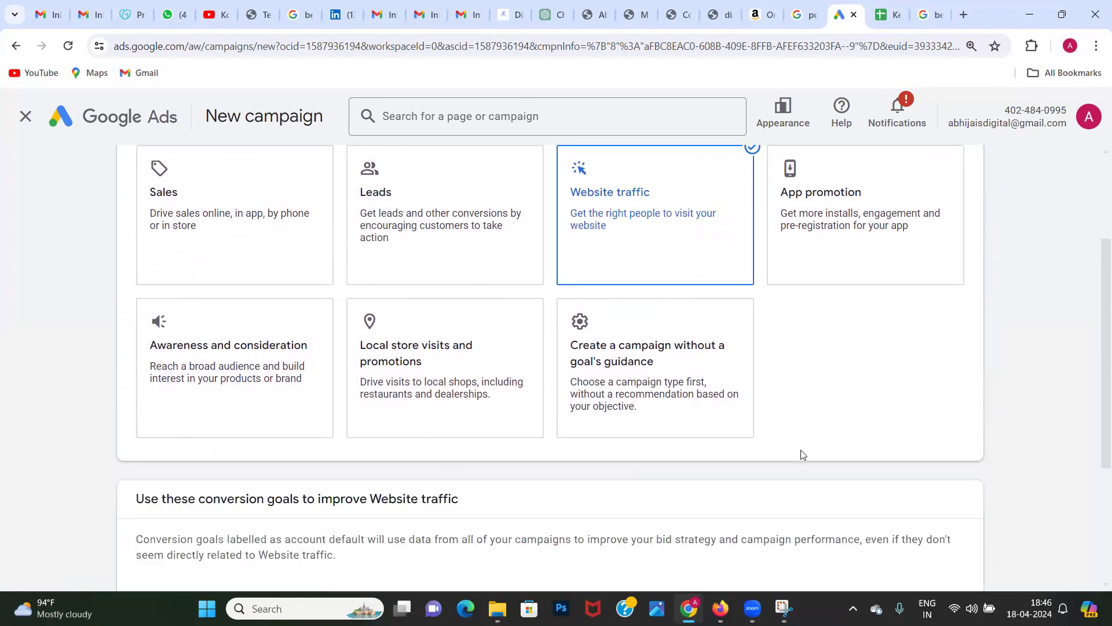
{"action": "scroll", "coordinate": [803, 455], "scroll_direction": "down", "scroll_amount": 4}
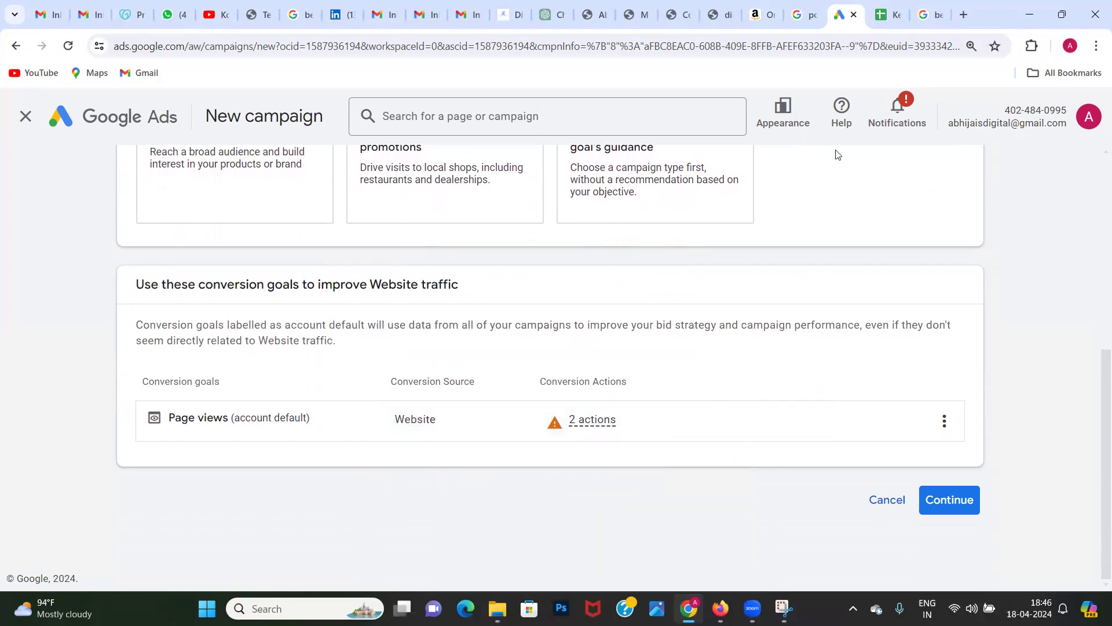
Step: Switch to the browser tab with the Bangalore course listings and load the Google homepage there
{"action": "left_click", "coordinate": [929, 13]}
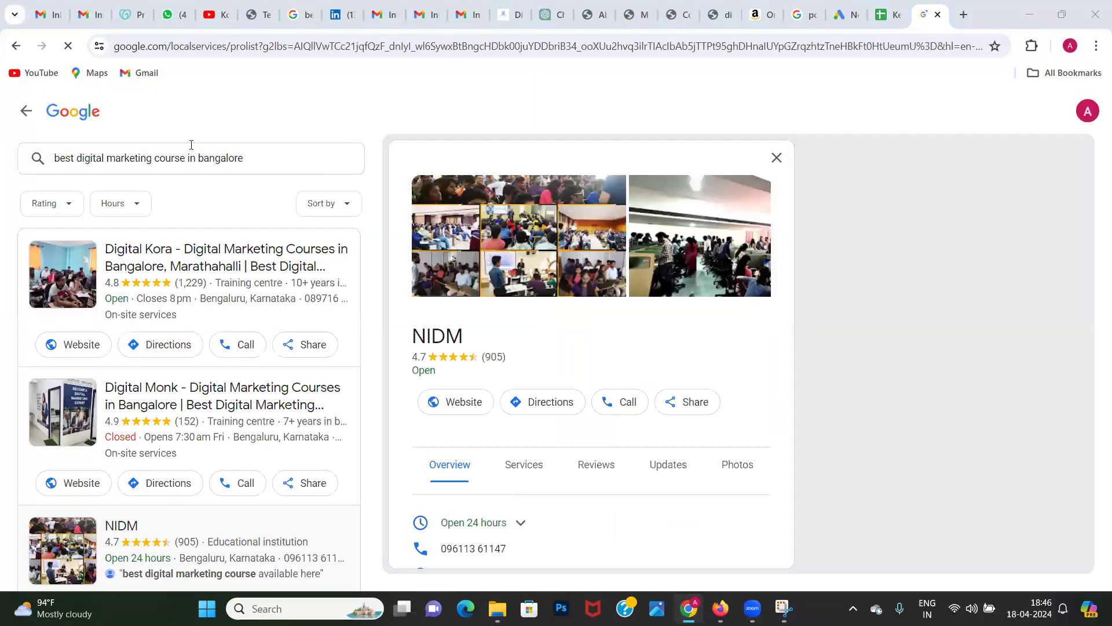
{"action": "left_click", "coordinate": [178, 46]}
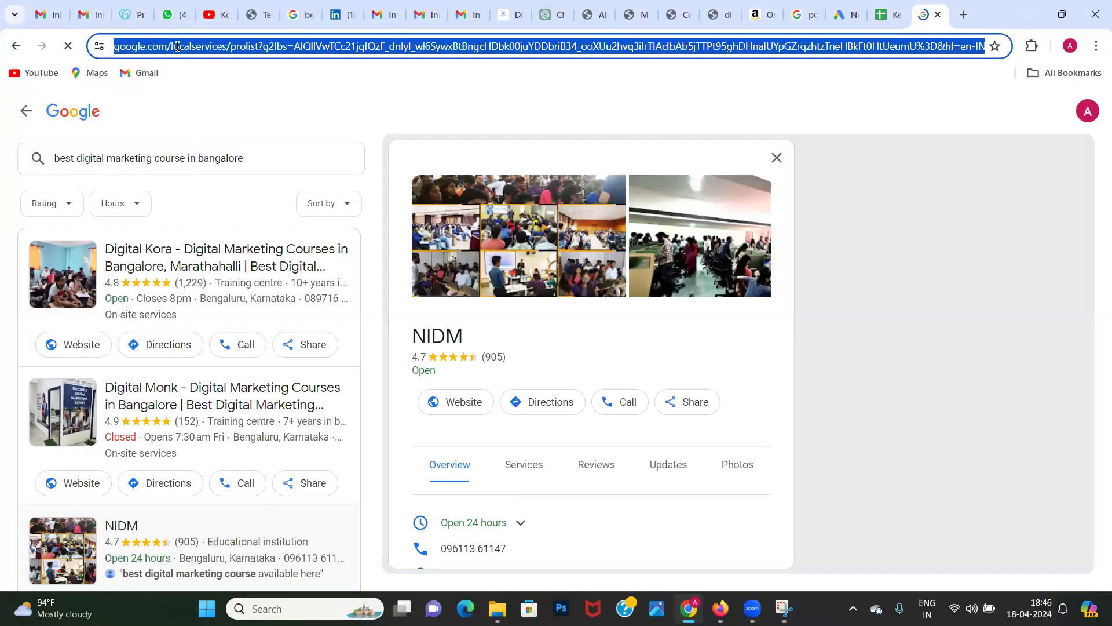
{"action": "type", "text": "g"}
{"action": "key", "text": "Return"}
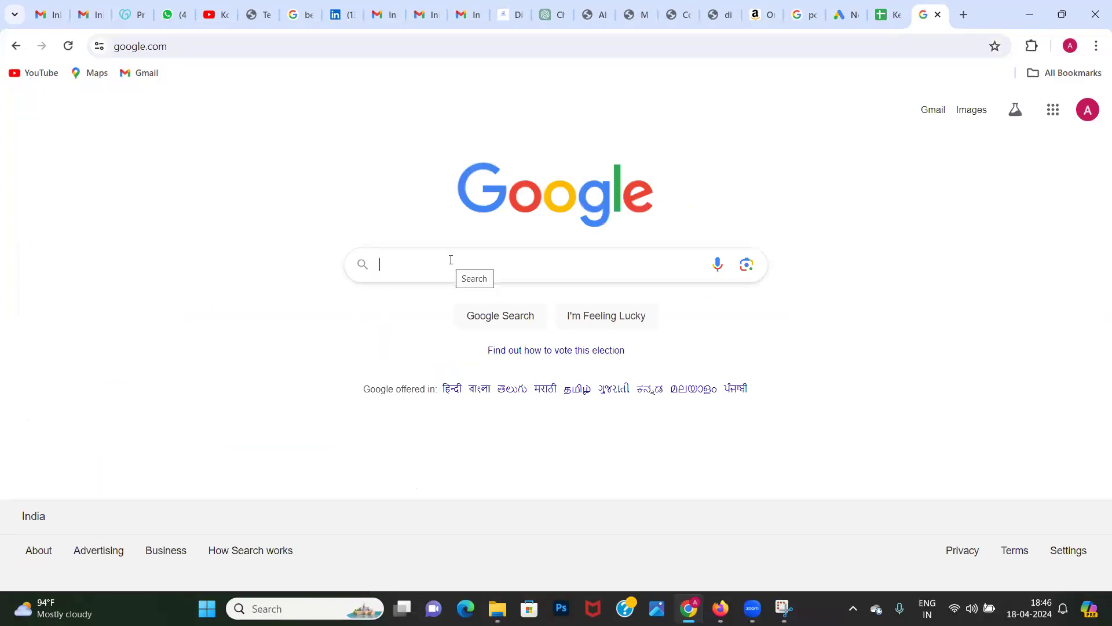
Step: Search Google for "best managed farmland near bangalore" using the suggested query
{"action": "type", "text": "best "}
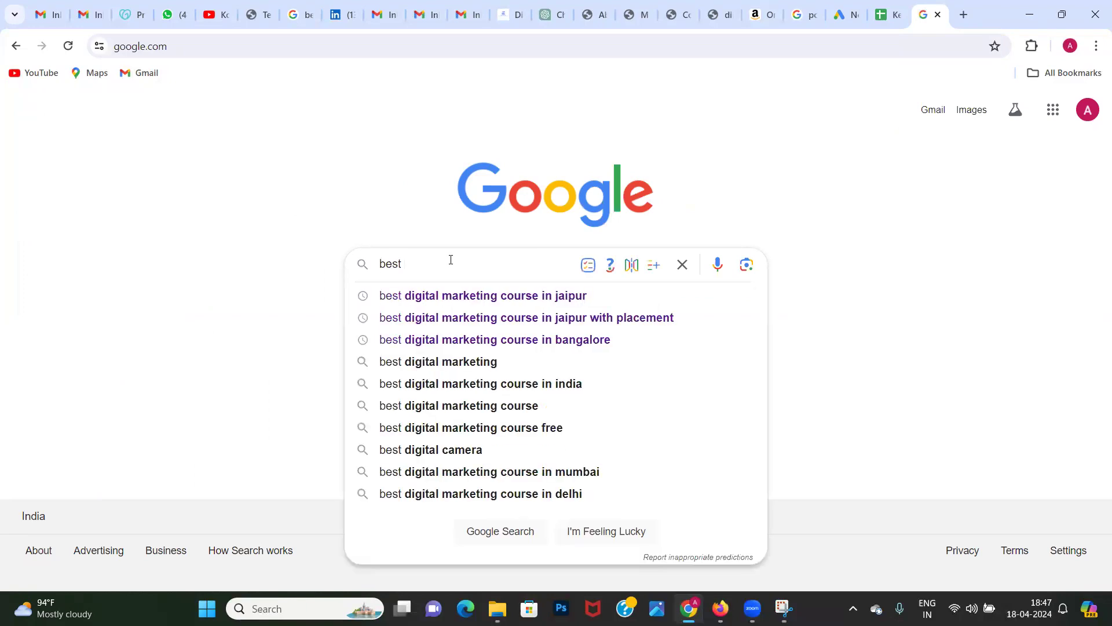
{"action": "type", "text": "famrland"}
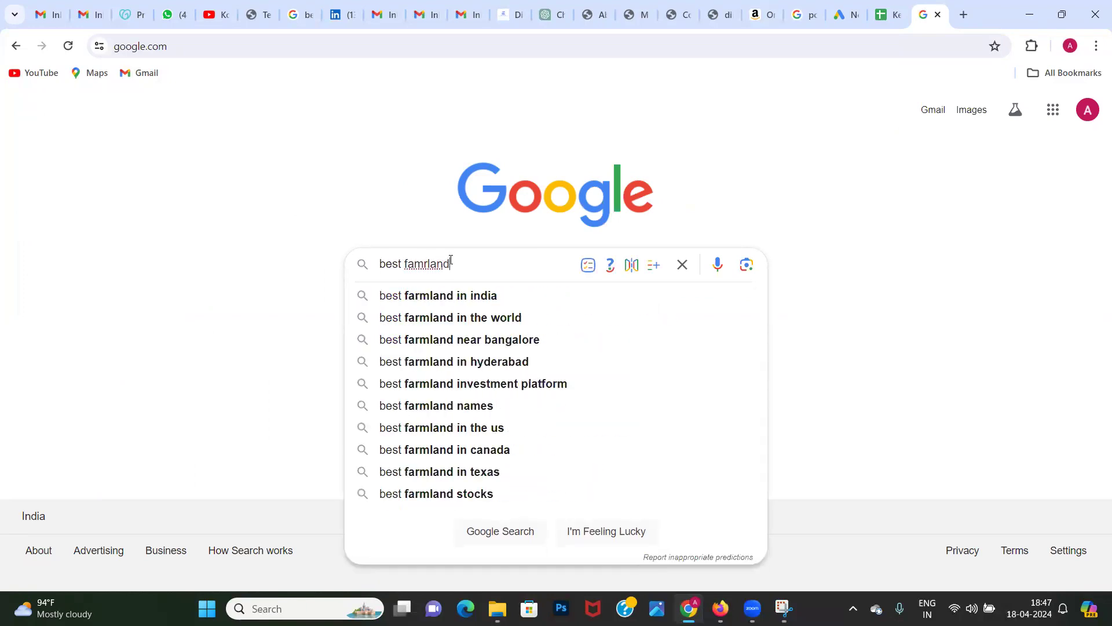
{"action": "key", "text": "BackSpace"}
{"action": "key", "text": "BackSpace"}
{"action": "key", "text": "BackSpace"}
{"action": "key", "text": "BackSpace"}
{"action": "key", "text": "BackSpace"}
{"action": "key", "text": "BackSpace"}
{"action": "key", "text": "BackSpace"}
{"action": "key", "text": "BackSpace"}
{"action": "type", "text": "managed f"}
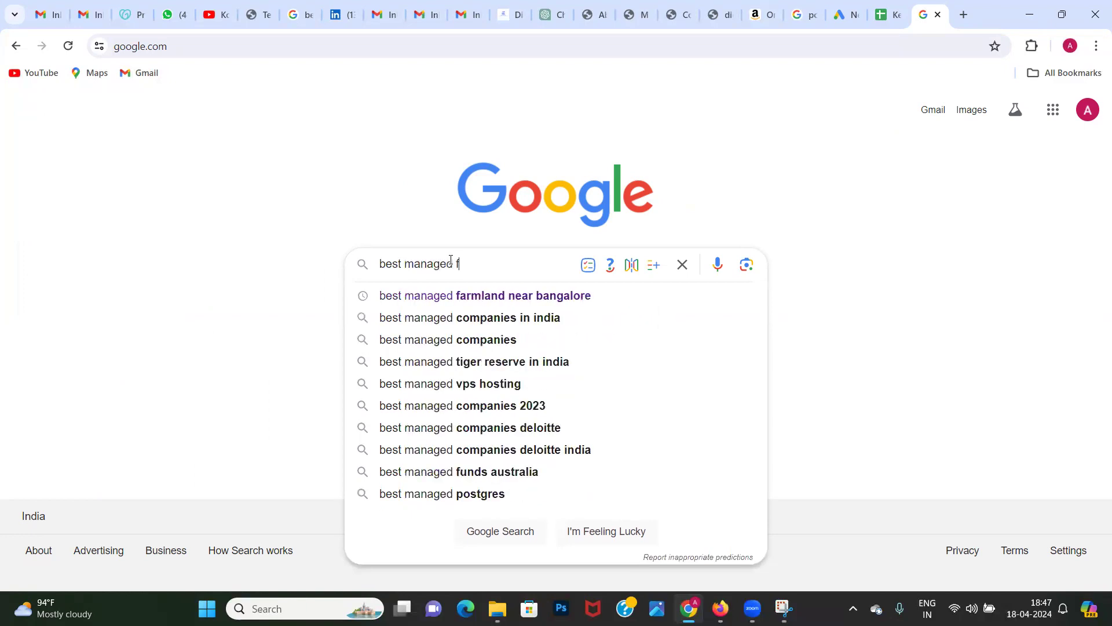
{"action": "type", "text": "aml"}
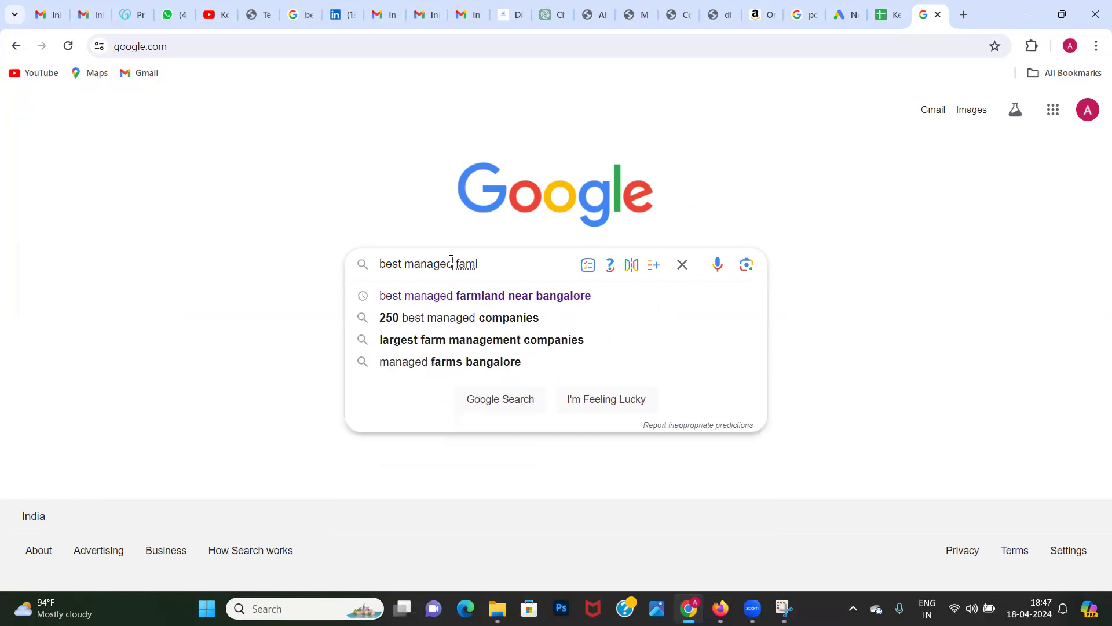
{"action": "key", "text": "Down"}
{"action": "key", "text": "Return"}
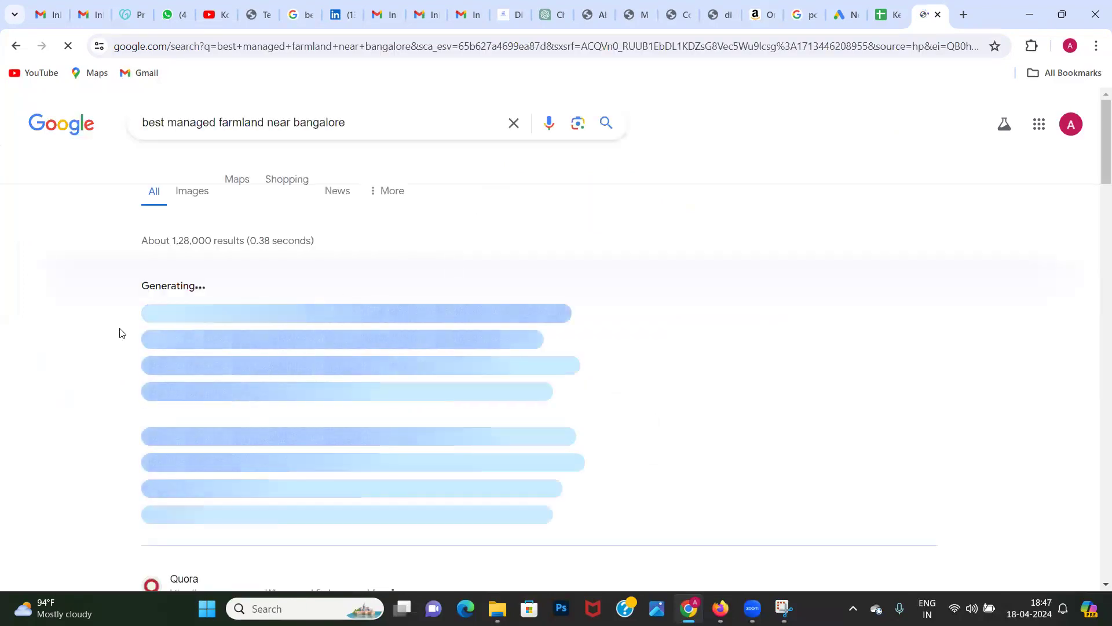
Step: Find the sponsored "Luxurious Managed Farm Plots" listing in the results and open the rhythmsofearth.com page
{"action": "scroll", "coordinate": [123, 333], "scroll_direction": "down", "scroll_amount": 3}
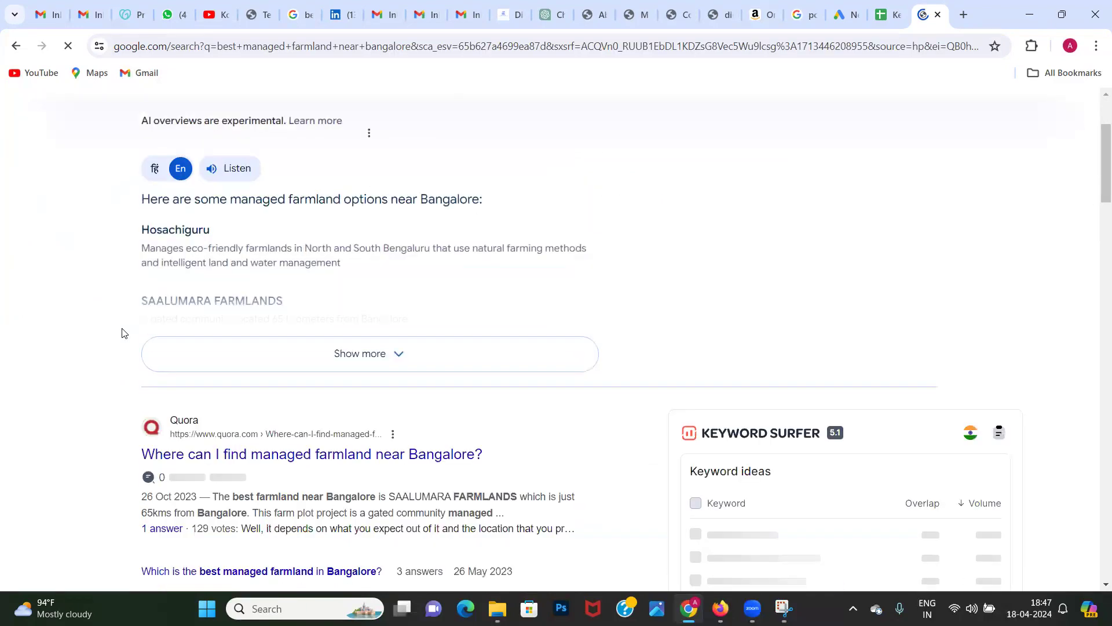
{"action": "scroll", "coordinate": [123, 334], "scroll_direction": "down", "scroll_amount": 10}
{"action": "scroll", "coordinate": [121, 332], "scroll_direction": "down", "scroll_amount": 10}
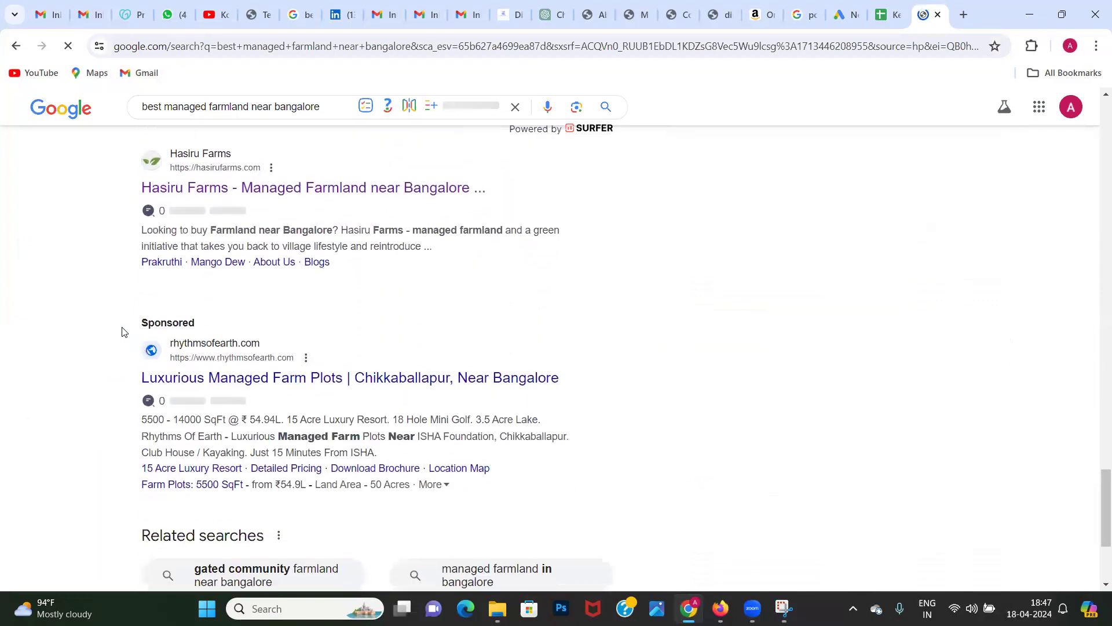
{"action": "scroll", "coordinate": [95, 377], "scroll_direction": "down", "scroll_amount": 2}
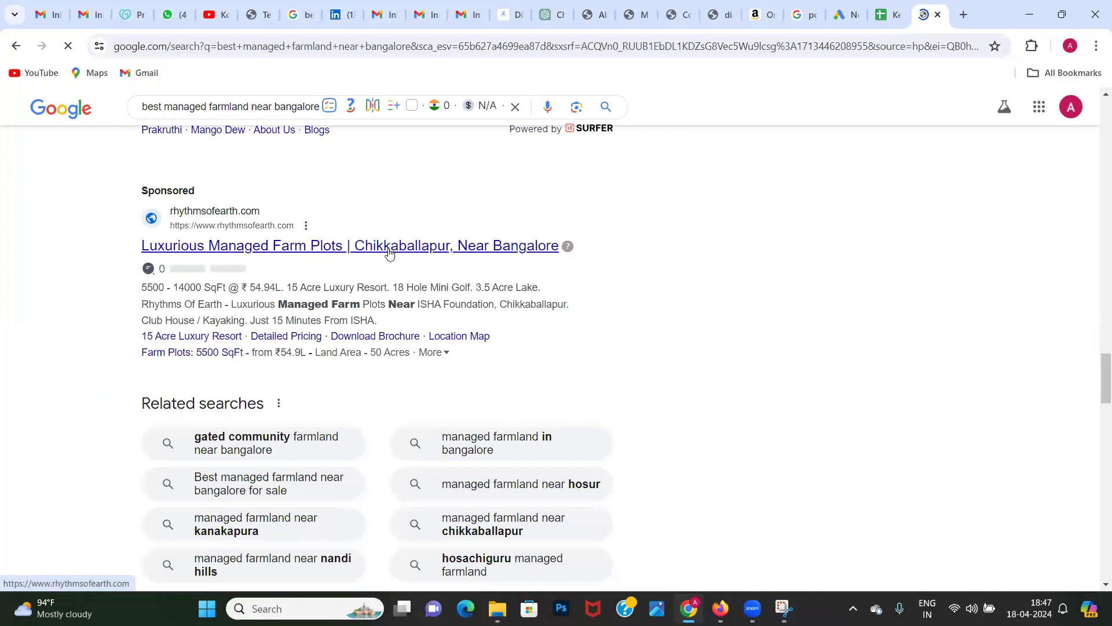
{"action": "scroll", "coordinate": [389, 253], "scroll_direction": "down", "scroll_amount": 6}
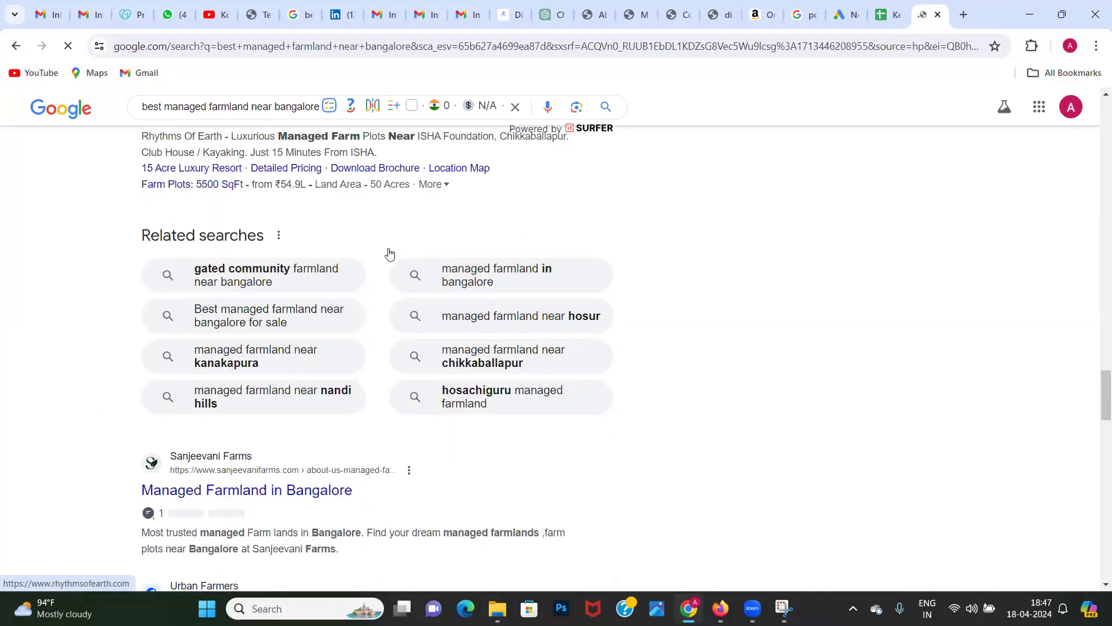
{"action": "scroll", "coordinate": [389, 254], "scroll_direction": "up", "scroll_amount": 6}
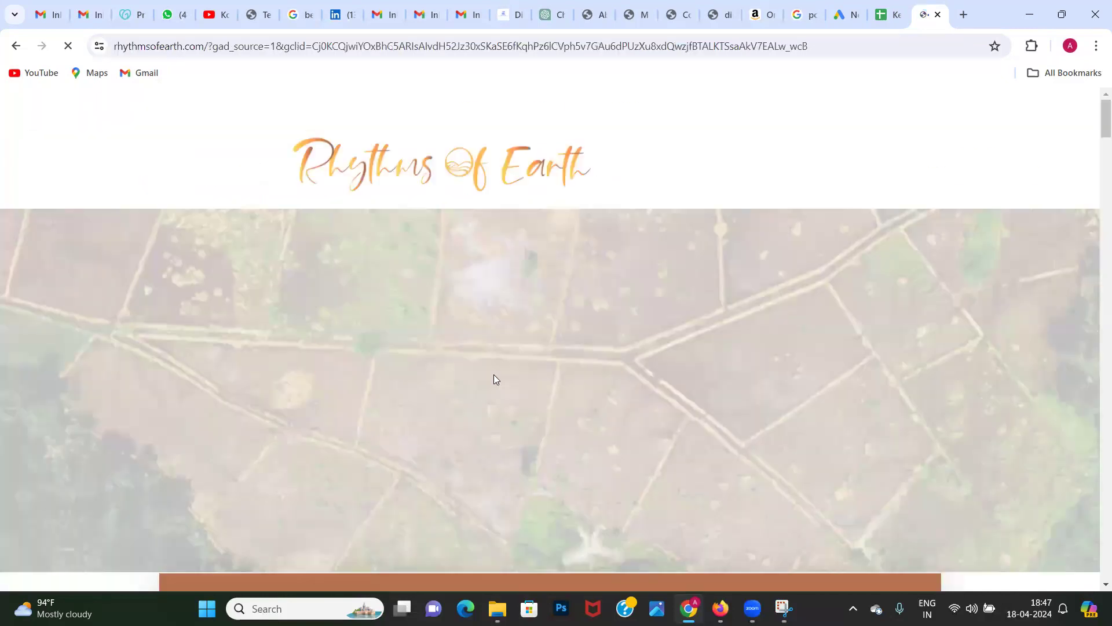
Step: Examine the Rhythms of Earth landing page's brochure form, pricing and site-visit sections, and dismiss the brochure pop-up
{"action": "scroll", "coordinate": [505, 354], "scroll_direction": "down", "scroll_amount": 6}
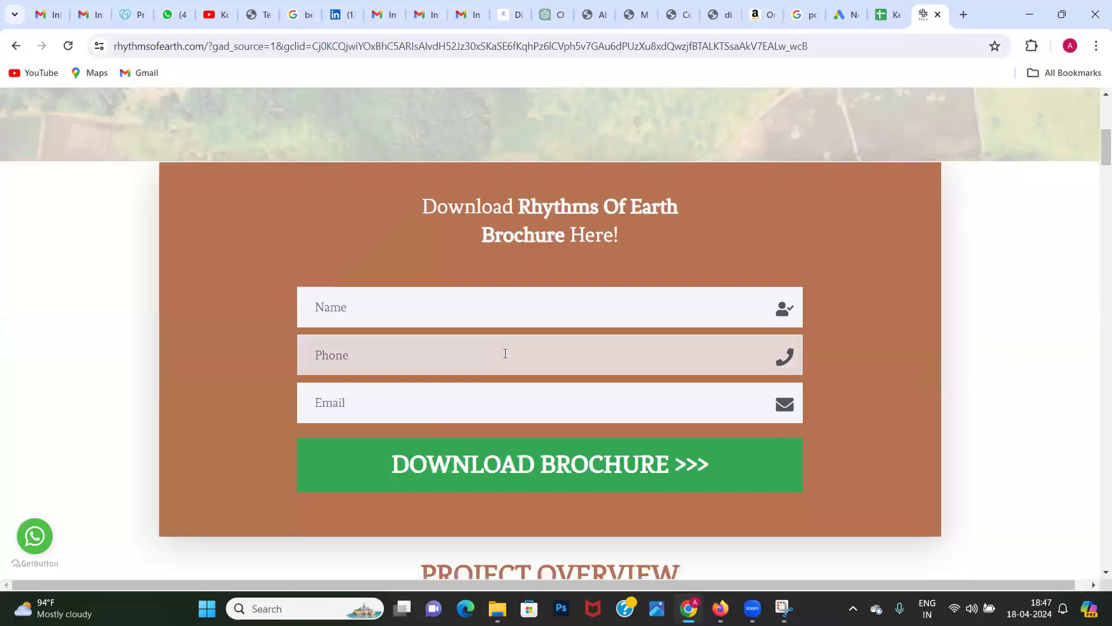
{"action": "scroll", "coordinate": [506, 353], "scroll_direction": "up", "scroll_amount": 6}
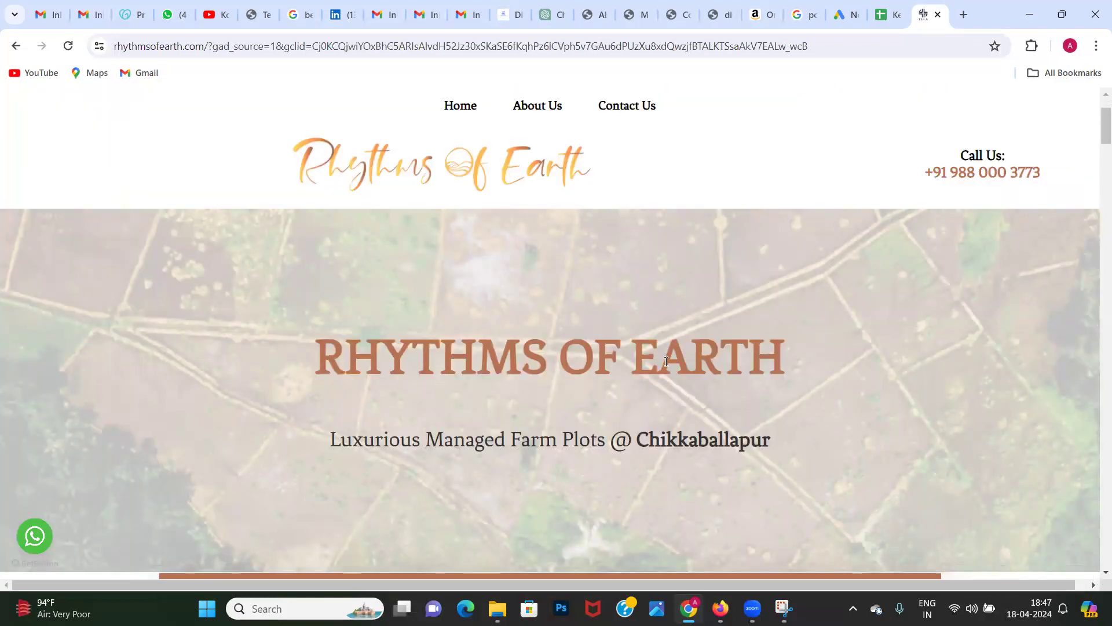
{"action": "scroll", "coordinate": [666, 361], "scroll_direction": "down", "scroll_amount": 2}
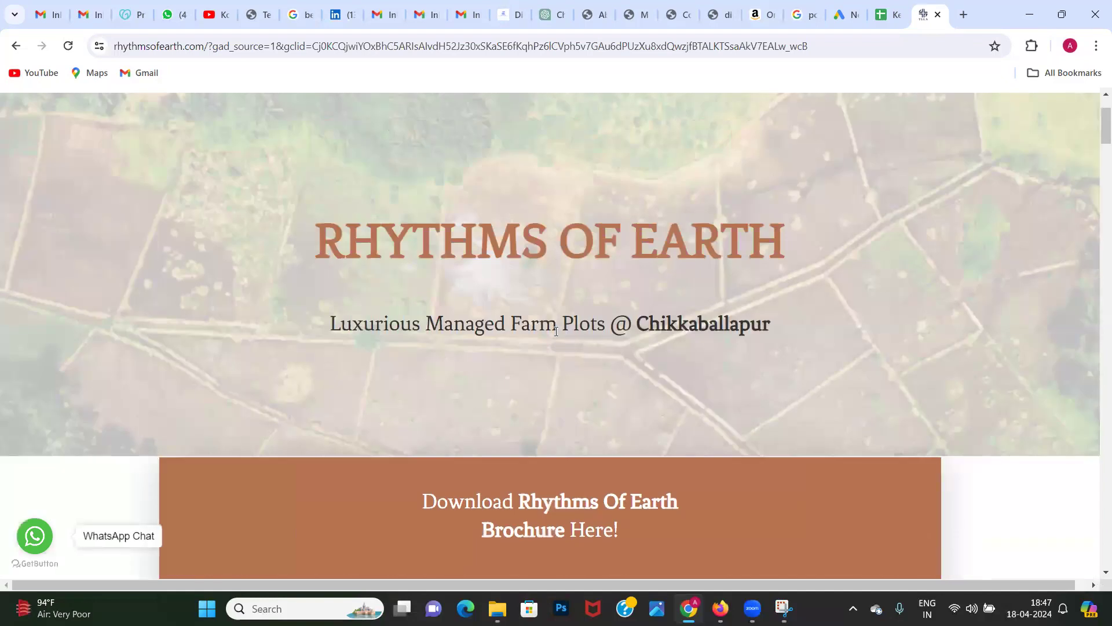
{"action": "scroll", "coordinate": [556, 333], "scroll_direction": "down", "scroll_amount": 2}
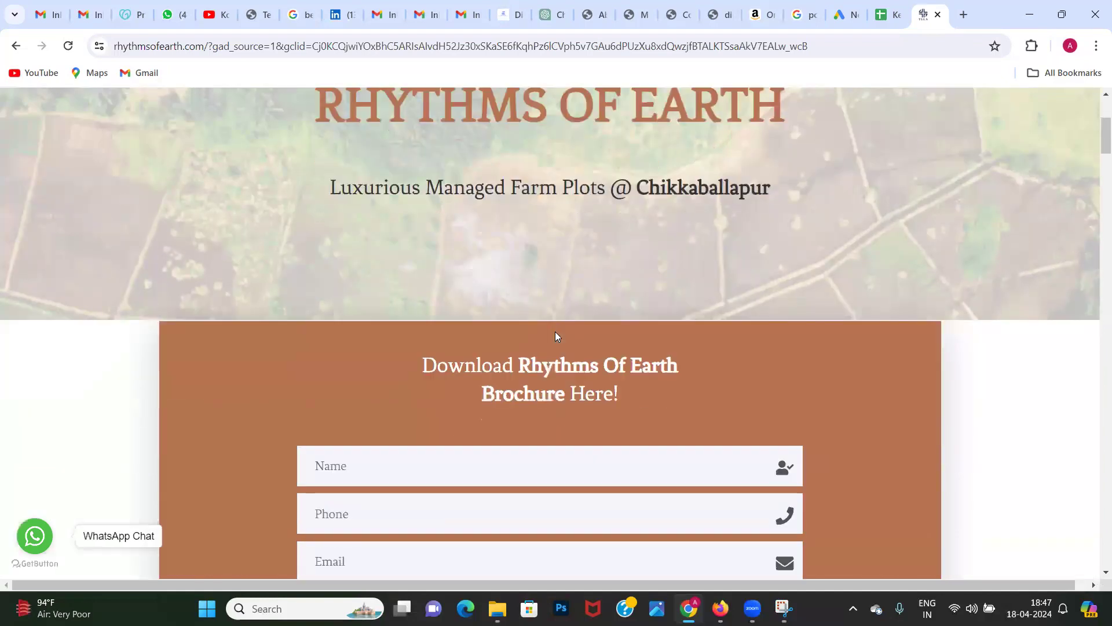
{"action": "scroll", "coordinate": [556, 336], "scroll_direction": "down", "scroll_amount": 2}
{"action": "scroll", "coordinate": [555, 336], "scroll_direction": "down", "scroll_amount": 1}
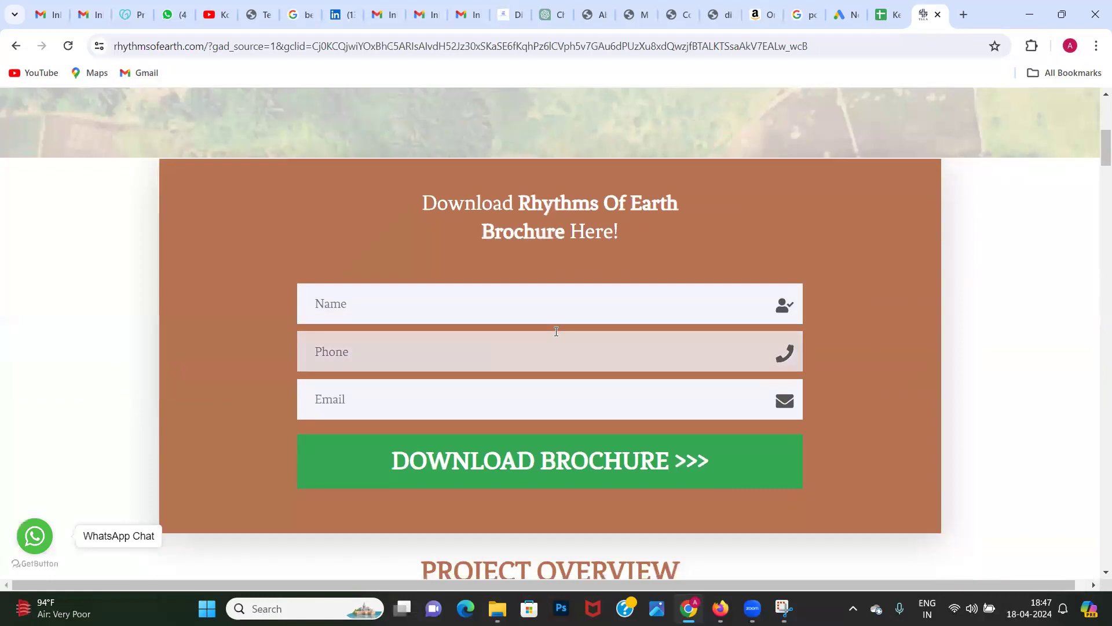
{"action": "scroll", "coordinate": [556, 332], "scroll_direction": "down", "scroll_amount": 1}
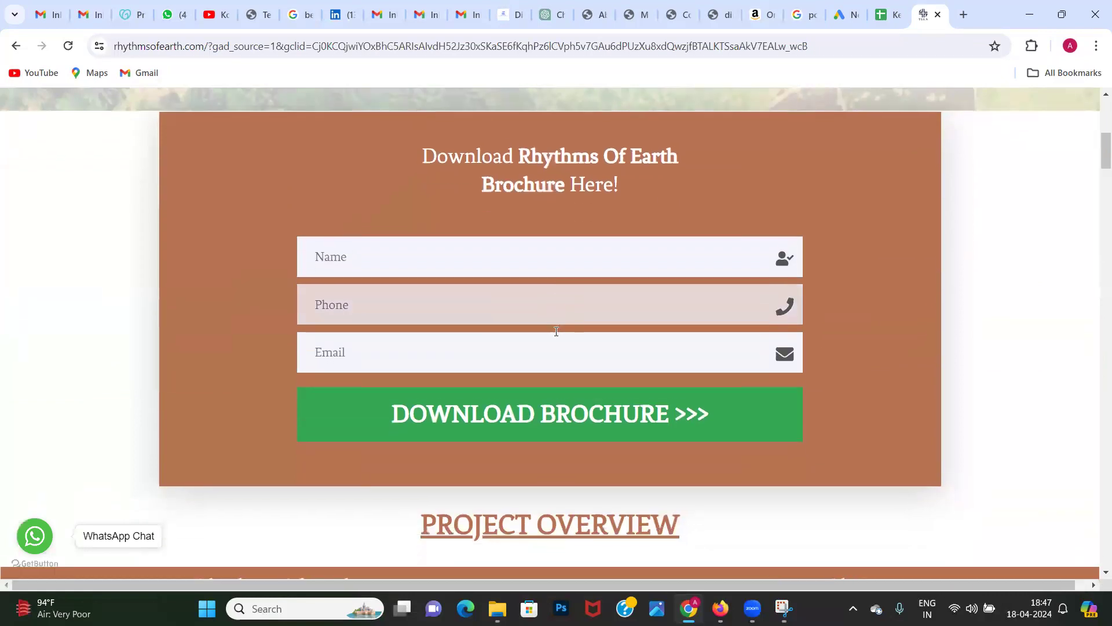
{"action": "scroll", "coordinate": [556, 333], "scroll_direction": "down", "scroll_amount": 2}
{"action": "scroll", "coordinate": [556, 337], "scroll_direction": "down", "scroll_amount": 8}
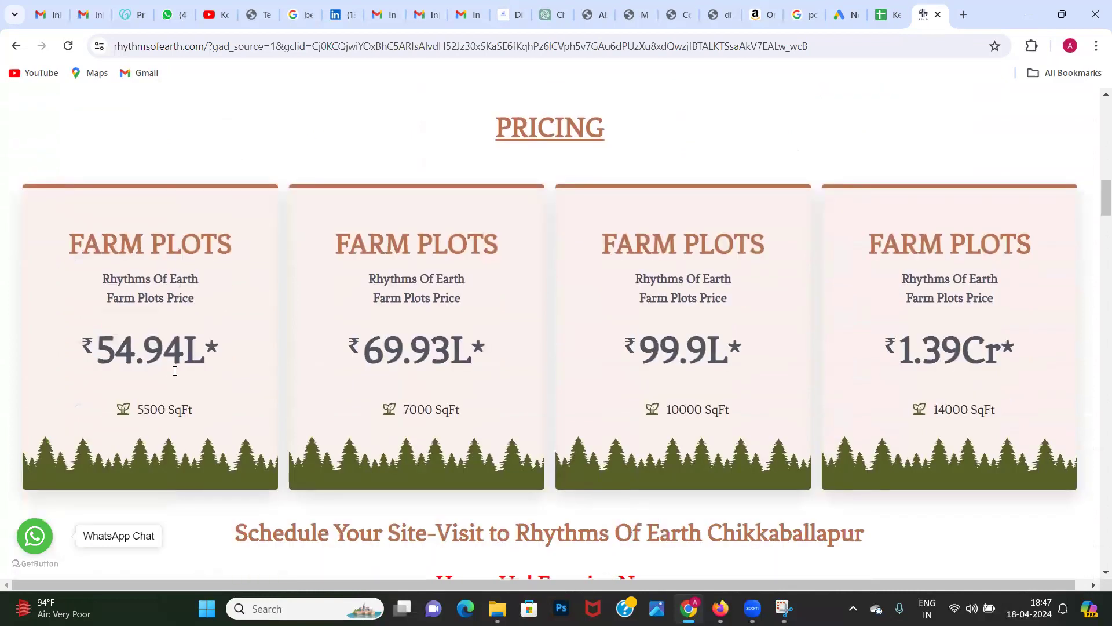
{"action": "scroll", "coordinate": [519, 364], "scroll_direction": "down", "scroll_amount": 11}
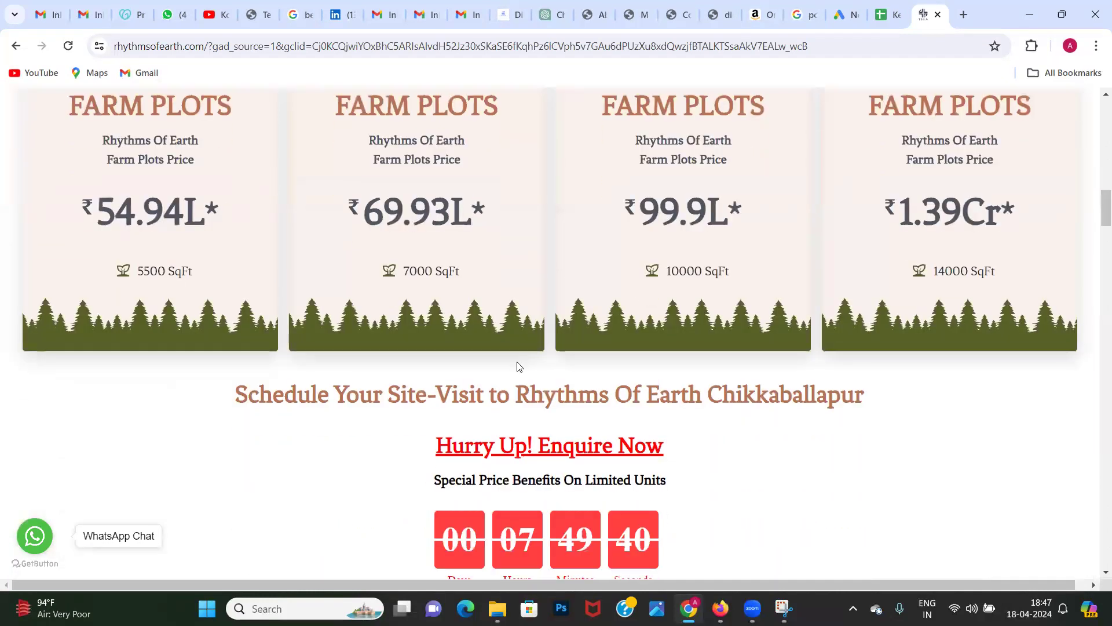
{"action": "scroll", "coordinate": [518, 363], "scroll_direction": "up", "scroll_amount": 20}
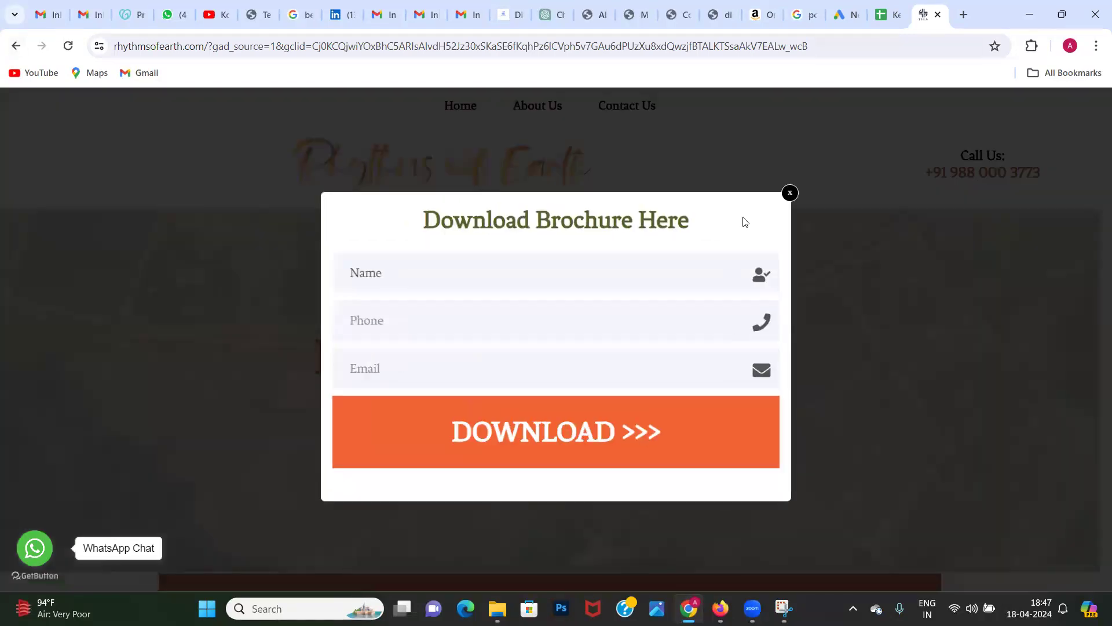
{"action": "left_click", "coordinate": [790, 193]}
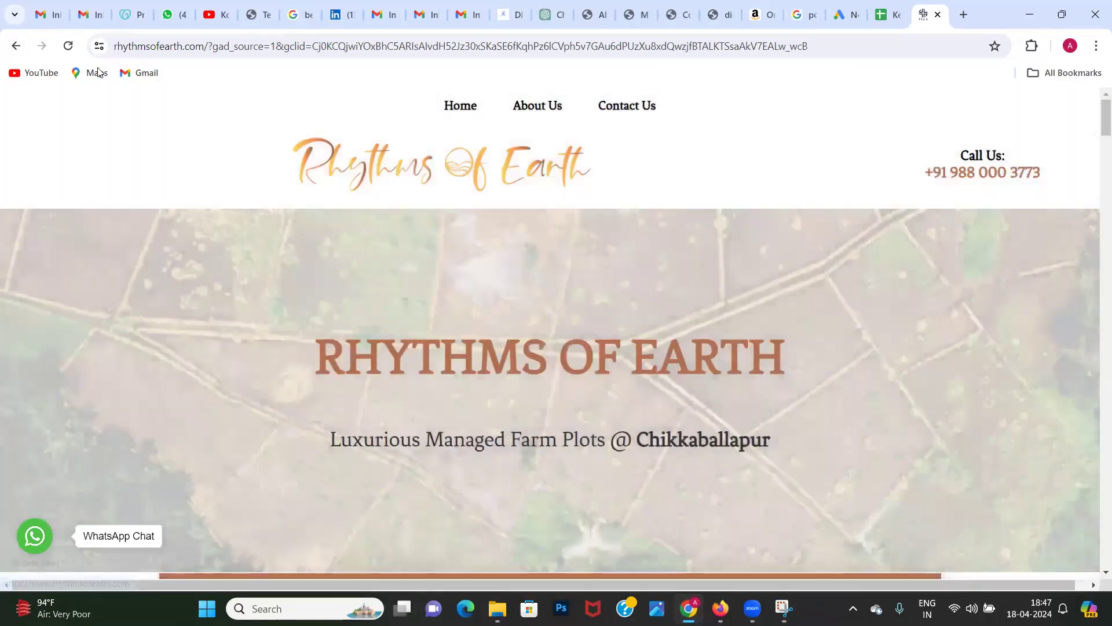
Step: Return to the search results, search for "top digital loan app in india" and look for sponsored listings
{"action": "left_click", "coordinate": [18, 48]}
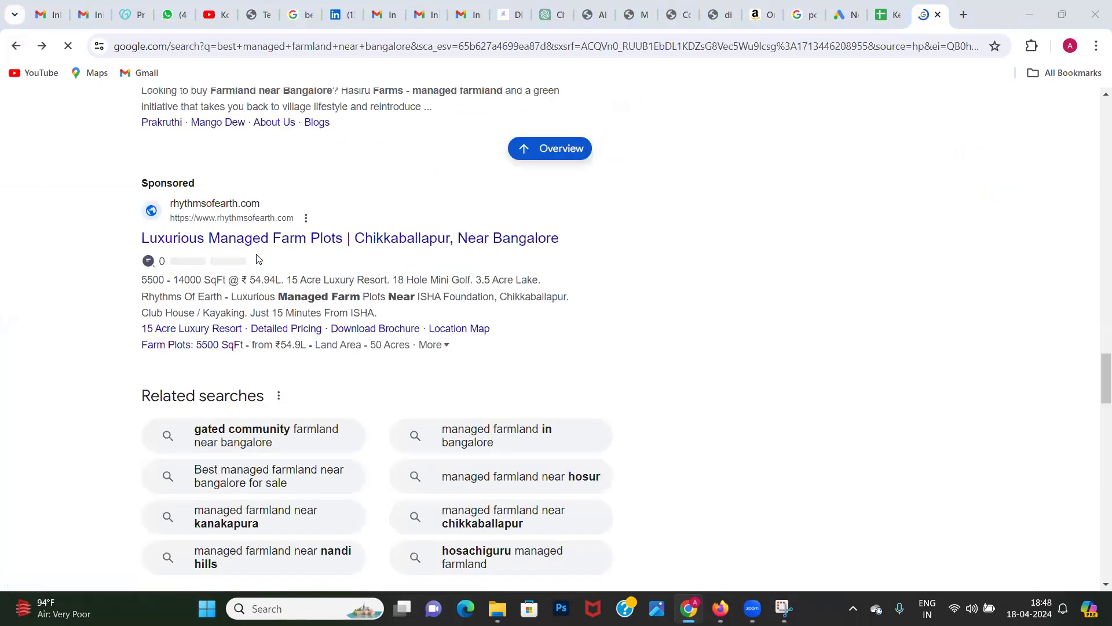
{"action": "scroll", "coordinate": [258, 259], "scroll_direction": "up", "scroll_amount": 20}
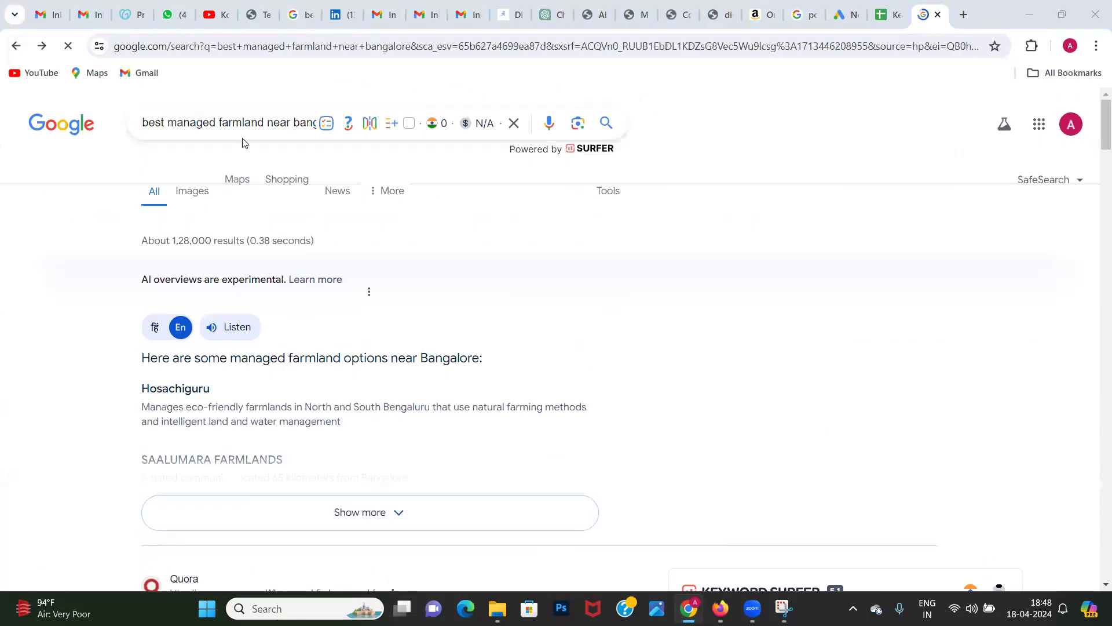
{"action": "triple_click", "coordinate": [241, 121]}
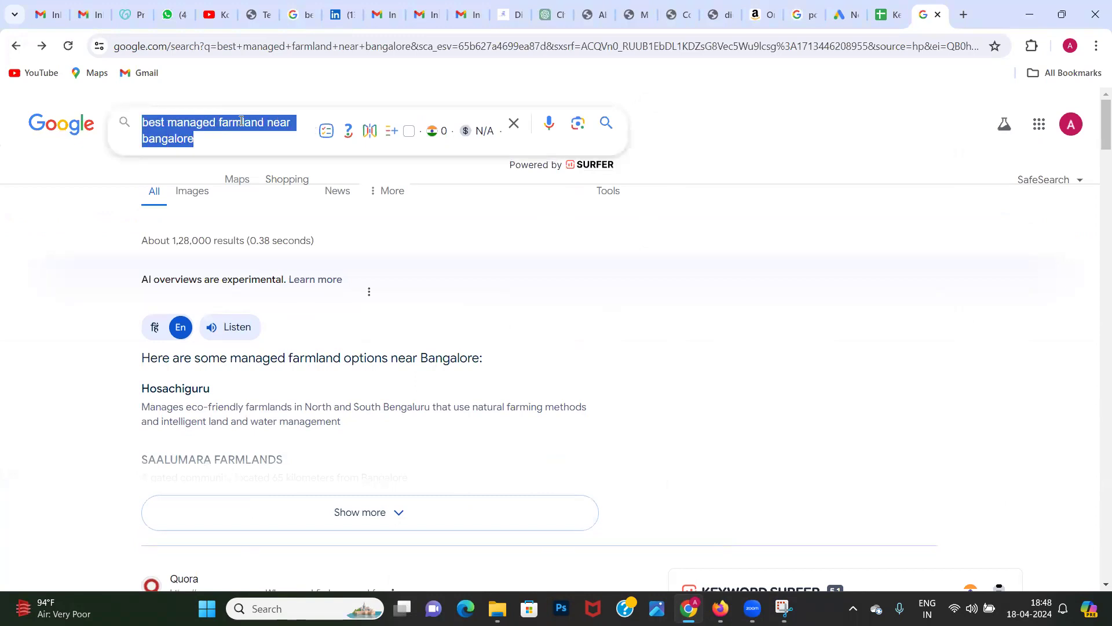
{"action": "type", "text": "b"}
{"action": "key", "text": "BackSpace"}
{"action": "type", "text": "top "}
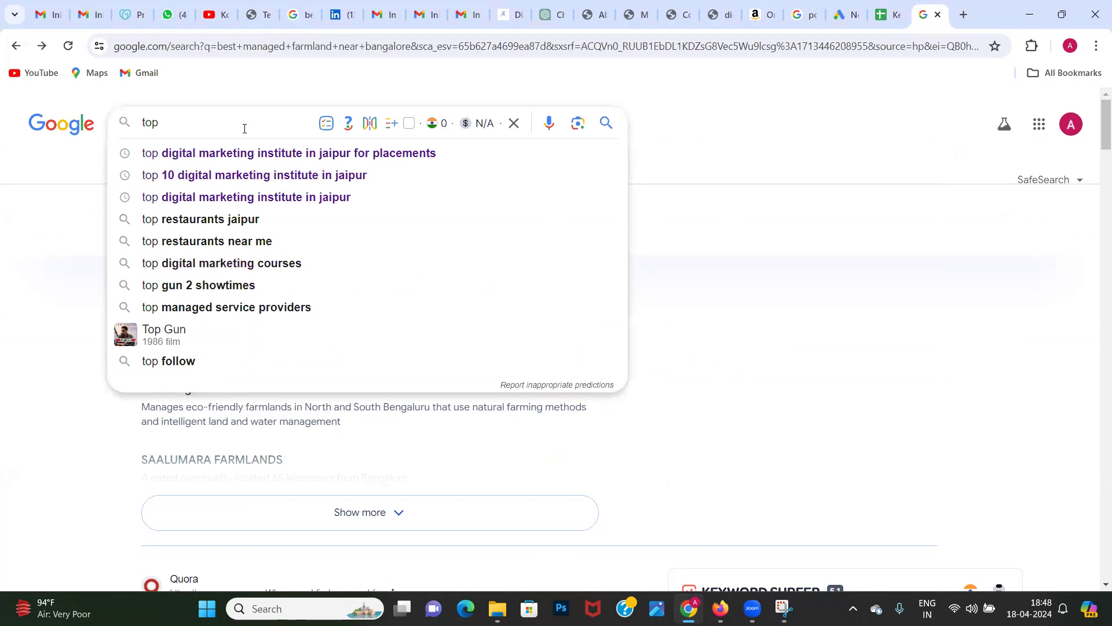
{"action": "type", "text": "digita lam"}
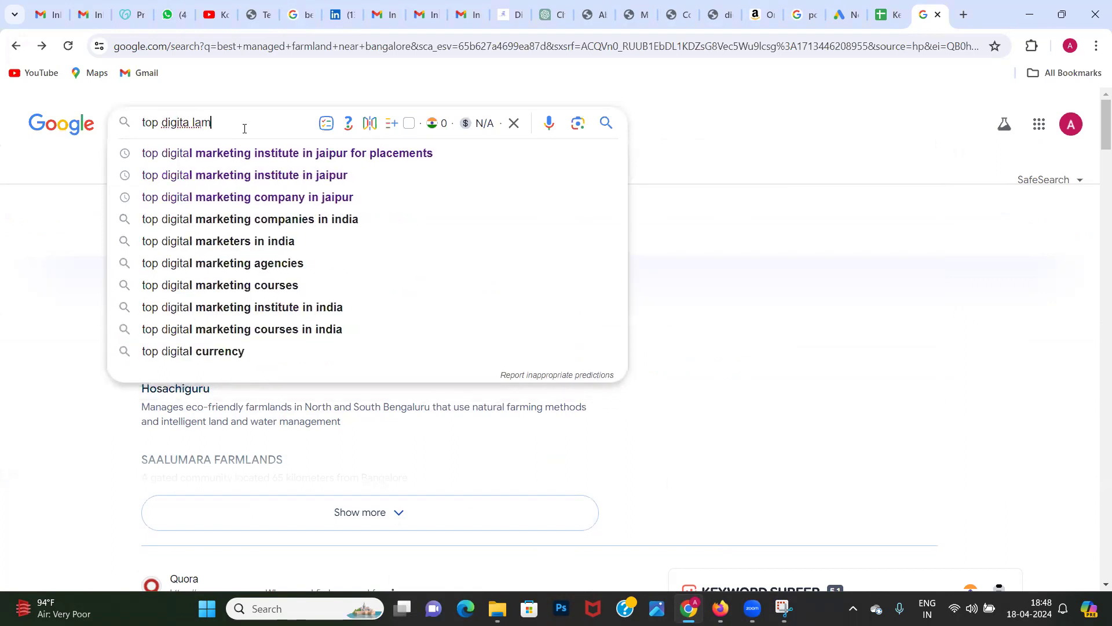
{"action": "left_click", "coordinate": [244, 163]}
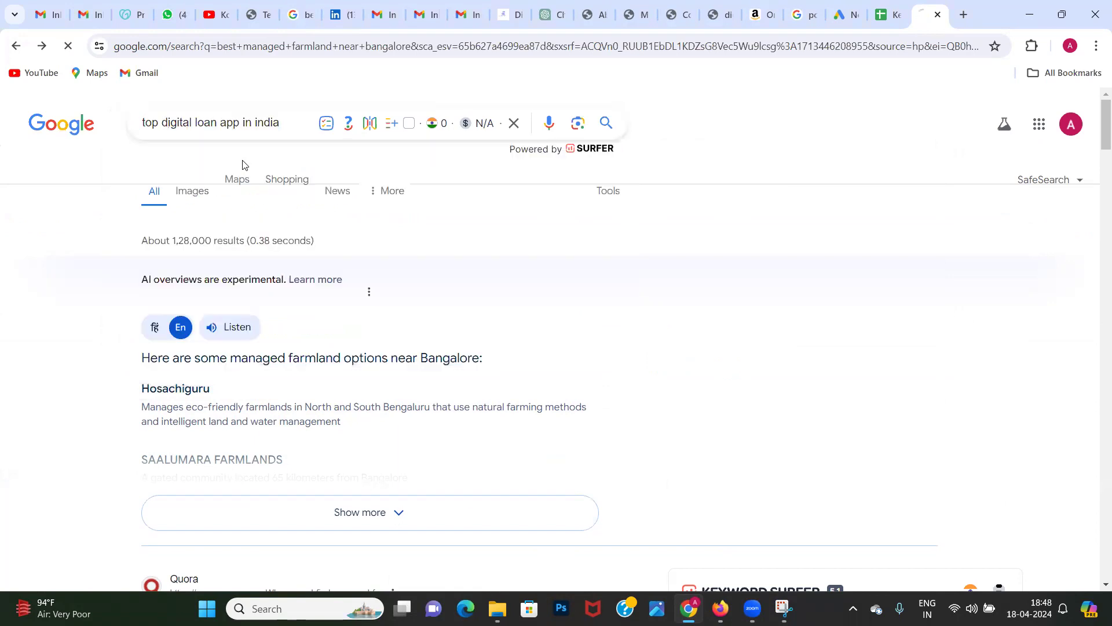
{"action": "scroll", "coordinate": [72, 335], "scroll_direction": "down", "scroll_amount": 20}
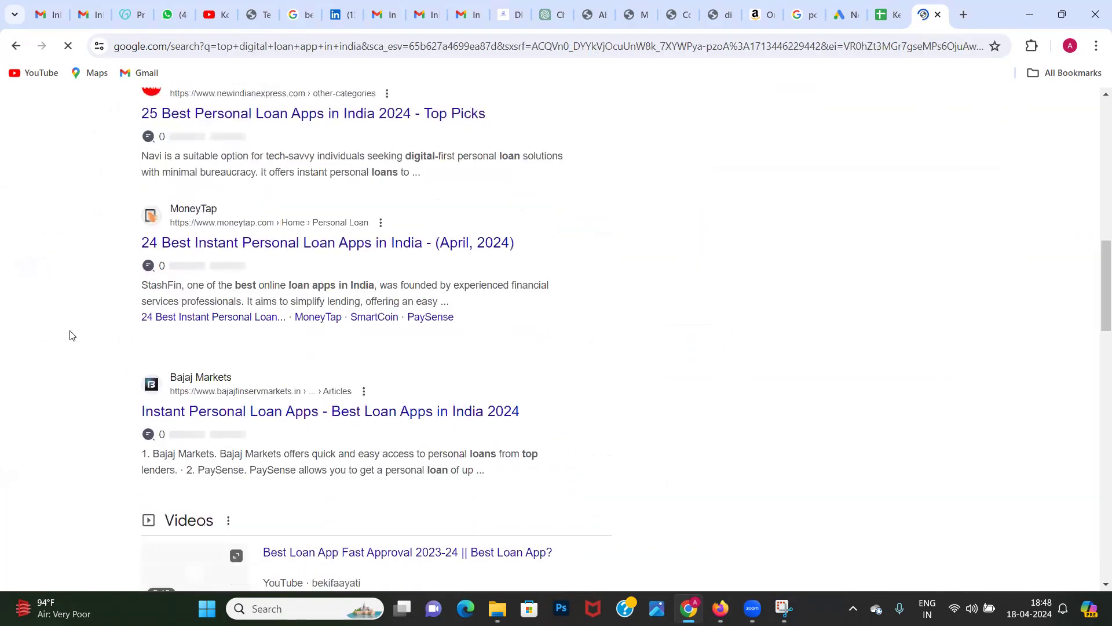
{"action": "scroll", "coordinate": [72, 335], "scroll_direction": "down", "scroll_amount": 12}
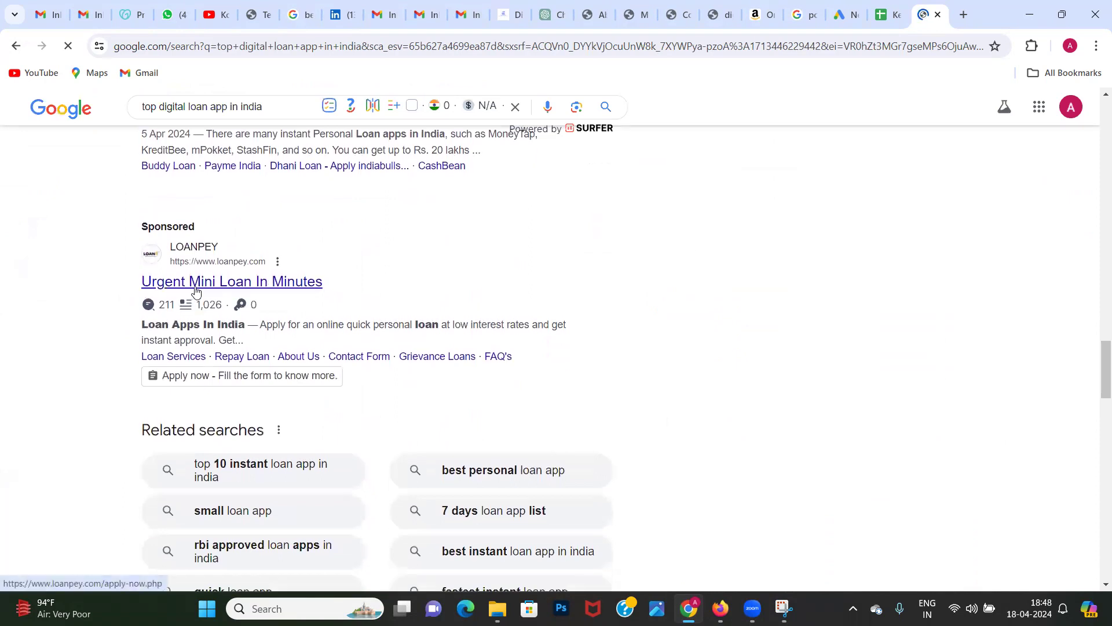
Step: Change the Google query from a loan app to a digital marketing agency in India and run the search
{"action": "double_click", "coordinate": [197, 107]}
{"action": "type", "text": "makreitng"}
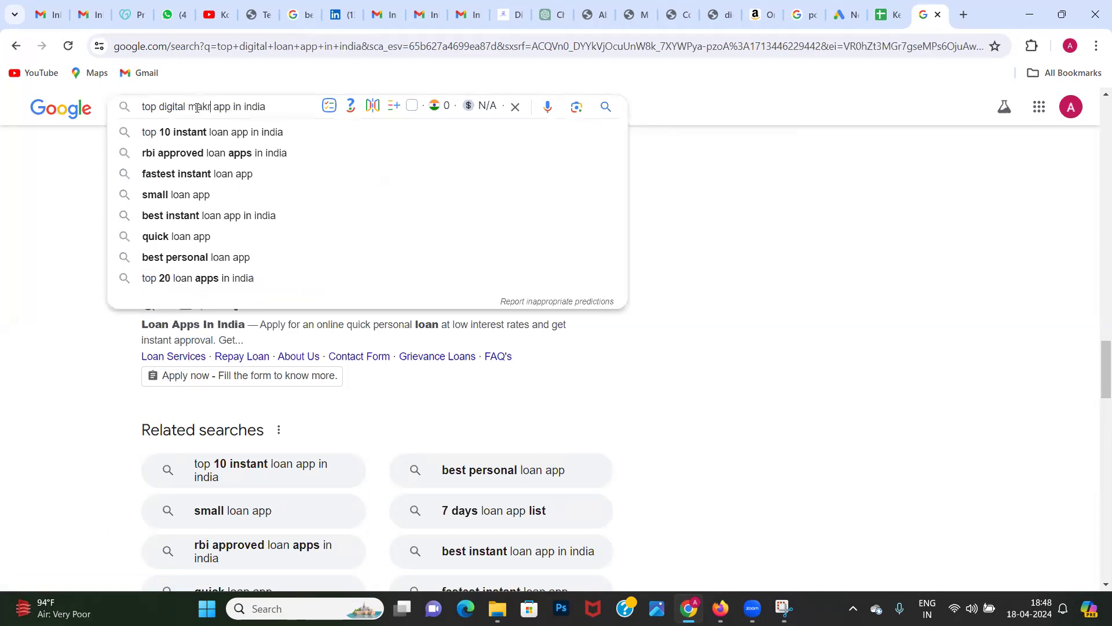
{"action": "type", "text": " agency"}
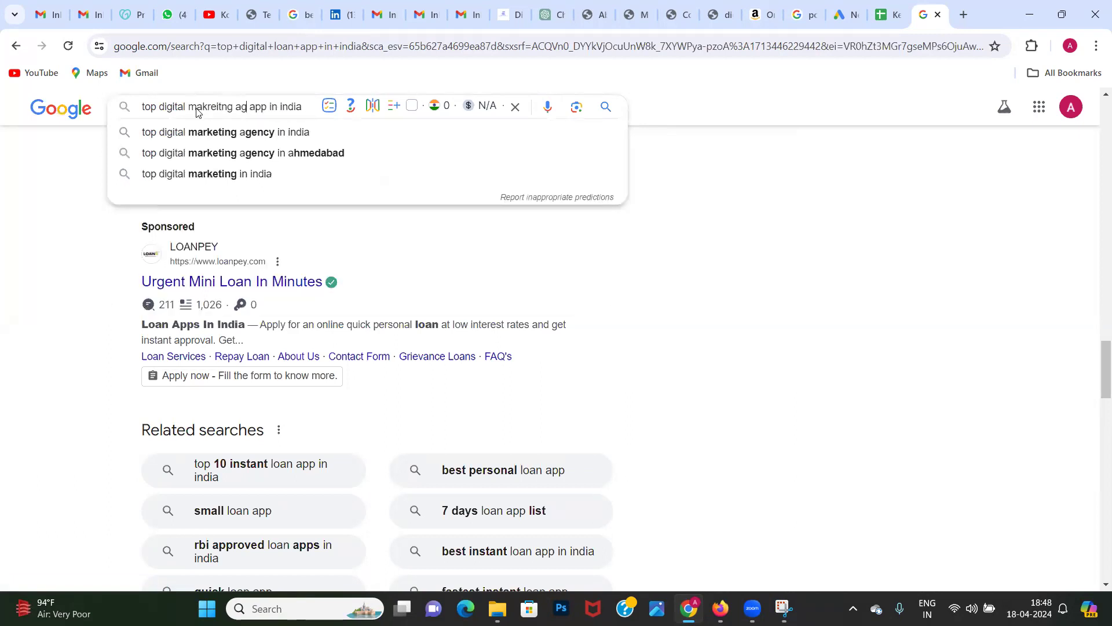
{"action": "double_click", "coordinate": [280, 107]}
{"action": "key", "text": "BackSpace"}
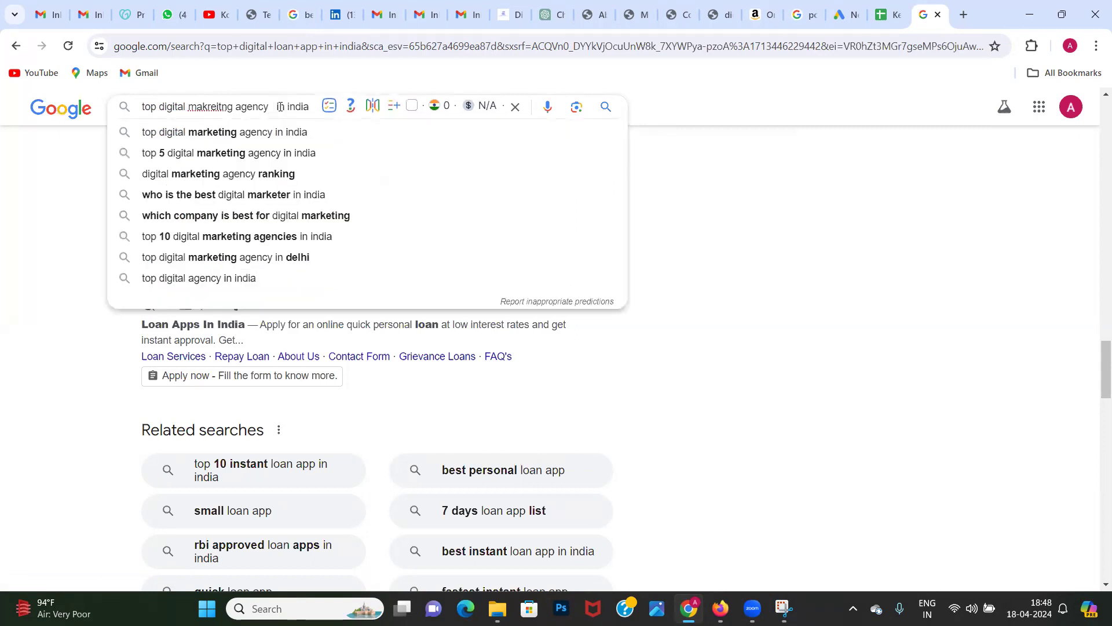
{"action": "key", "text": "BackSpace"}
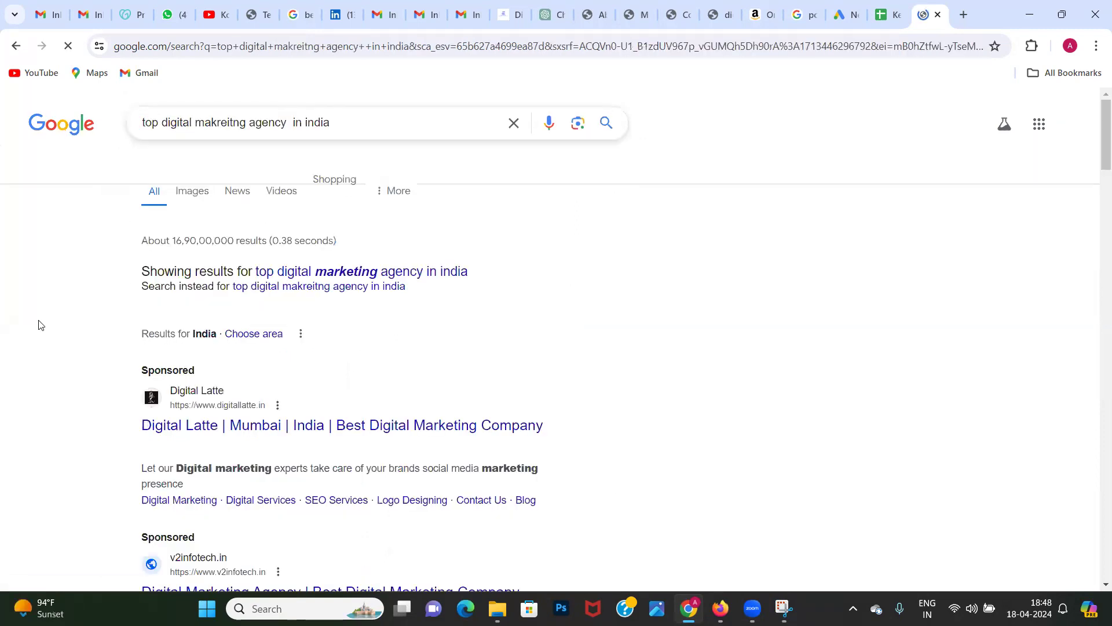
Step: Switch to the corrected query "top digital marketing agency in india" and open the sponsored v2infotech.in listing
{"action": "left_click", "coordinate": [292, 272]}
{"action": "scroll", "coordinate": [31, 362], "scroll_direction": "down", "scroll_amount": 8}
{"action": "scroll", "coordinate": [31, 362], "scroll_direction": "up", "scroll_amount": 4}
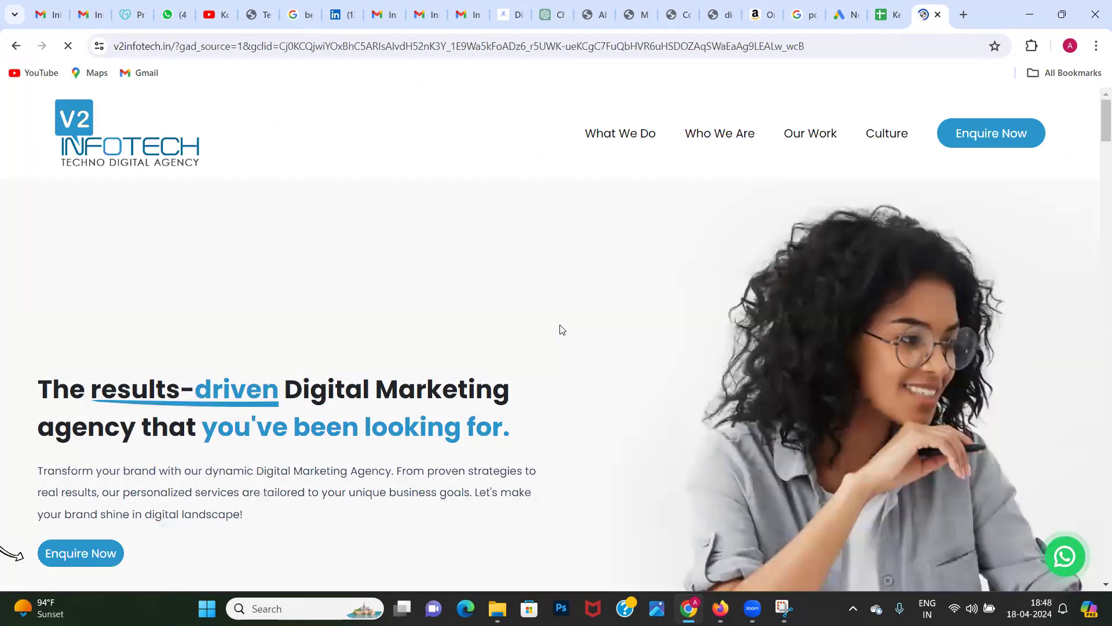
Step: Examine the V2Infotech landing page's introduction, experience figures, founder message and What We Serve section
{"action": "scroll", "coordinate": [560, 330], "scroll_direction": "down", "scroll_amount": 10}
{"action": "scroll", "coordinate": [561, 329], "scroll_direction": "down", "scroll_amount": 3}
{"action": "scroll", "coordinate": [561, 330], "scroll_direction": "up", "scroll_amount": 3}
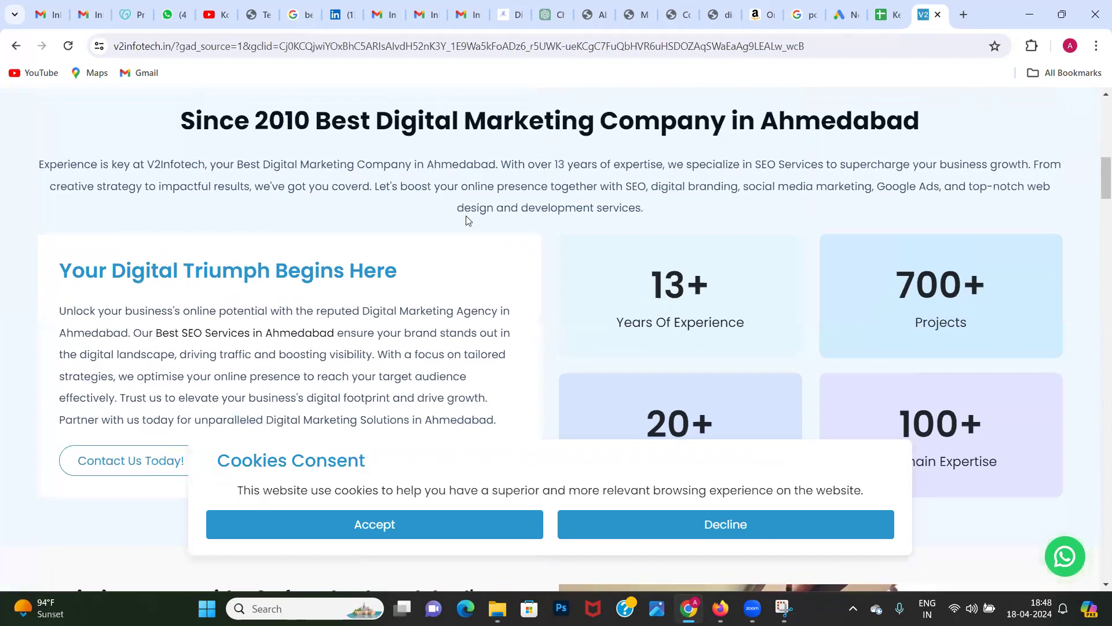
{"action": "scroll", "coordinate": [732, 175], "scroll_direction": "down", "scroll_amount": 10}
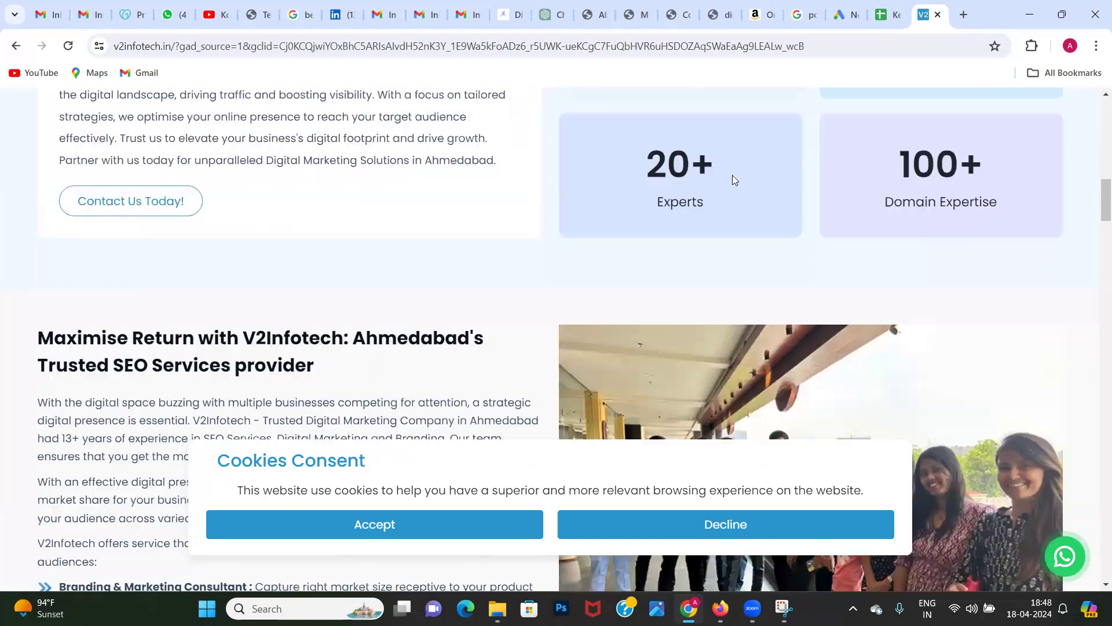
{"action": "scroll", "coordinate": [732, 175], "scroll_direction": "down", "scroll_amount": 15}
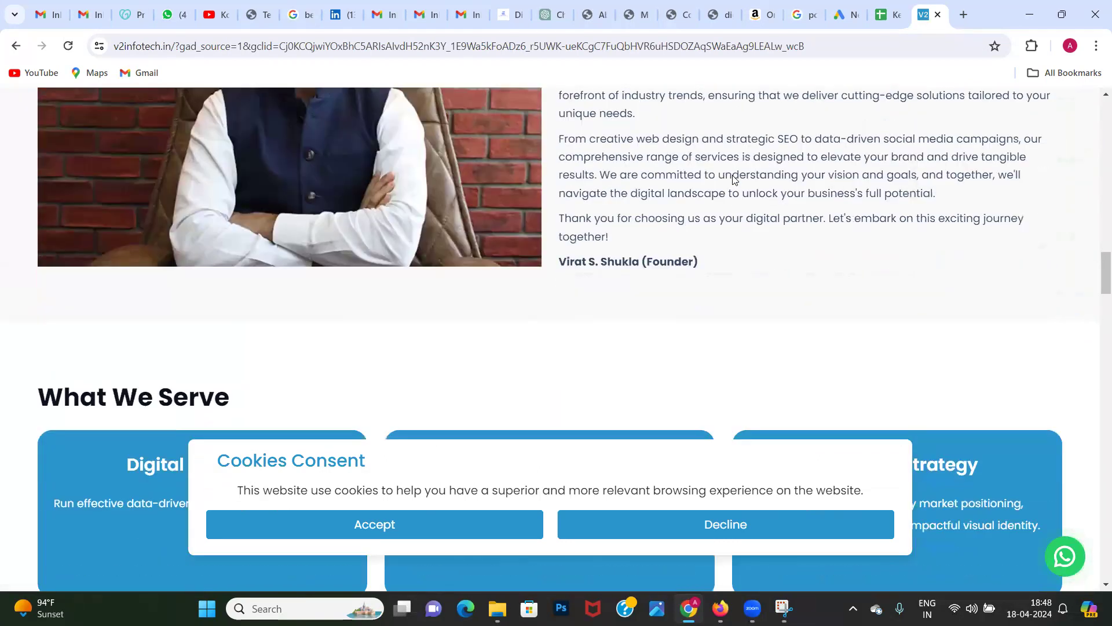
{"action": "scroll", "coordinate": [733, 181], "scroll_direction": "down", "scroll_amount": 1}
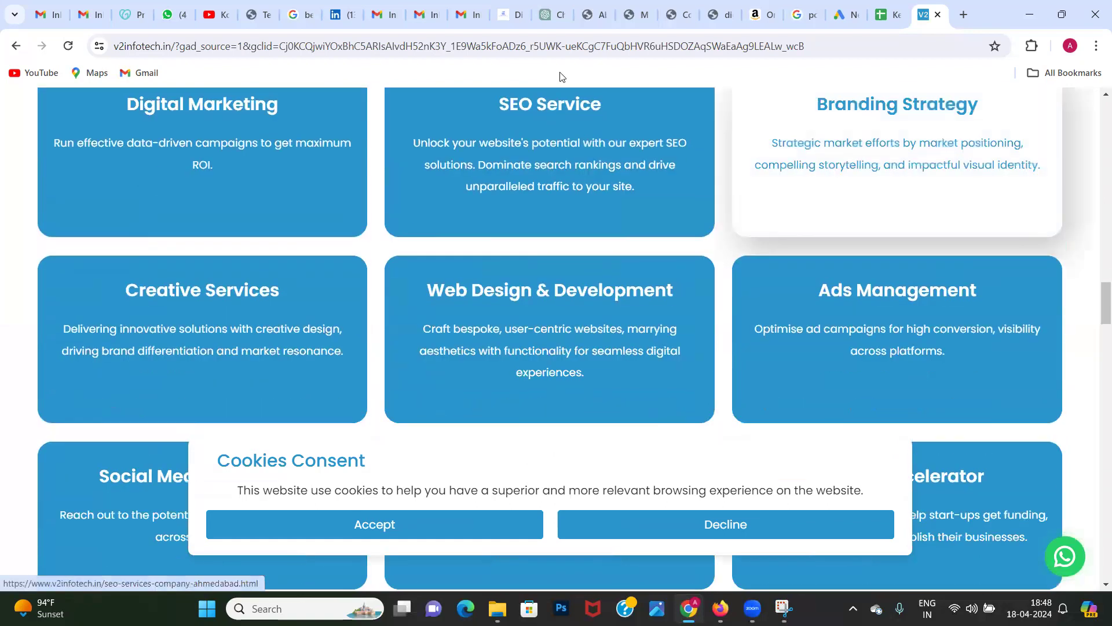
{"action": "scroll", "coordinate": [545, 296], "scroll_direction": "down", "scroll_amount": 10}
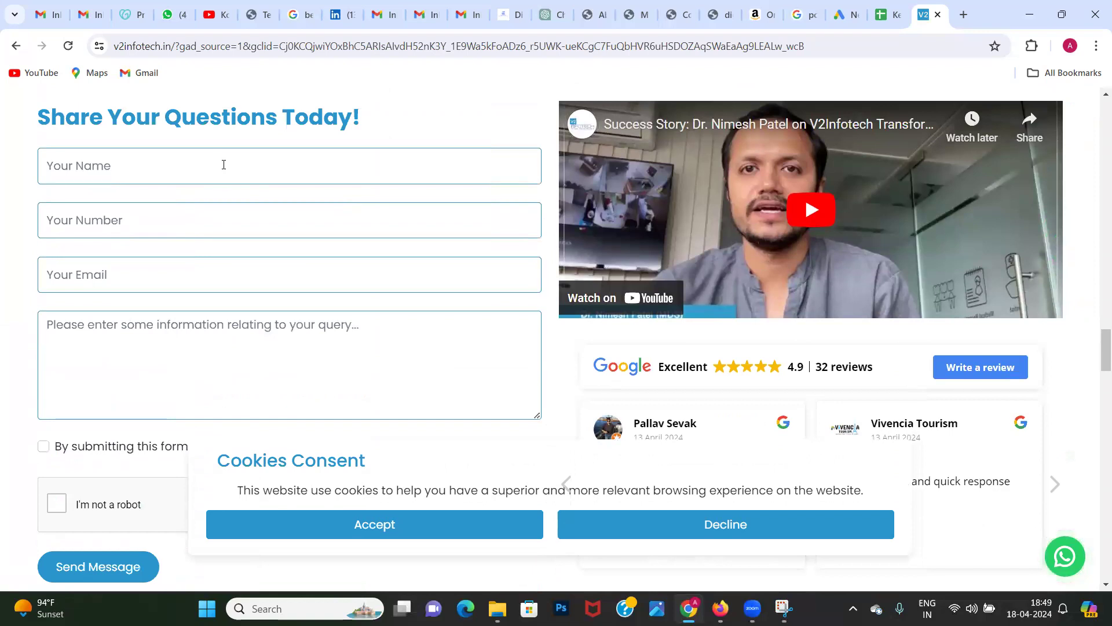
Step: Inspect the name, number, email and query fields of the "Share Your Questions Today!" enquiry form
{"action": "left_click", "coordinate": [223, 164]}
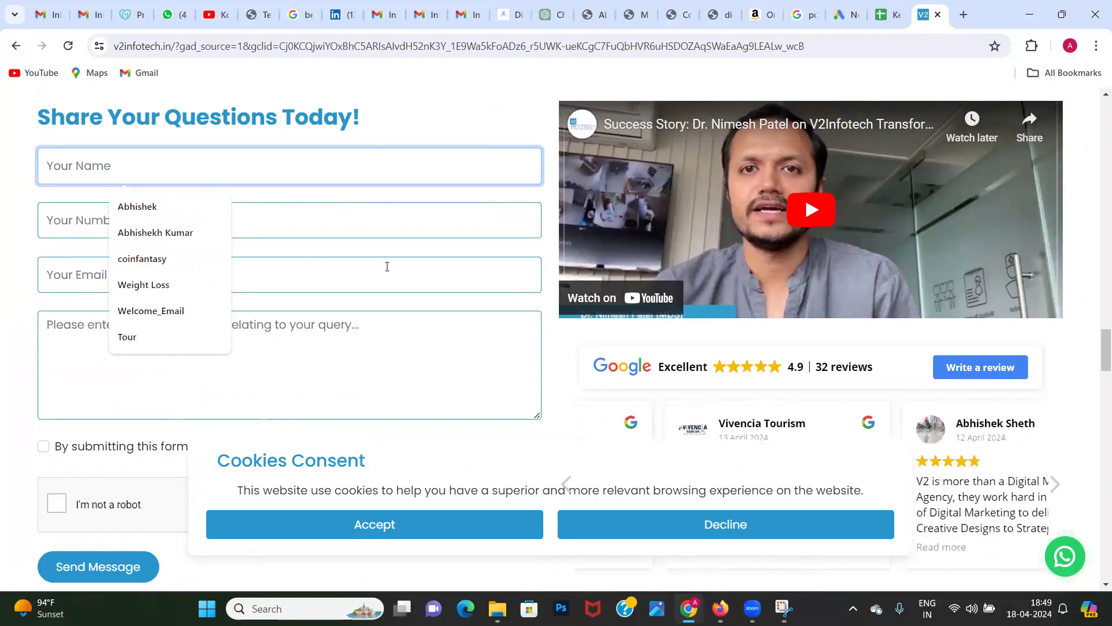
{"action": "left_click", "coordinate": [390, 228]}
{"action": "scroll", "coordinate": [390, 230], "scroll_direction": "down", "scroll_amount": 2}
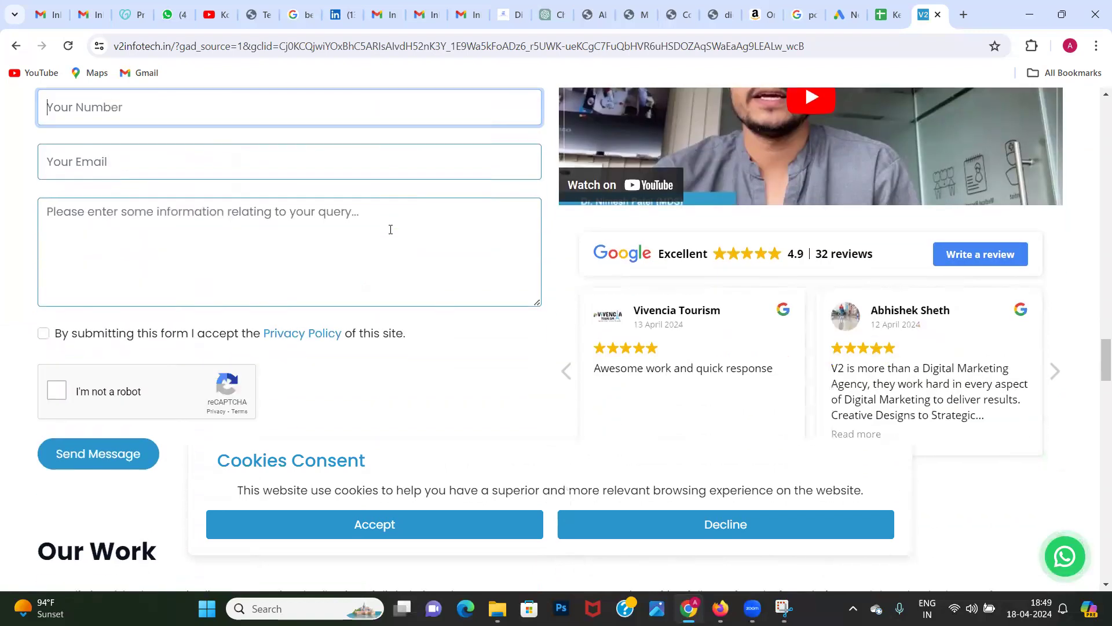
Step: Decline the V2Infotech site's cookies and review the sample creatives in its Our Work section
{"action": "scroll", "coordinate": [391, 229], "scroll_direction": "down", "scroll_amount": 10}
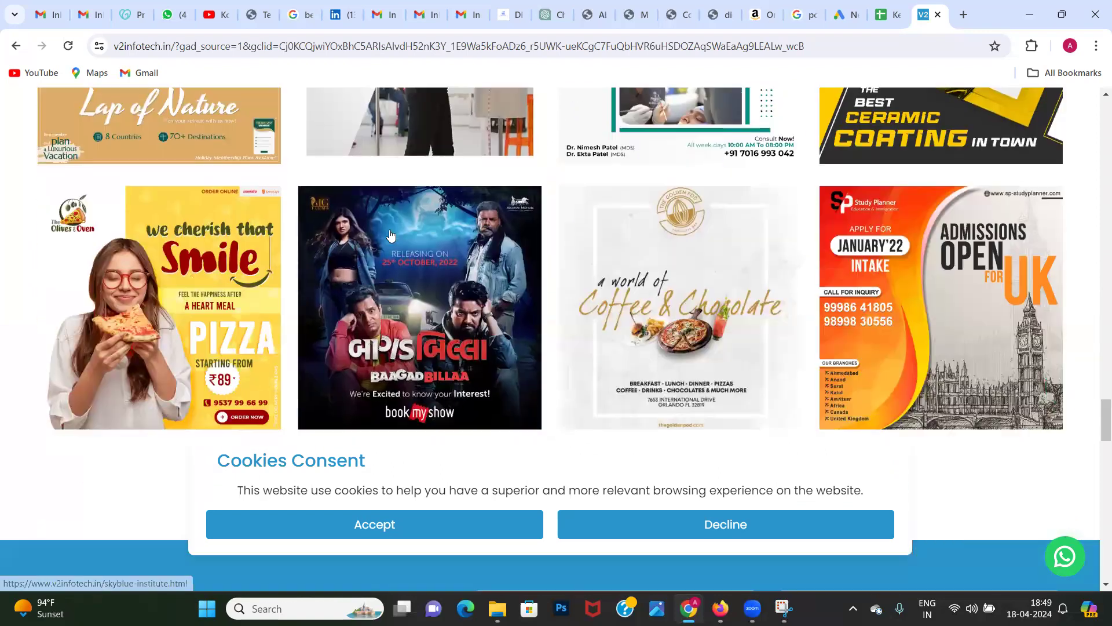
{"action": "left_click", "coordinate": [697, 531]}
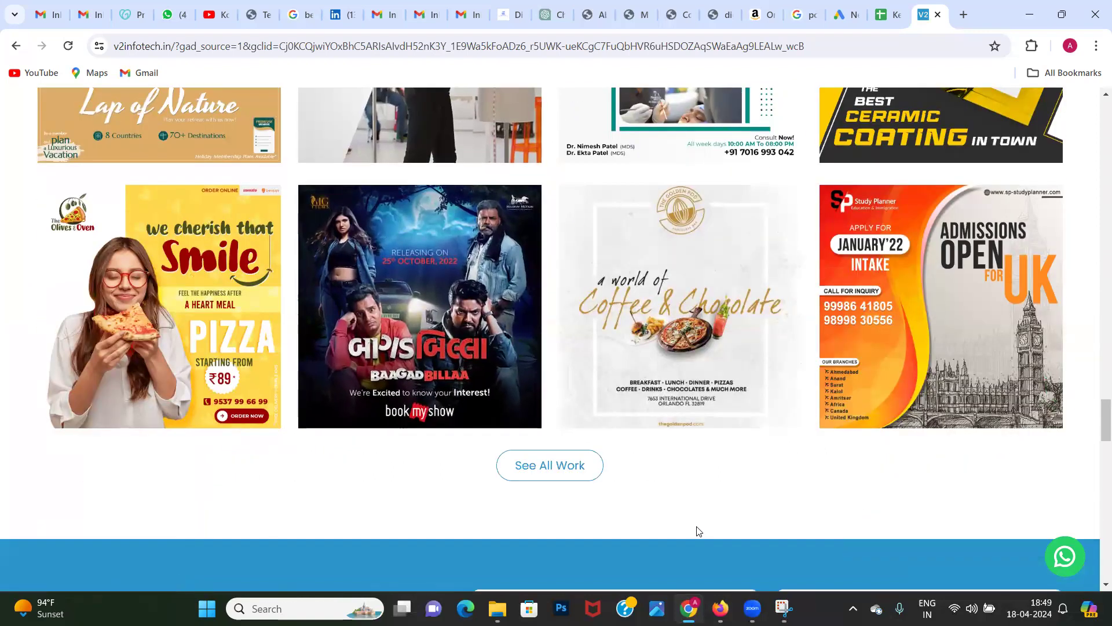
{"action": "scroll", "coordinate": [501, 324], "scroll_direction": "down", "scroll_amount": 4}
{"action": "scroll", "coordinate": [502, 324], "scroll_direction": "up", "scroll_amount": 8}
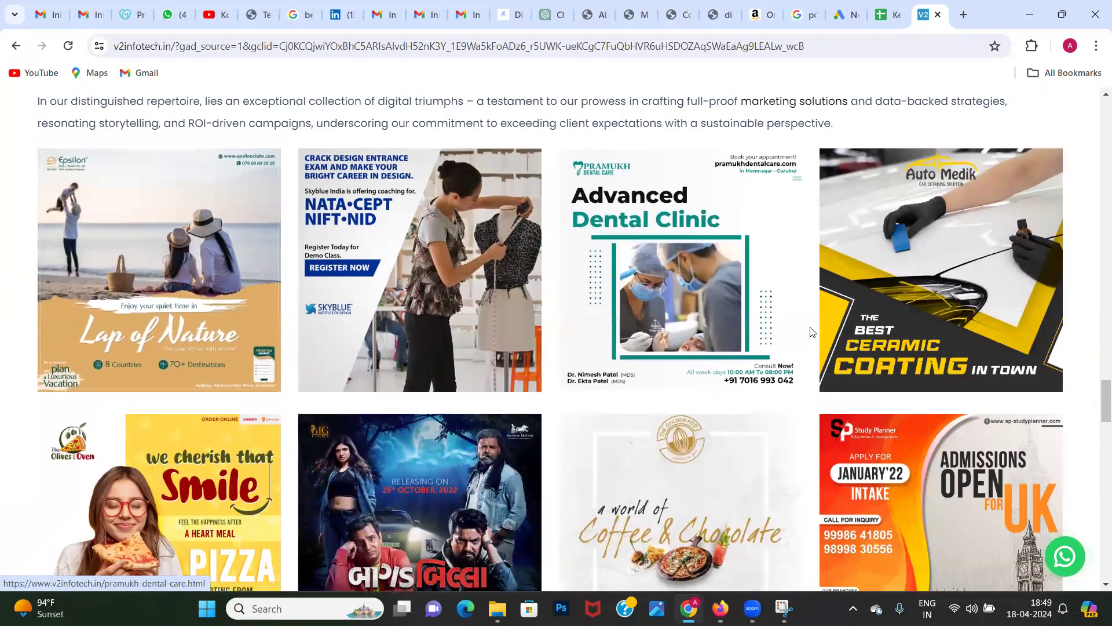
{"action": "scroll", "coordinate": [810, 328], "scroll_direction": "down", "scroll_amount": 12}
{"action": "scroll", "coordinate": [810, 328], "scroll_direction": "up", "scroll_amount": 20}
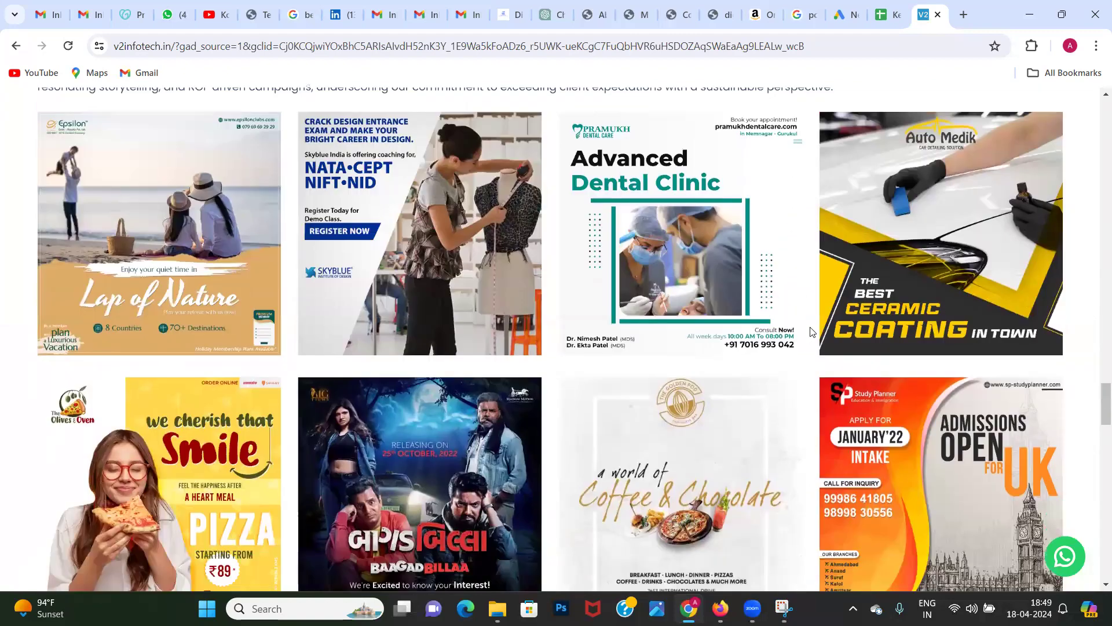
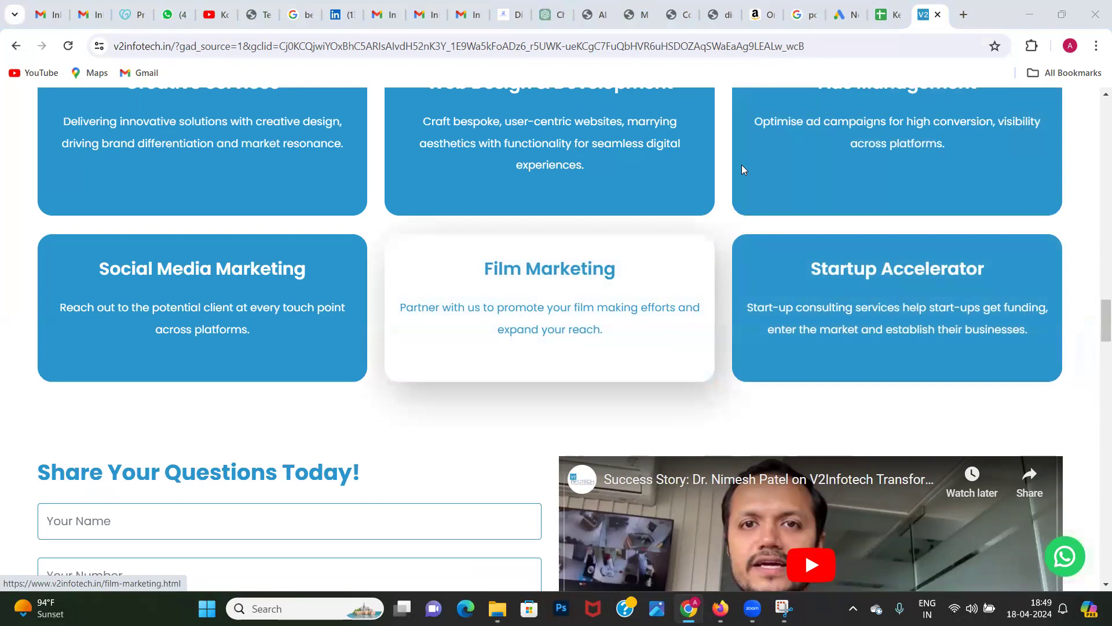
Step: Return to the Google Ads new campaign page, reselect the Website traffic objective, and continue with its Page views conversion goal
{"action": "left_click", "coordinate": [846, 13]}
{"action": "scroll", "coordinate": [487, 385], "scroll_direction": "up", "scroll_amount": 4}
{"action": "scroll", "coordinate": [487, 389], "scroll_direction": "up", "scroll_amount": 1}
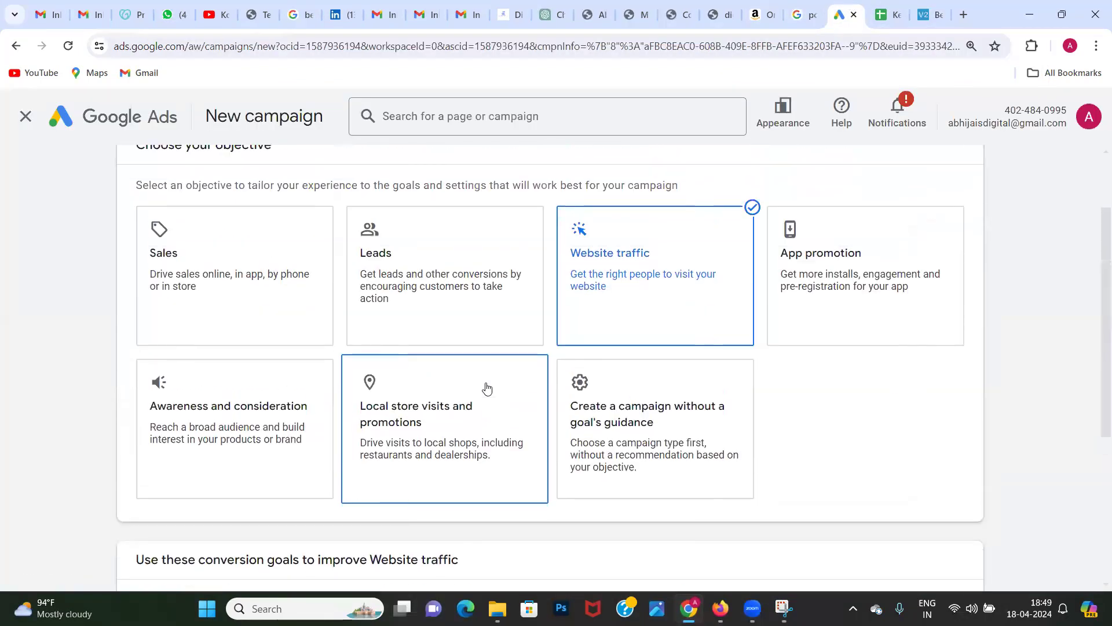
{"action": "left_click", "coordinate": [650, 271]}
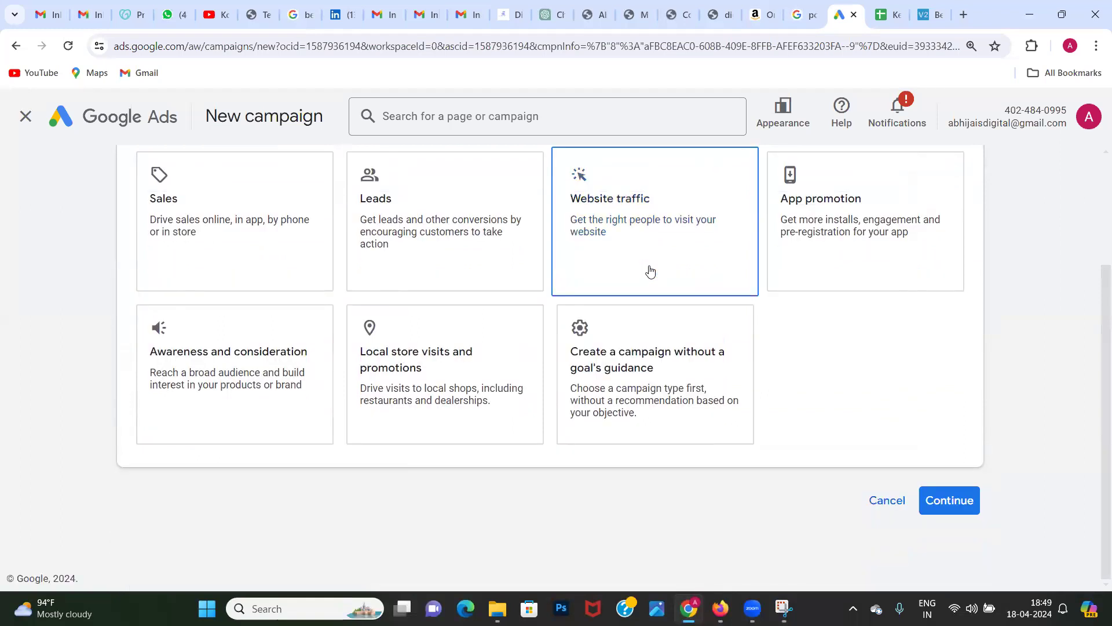
{"action": "left_click", "coordinate": [650, 271]}
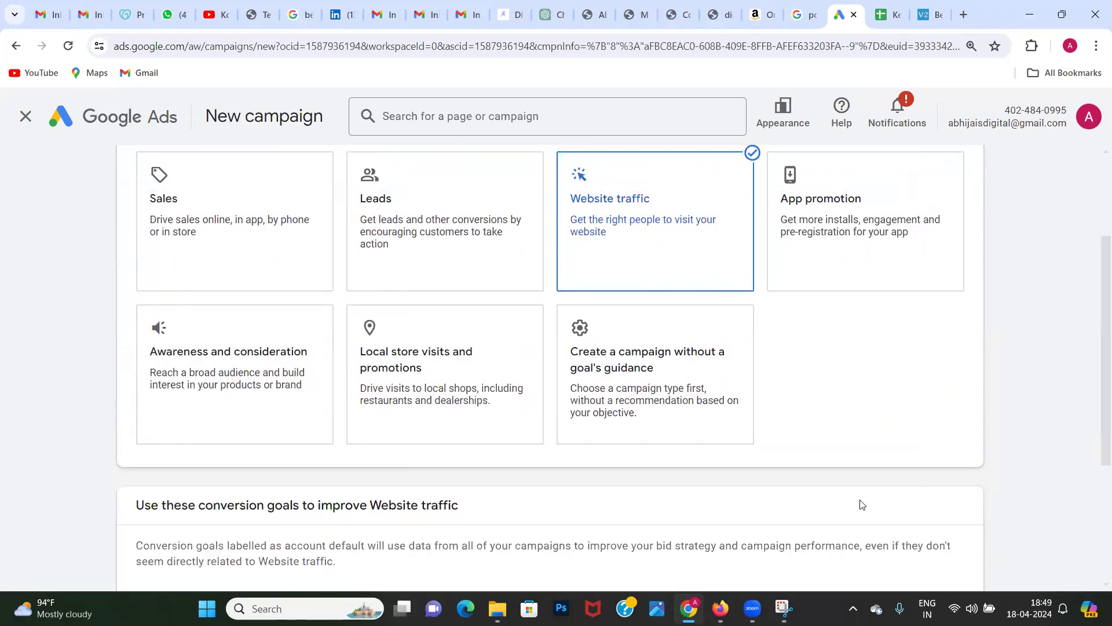
{"action": "scroll", "coordinate": [806, 324], "scroll_direction": "down", "scroll_amount": 2}
{"action": "scroll", "coordinate": [806, 324], "scroll_direction": "down", "scroll_amount": 3}
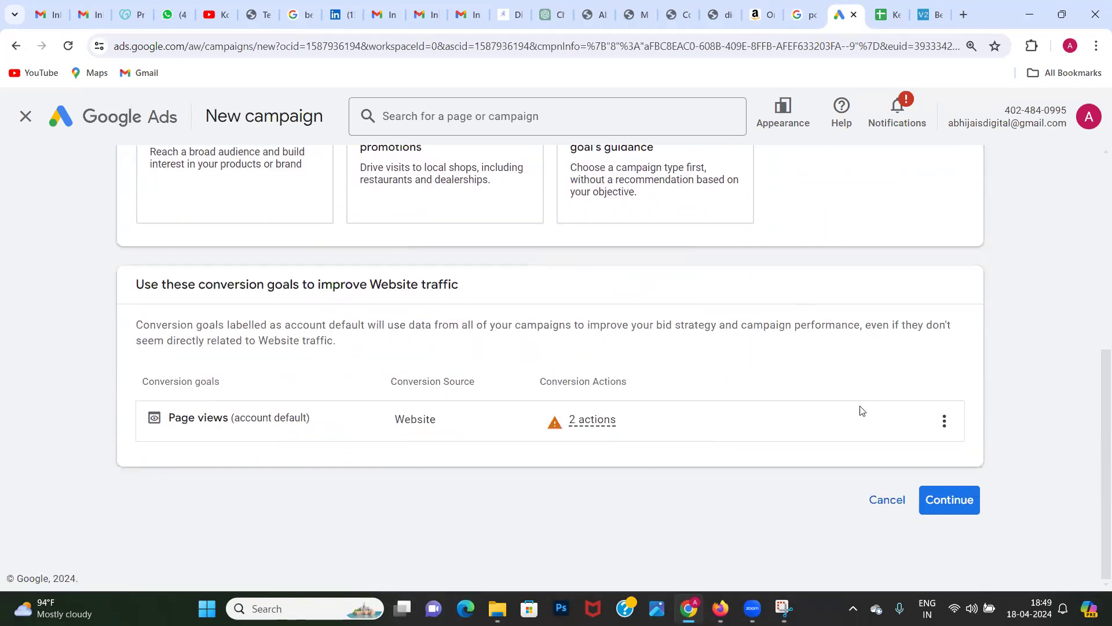
{"action": "left_click", "coordinate": [962, 502]}
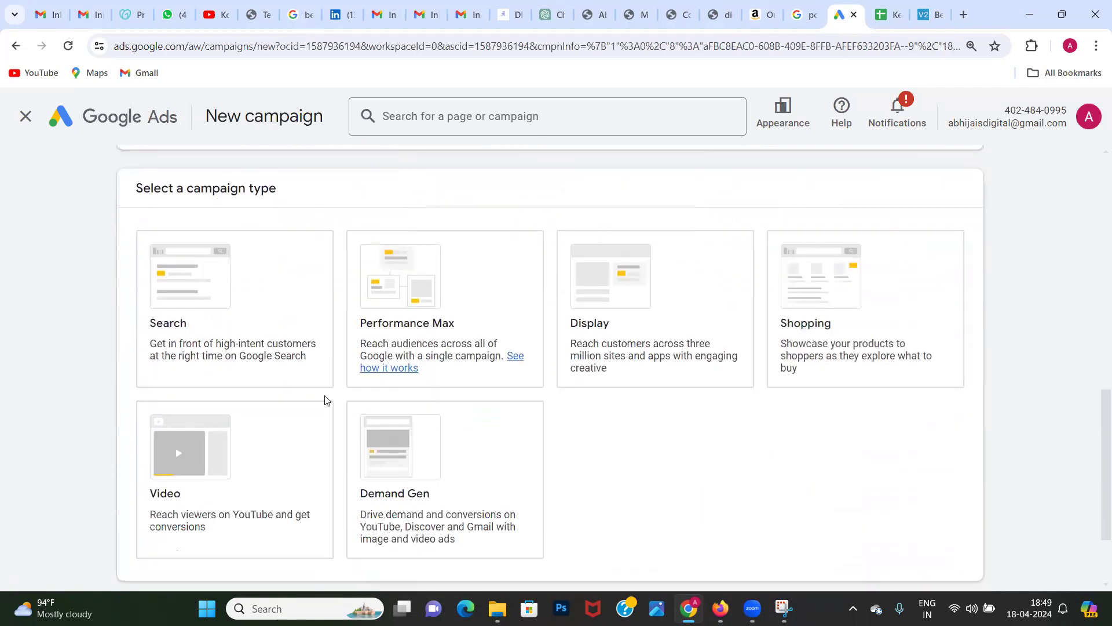
Step: Choose Search as the campaign type and review the website and campaign name settings below it
{"action": "left_click", "coordinate": [199, 359]}
{"action": "left_click", "coordinate": [200, 343]}
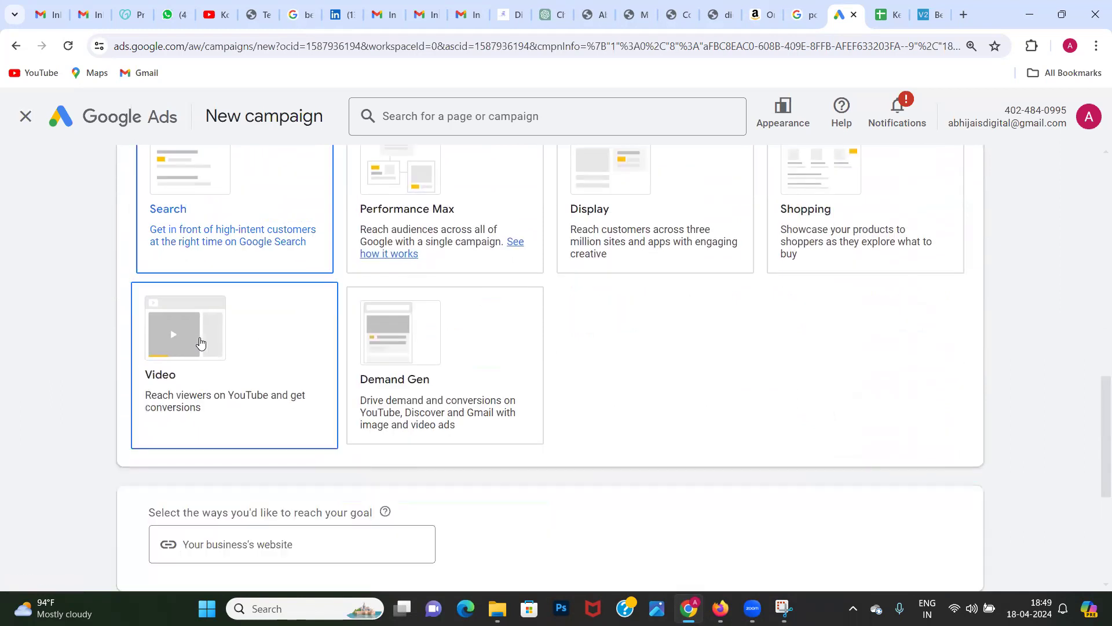
{"action": "scroll", "coordinate": [809, 490], "scroll_direction": "down", "scroll_amount": 2}
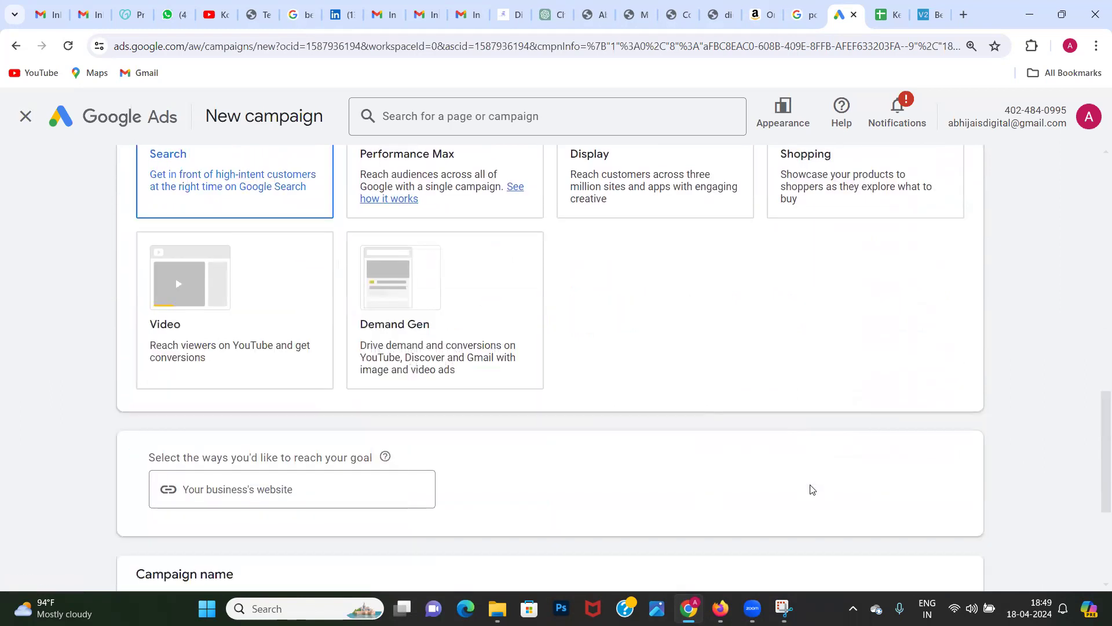
{"action": "left_click", "coordinate": [387, 443]}
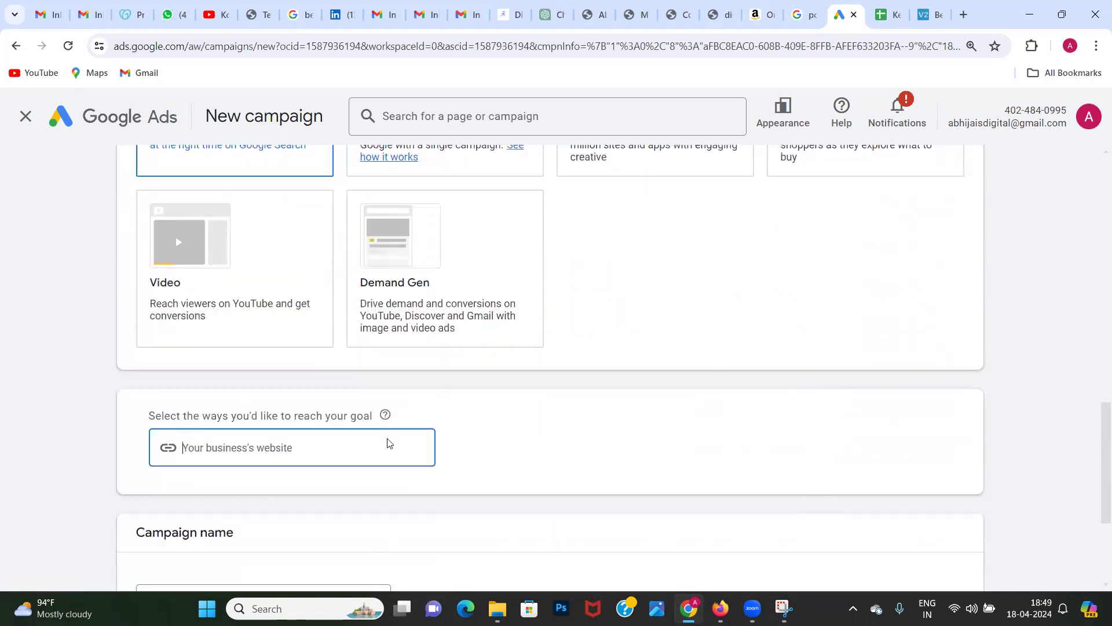
{"action": "scroll", "coordinate": [387, 443], "scroll_direction": "up", "scroll_amount": 3}
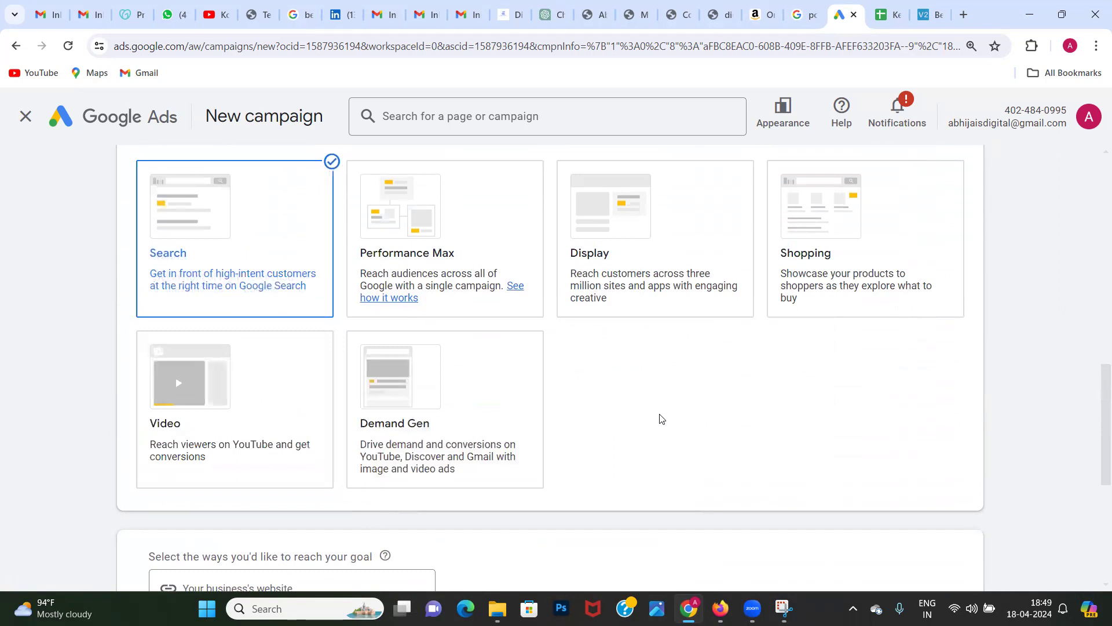
{"action": "scroll", "coordinate": [661, 419], "scroll_direction": "down", "scroll_amount": 2}
{"action": "scroll", "coordinate": [662, 419], "scroll_direction": "down", "scroll_amount": 1}
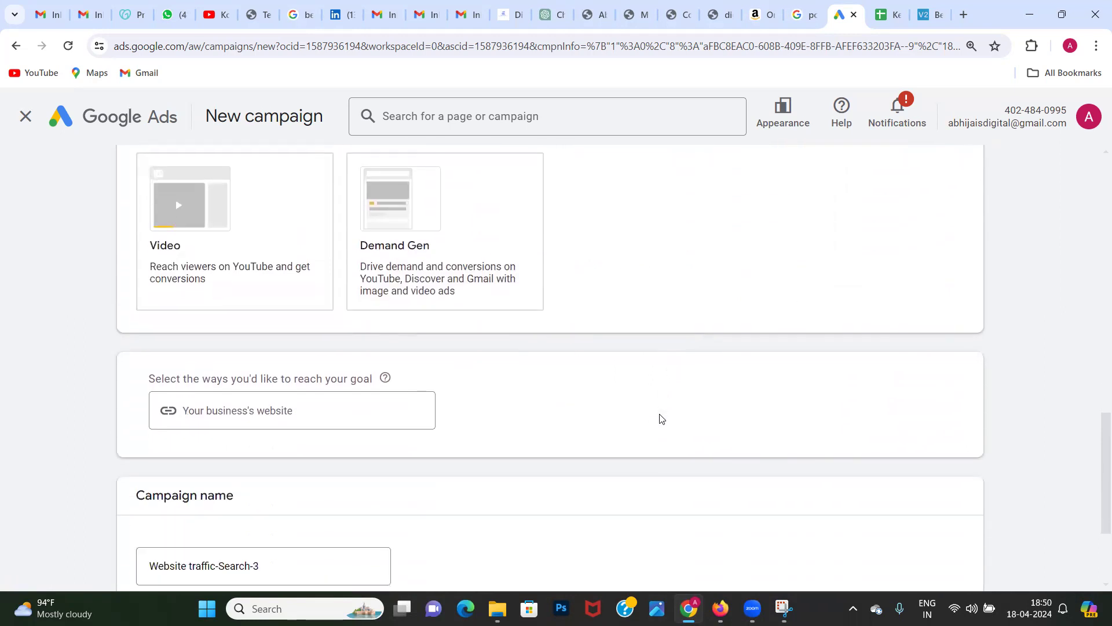
{"action": "scroll", "coordinate": [661, 419], "scroll_direction": "down", "scroll_amount": 3}
{"action": "left_click", "coordinate": [299, 255]}
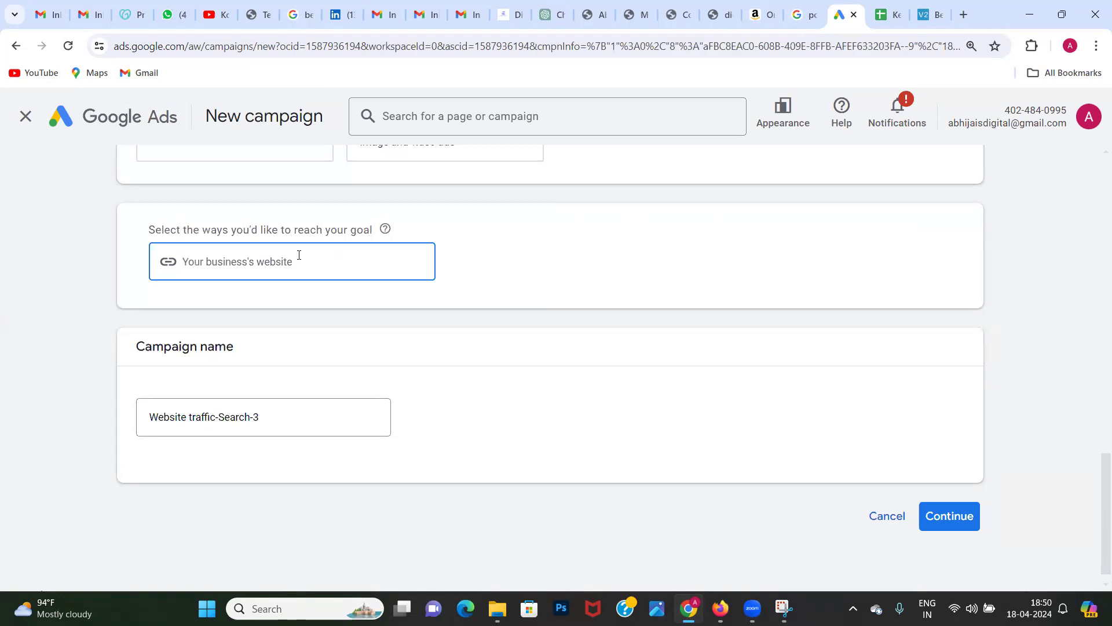
{"action": "type", "text": "digital"}
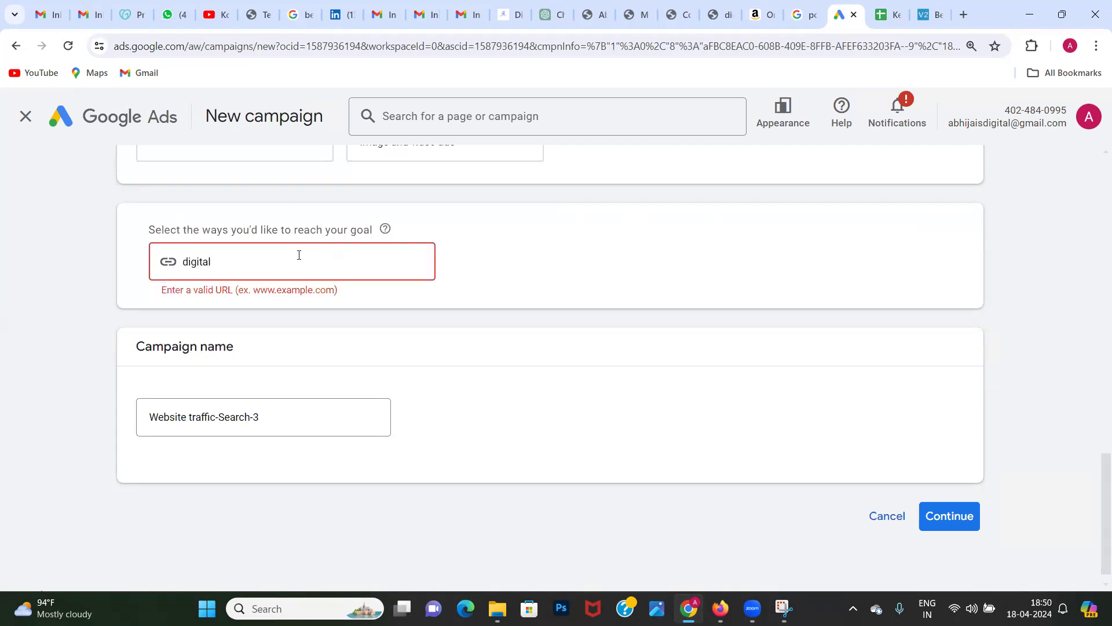
{"action": "type", "text": "naukri"}
{"action": "key", "text": "BackSpace"}
{"action": "key", "text": "BackSpace"}
{"action": "key", "text": "BackSpace"}
{"action": "key", "text": "BackSpace"}
{"action": "key", "text": "BackSpace"}
{"action": "key", "text": "BackSpace"}
{"action": "key", "text": "BackSpace"}
{"action": "key", "text": "BackSpace"}
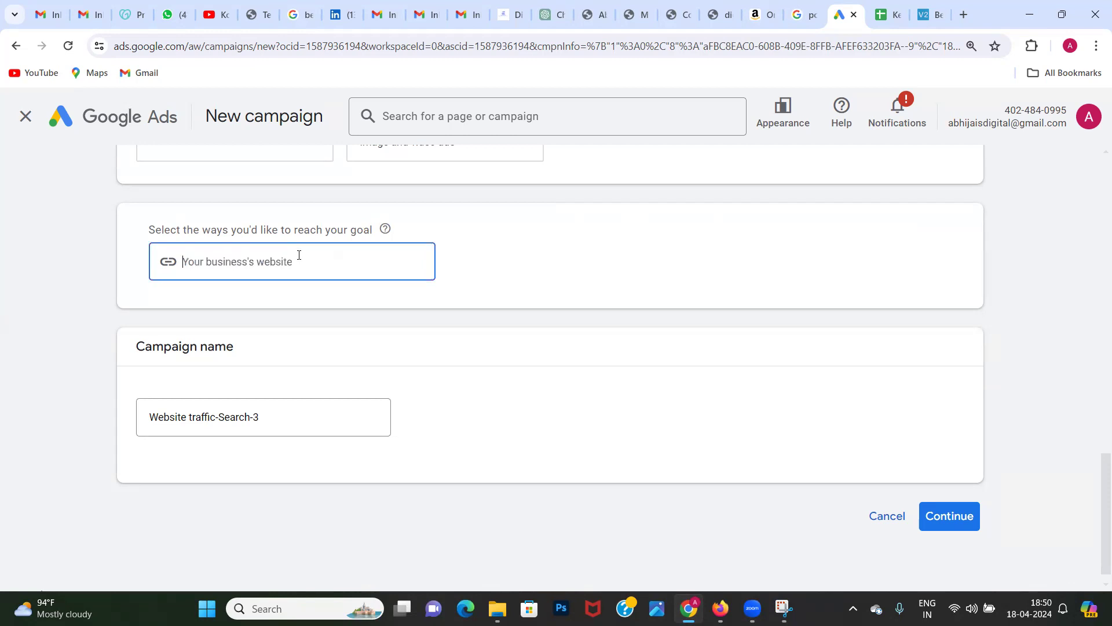
Step: Open digitalnaukri.in in a new browser tab and copy its address
{"action": "scroll", "coordinate": [432, 150], "scroll_direction": "up", "scroll_amount": 2}
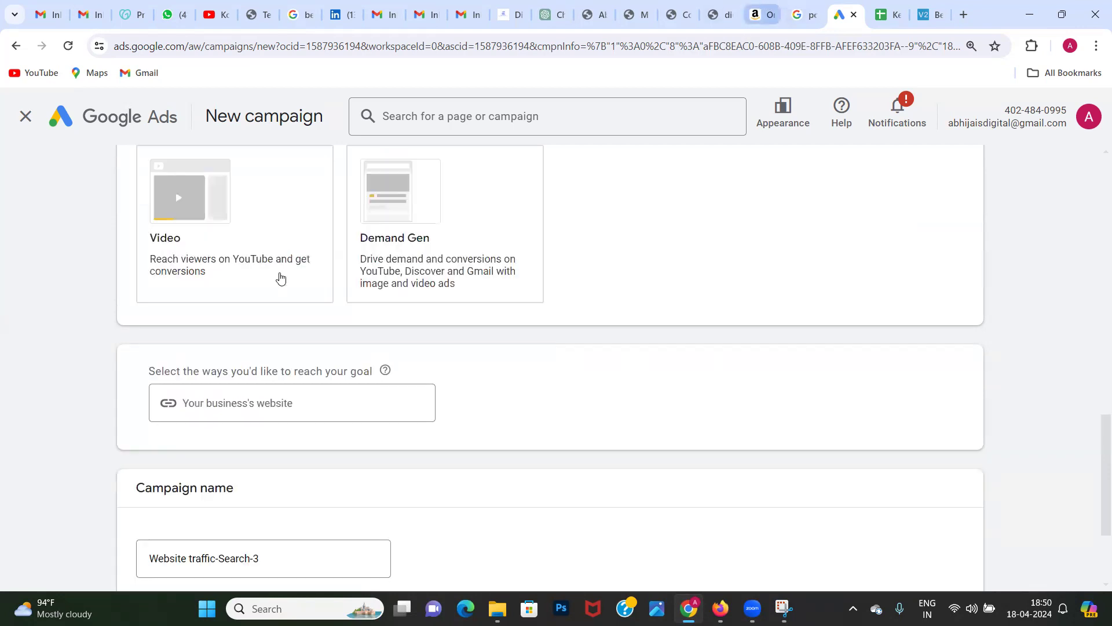
{"action": "left_click", "coordinate": [203, 402]}
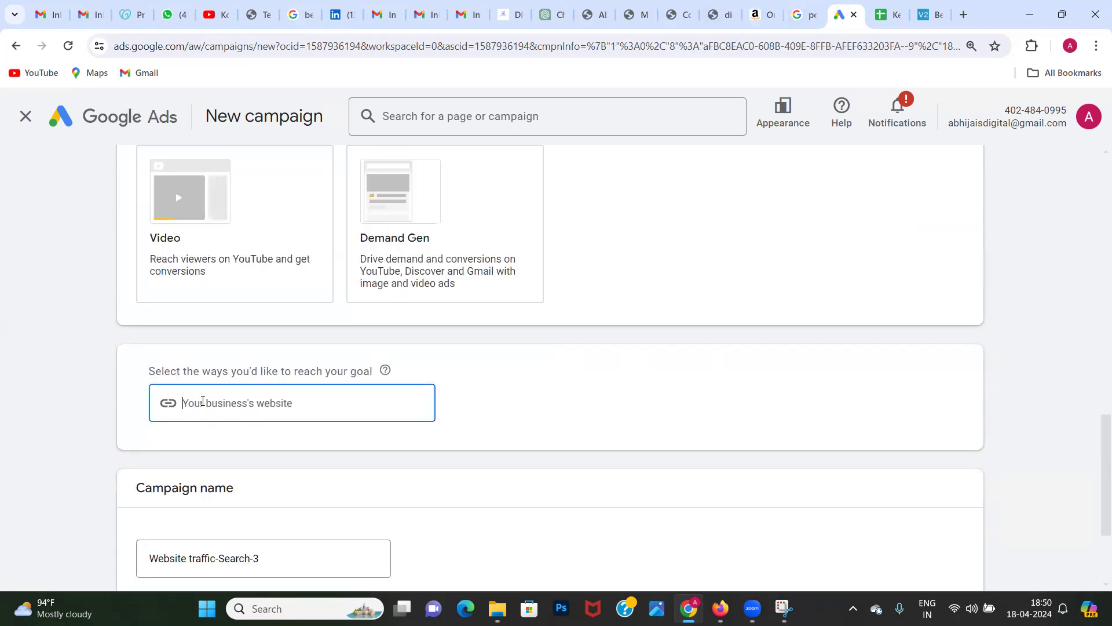
{"action": "left_click", "coordinate": [971, 18]}
{"action": "type", "text": "di"}
{"action": "key", "text": "Return"}
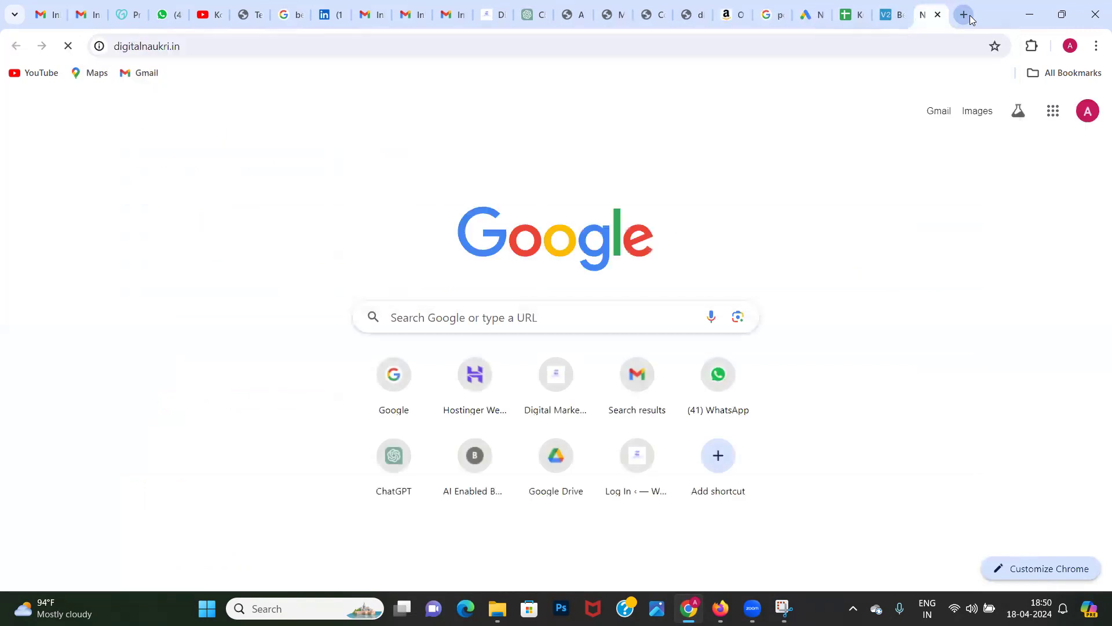
{"action": "left_click", "coordinate": [192, 47]}
{"action": "key", "text": "ctrl+c"}
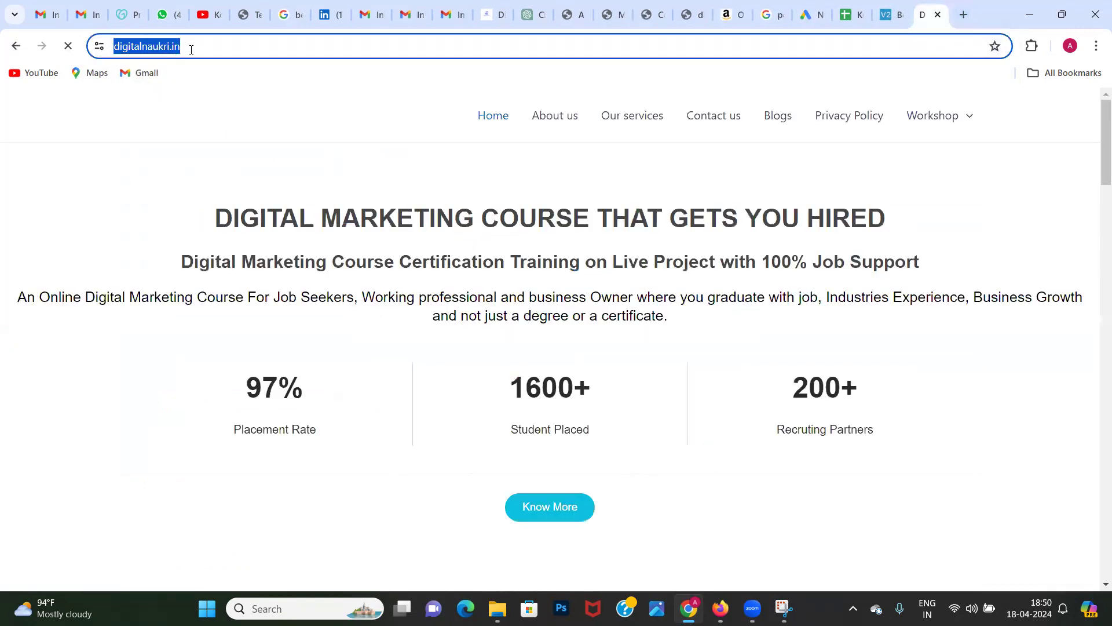
{"action": "left_click", "coordinate": [812, 15]}
{"action": "left_click", "coordinate": [283, 406]}
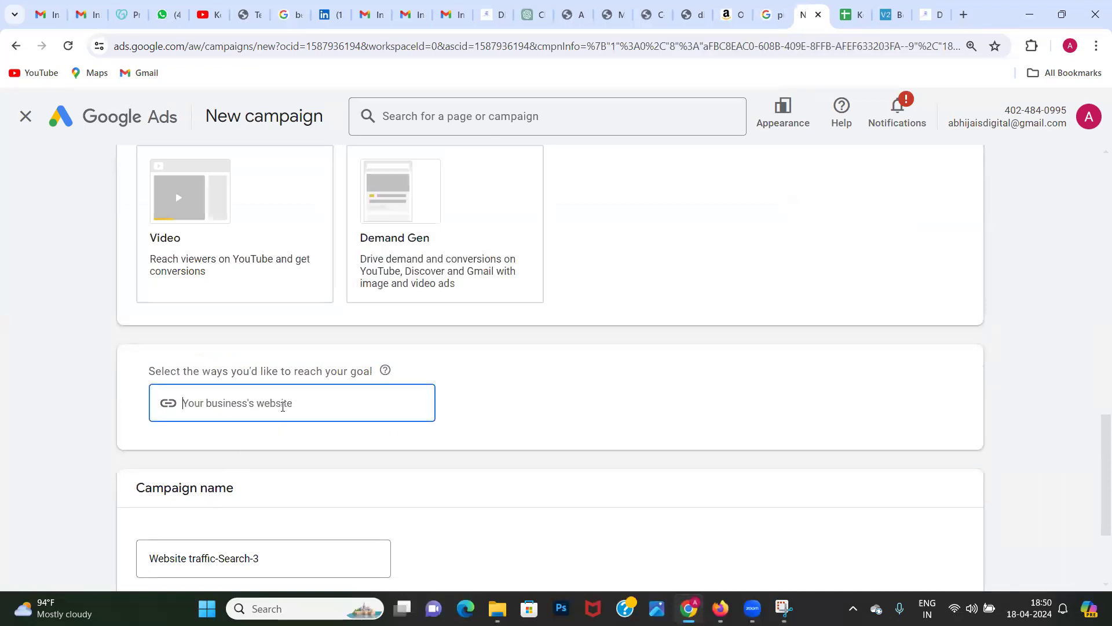
{"action": "key", "text": "ctrl+v"}
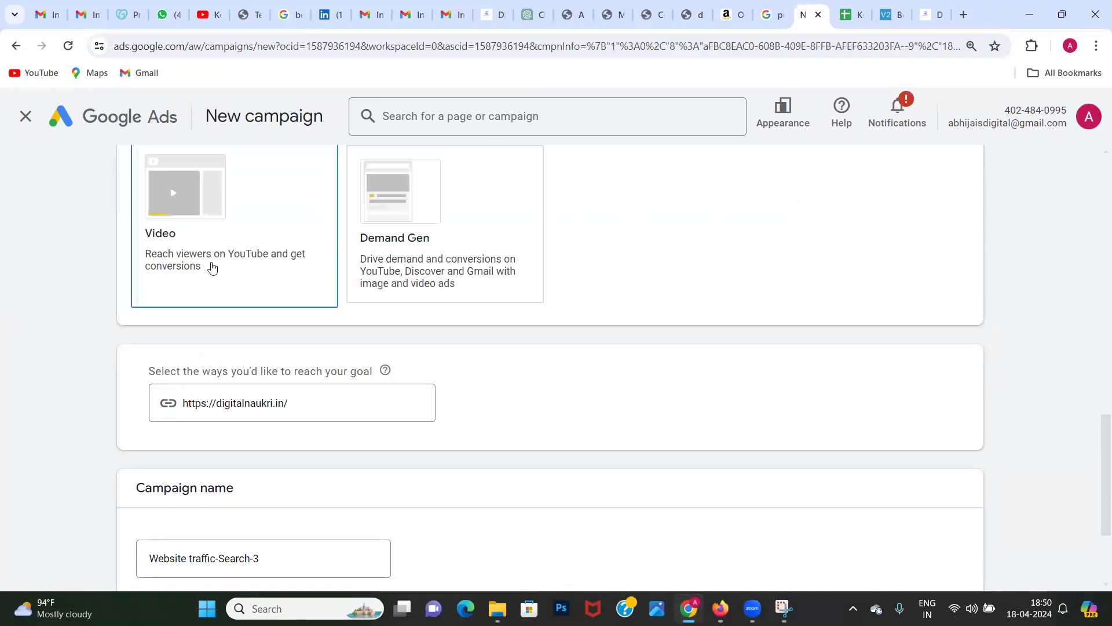
Step: Name the campaign "Digital Marketing Course Jaipur 18th April 2024" and continue to the Bidding settings
{"action": "scroll", "coordinate": [75, 401], "scroll_direction": "down", "scroll_amount": 1}
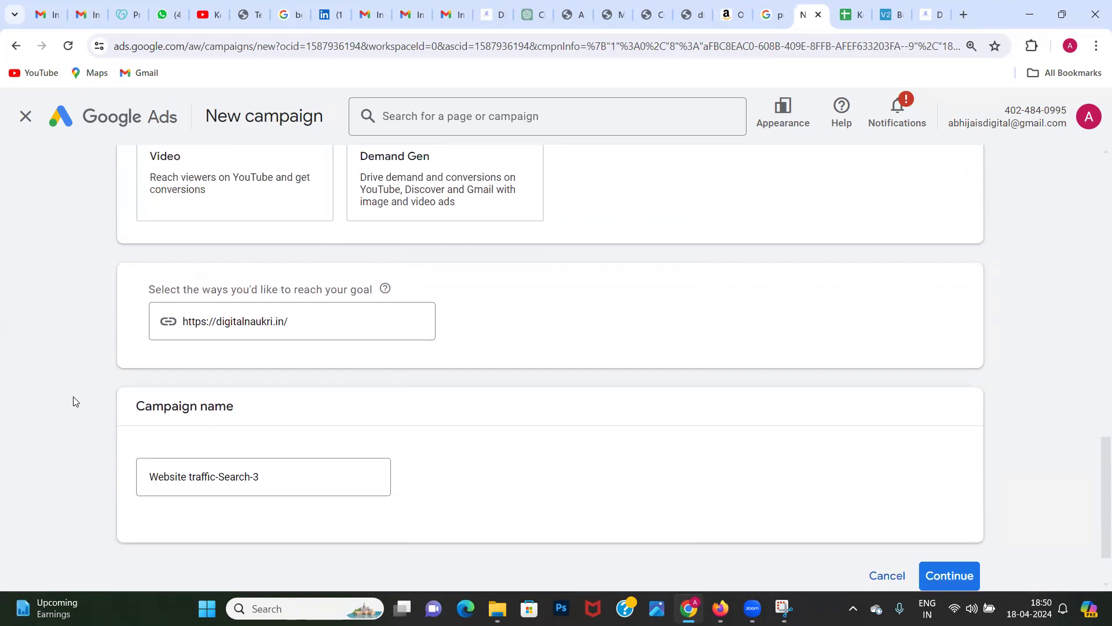
{"action": "scroll", "coordinate": [76, 400], "scroll_direction": "down", "scroll_amount": 1}
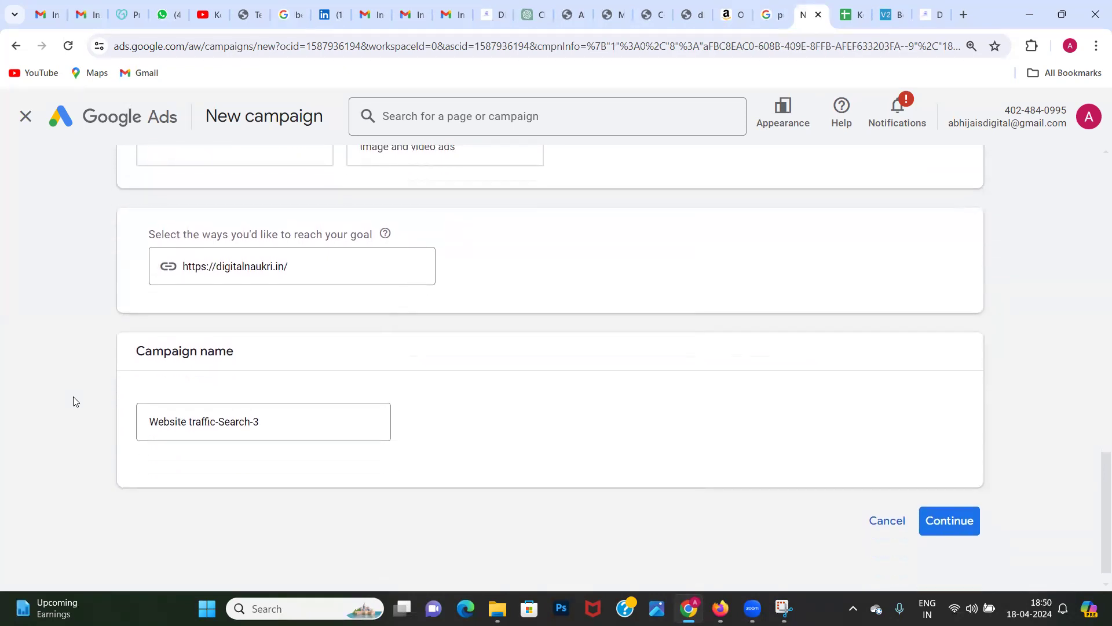
{"action": "scroll", "coordinate": [82, 397], "scroll_direction": "up", "scroll_amount": 3}
{"action": "scroll", "coordinate": [72, 397], "scroll_direction": "down", "scroll_amount": 3}
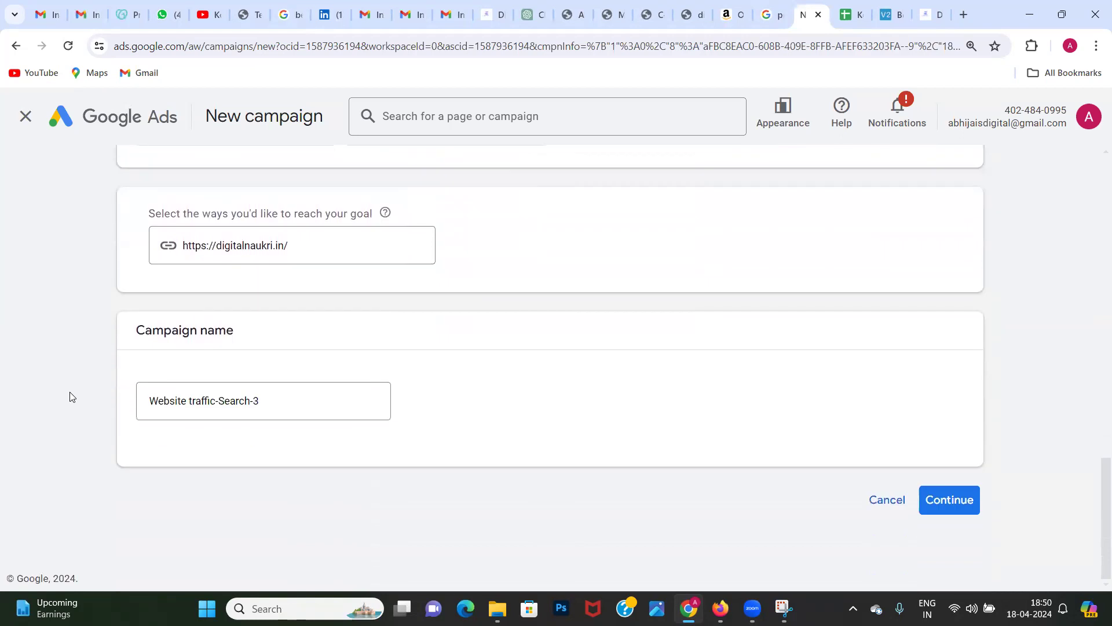
{"action": "triple_click", "coordinate": [241, 399]}
{"action": "type", "text": "Digital Mare"}
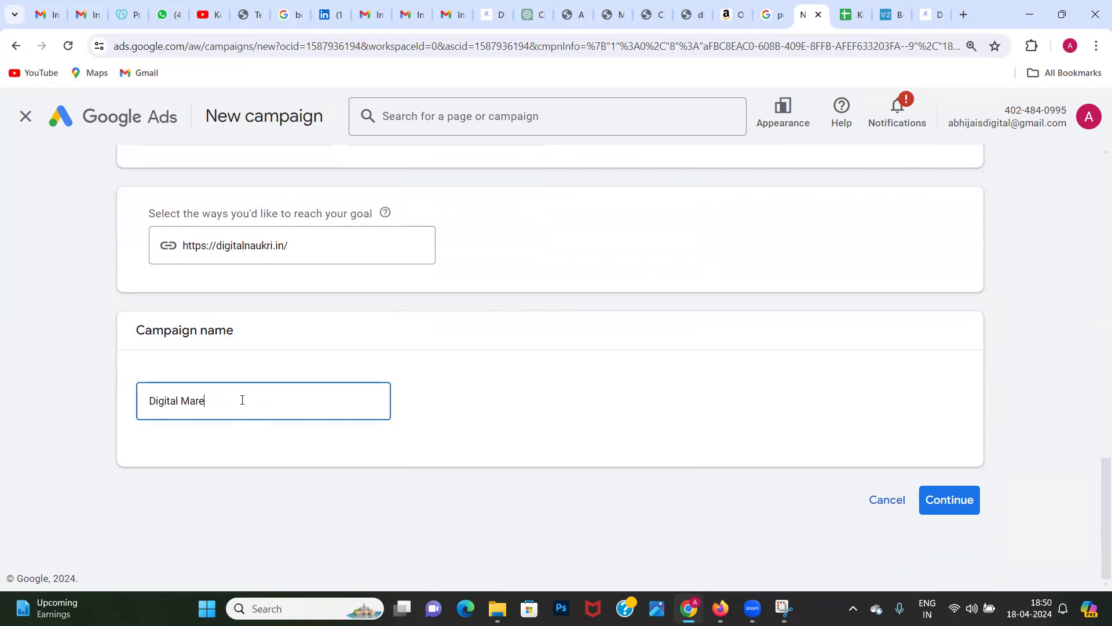
{"action": "type", "text": "rketing Course Jaipur 18th April 29"}
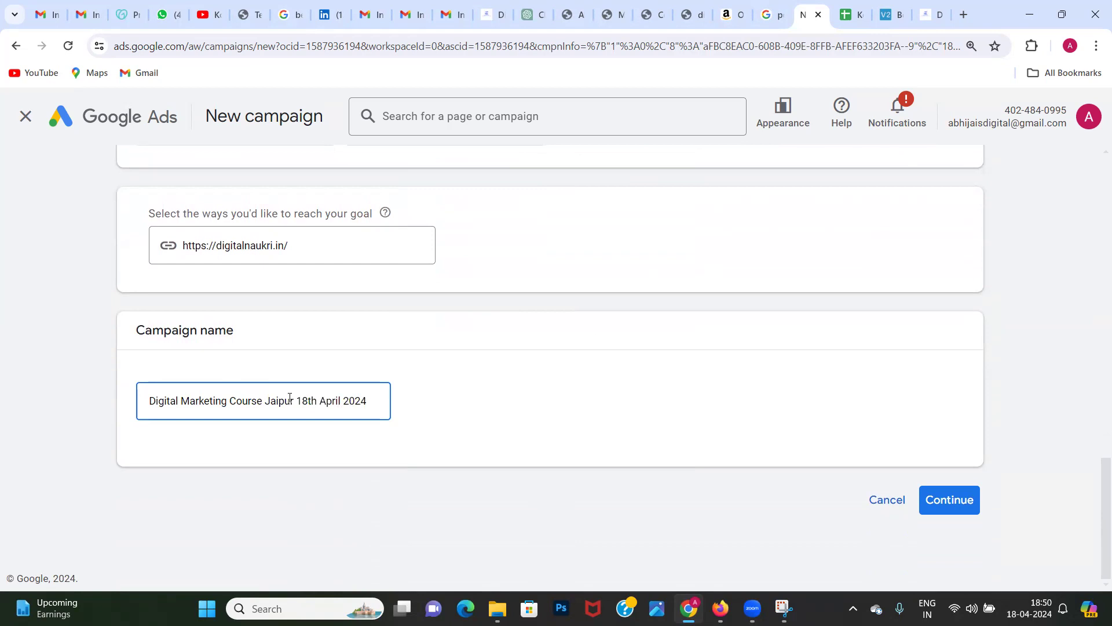
{"action": "left_click", "coordinate": [974, 499]}
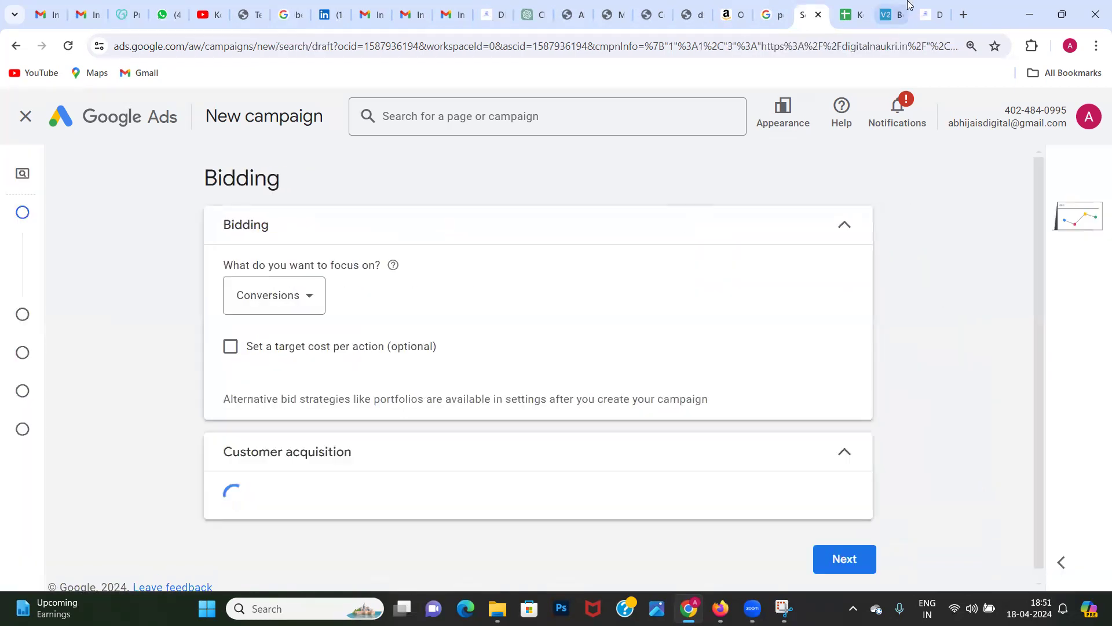
Step: Open Google in a new tab and search for "structure of google ad campagins"
{"action": "left_click", "coordinate": [965, 15]}
{"action": "type", "text": "g"}
{"action": "key", "text": "Return"}
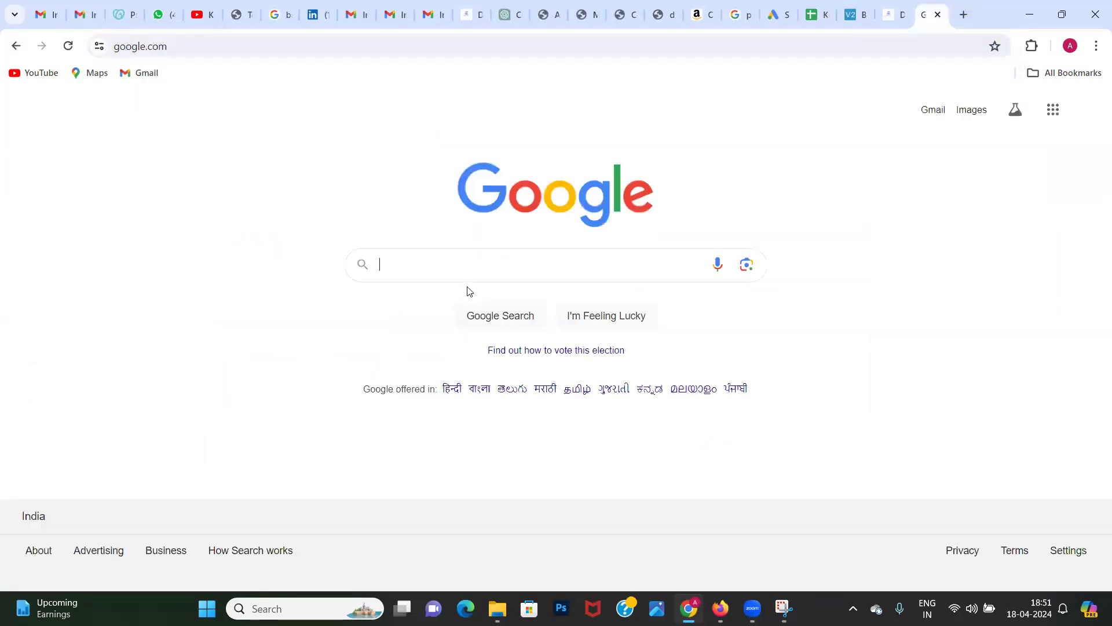
{"action": "type", "text": "structur"}
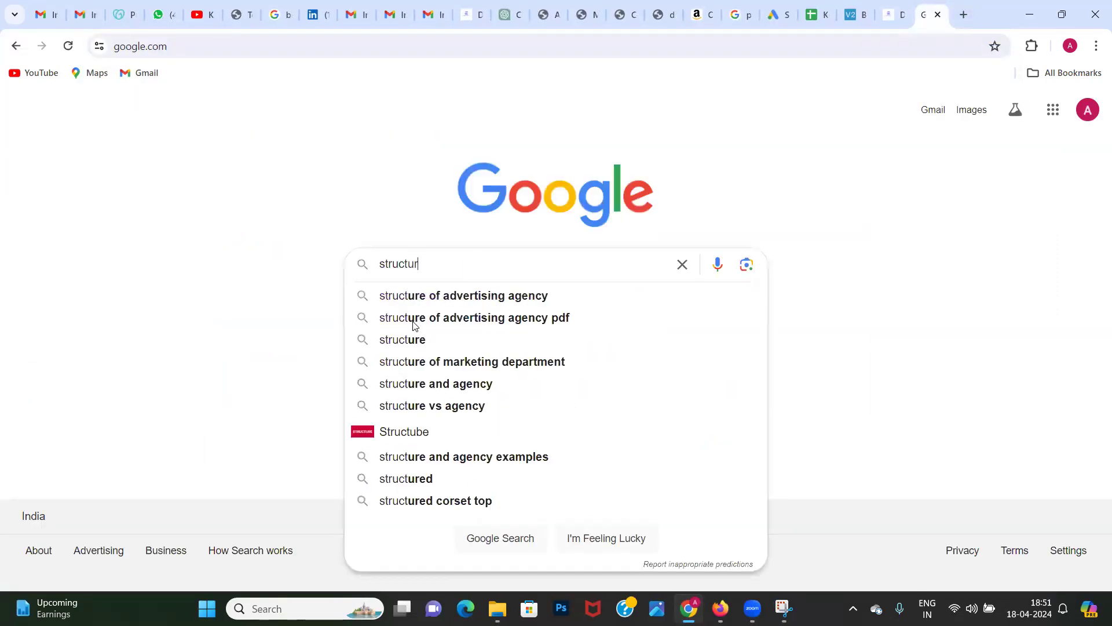
{"action": "type", "text": "e if"}
{"action": "key", "text": "BackSpace"}
{"action": "key", "text": "BackSpace"}
{"action": "type", "text": "of goog"}
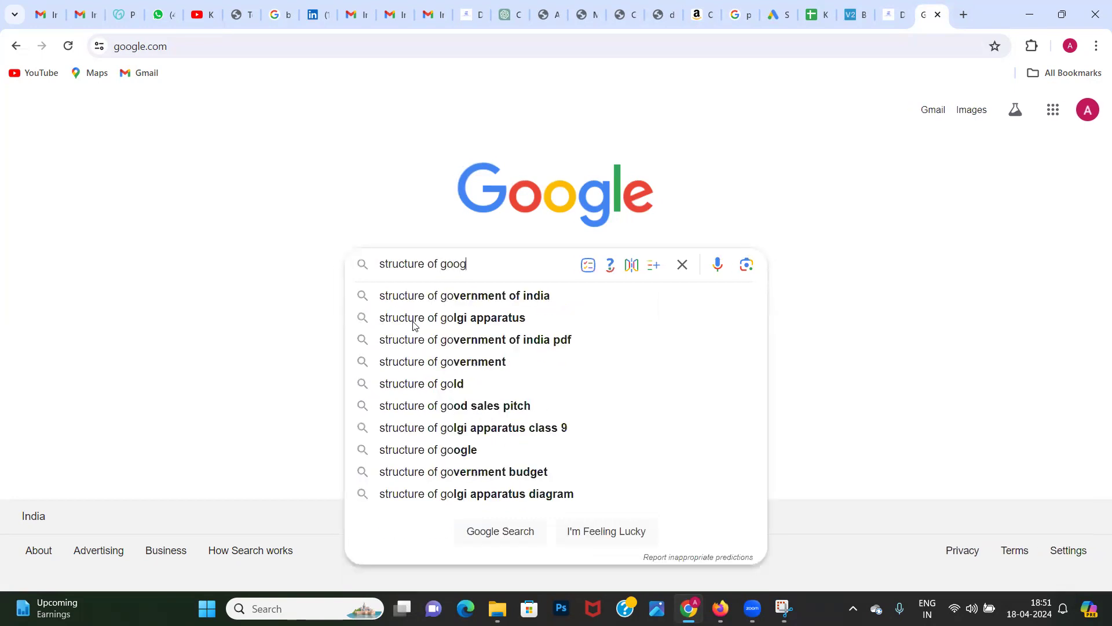
{"action": "type", "text": "le ad campagins"}
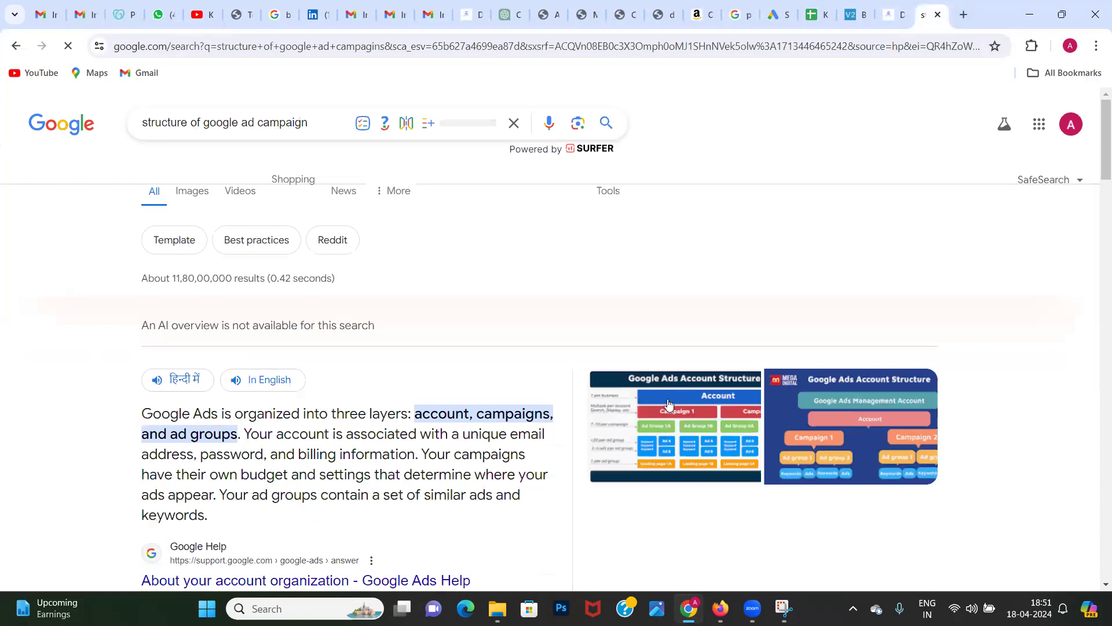
Step: Open the WordStream article from the account structure image result and locate its Google Ads Account Structure diagram
{"action": "left_click", "coordinate": [670, 404]}
{"action": "left_click", "coordinate": [873, 386]}
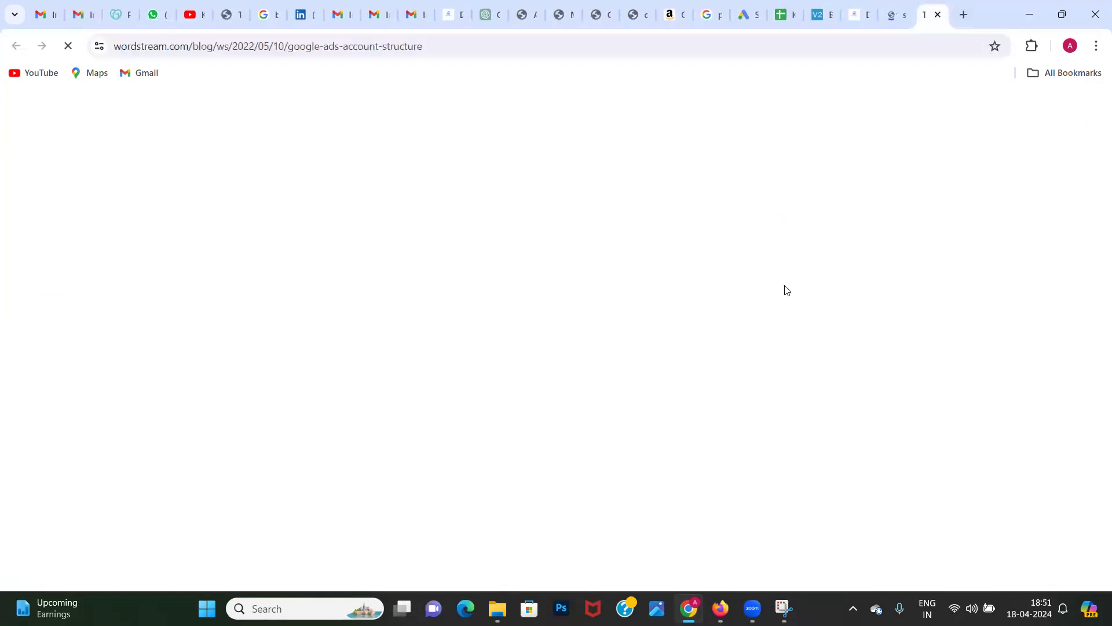
{"action": "scroll", "coordinate": [531, 287], "scroll_direction": "down", "scroll_amount": 15}
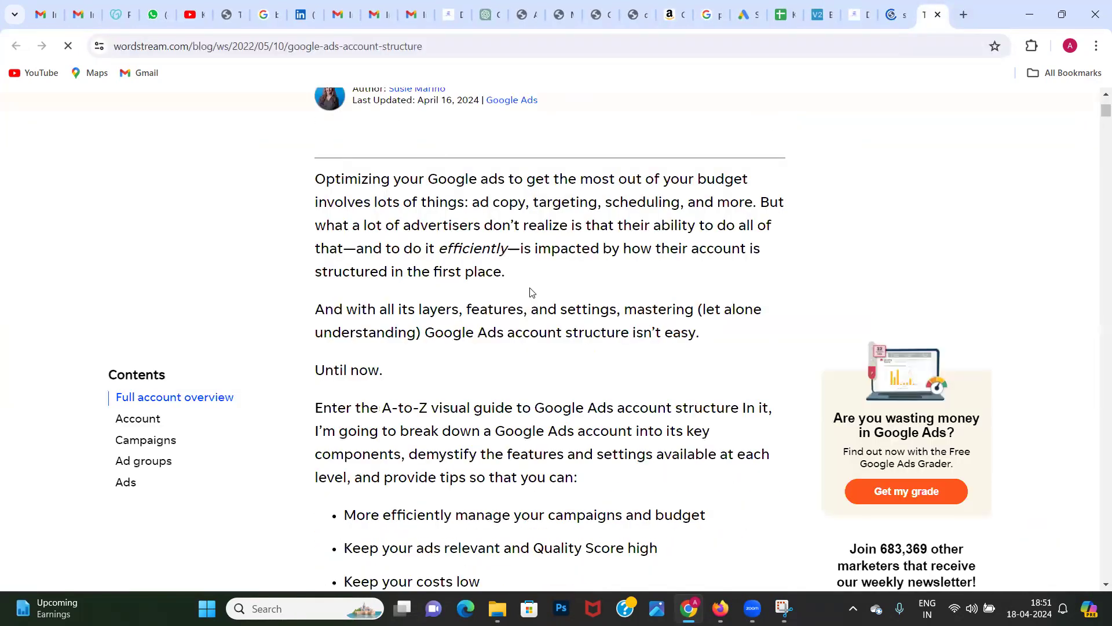
{"action": "scroll", "coordinate": [531, 292], "scroll_direction": "down", "scroll_amount": 12}
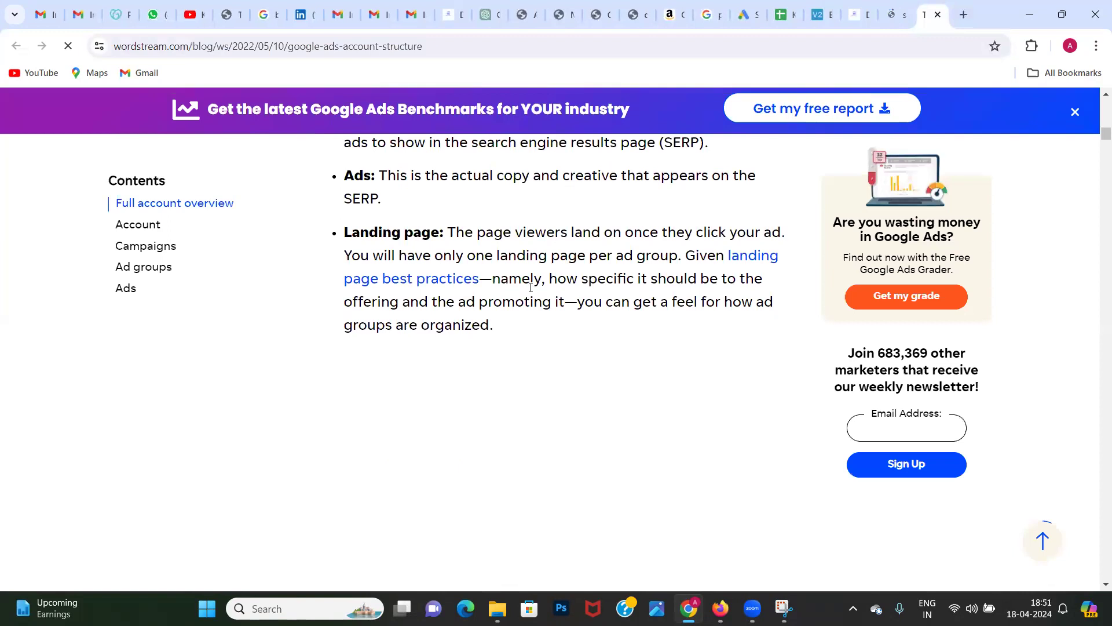
{"action": "scroll", "coordinate": [530, 287], "scroll_direction": "up", "scroll_amount": 6}
Step: Save the WordStream article's Google Ads Account Structure diagram as an image
{"action": "right_click", "coordinate": [504, 371]}
{"action": "left_click", "coordinate": [542, 409]}
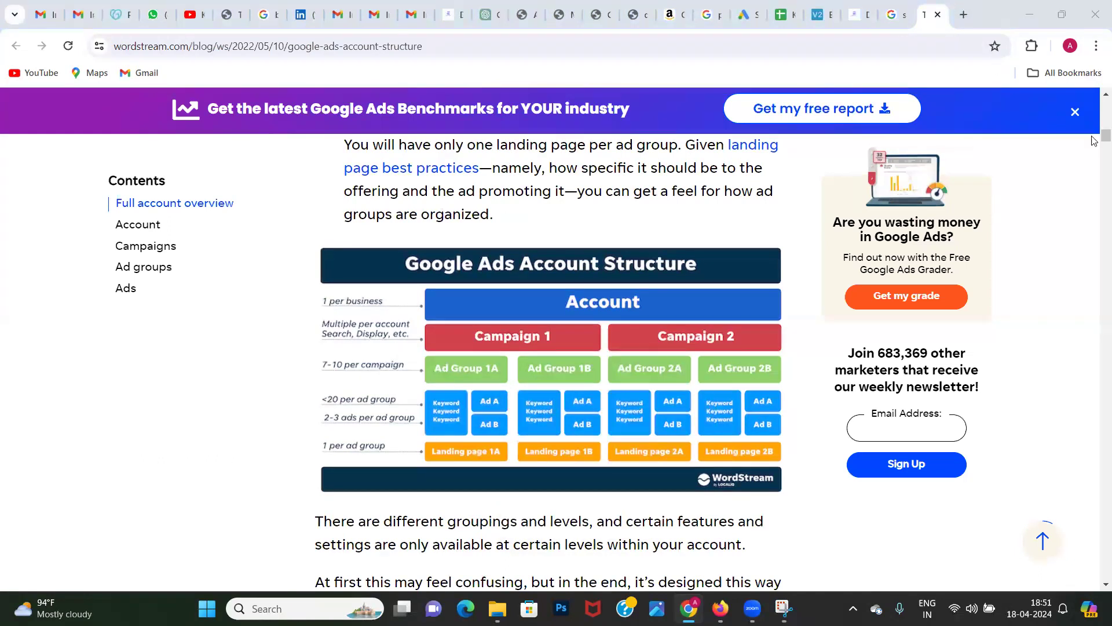
{"action": "left_click", "coordinate": [842, 438]}
Step: Enlarge the WordStream page to 150% and examine the account, campaign and ad group levels in the diagram
{"action": "key", "text": "ctrl+plus"}
{"action": "key", "text": "ctrl+plus"}
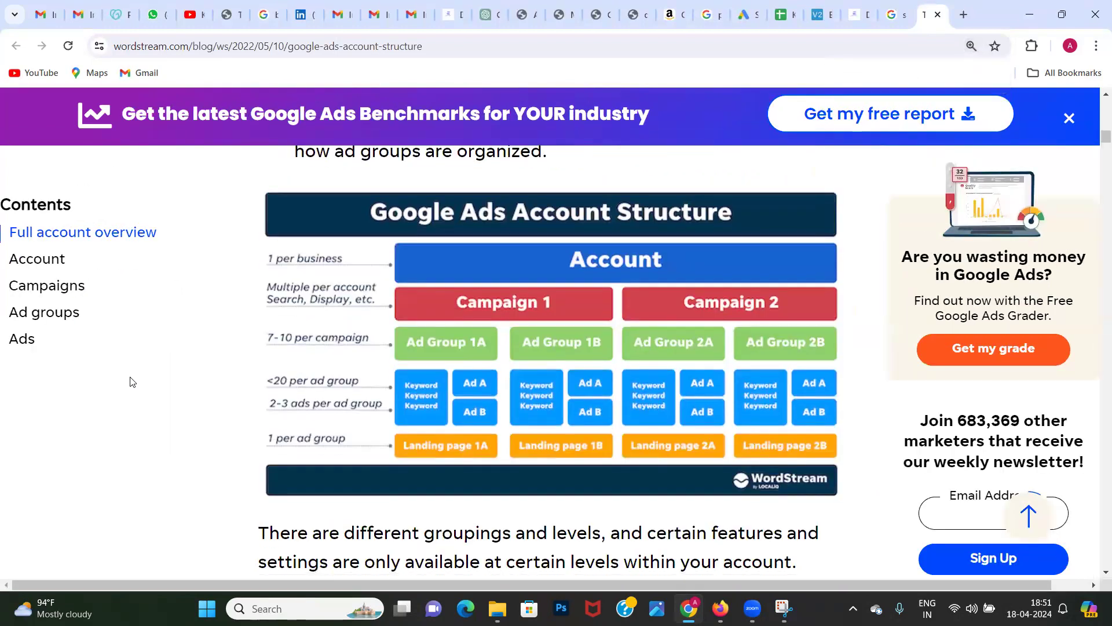
{"action": "key", "text": "ctrl+plus"}
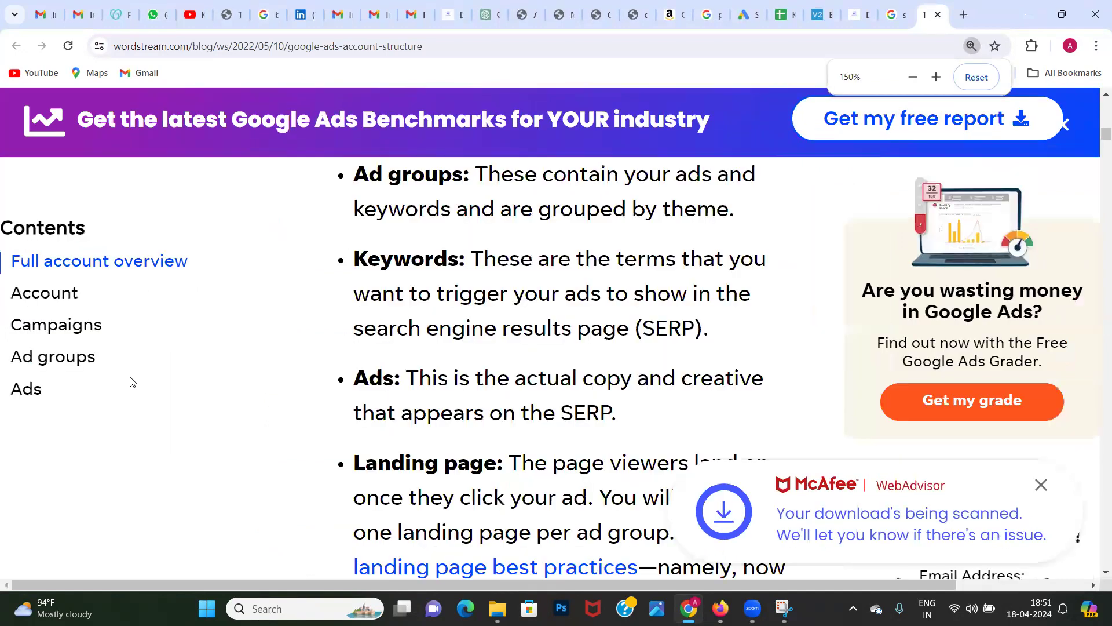
{"action": "scroll", "coordinate": [132, 382], "scroll_direction": "down", "scroll_amount": 7}
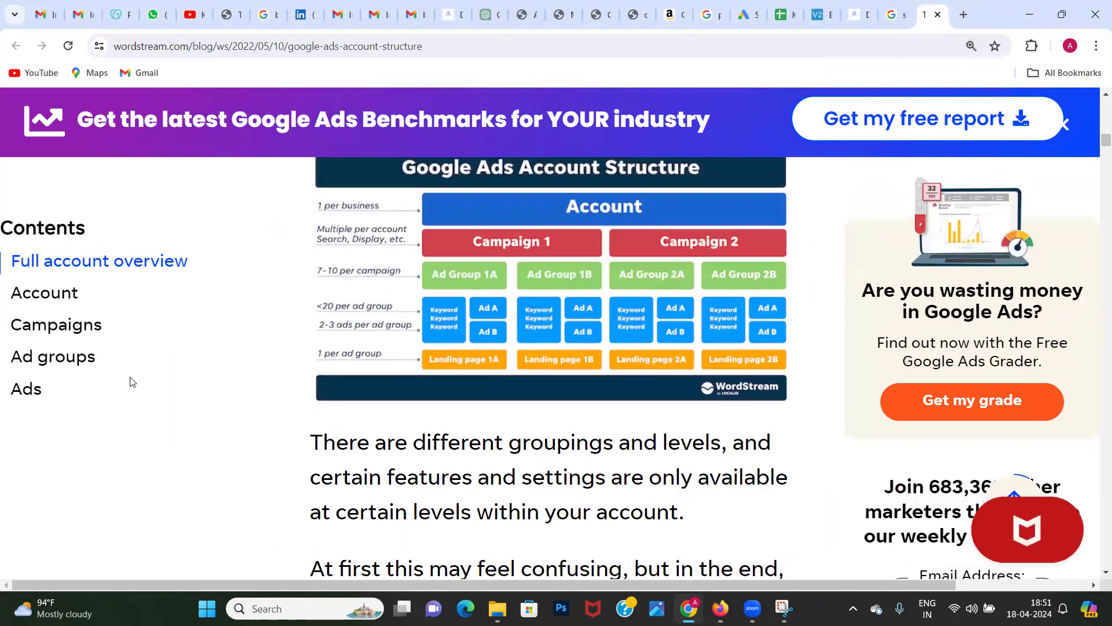
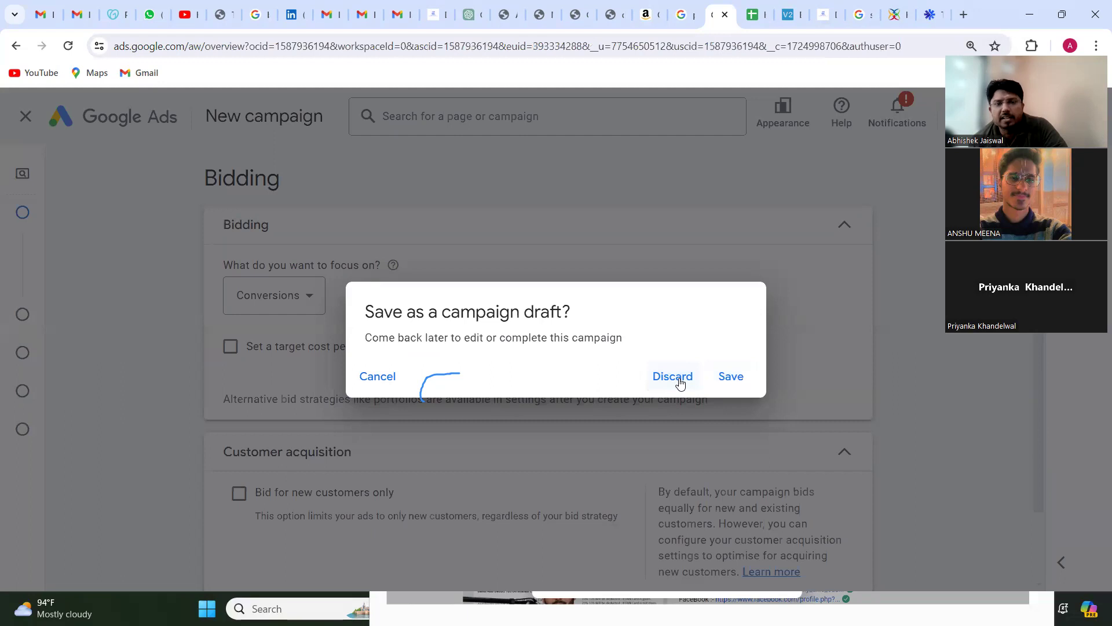
Step: Discard the unfinished campaign draft and start a new campaign
{"action": "left_click", "coordinate": [676, 377]}
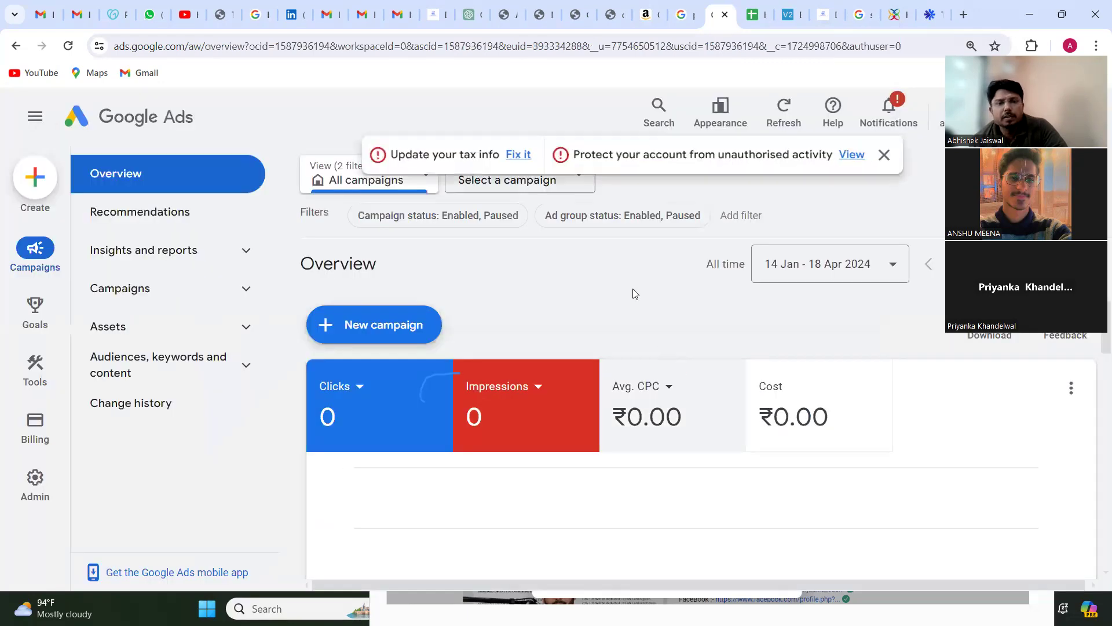
{"action": "left_click", "coordinate": [396, 329]}
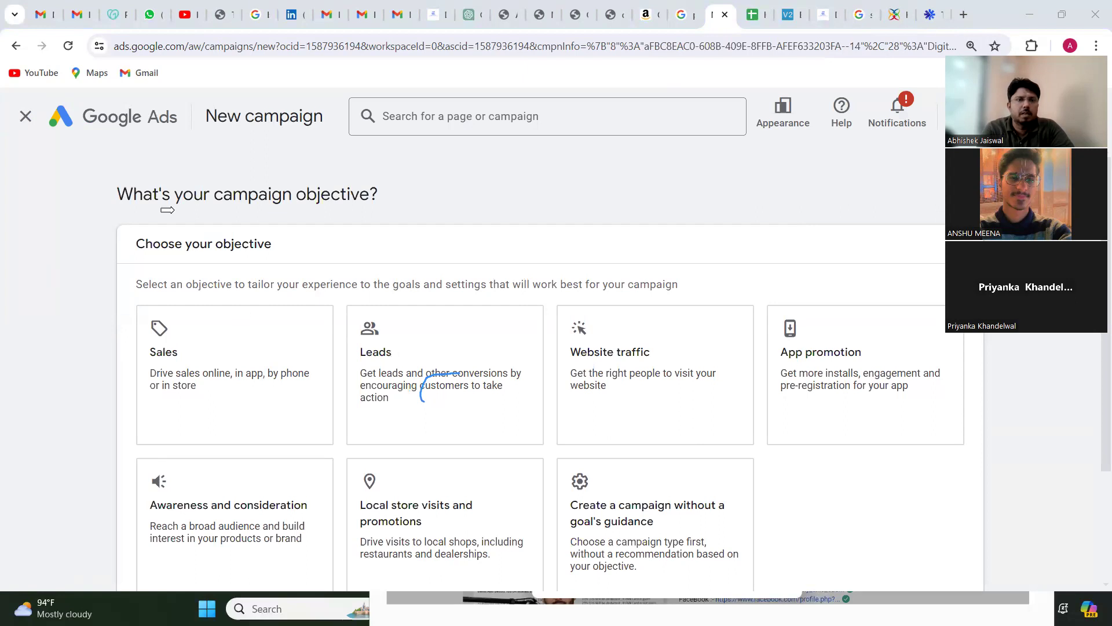
Step: Choose Website traffic as the campaign objective and continue with the account-default Page views conversion goal
{"action": "left_click", "coordinate": [114, 231]}
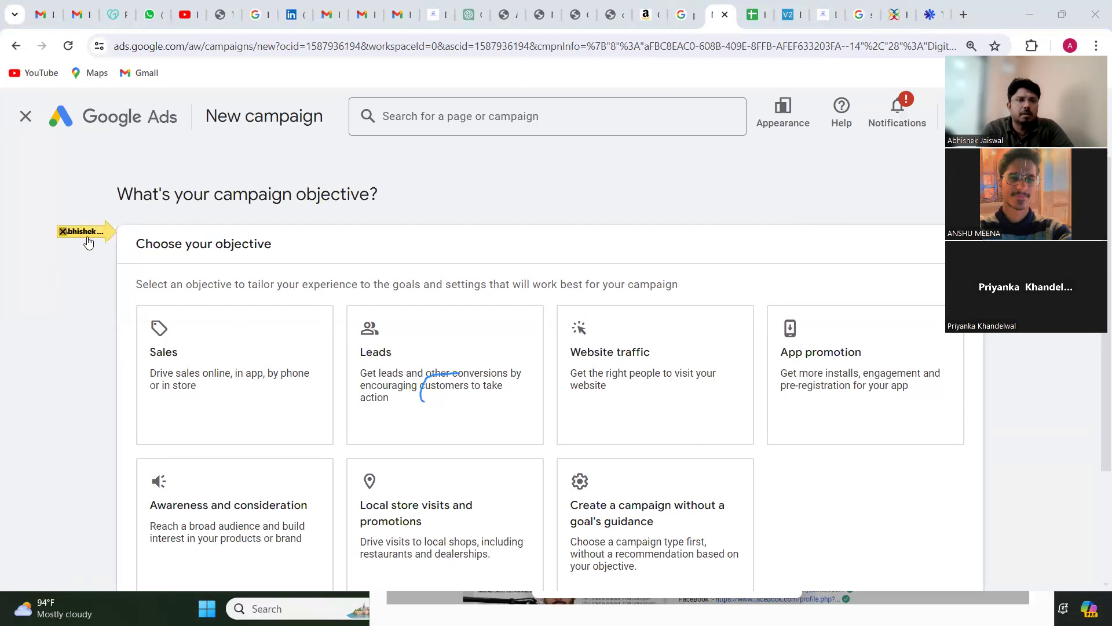
{"action": "left_click", "coordinate": [116, 360]}
{"action": "left_click", "coordinate": [164, 367]}
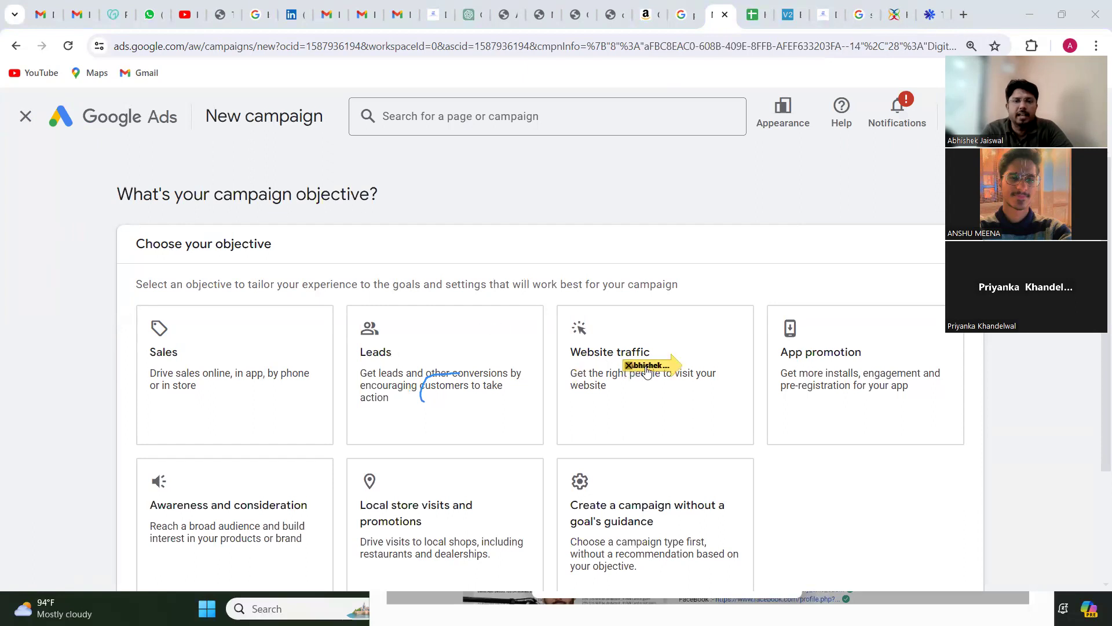
{"action": "left_click", "coordinate": [628, 366]}
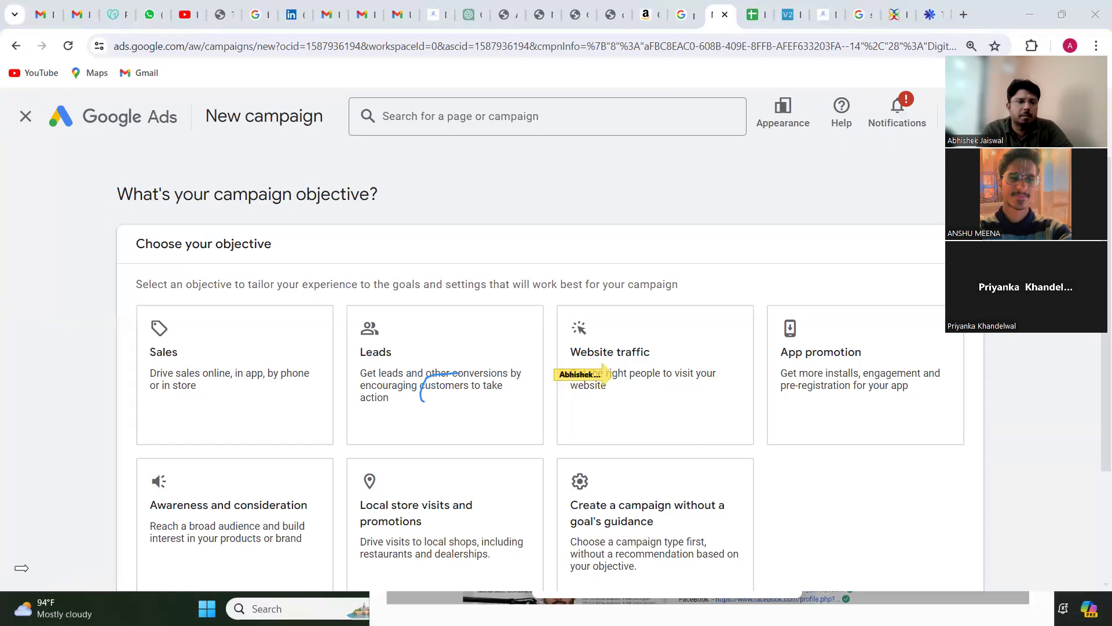
{"action": "left_click", "coordinate": [611, 358]}
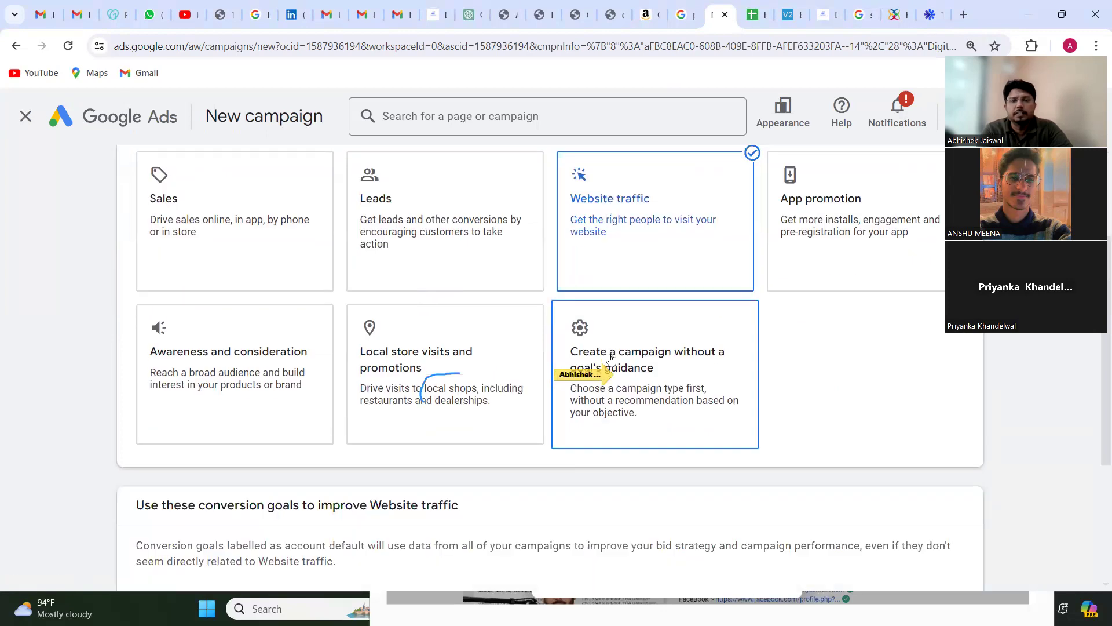
{"action": "scroll", "coordinate": [516, 381], "scroll_direction": "down", "scroll_amount": 4}
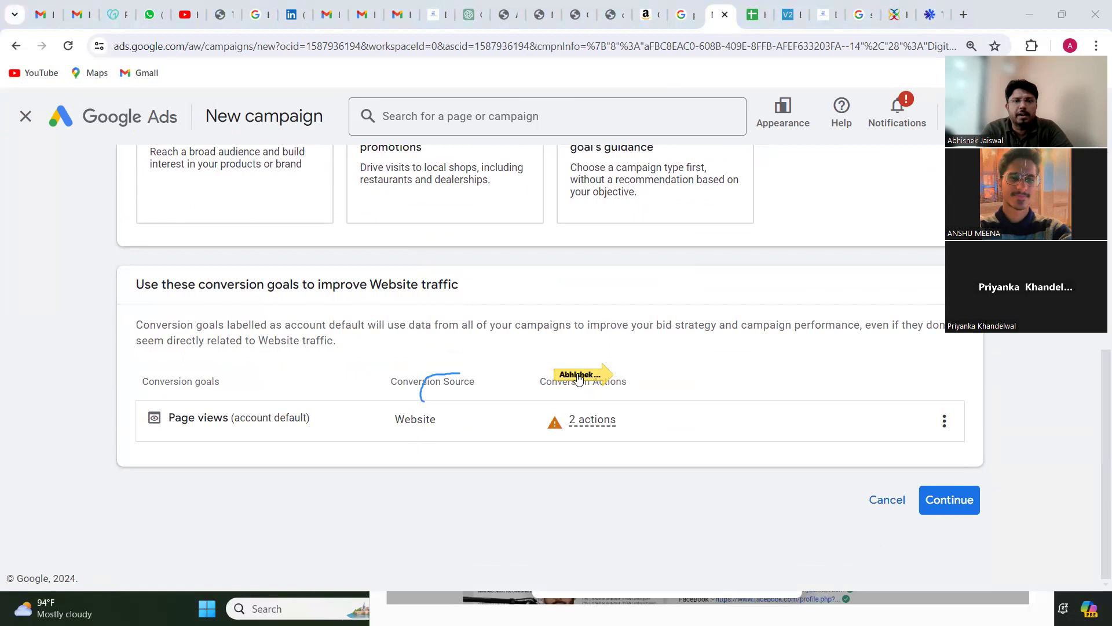
{"action": "scroll", "coordinate": [437, 244], "scroll_direction": "up", "scroll_amount": 5}
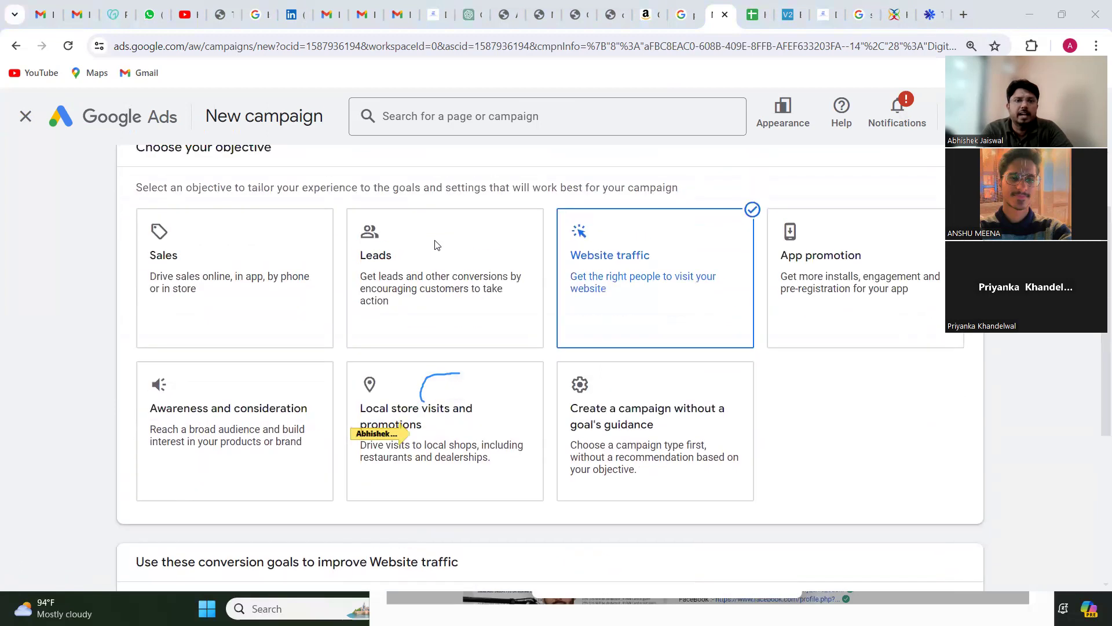
{"action": "left_click", "coordinate": [616, 286]}
{"action": "left_click", "coordinate": [620, 267]}
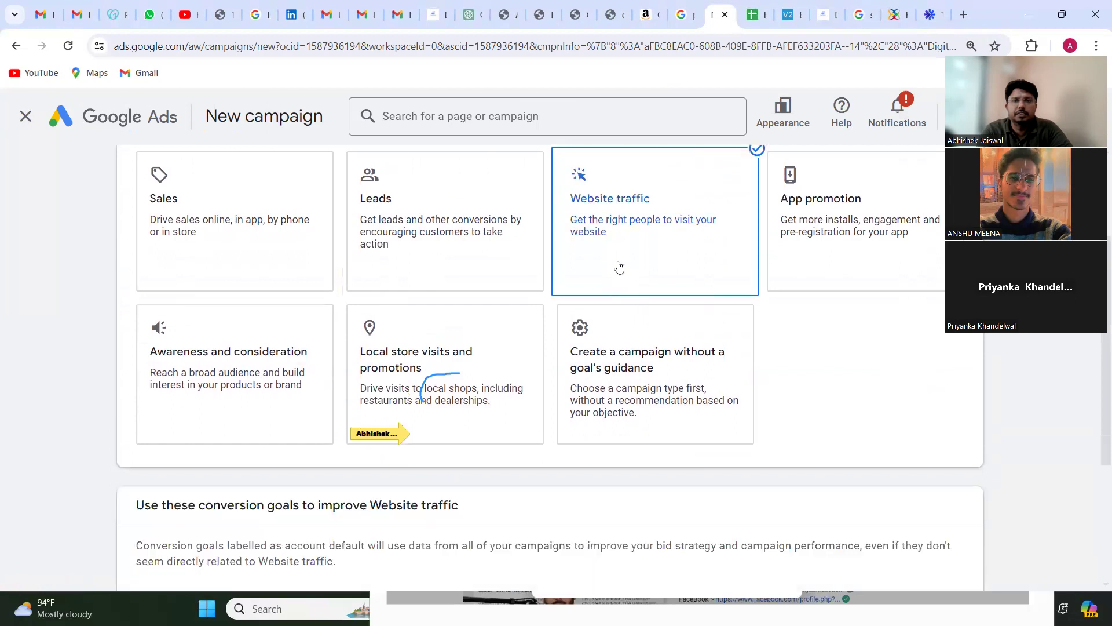
{"action": "scroll", "coordinate": [618, 267], "scroll_direction": "down", "scroll_amount": 4}
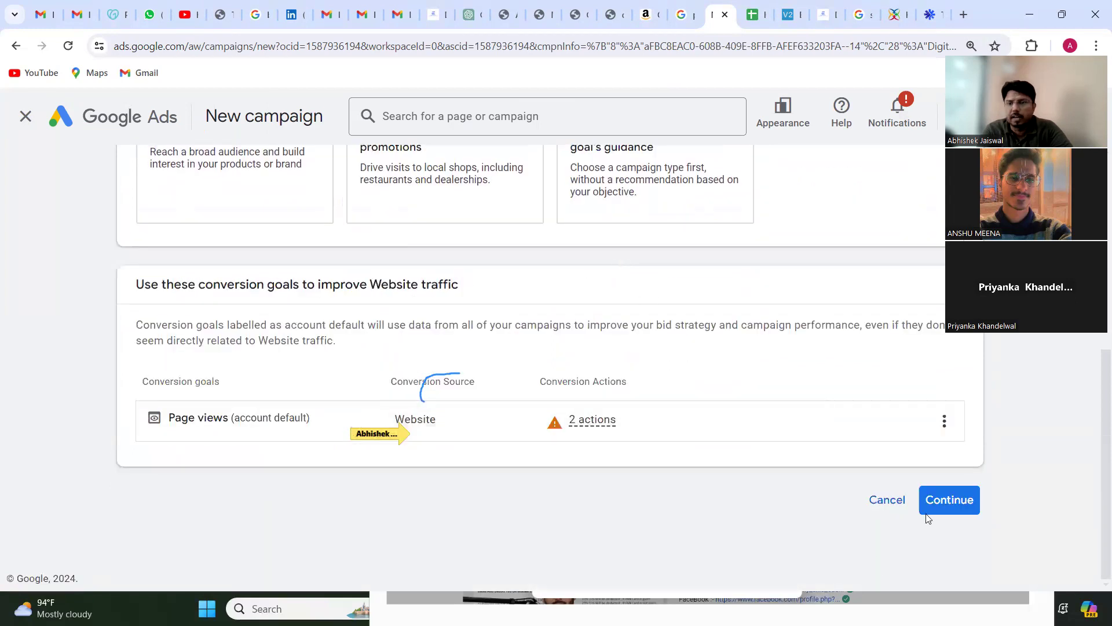
{"action": "left_click", "coordinate": [956, 507]}
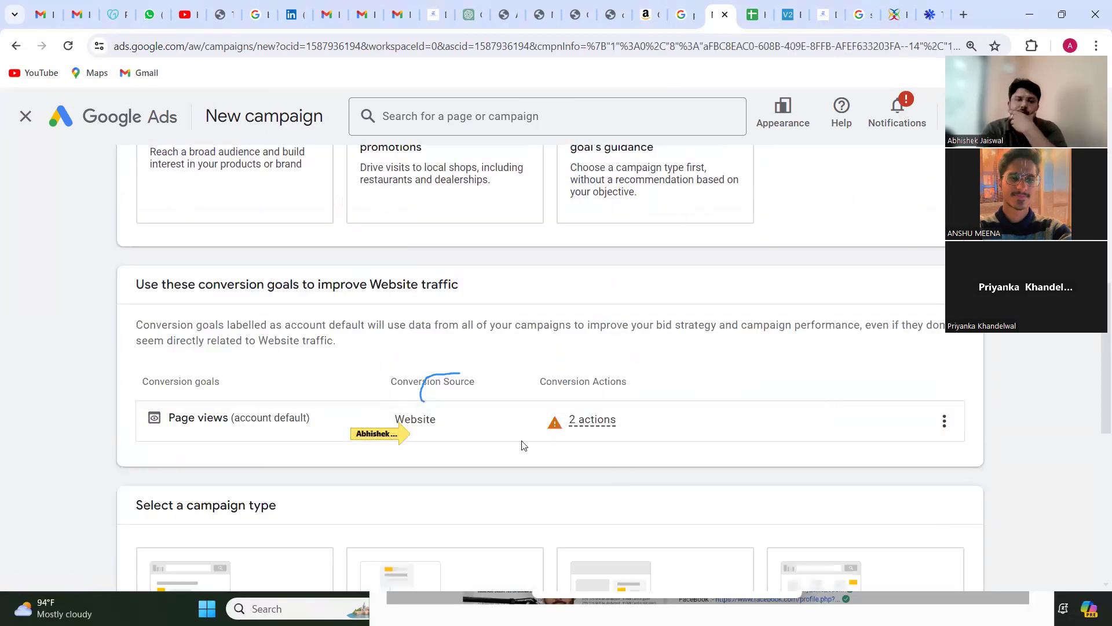
Step: Select the Search campaign type and enter digitlanukri.in as the business's website
{"action": "scroll", "coordinate": [522, 446], "scroll_direction": "down", "scroll_amount": 5}
{"action": "left_click", "coordinate": [178, 320]}
{"action": "scroll", "coordinate": [355, 330], "scroll_direction": "down", "scroll_amount": 2}
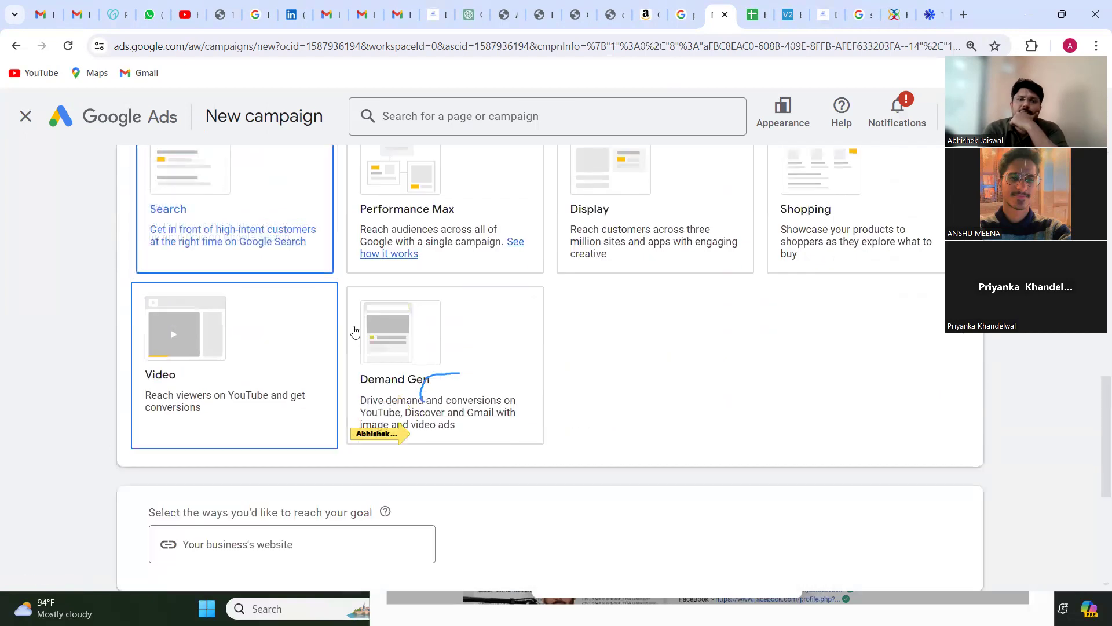
{"action": "scroll", "coordinate": [680, 435], "scroll_direction": "down", "scroll_amount": 3}
{"action": "left_click", "coordinate": [230, 367]}
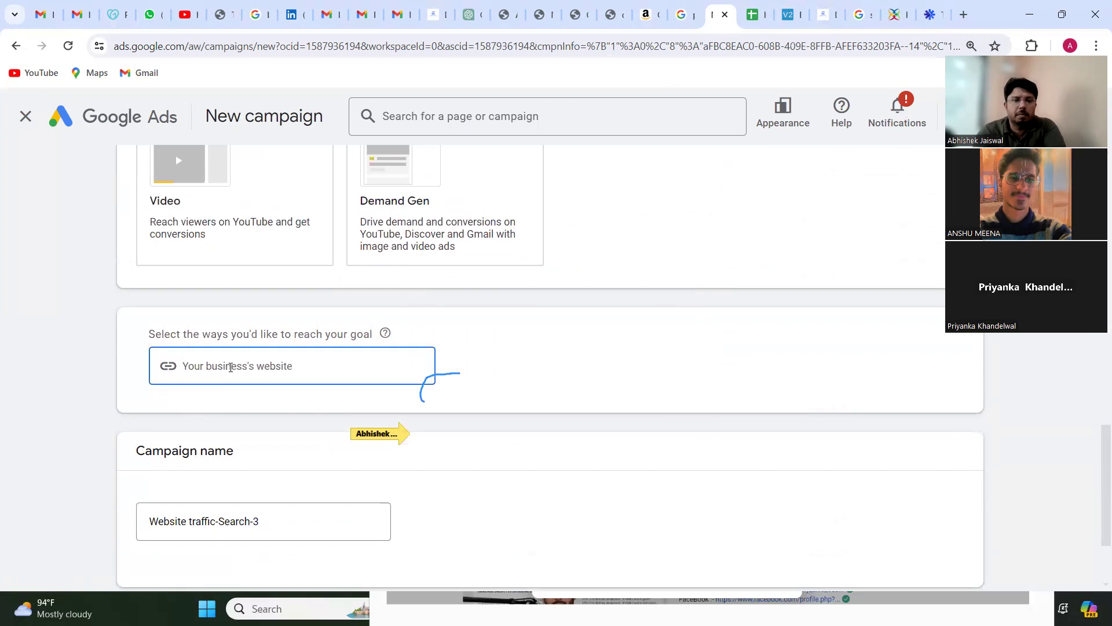
{"action": "type", "text": "digitlanu"}
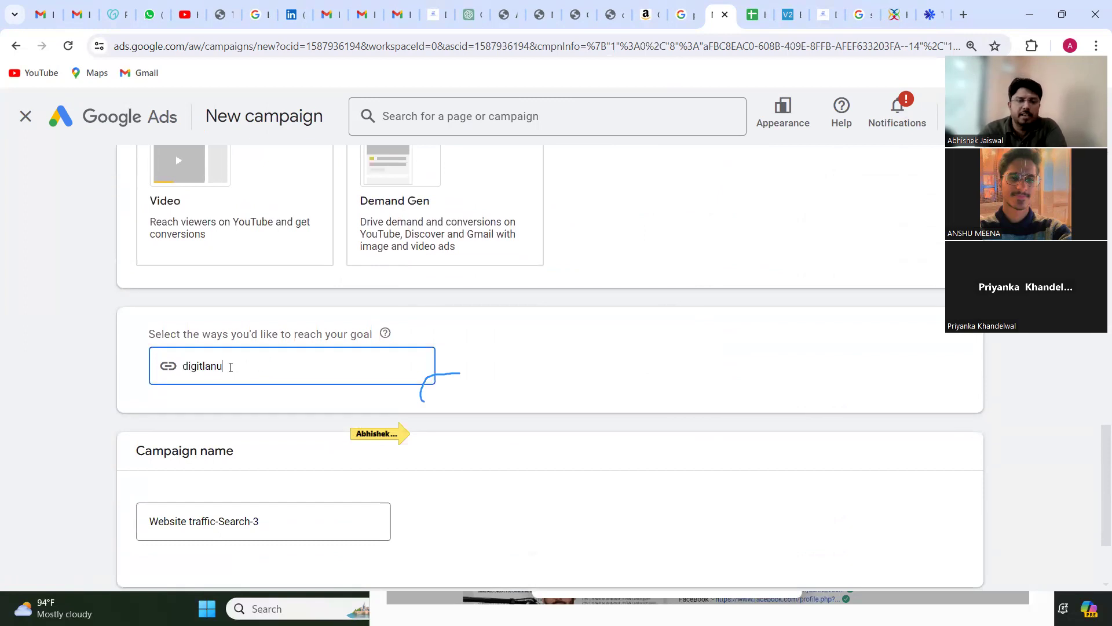
{"action": "type", "text": "kri.in"}
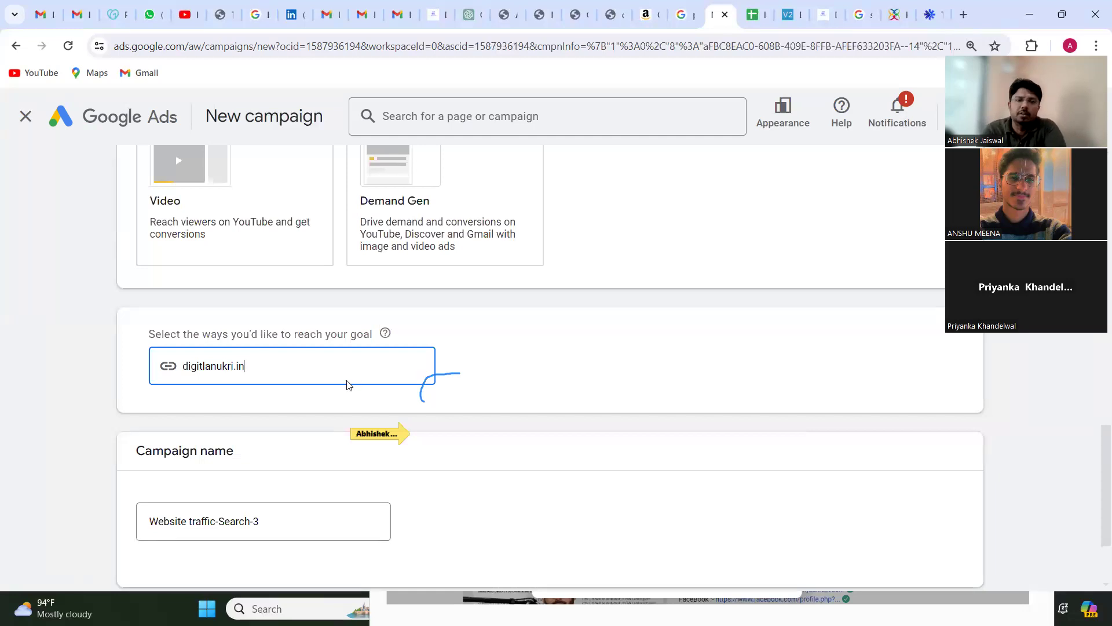
{"action": "left_click", "coordinate": [569, 392]}
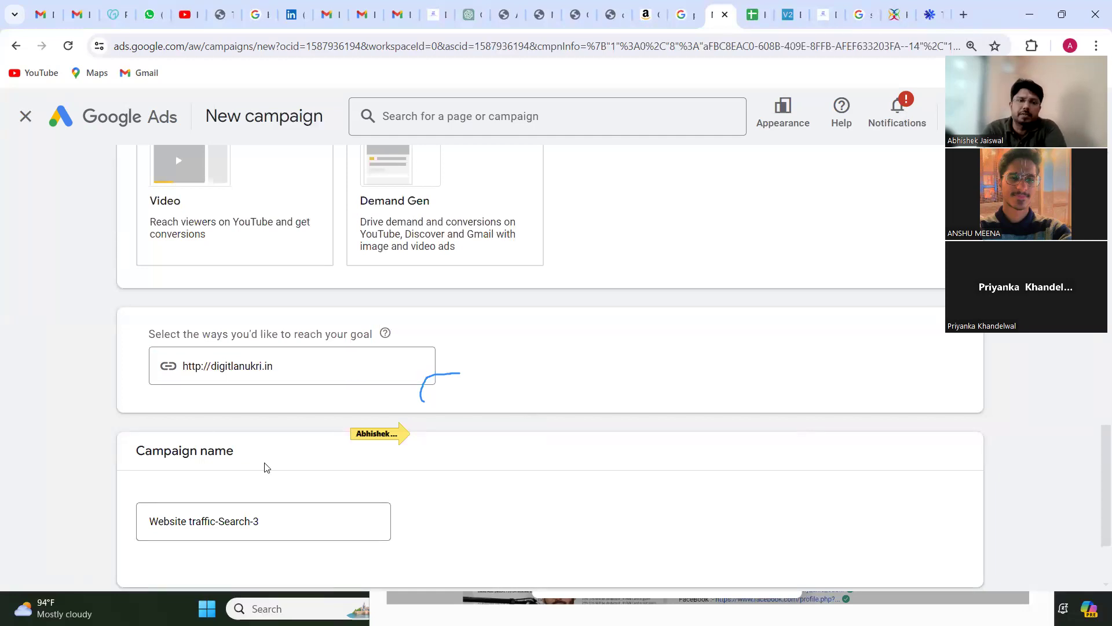
Step: Name the campaign DM Jaipur and continue to the bidding settings
{"action": "scroll", "coordinate": [258, 461], "scroll_direction": "down", "scroll_amount": 2}
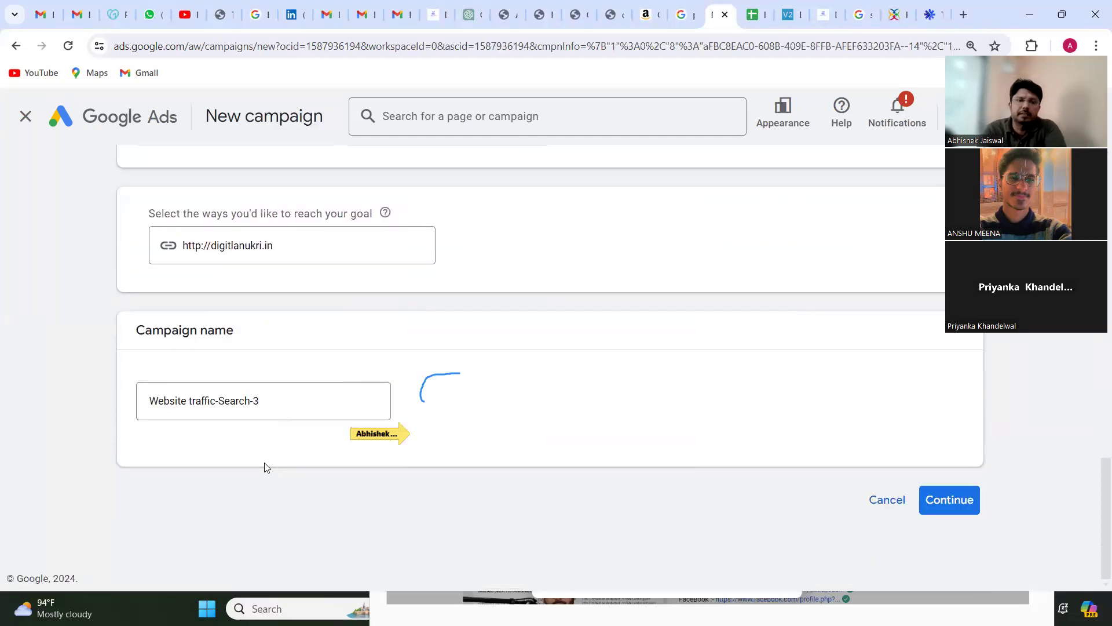
{"action": "triple_click", "coordinate": [211, 404]}
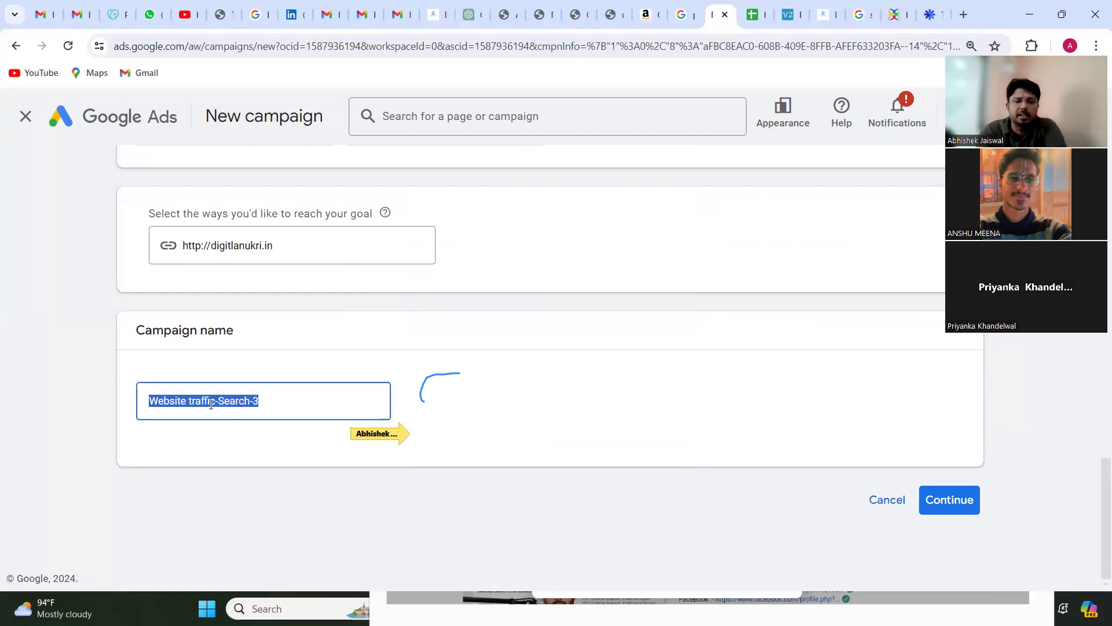
{"action": "type", "text": "DM Jaipur"}
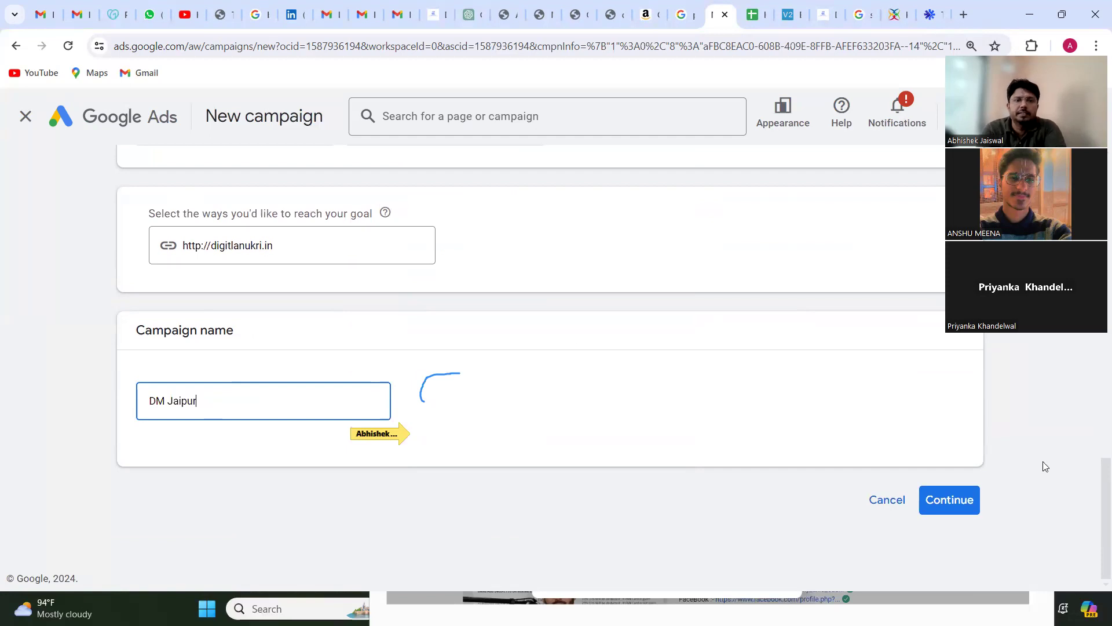
{"action": "left_click", "coordinate": [939, 499]}
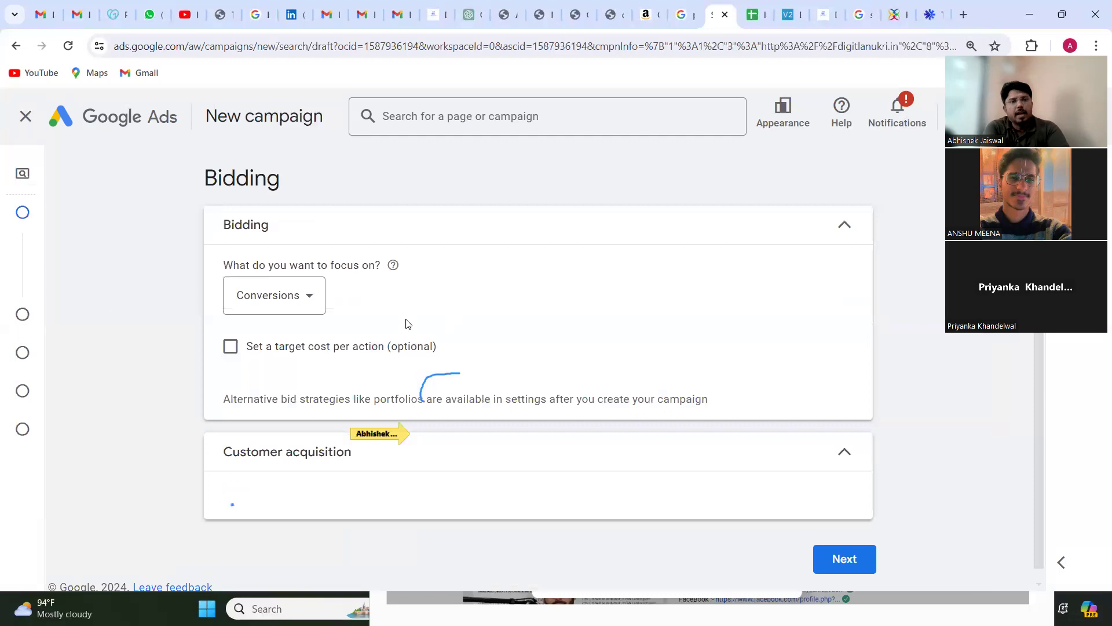
Step: Set the bidding focus to Clicks with a maximum CPC bid limit of ₹10
{"action": "left_click", "coordinate": [269, 307]}
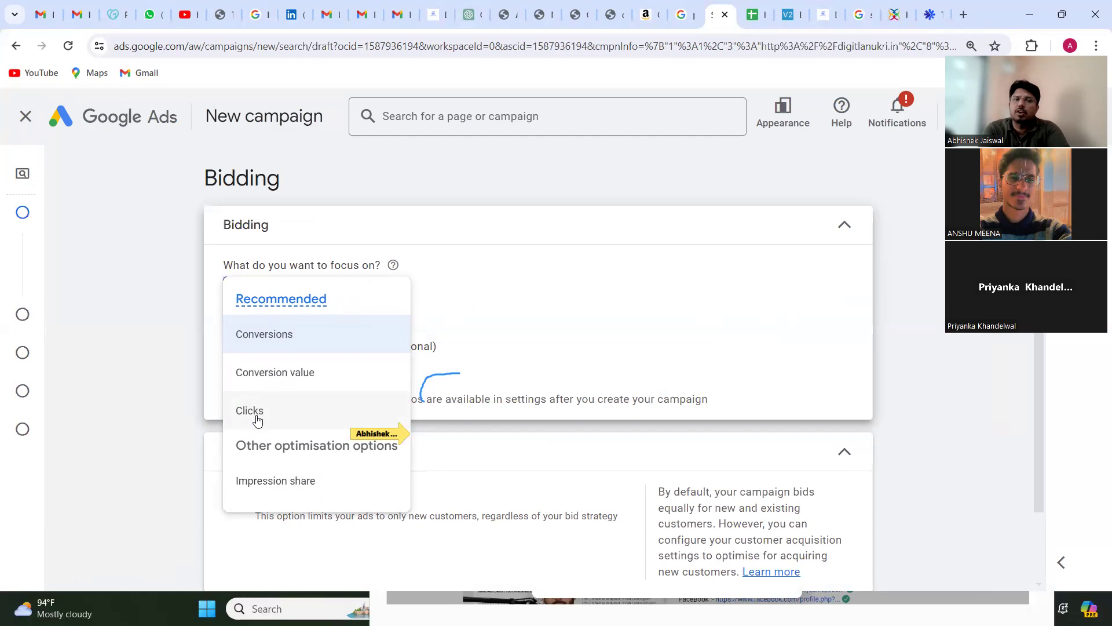
{"action": "left_click", "coordinate": [254, 417]}
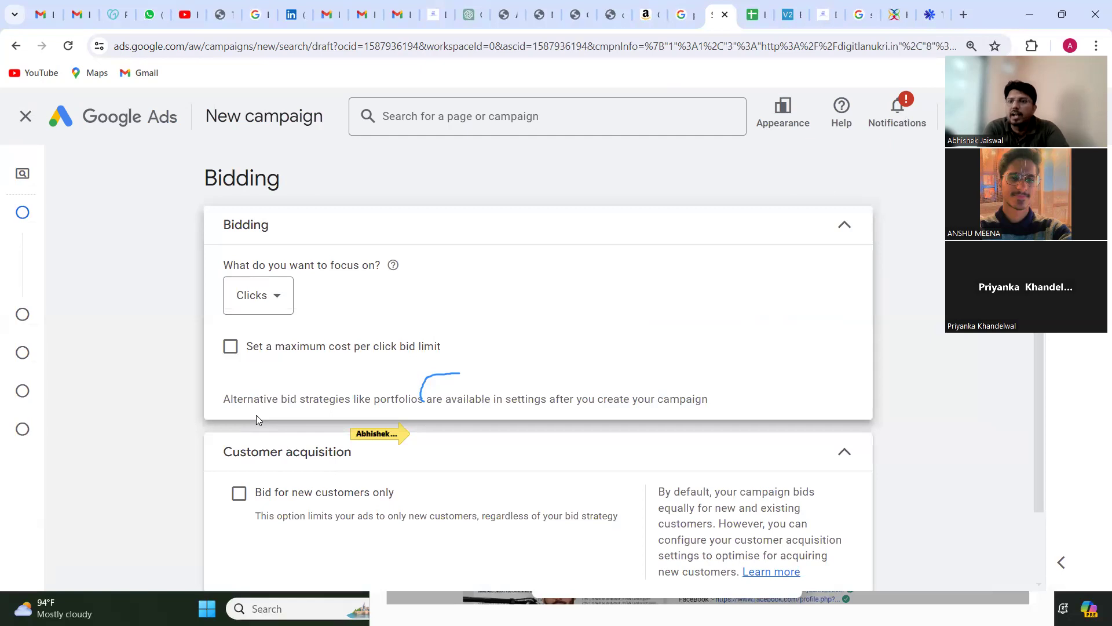
{"action": "scroll", "coordinate": [256, 415], "scroll_direction": "down", "scroll_amount": 1}
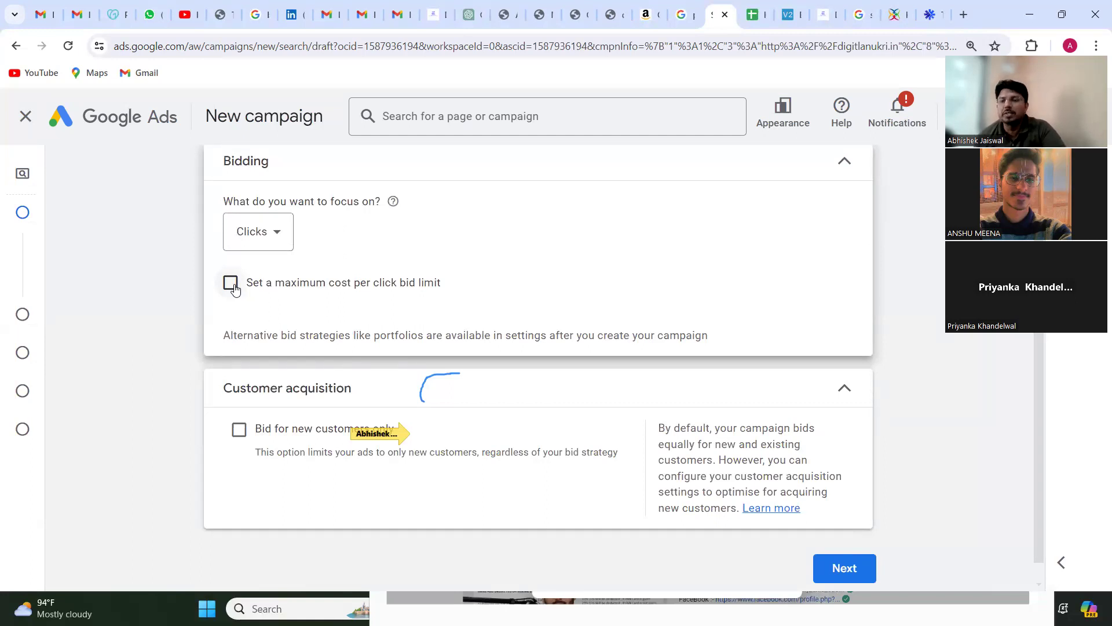
{"action": "left_click", "coordinate": [231, 283]}
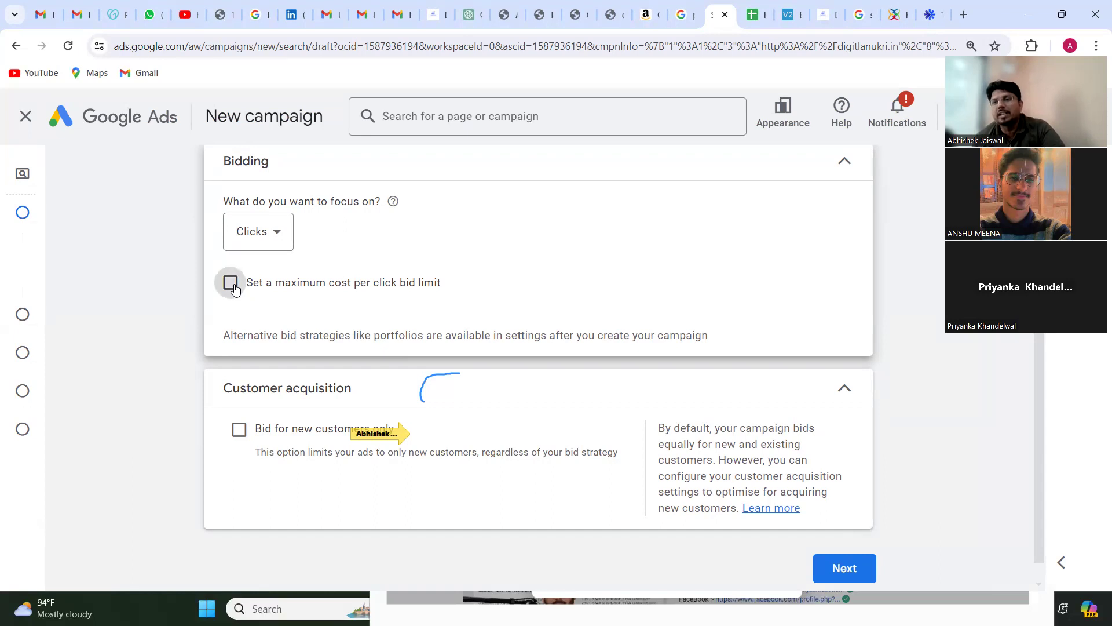
{"action": "left_click", "coordinate": [230, 283]}
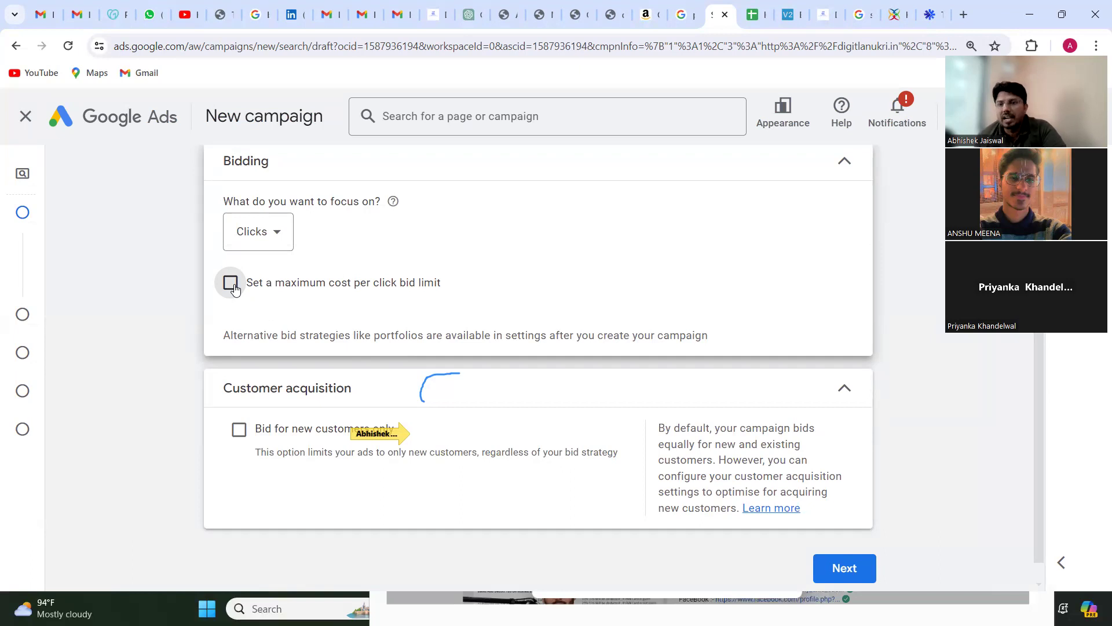
{"action": "left_click", "coordinate": [231, 283]}
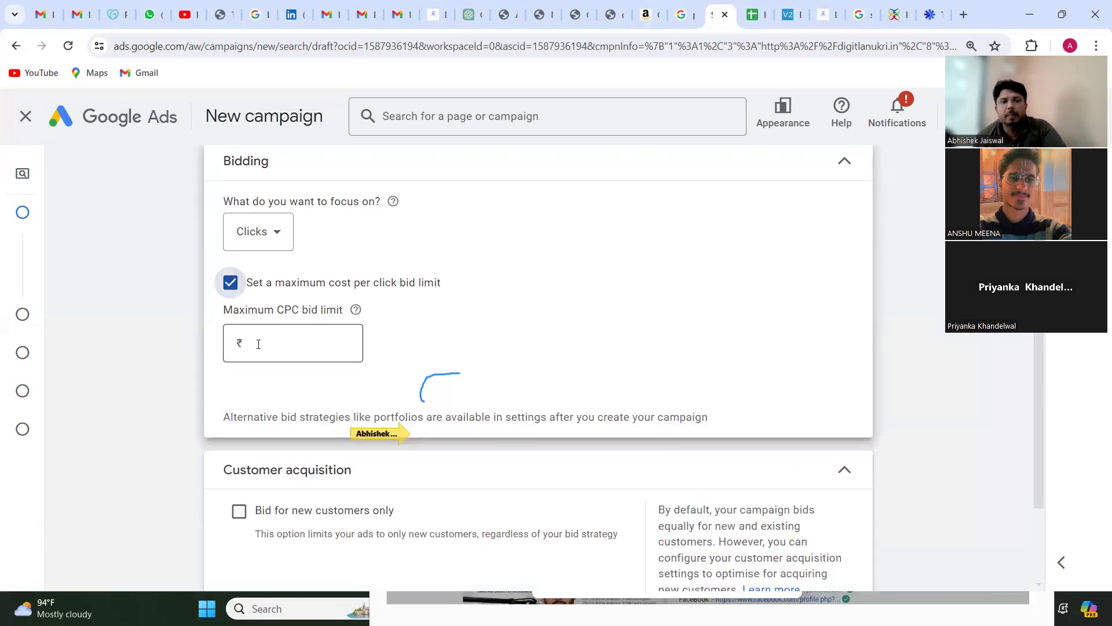
{"action": "left_click", "coordinate": [259, 345]}
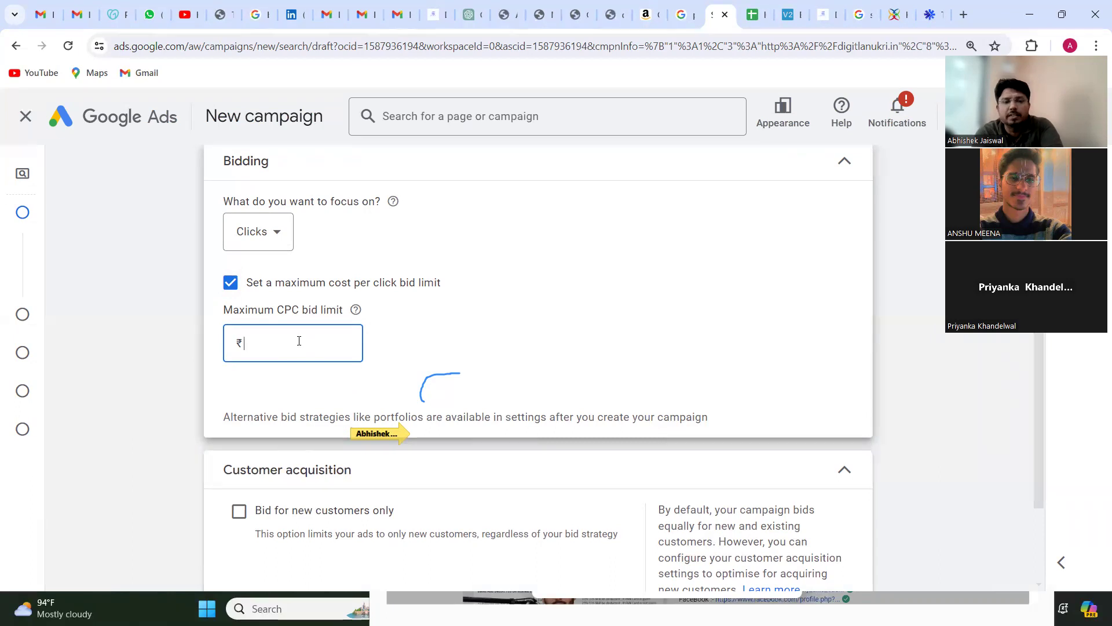
{"action": "type", "text": "10"}
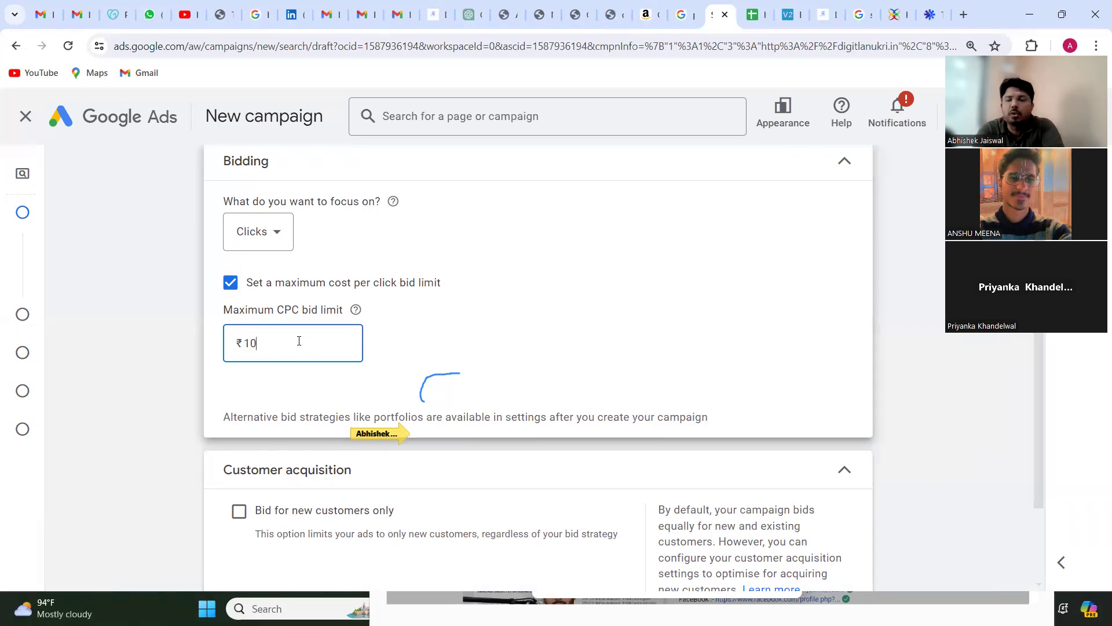
{"action": "left_click", "coordinate": [493, 359]}
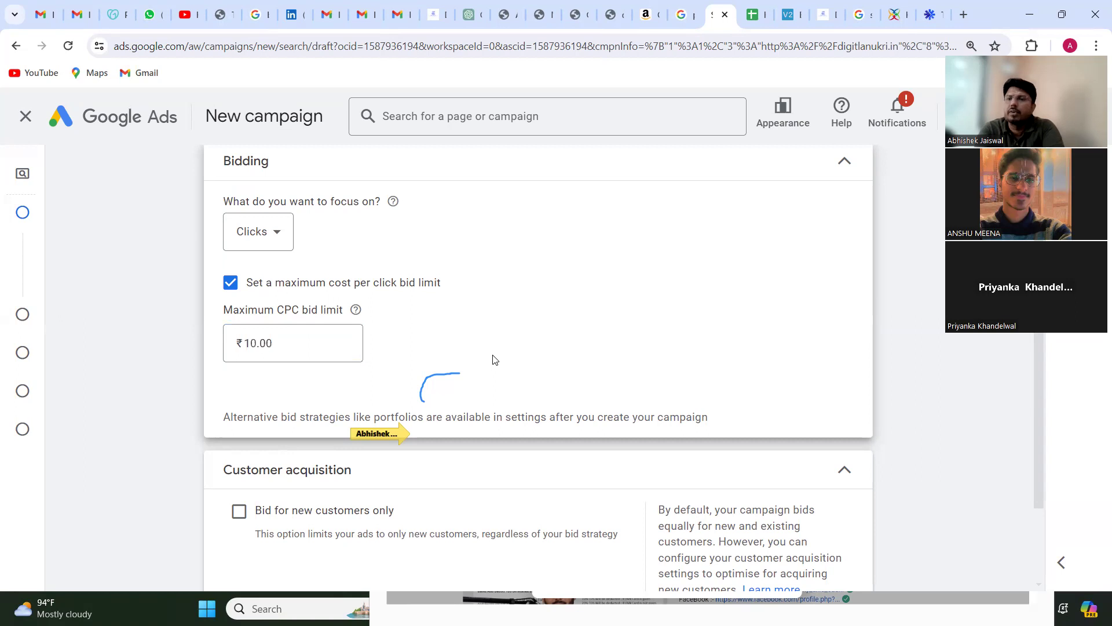
{"action": "scroll", "coordinate": [495, 360], "scroll_direction": "down", "scroll_amount": 1}
{"action": "scroll", "coordinate": [495, 360], "scroll_direction": "up", "scroll_amount": 1}
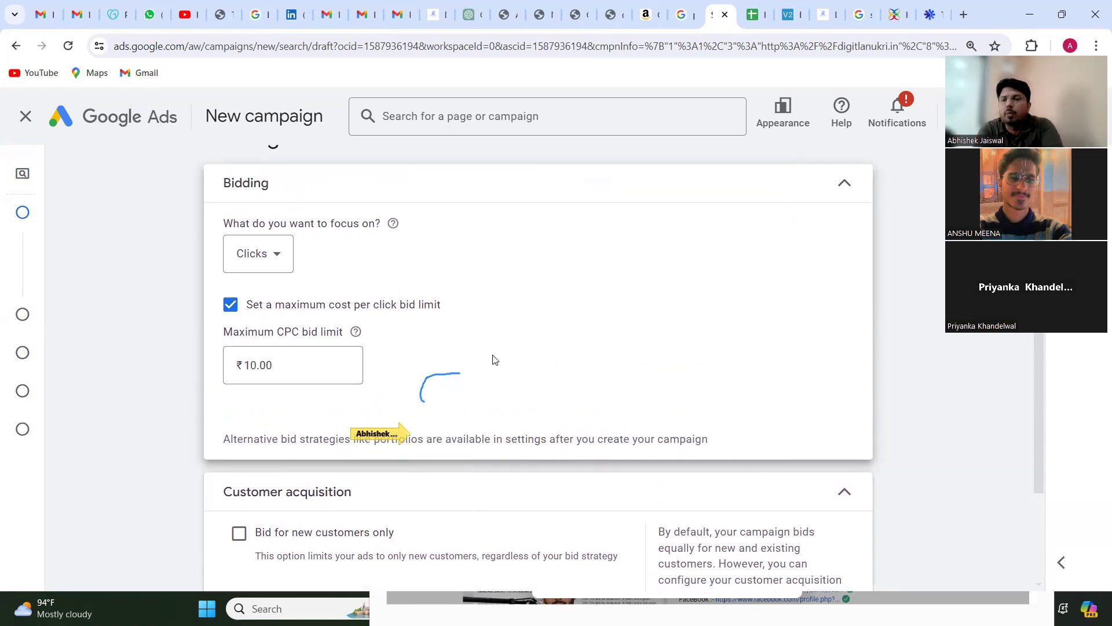
Step: Turn the maximum CPC bid limit off and back on at ₹10, and proceed to the campaign settings
{"action": "left_click", "coordinate": [230, 303]}
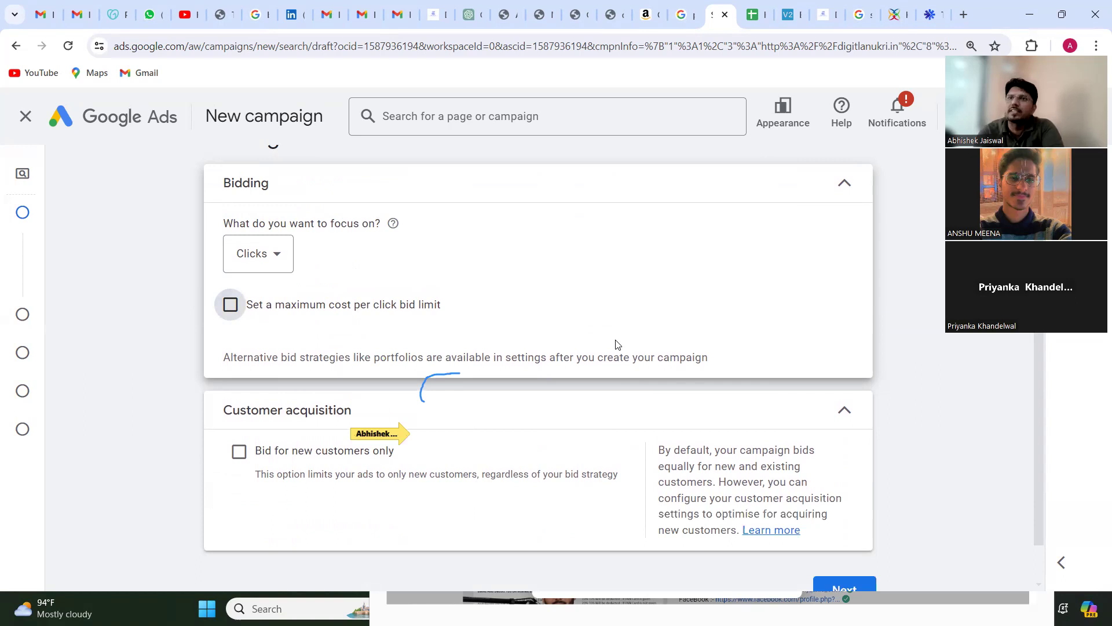
{"action": "left_click", "coordinate": [230, 304]}
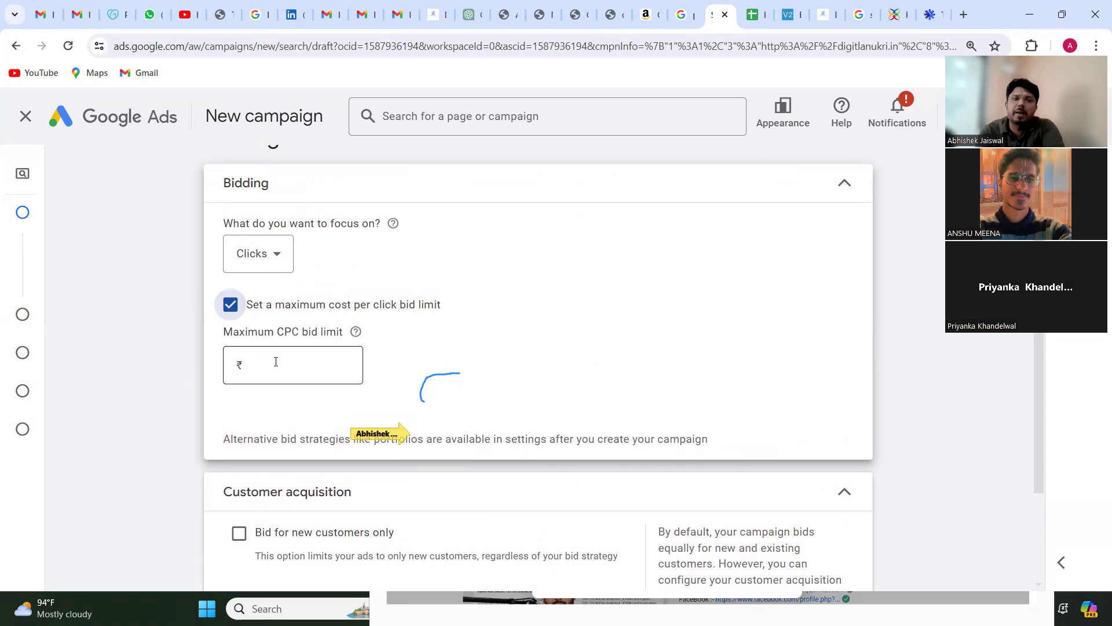
{"action": "left_click", "coordinate": [275, 361]}
{"action": "type", "text": "10"}
{"action": "left_click", "coordinate": [577, 372]}
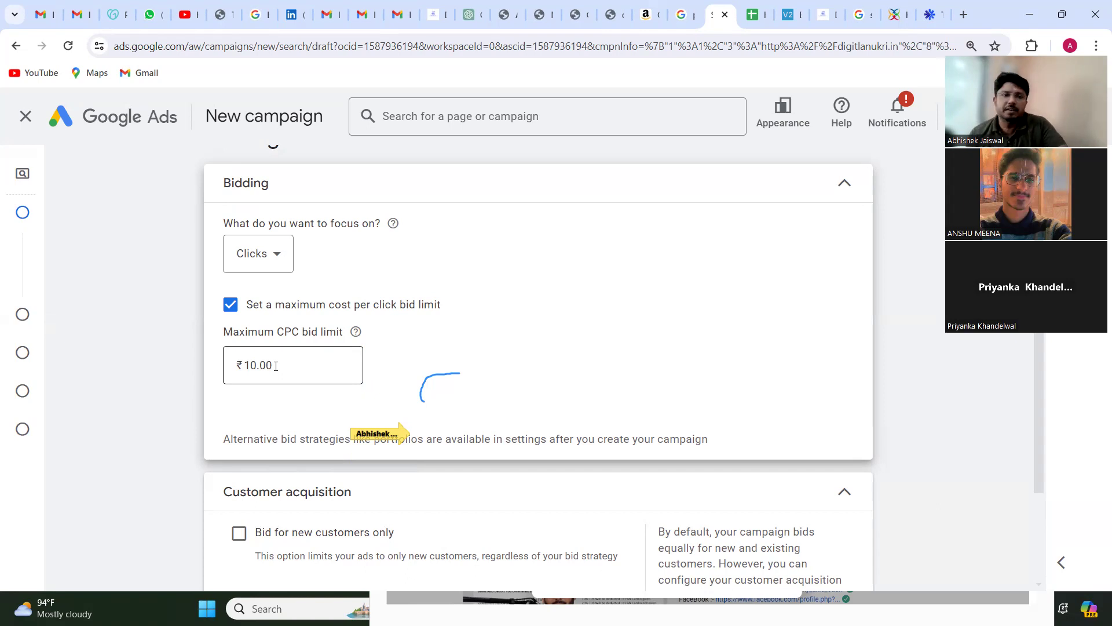
{"action": "scroll", "coordinate": [276, 366], "scroll_direction": "down", "scroll_amount": 2}
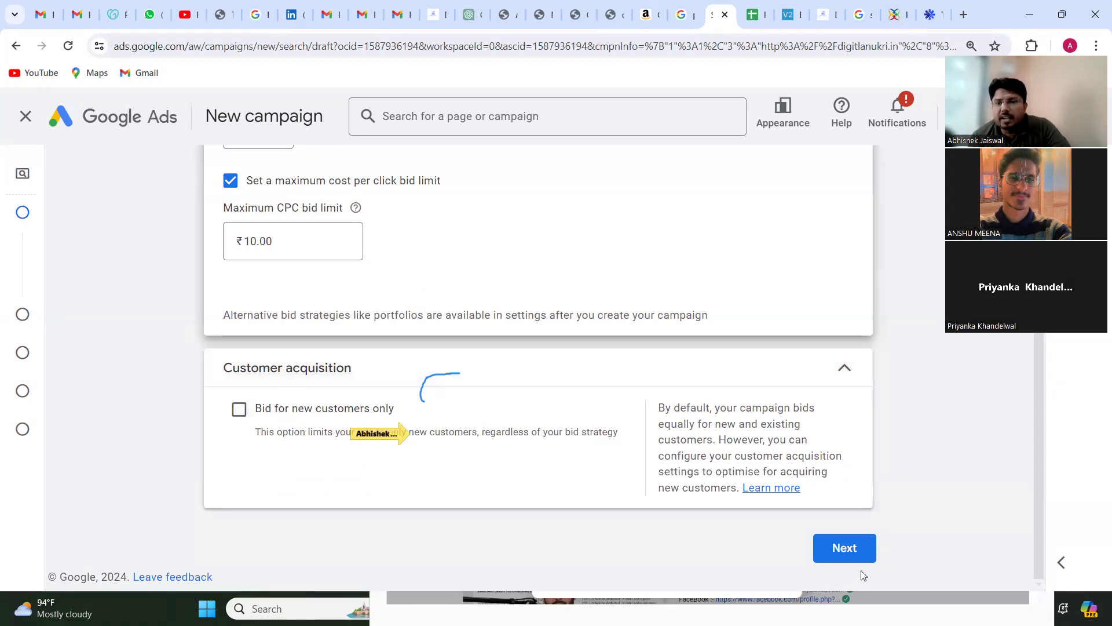
{"action": "left_click", "coordinate": [846, 549]}
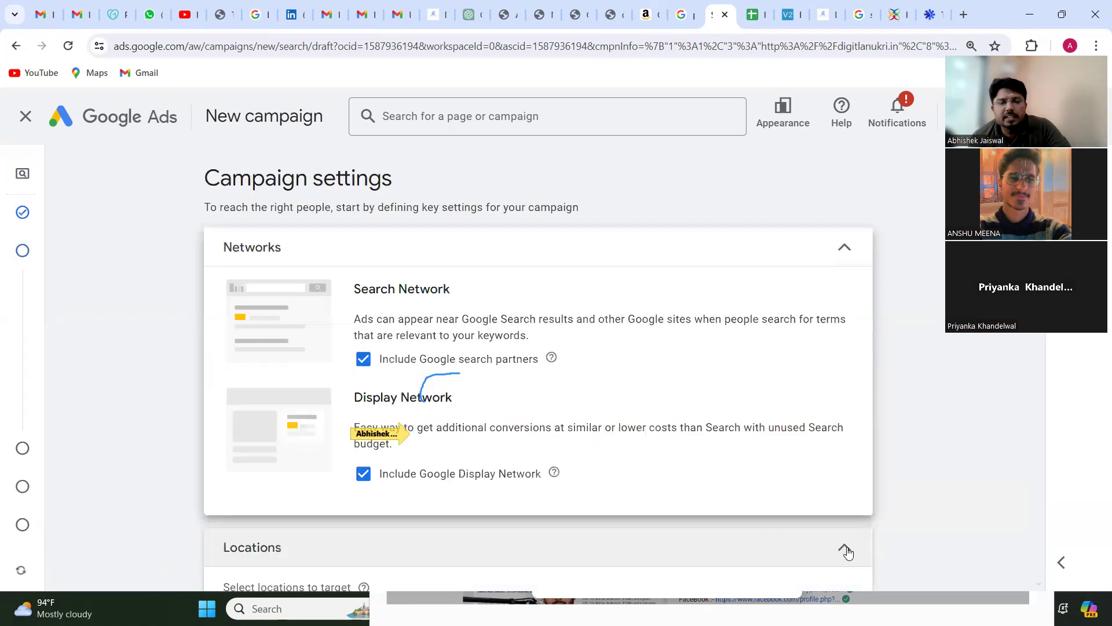
Step: Exclude the Google Display Network from the campaign's Networks settings
{"action": "scroll", "coordinate": [628, 459], "scroll_direction": "down", "scroll_amount": 2}
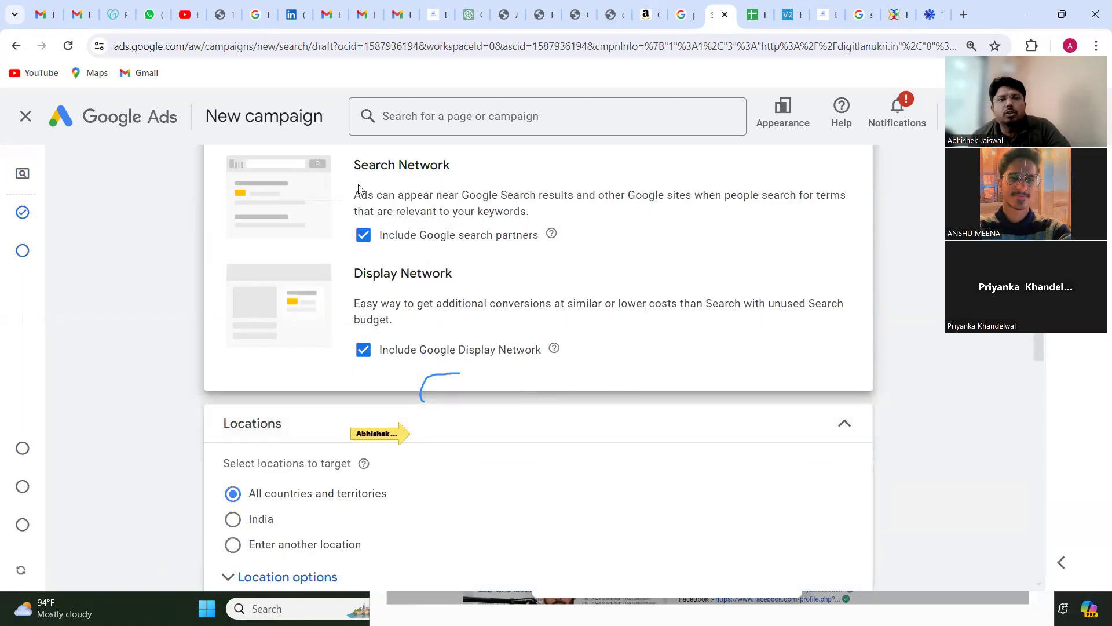
{"action": "triple_click", "coordinate": [366, 168]}
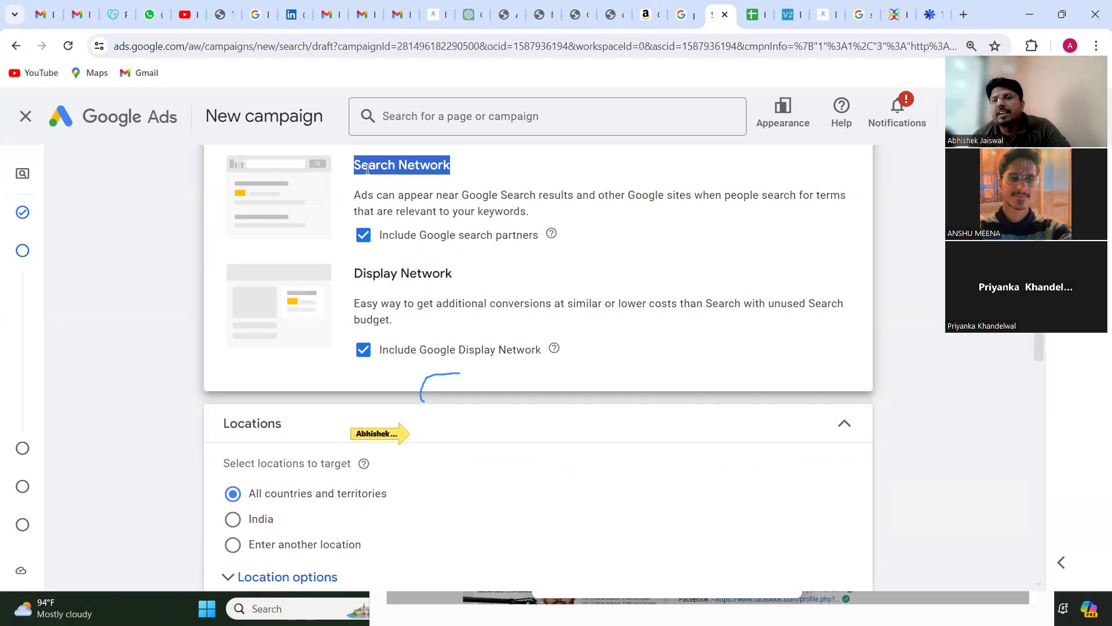
{"action": "left_click", "coordinate": [363, 352]}
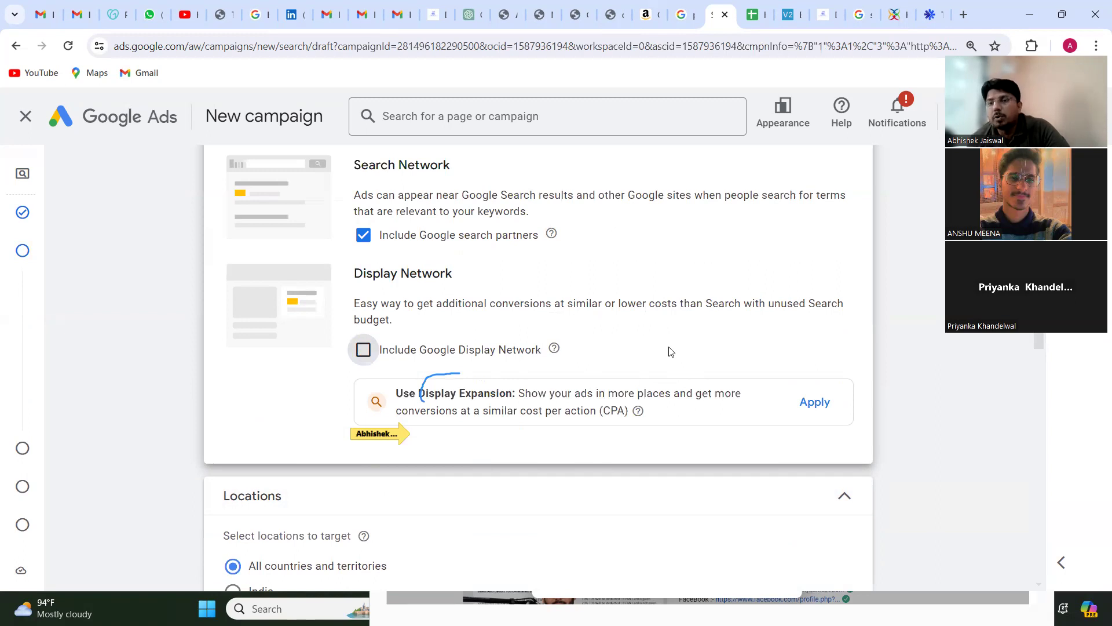
{"action": "scroll", "coordinate": [670, 352], "scroll_direction": "down", "scroll_amount": 1}
{"action": "scroll", "coordinate": [670, 352], "scroll_direction": "up", "scroll_amount": 1}
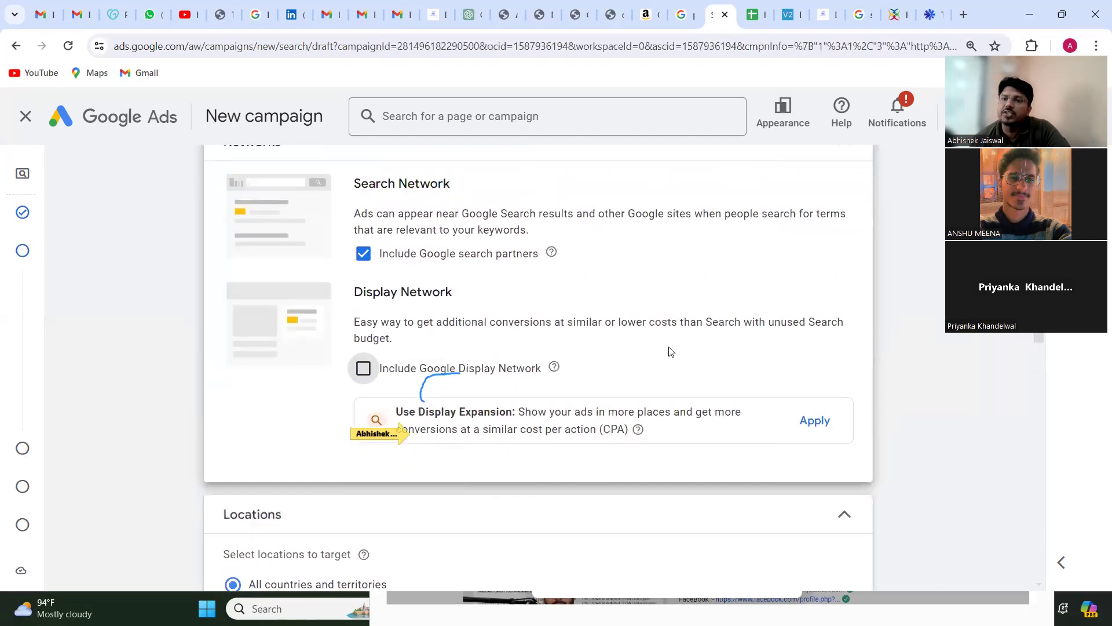
Step: Set location targeting to enter another location and open the advanced location search
{"action": "scroll", "coordinate": [670, 351], "scroll_direction": "down", "scroll_amount": 5}
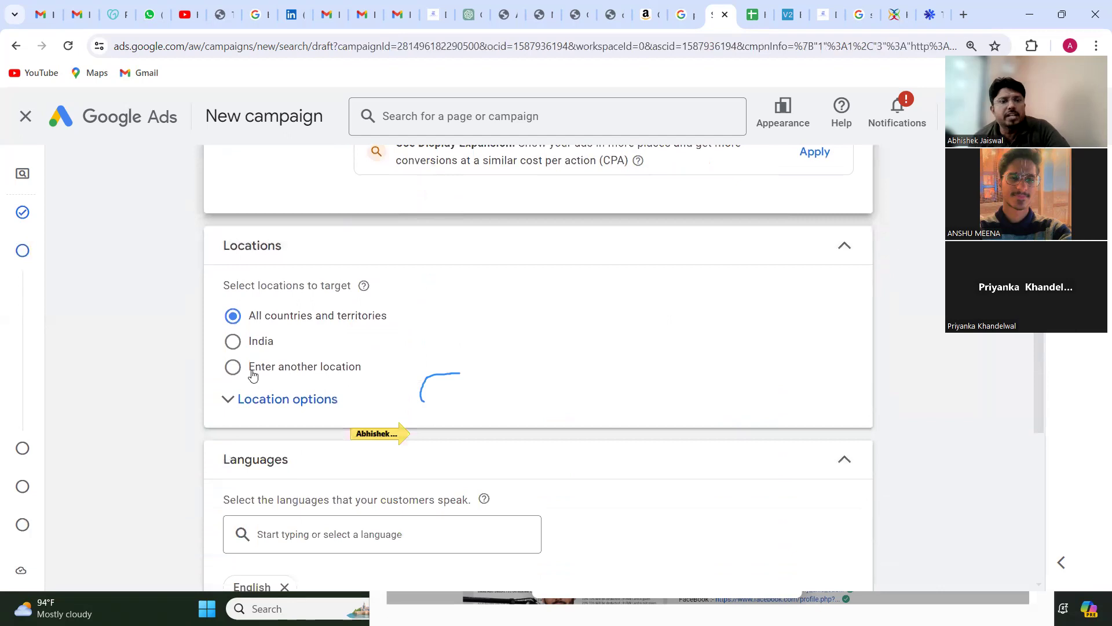
{"action": "left_click", "coordinate": [233, 367]}
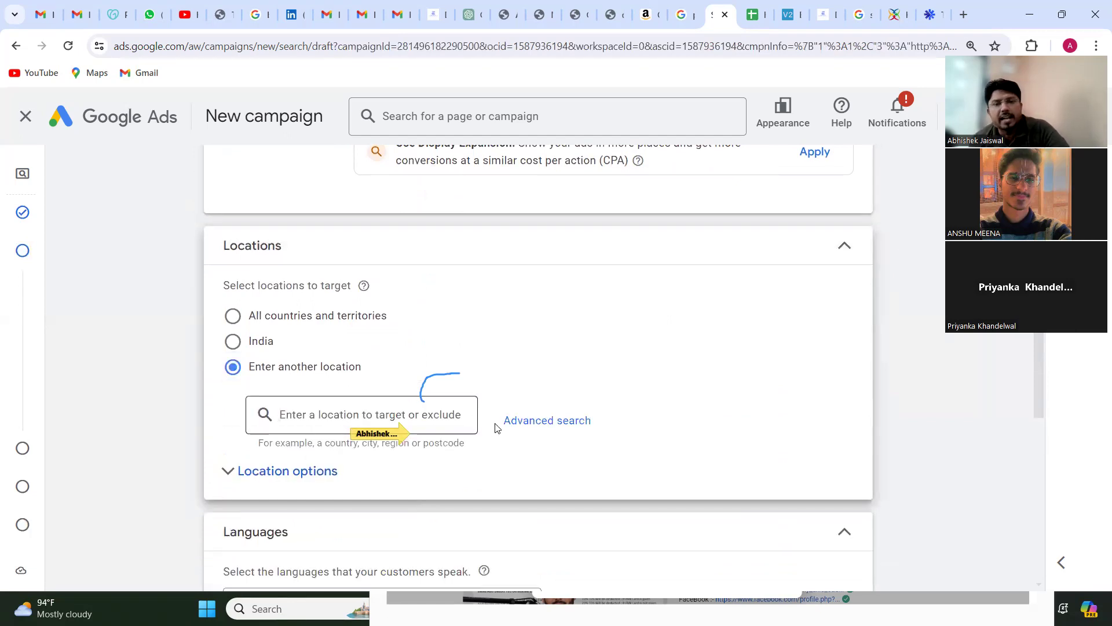
{"action": "left_click", "coordinate": [516, 423]}
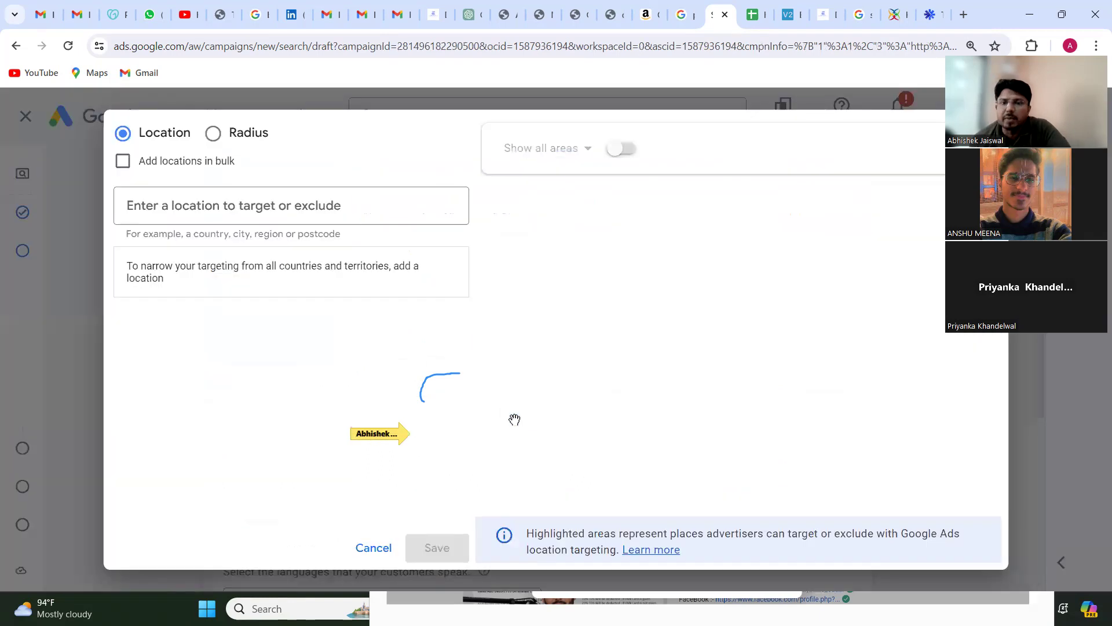
Step: Switch to radius targeting, look up the postcode 302017 and clear the search
{"action": "left_click", "coordinate": [212, 134]}
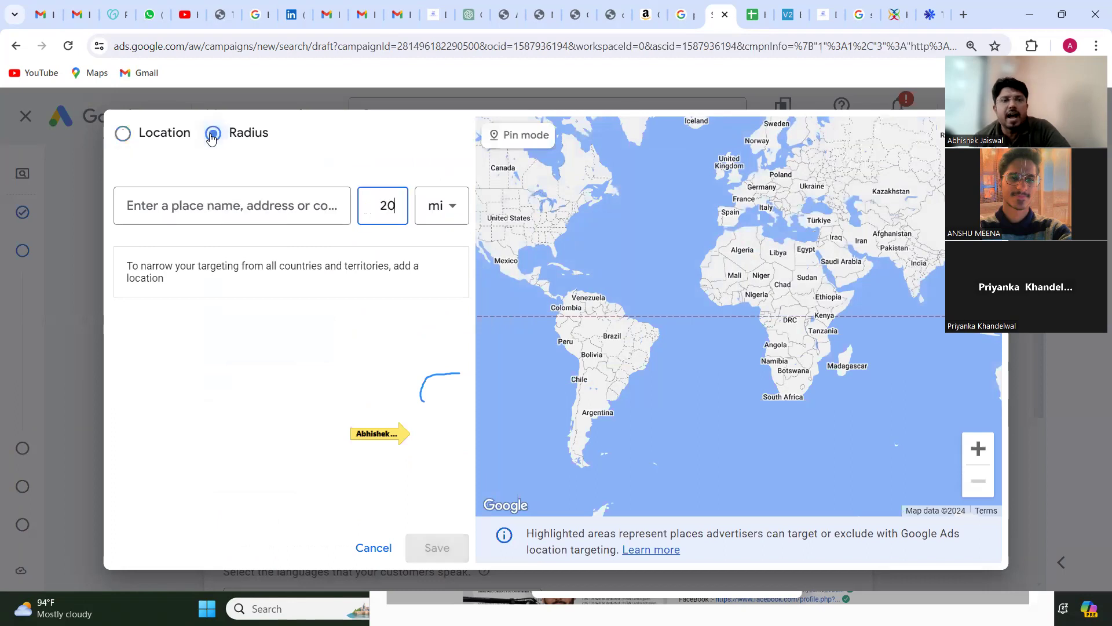
{"action": "left_click", "coordinate": [280, 209]}
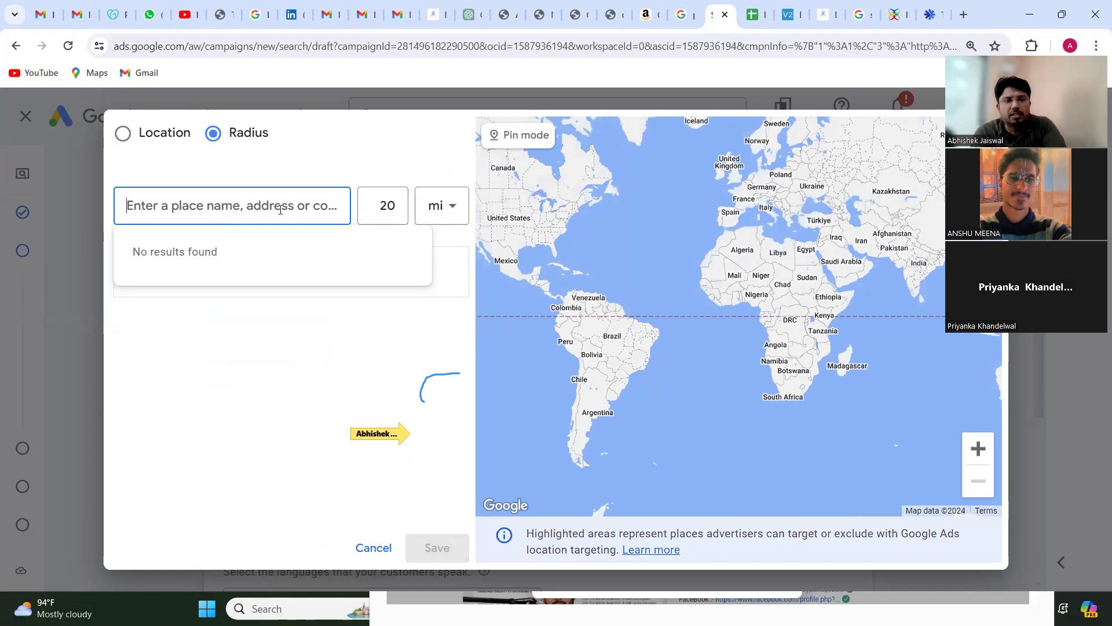
{"action": "type", "text": "3020"}
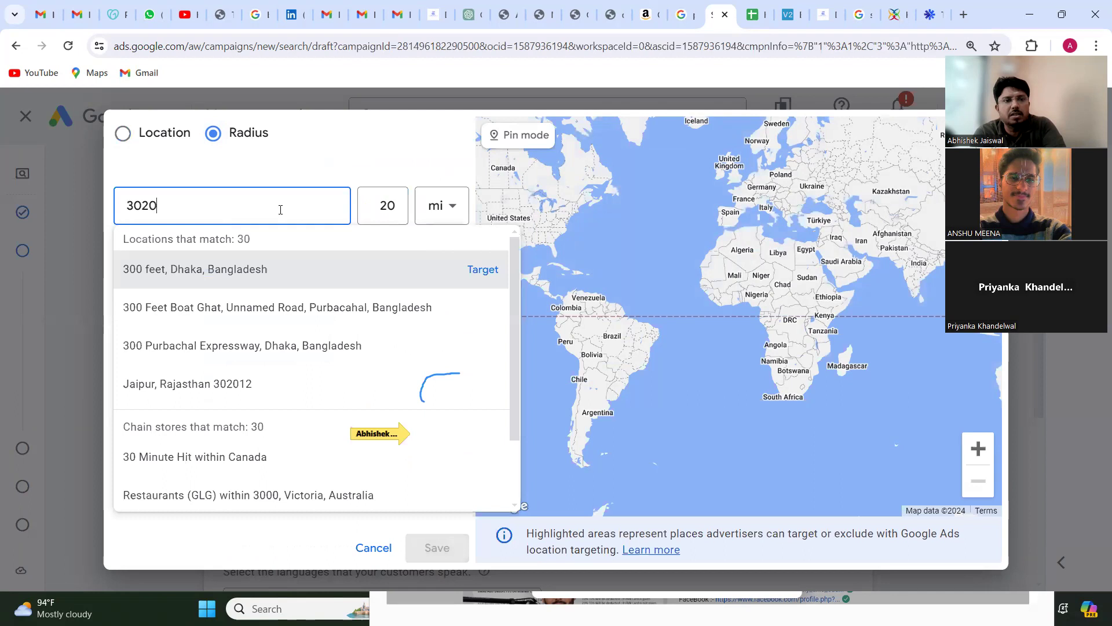
{"action": "type", "text": "17"}
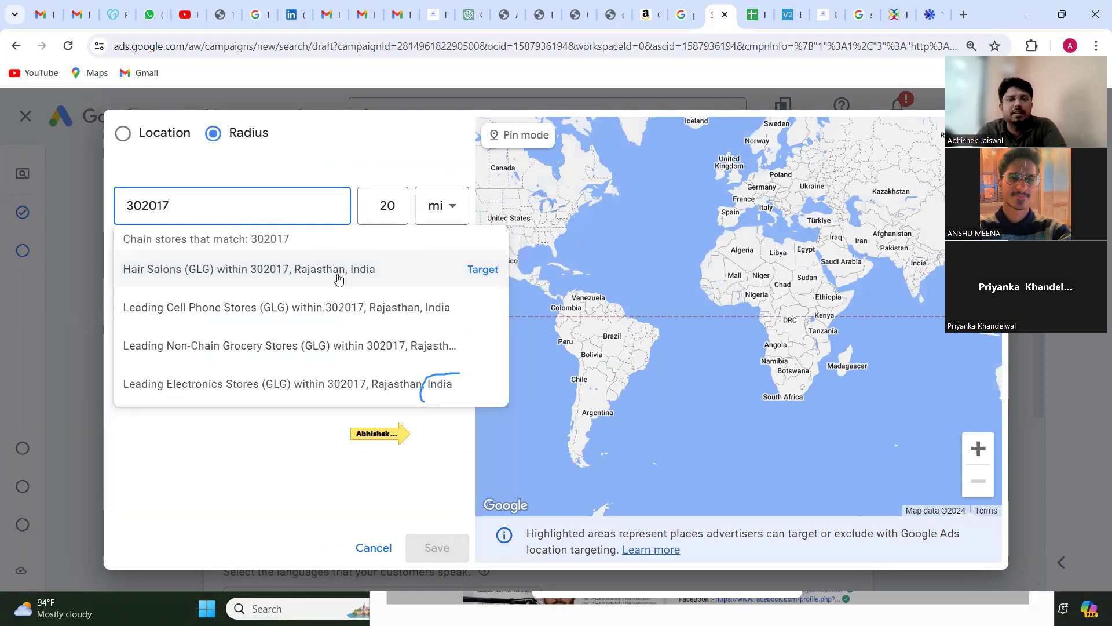
{"action": "double_click", "coordinate": [240, 204]}
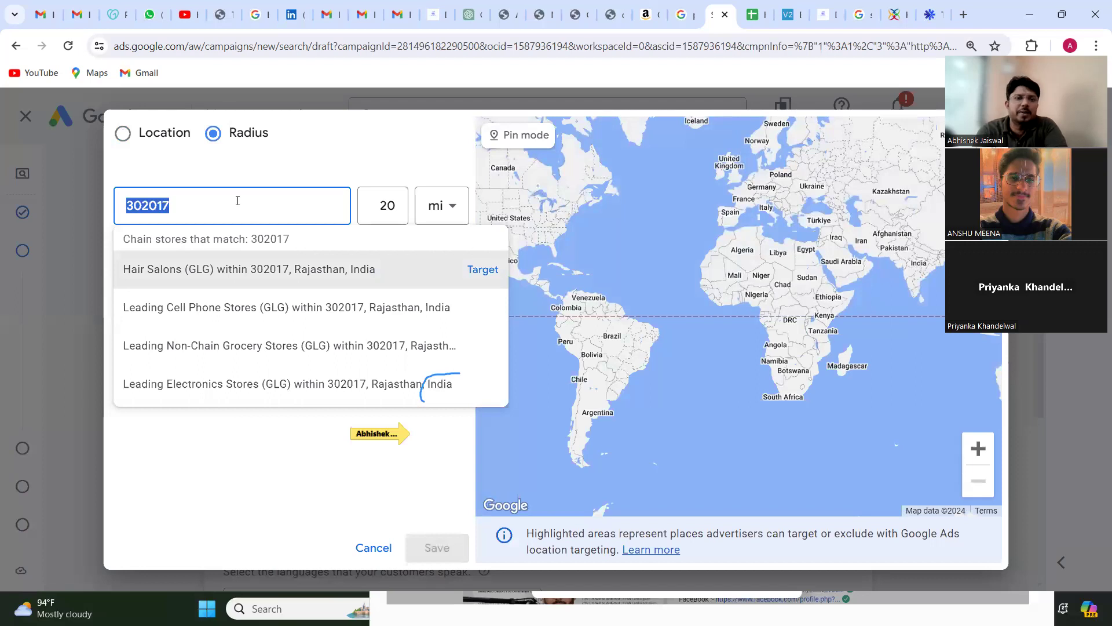
{"action": "key", "text": "BackSpace"}
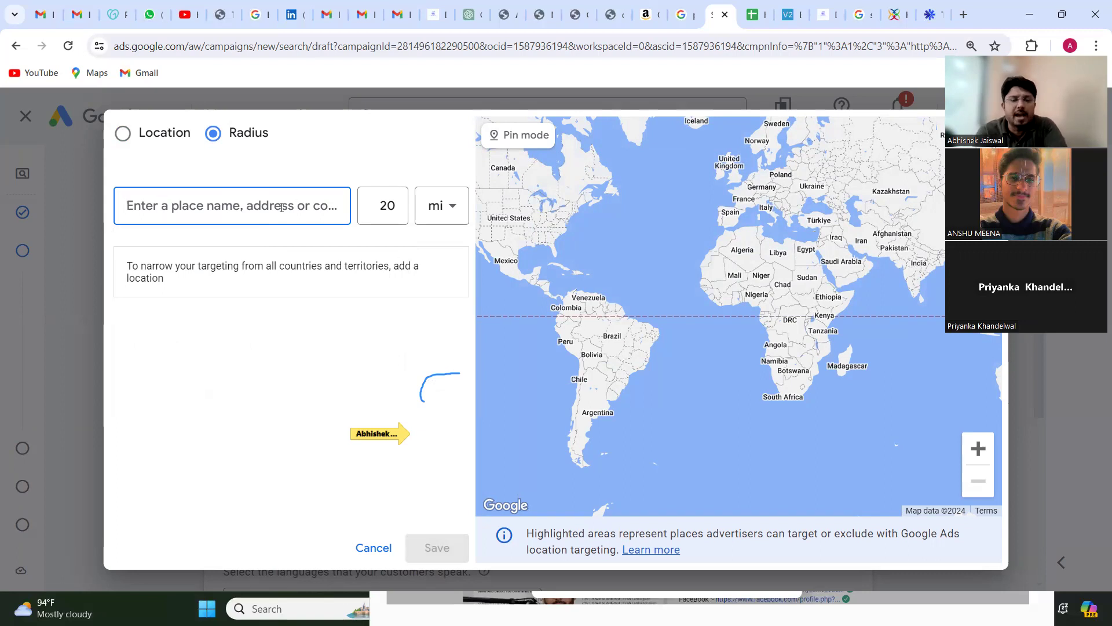
Step: Search for Jagatpura, Jaipur, Rajasthan and target a 20 mi radius around it
{"action": "type", "text": "jaga"}
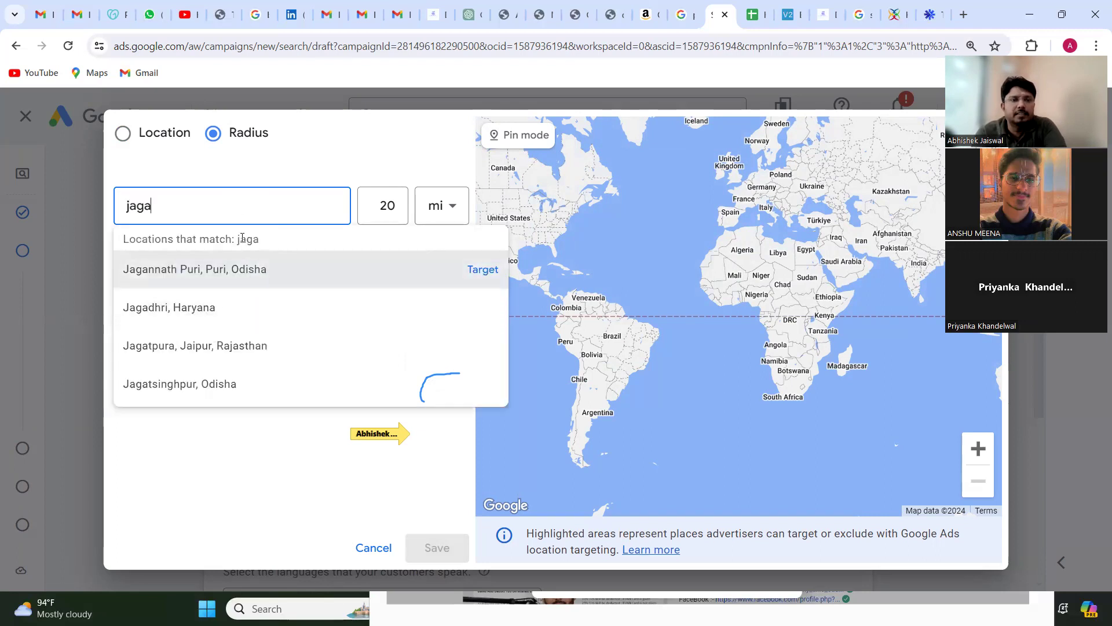
{"action": "type", "text": "toura"}
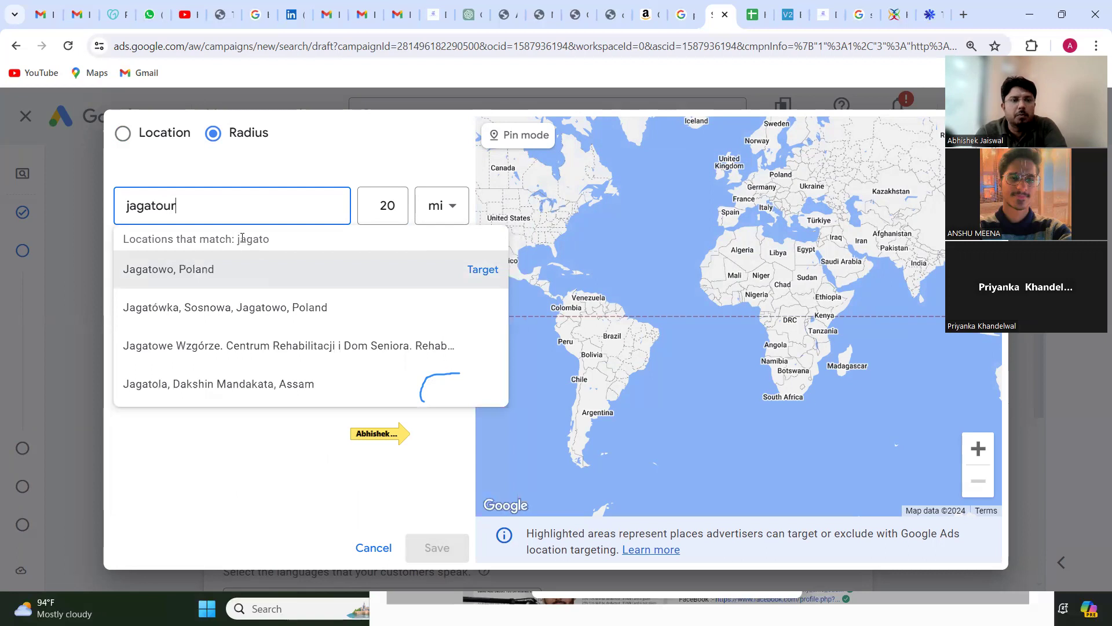
{"action": "left_click", "coordinate": [480, 270]}
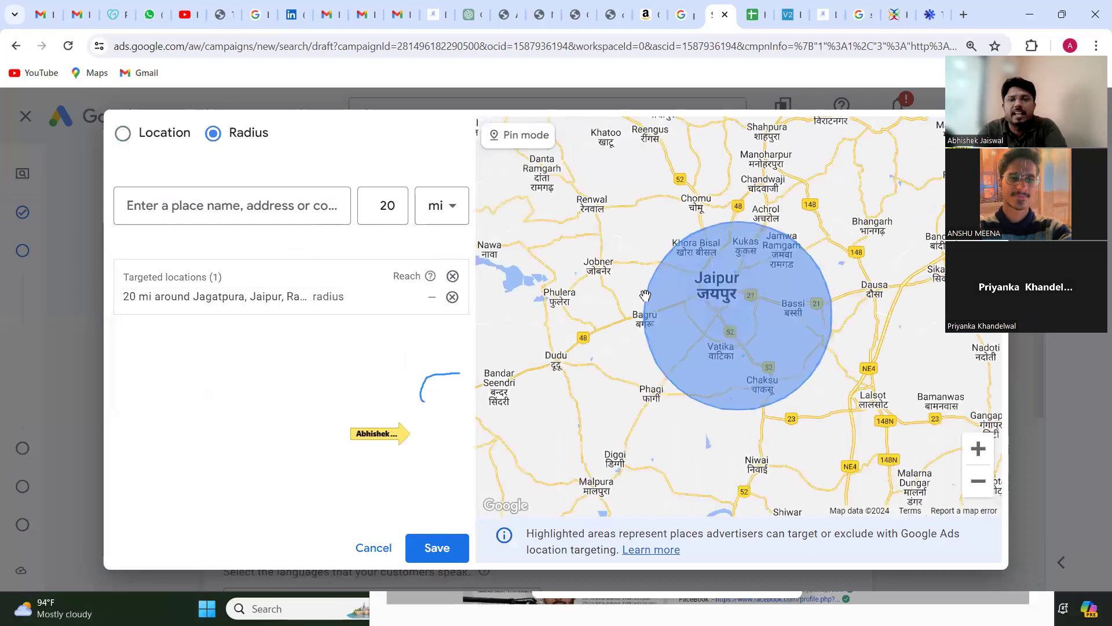
Step: Set the radius entry to 15 km, remove the Jagatpura radius target and cancel the advanced search
{"action": "left_click", "coordinate": [444, 218]}
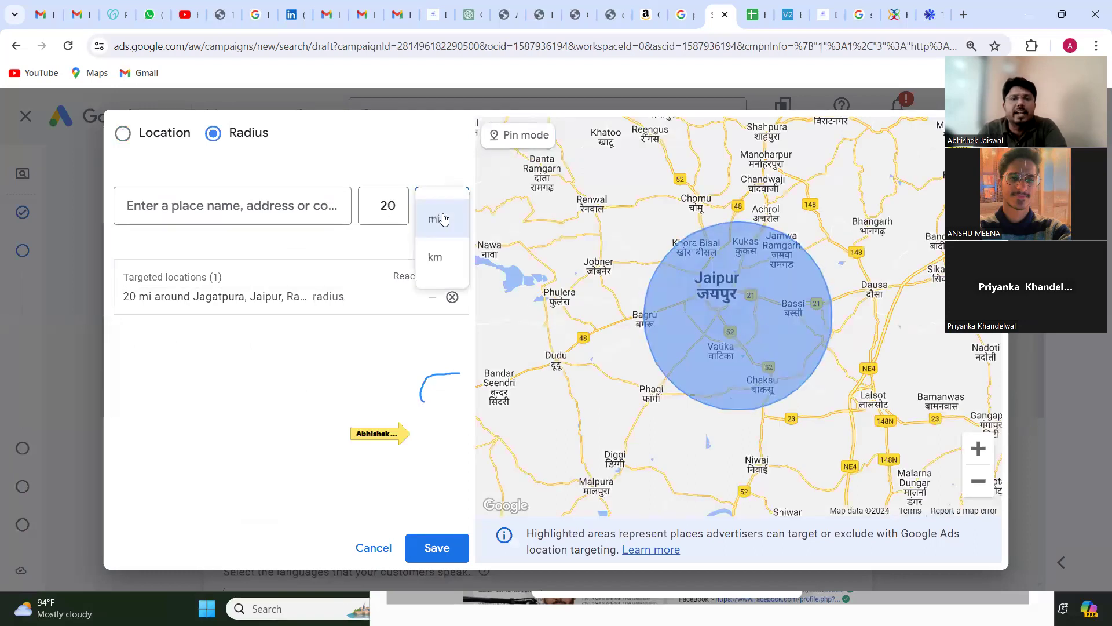
{"action": "left_click", "coordinate": [435, 258]}
{"action": "double_click", "coordinate": [386, 206]}
{"action": "type", "text": "15"}
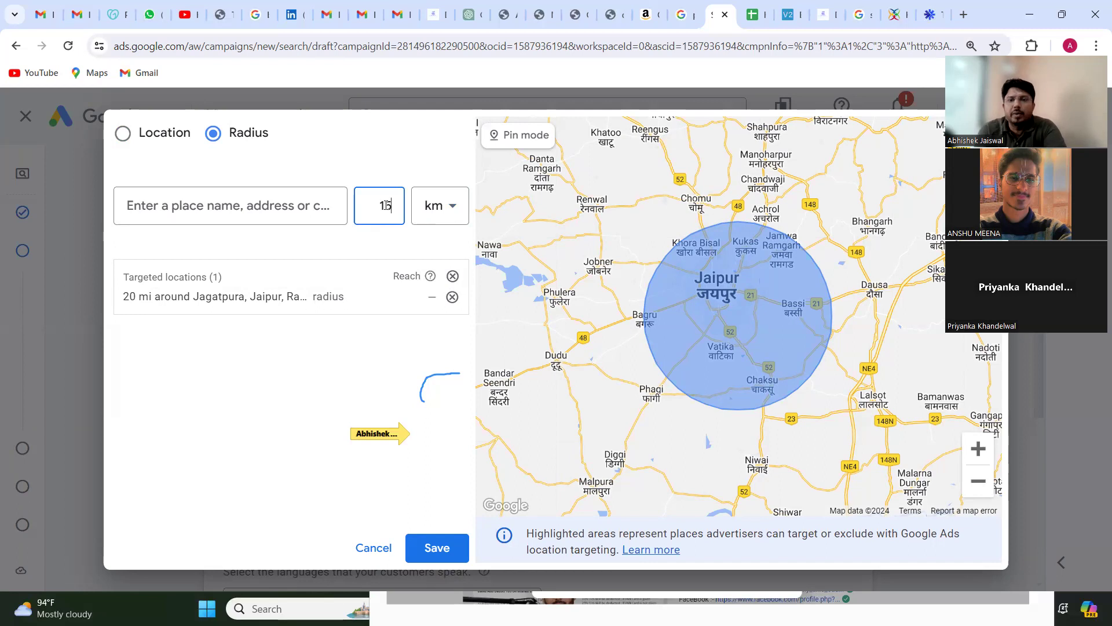
{"action": "scroll", "coordinate": [720, 340], "scroll_direction": "down", "scroll_amount": 2}
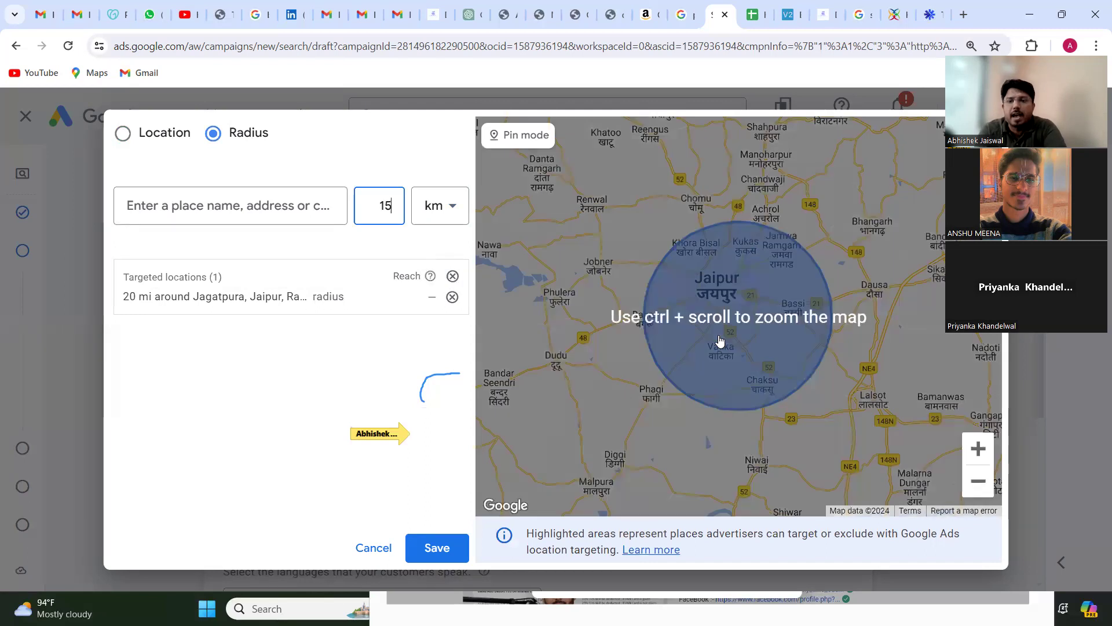
{"action": "left_click", "coordinate": [977, 449]}
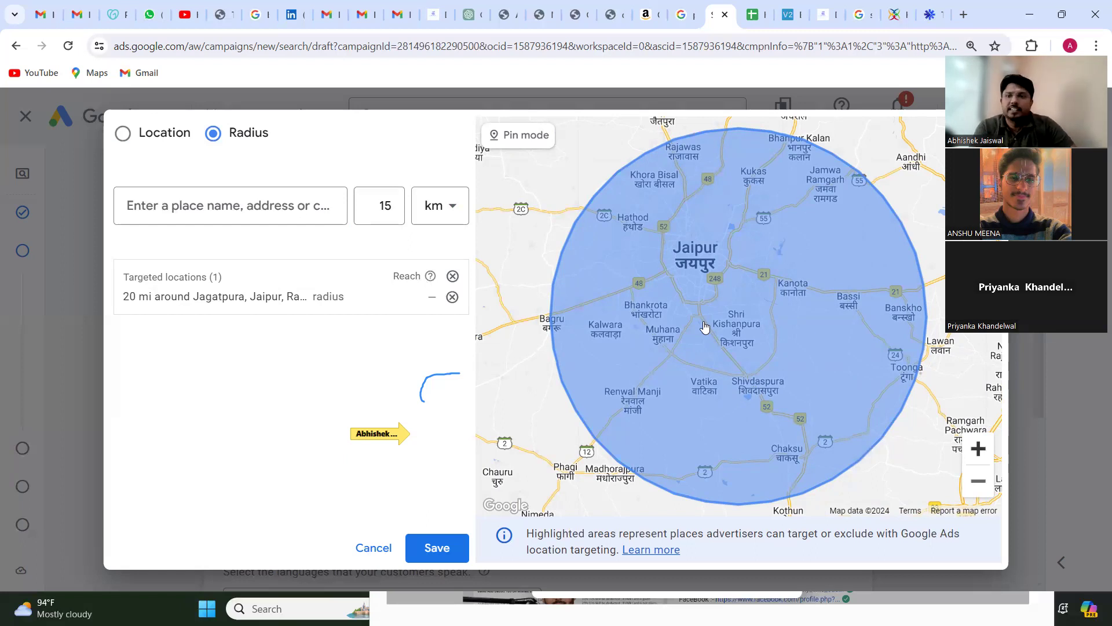
{"action": "left_click", "coordinate": [453, 297]}
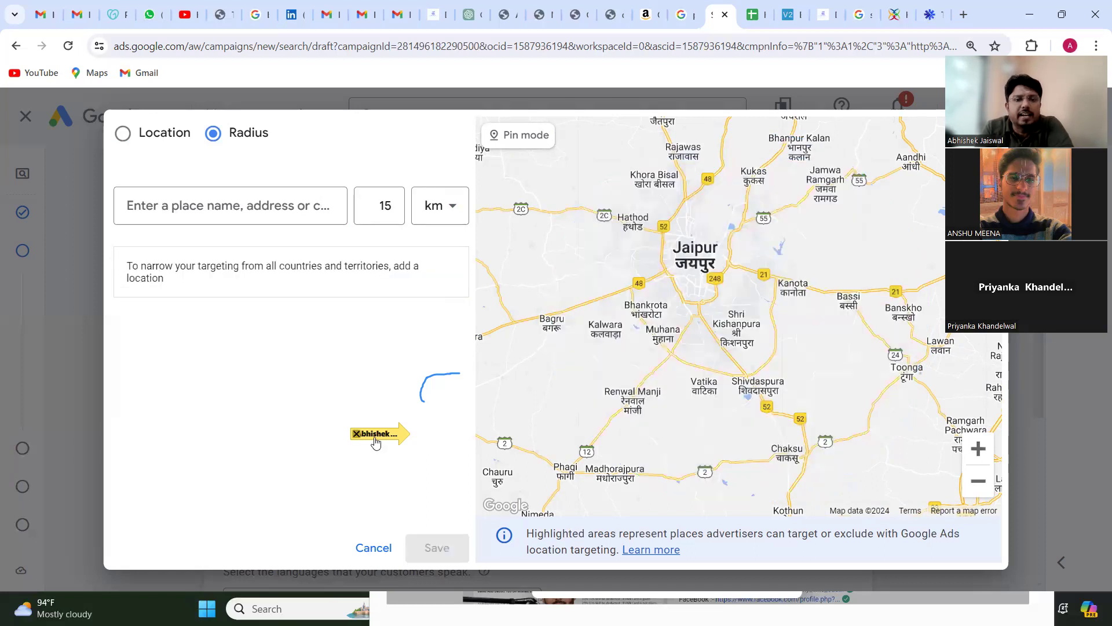
{"action": "left_click", "coordinate": [374, 548]}
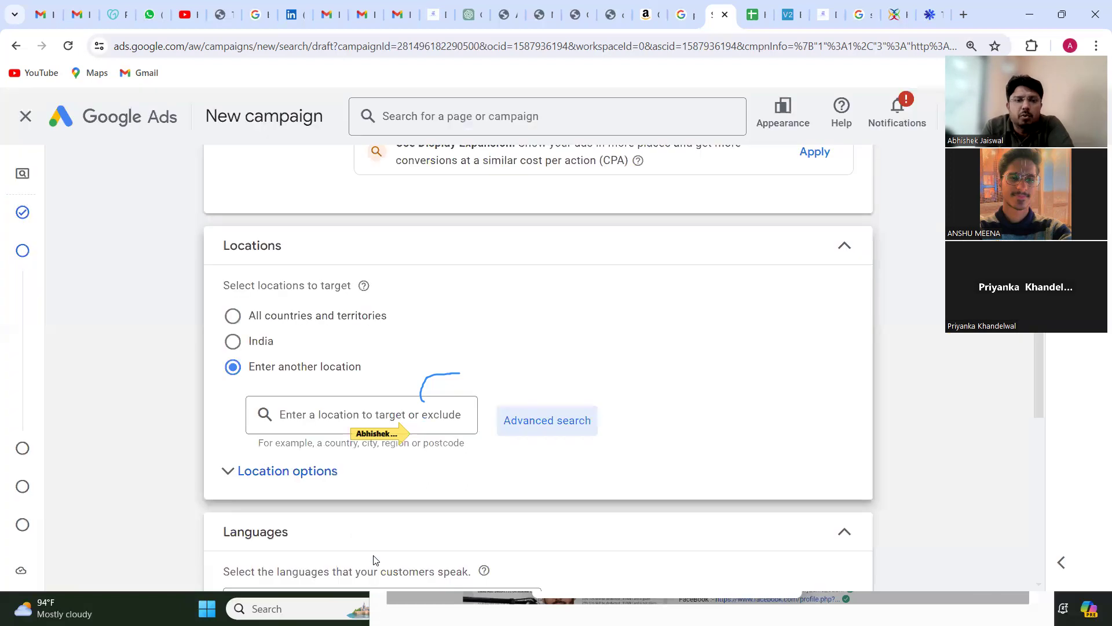
Step: Target the city of Jaipur, Rajasthan, India as the campaign location and highlight its reach figure
{"action": "left_click", "coordinate": [314, 410]}
{"action": "type", "text": "jaipur"}
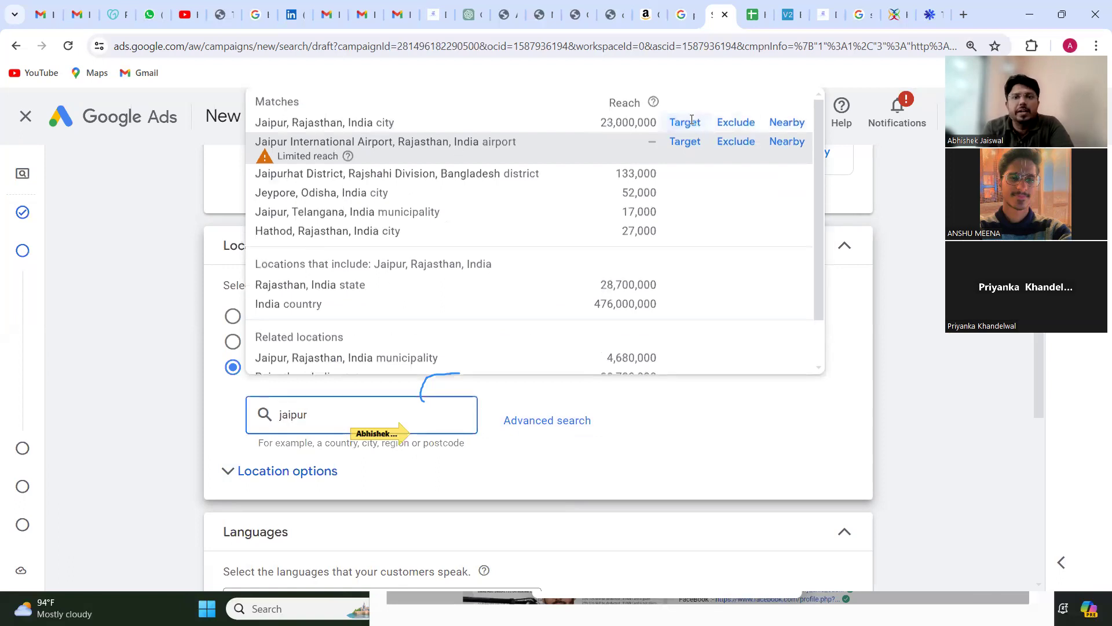
{"action": "left_click", "coordinate": [685, 122]}
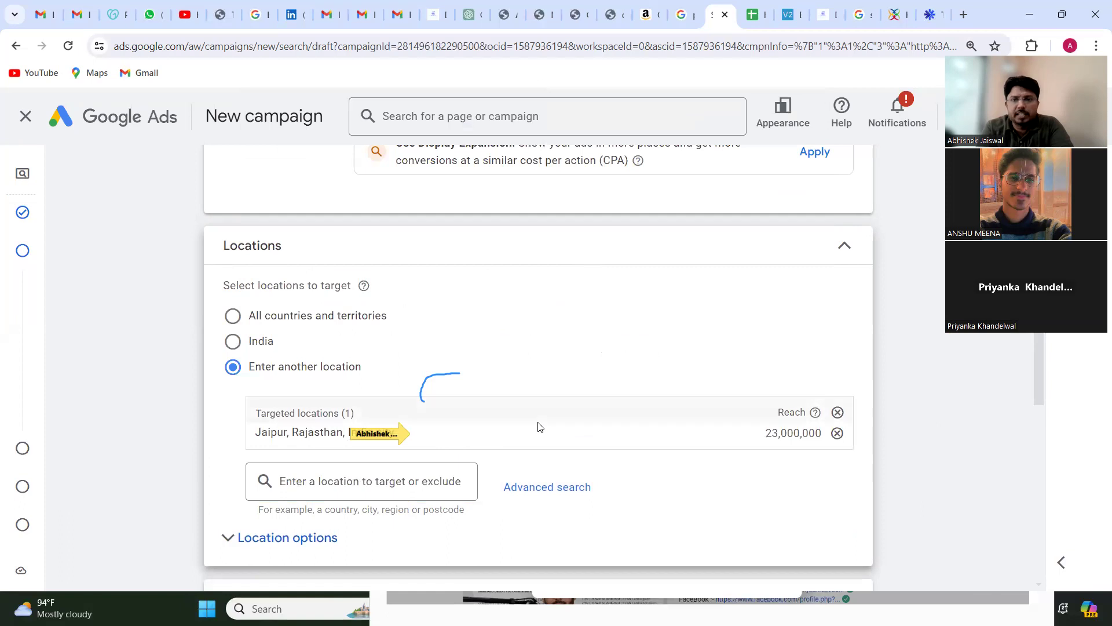
{"action": "scroll", "coordinate": [538, 427], "scroll_direction": "down", "scroll_amount": 1}
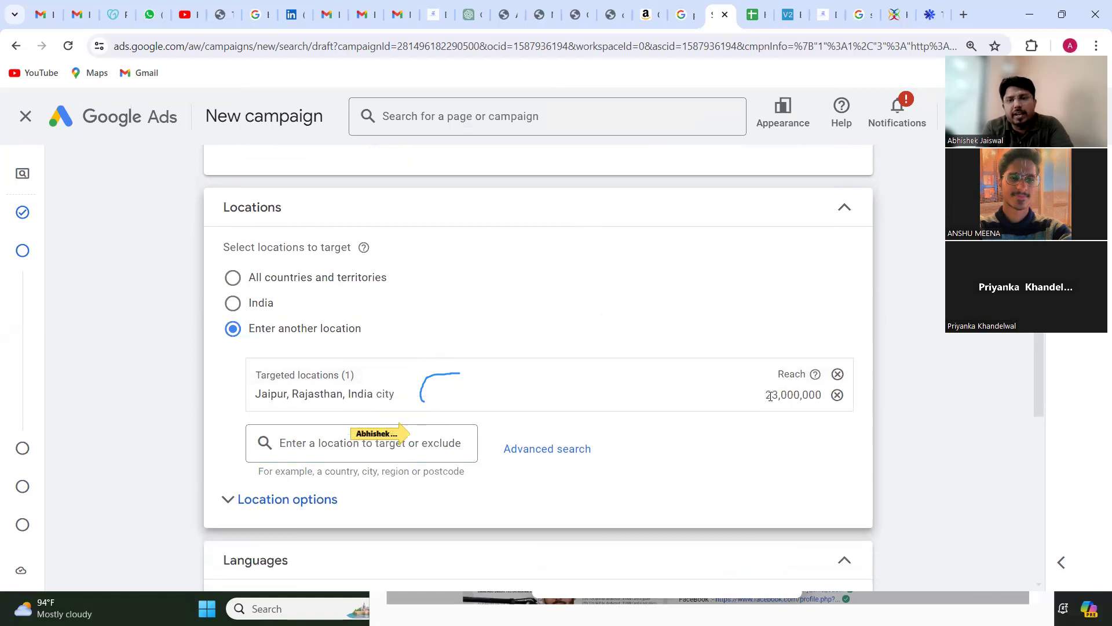
{"action": "triple_click", "coordinate": [770, 397]}
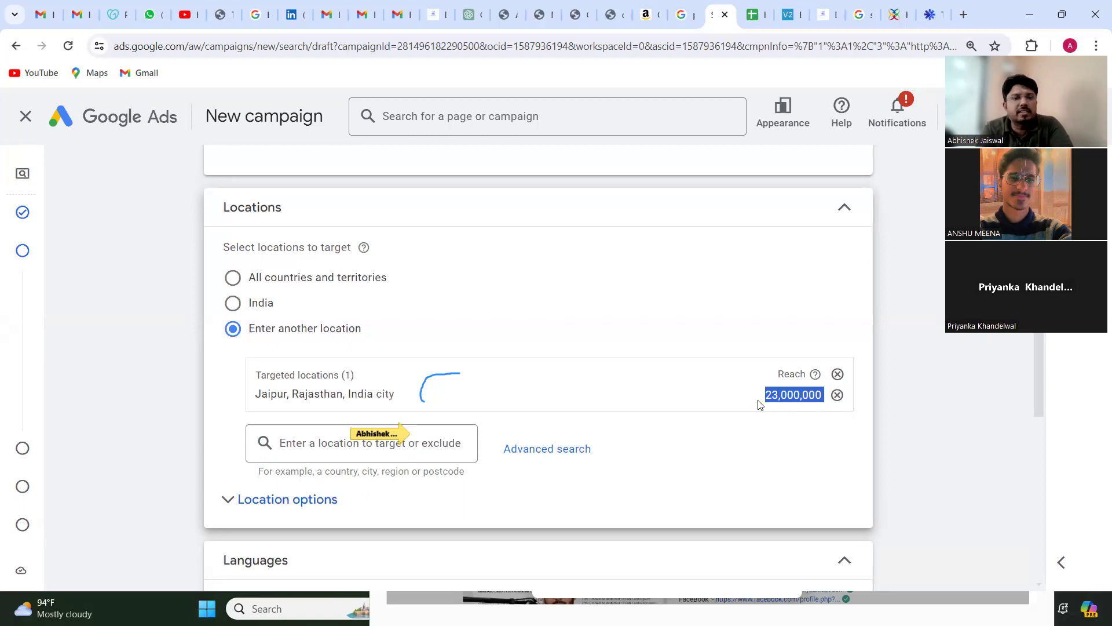
Step: Add Hindi to the languages the campaign's customers speak
{"action": "scroll", "coordinate": [761, 404], "scroll_direction": "down", "scroll_amount": 3}
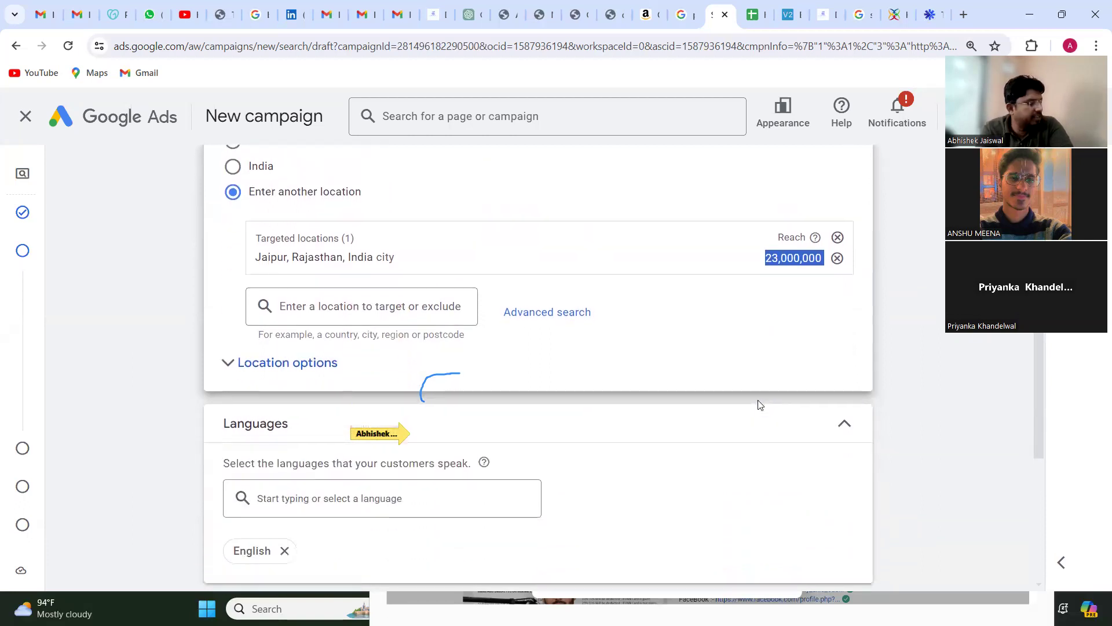
{"action": "scroll", "coordinate": [760, 404], "scroll_direction": "down", "scroll_amount": 2}
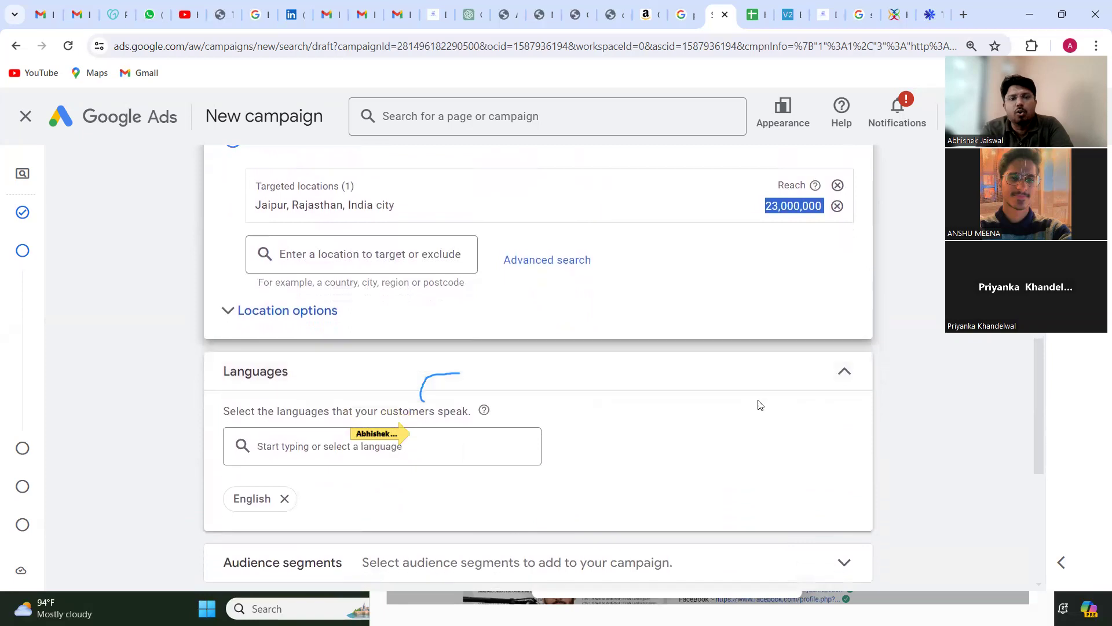
{"action": "right_click", "coordinate": [761, 405]}
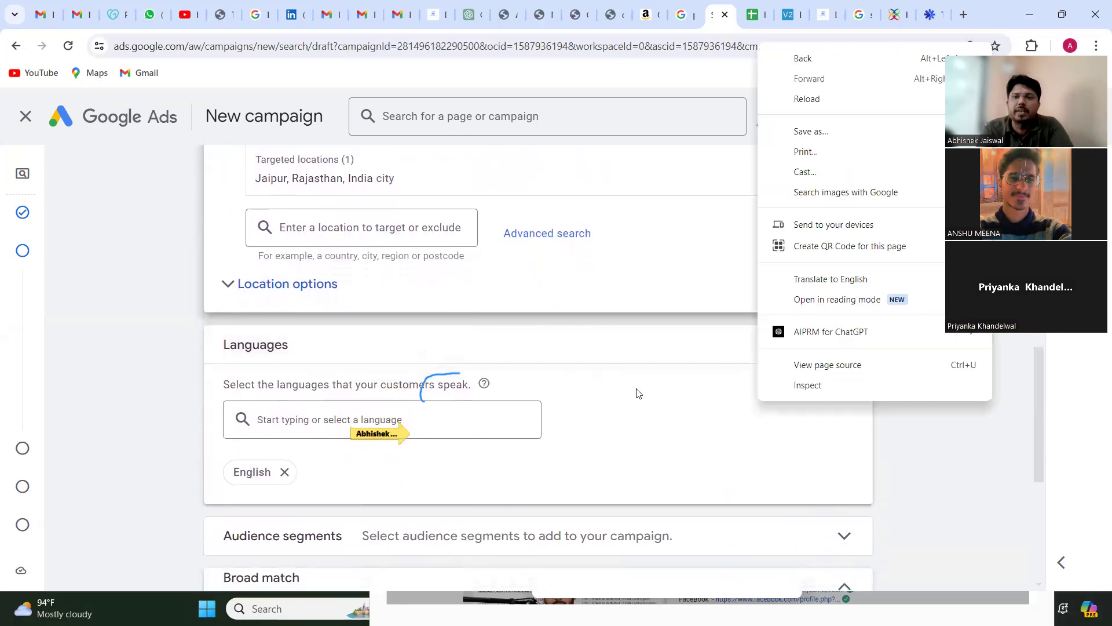
{"action": "left_click", "coordinate": [616, 326]}
{"action": "scroll", "coordinate": [615, 324], "scroll_direction": "down", "scroll_amount": 1}
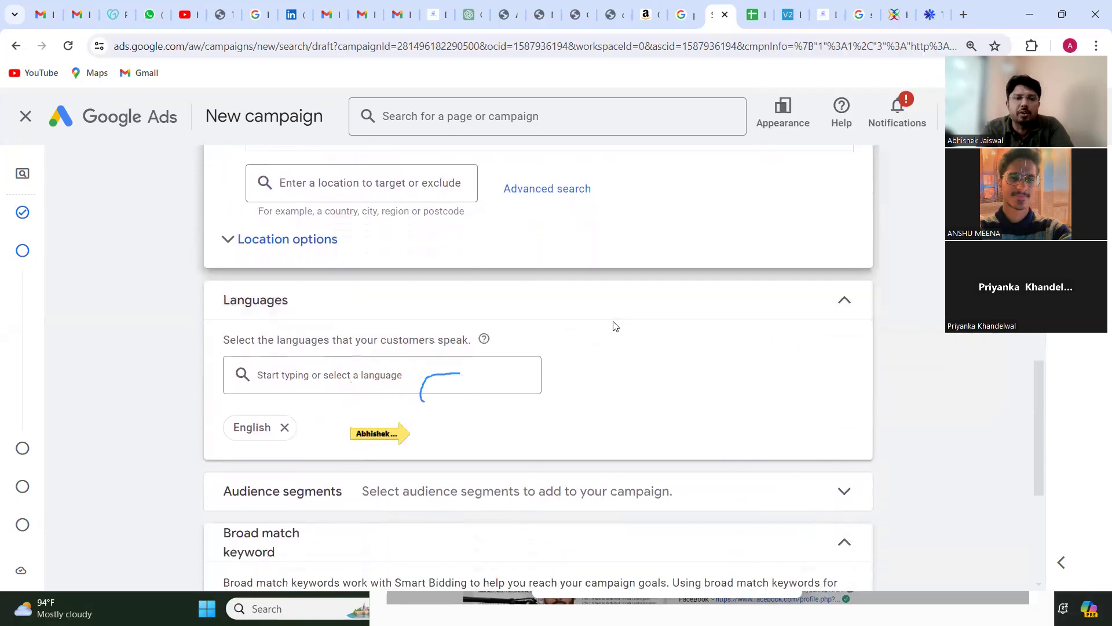
{"action": "left_click", "coordinate": [292, 375]}
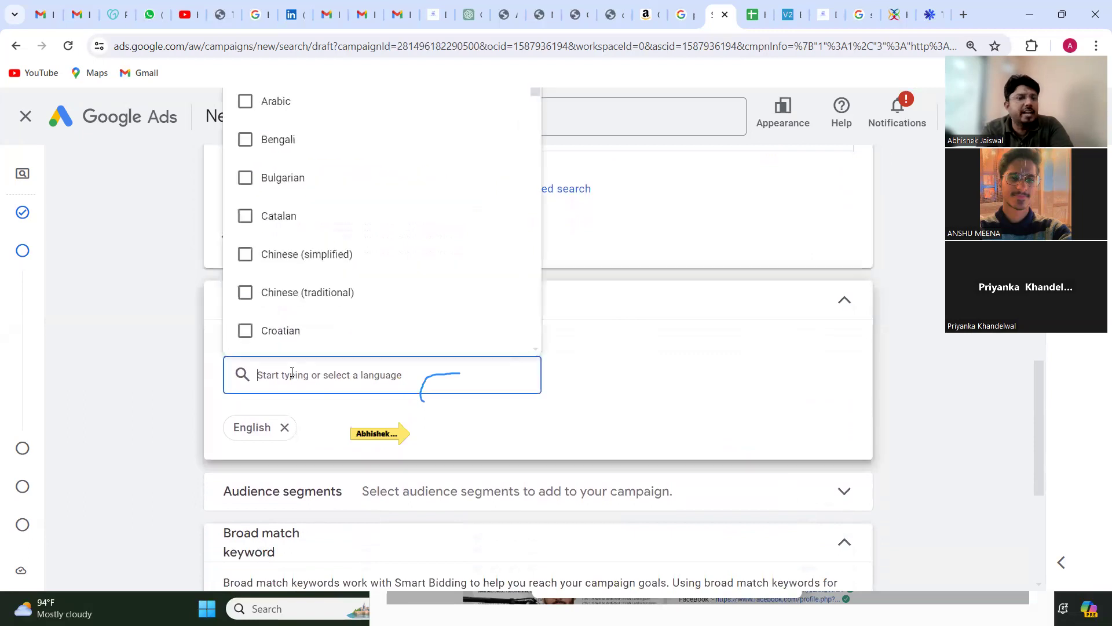
{"action": "type", "text": "hind"}
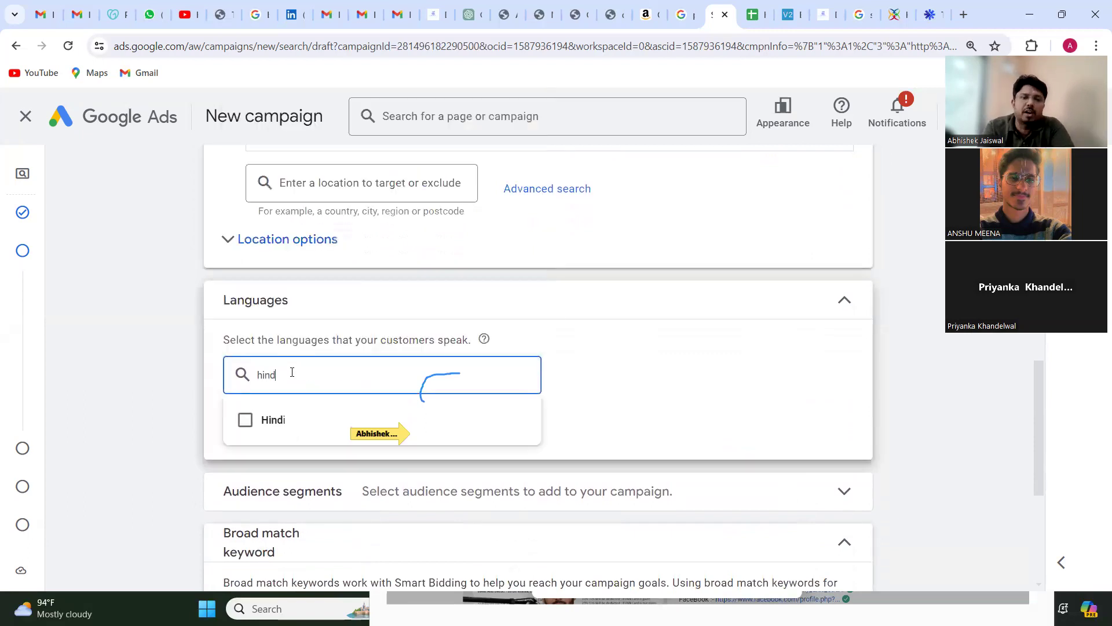
{"action": "left_click", "coordinate": [244, 421]}
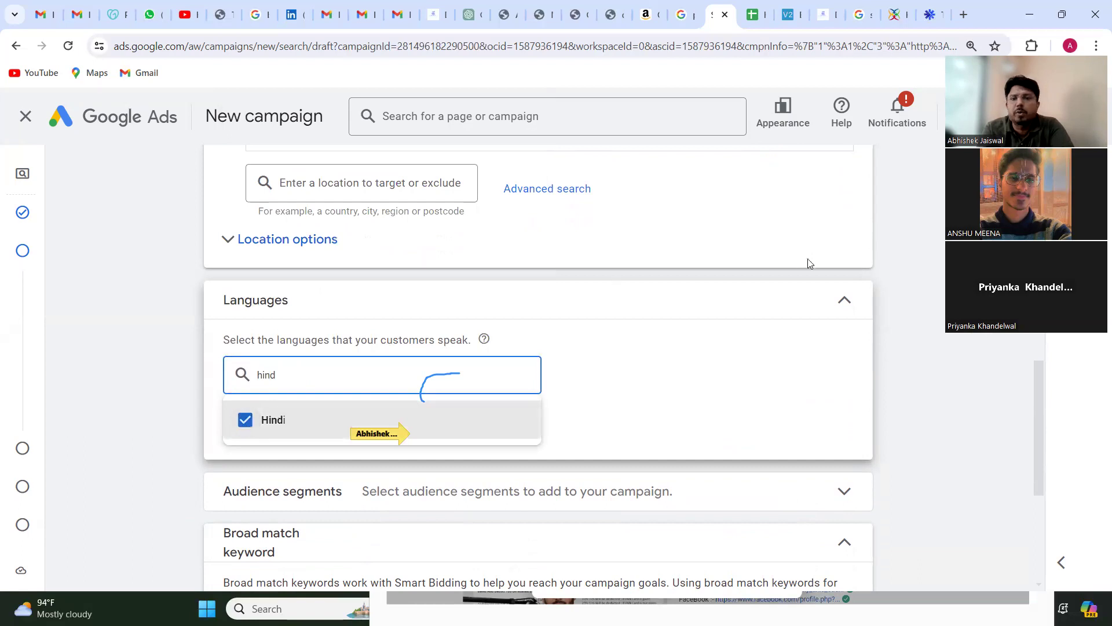
{"action": "left_click", "coordinate": [730, 351]}
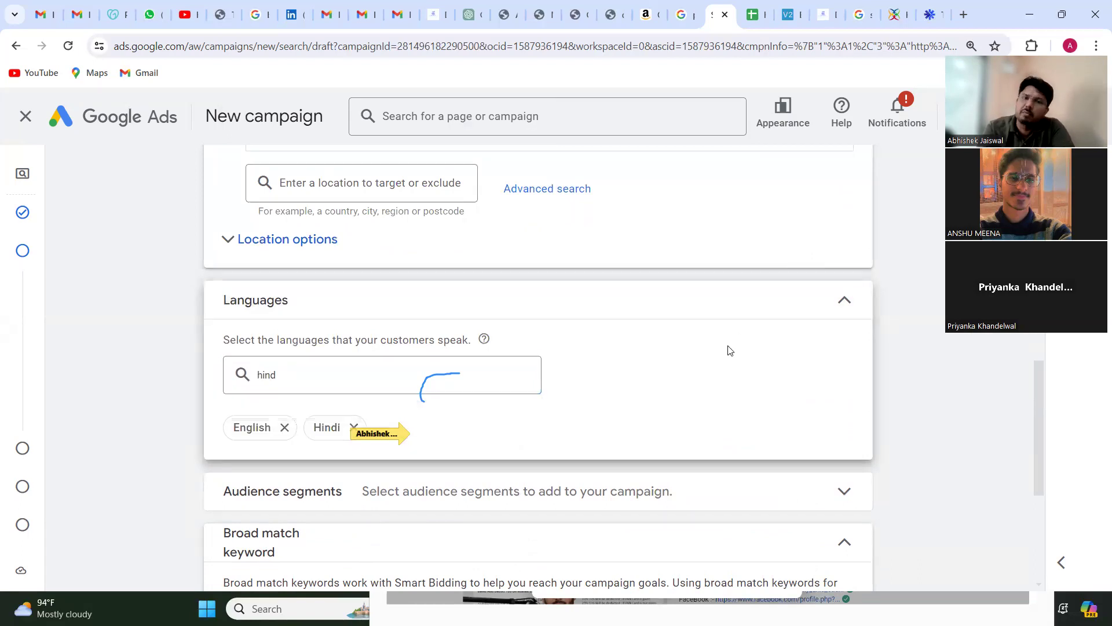
{"action": "scroll", "coordinate": [730, 350], "scroll_direction": "down", "scroll_amount": 3}
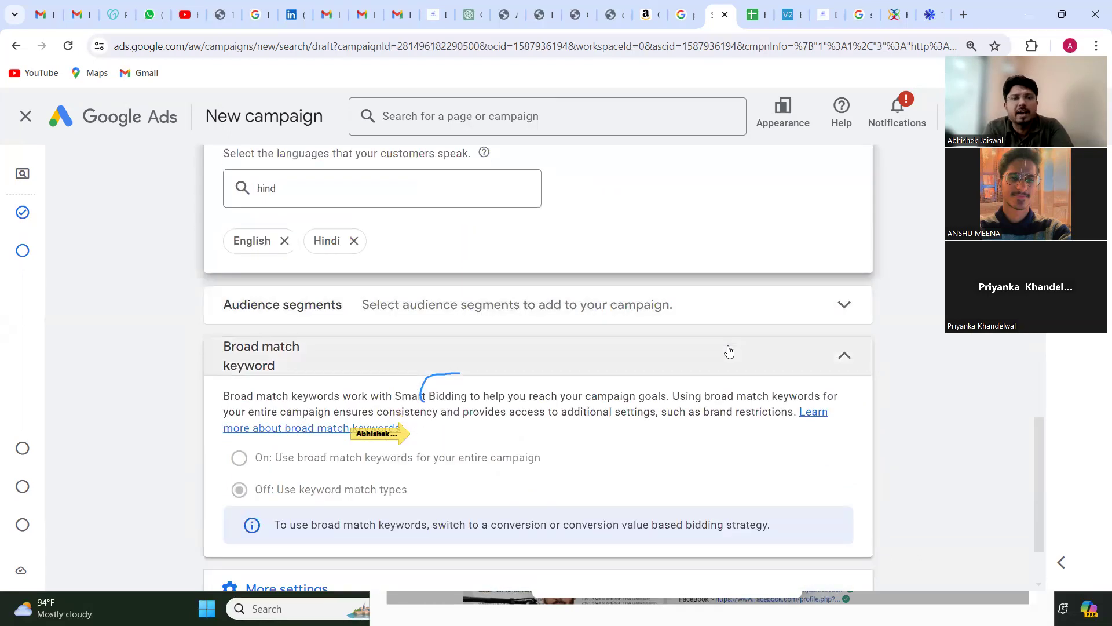
Step: Clear the leftover search text from the campaign's language field and close the language list
{"action": "scroll", "coordinate": [730, 352], "scroll_direction": "up", "scroll_amount": 1}
{"action": "left_click", "coordinate": [280, 236]}
{"action": "double_click", "coordinate": [280, 236]}
{"action": "key", "text": "BackSpace"}
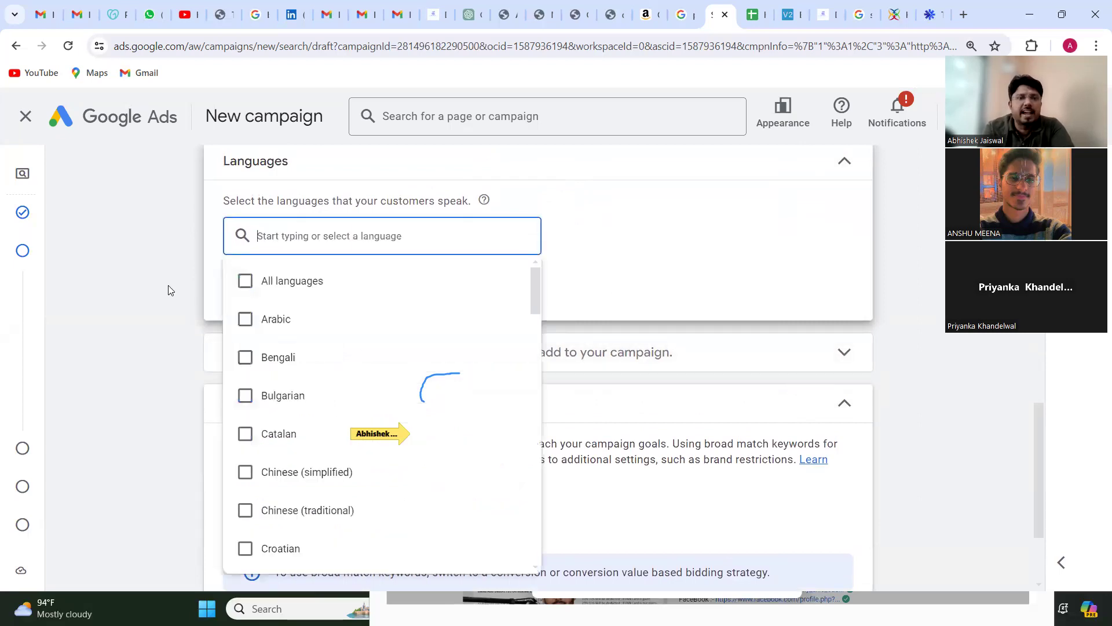
{"action": "left_click", "coordinate": [131, 312]}
{"action": "scroll", "coordinate": [131, 312], "scroll_direction": "down", "scroll_amount": 2}
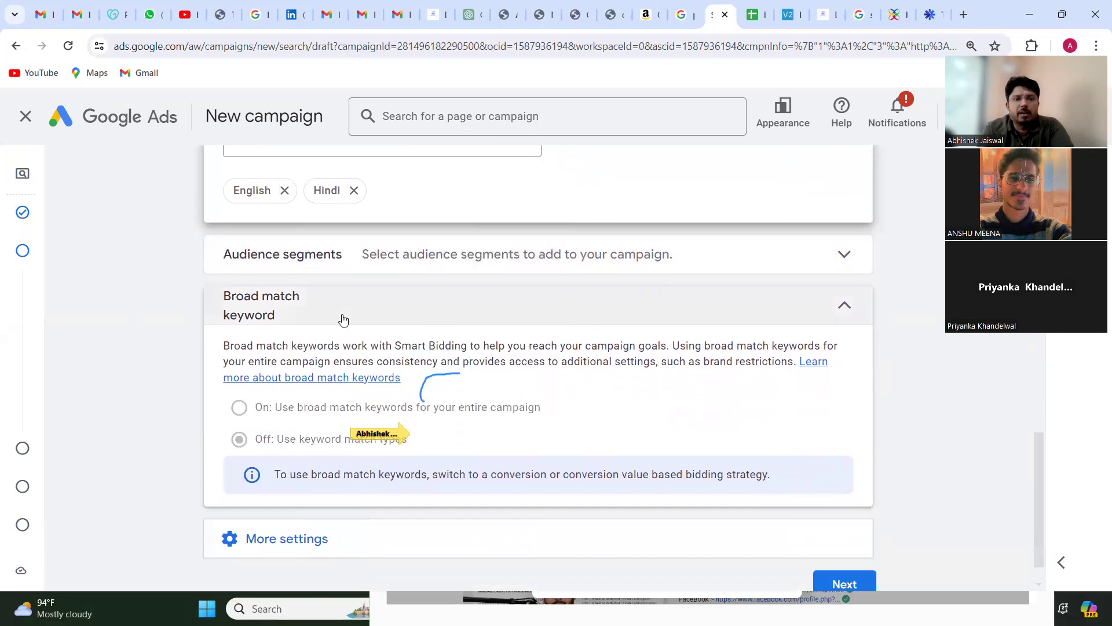
Step: Expand Audience segments, browse the segment categories and view the detailed demographics under Who they are
{"action": "left_click", "coordinate": [435, 269]}
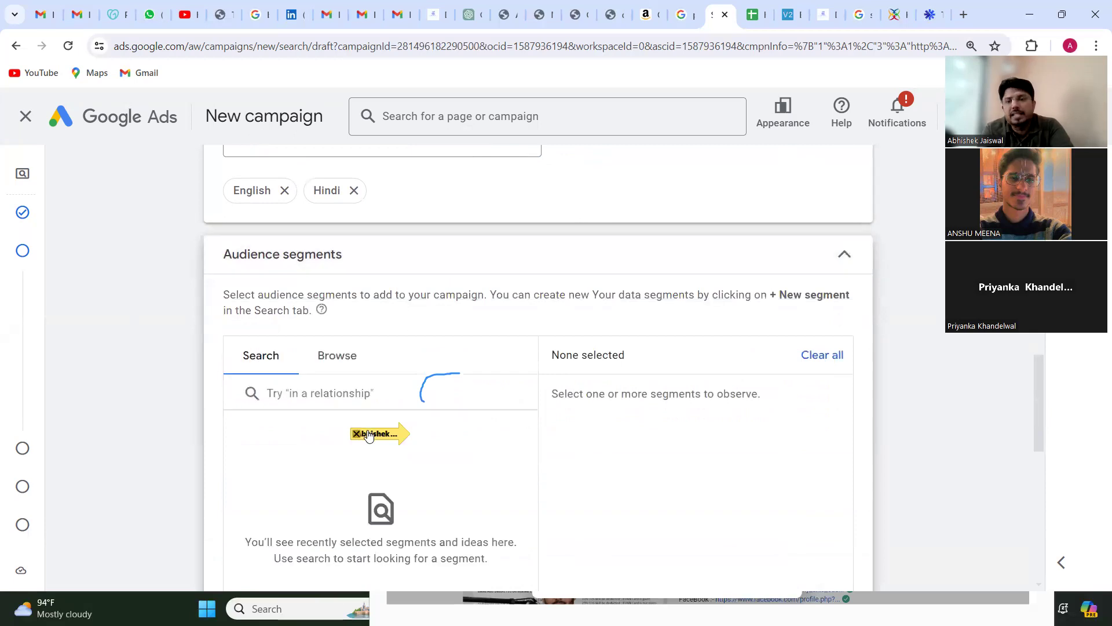
{"action": "left_click", "coordinate": [341, 360]}
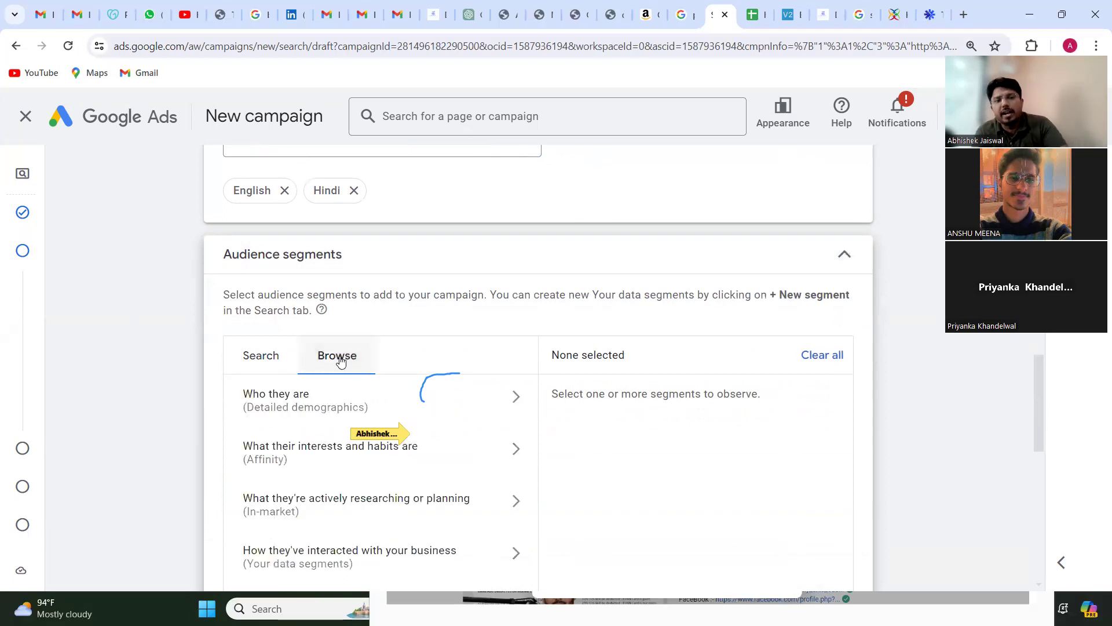
{"action": "scroll", "coordinate": [458, 434], "scroll_direction": "down", "scroll_amount": 1}
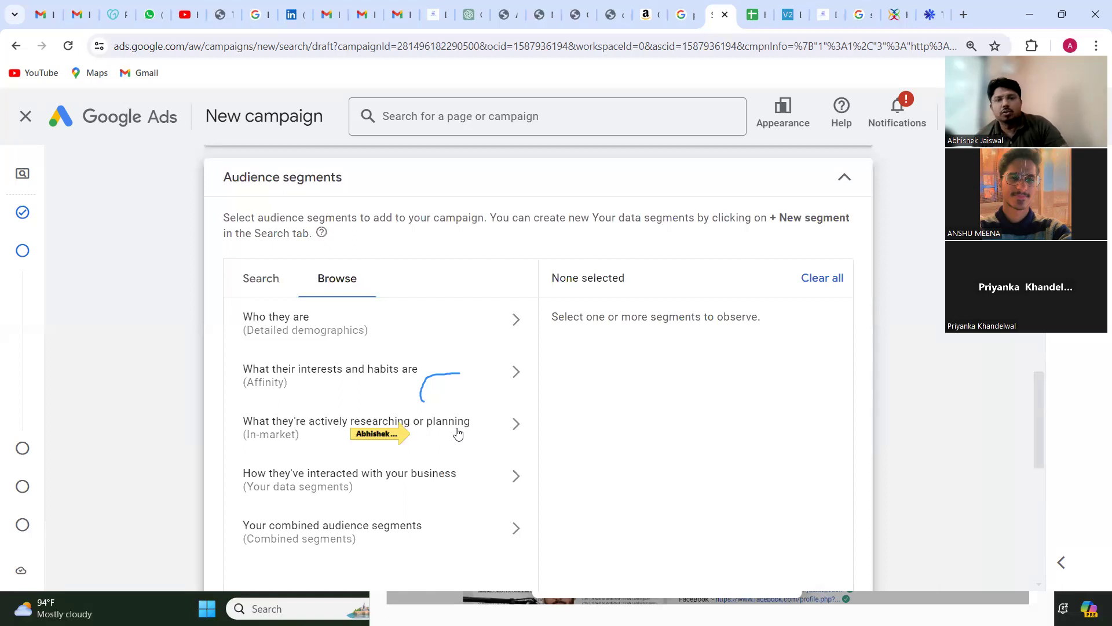
{"action": "left_click", "coordinate": [317, 332]}
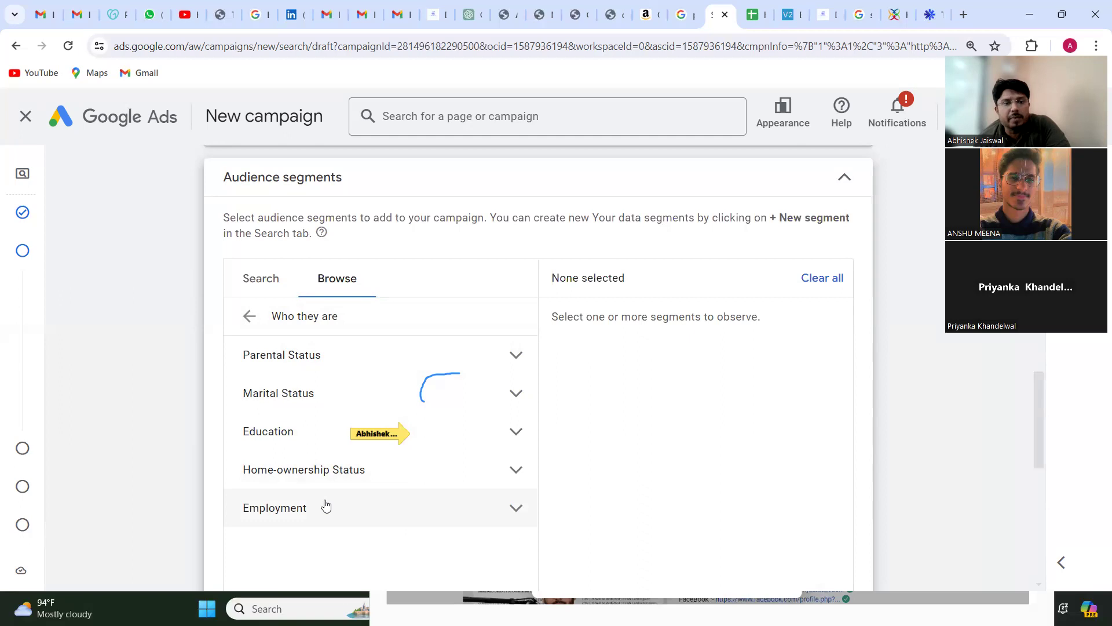
{"action": "left_click", "coordinate": [251, 317]}
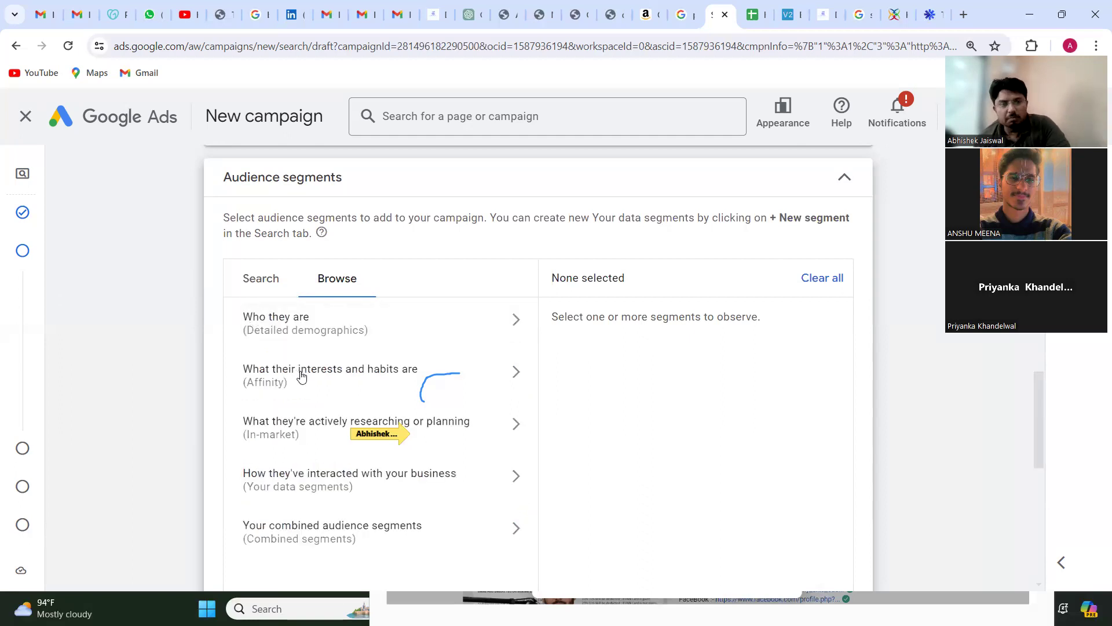
Step: Examine the Affinity segments under What their interests and habits are, from Banking & Finance to Vehicles & Transportation
{"action": "left_click", "coordinate": [301, 377]}
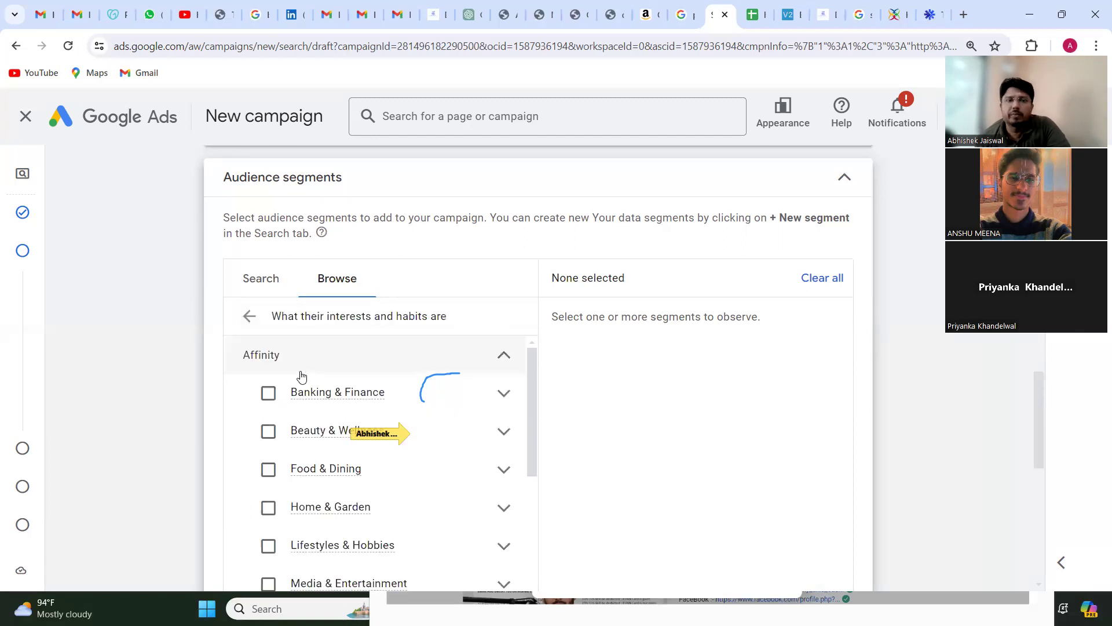
{"action": "scroll", "coordinate": [336, 386], "scroll_direction": "down", "scroll_amount": 1}
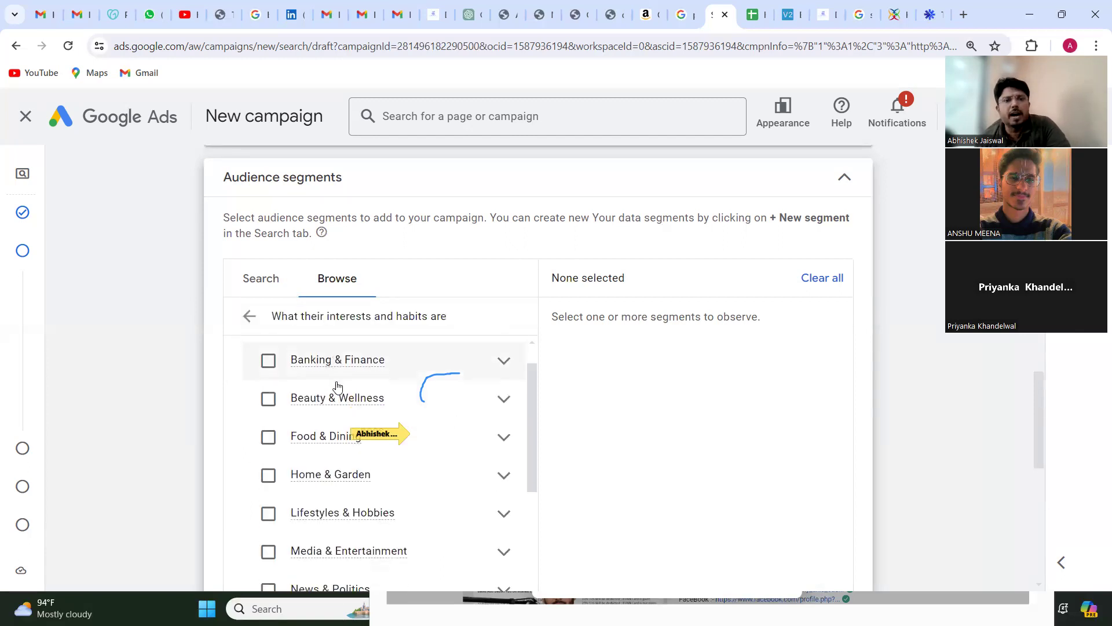
{"action": "scroll", "coordinate": [337, 387], "scroll_direction": "down", "scroll_amount": 1}
{"action": "scroll", "coordinate": [337, 386], "scroll_direction": "down", "scroll_amount": 1}
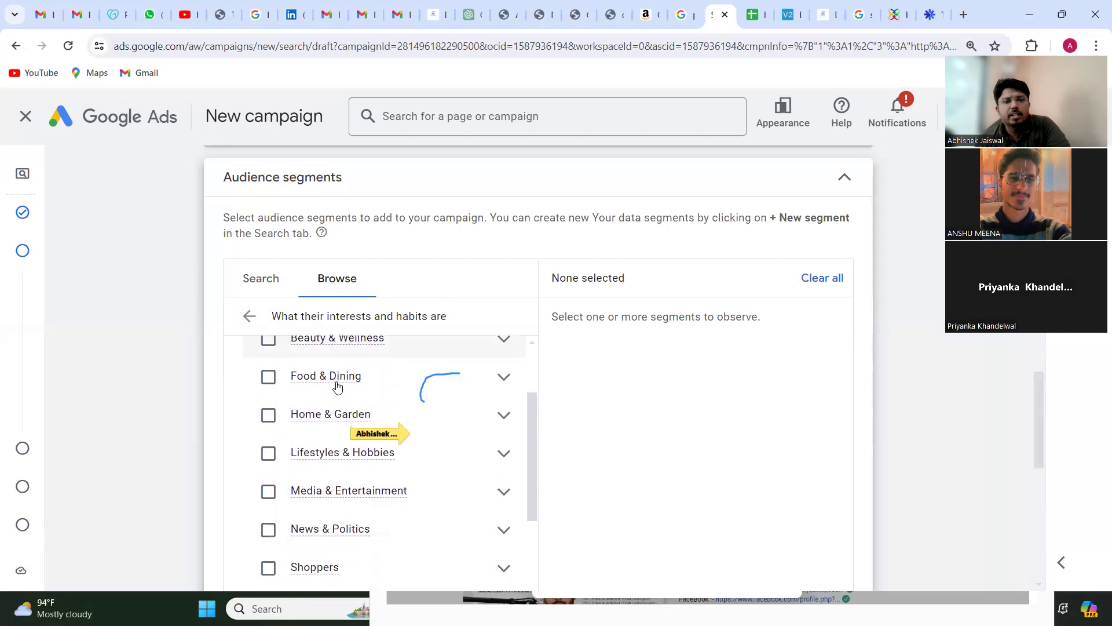
{"action": "scroll", "coordinate": [338, 387], "scroll_direction": "up", "scroll_amount": 2}
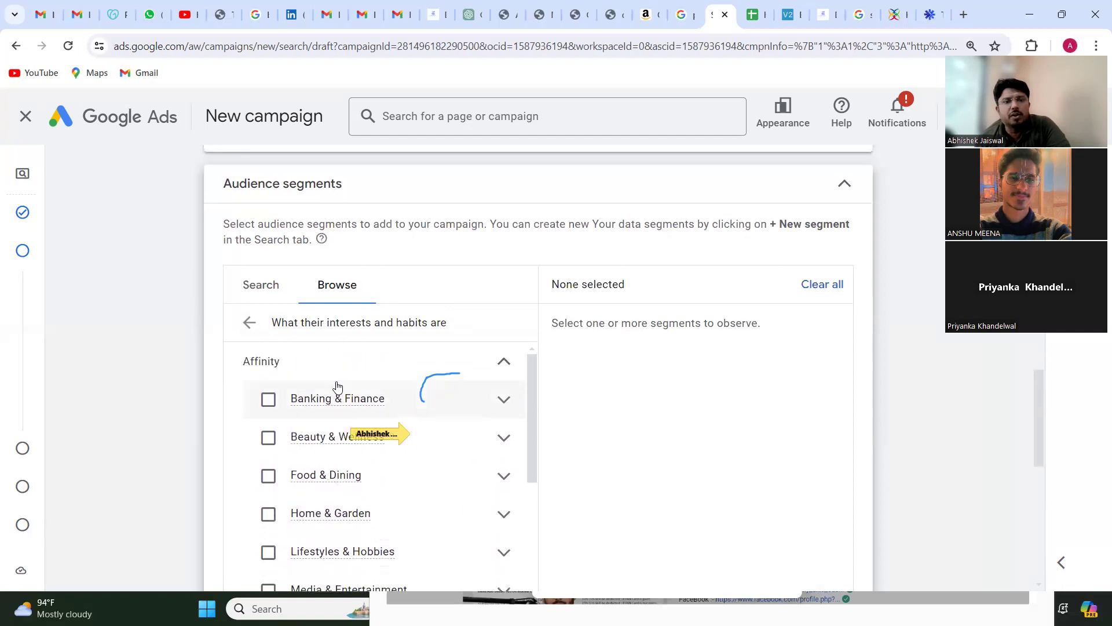
{"action": "scroll", "coordinate": [338, 386], "scroll_direction": "down", "scroll_amount": 1}
{"action": "scroll", "coordinate": [338, 387], "scroll_direction": "up", "scroll_amount": 1}
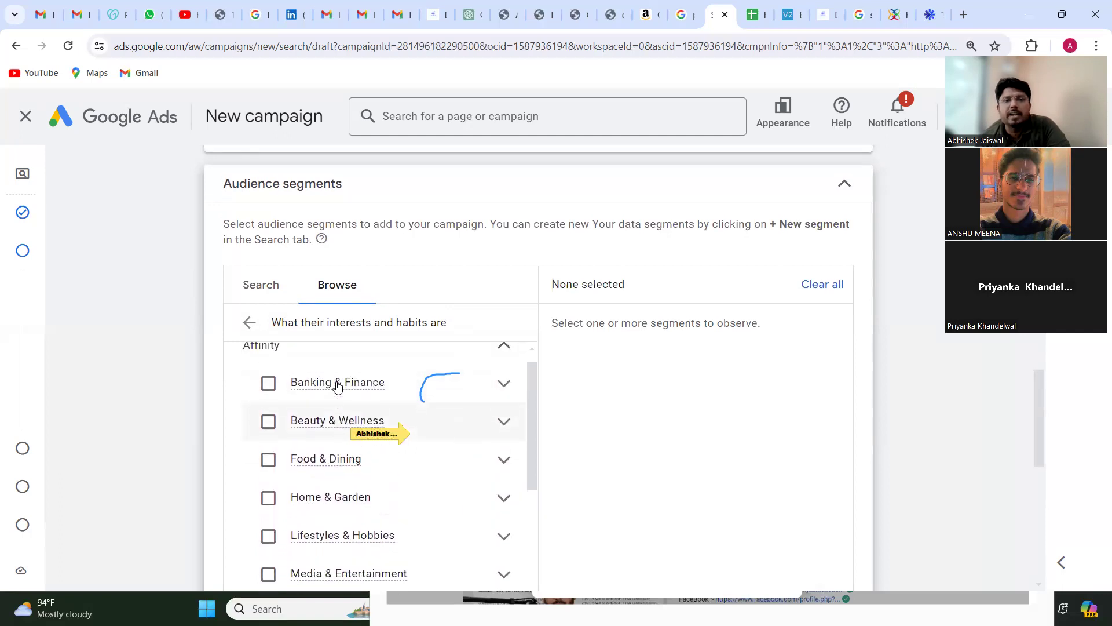
{"action": "mouse_move", "coordinate": [338, 387]}
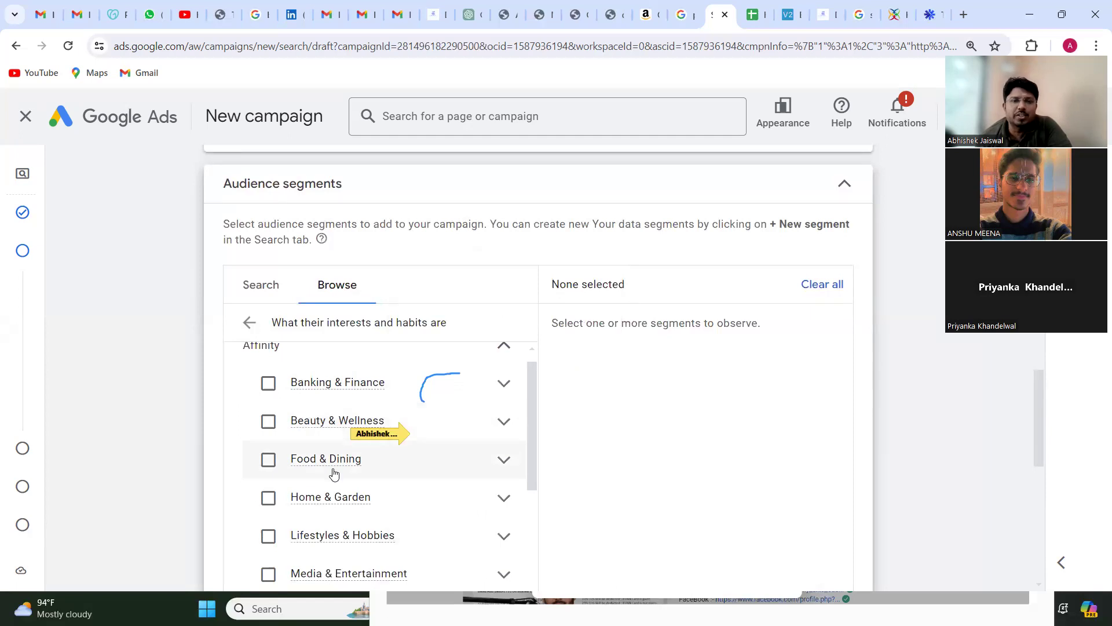
{"action": "scroll", "coordinate": [334, 474], "scroll_direction": "down", "scroll_amount": 2}
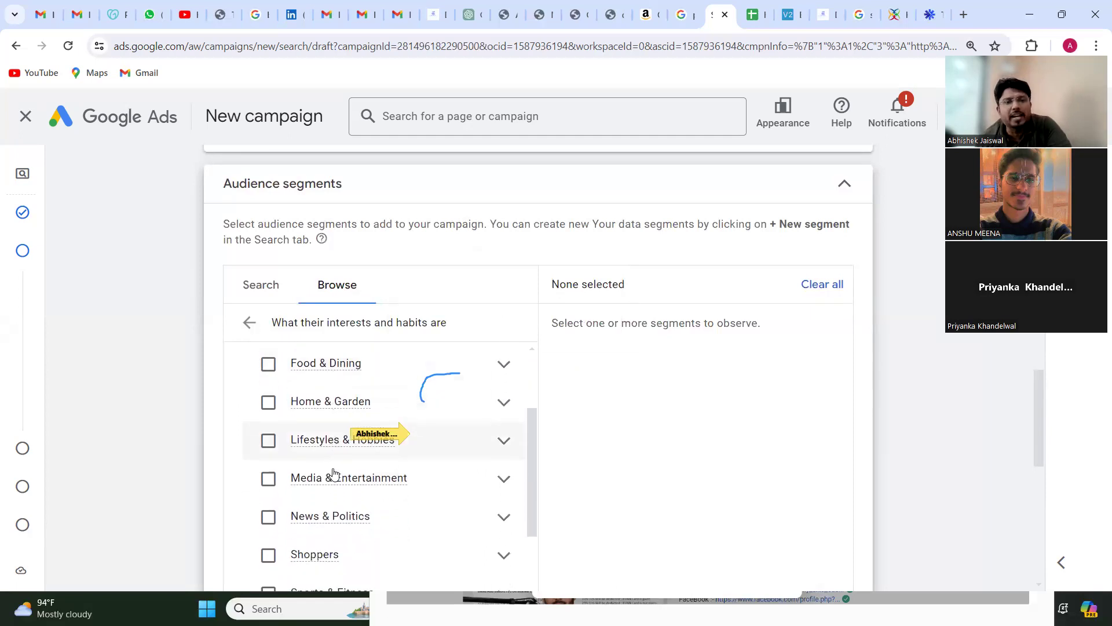
{"action": "scroll", "coordinate": [334, 474], "scroll_direction": "down", "scroll_amount": 1}
{"action": "scroll", "coordinate": [334, 474], "scroll_direction": "up", "scroll_amount": 4}
{"action": "scroll", "coordinate": [333, 474], "scroll_direction": "down", "scroll_amount": 2}
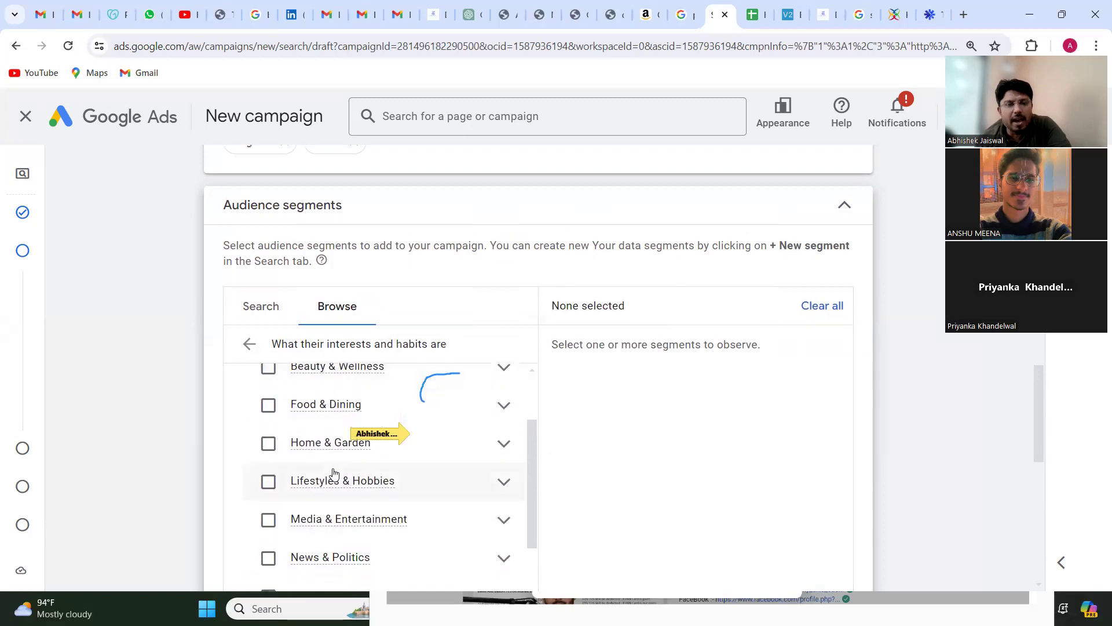
{"action": "scroll", "coordinate": [334, 474], "scroll_direction": "down", "scroll_amount": 2}
{"action": "scroll", "coordinate": [333, 474], "scroll_direction": "down", "scroll_amount": 2}
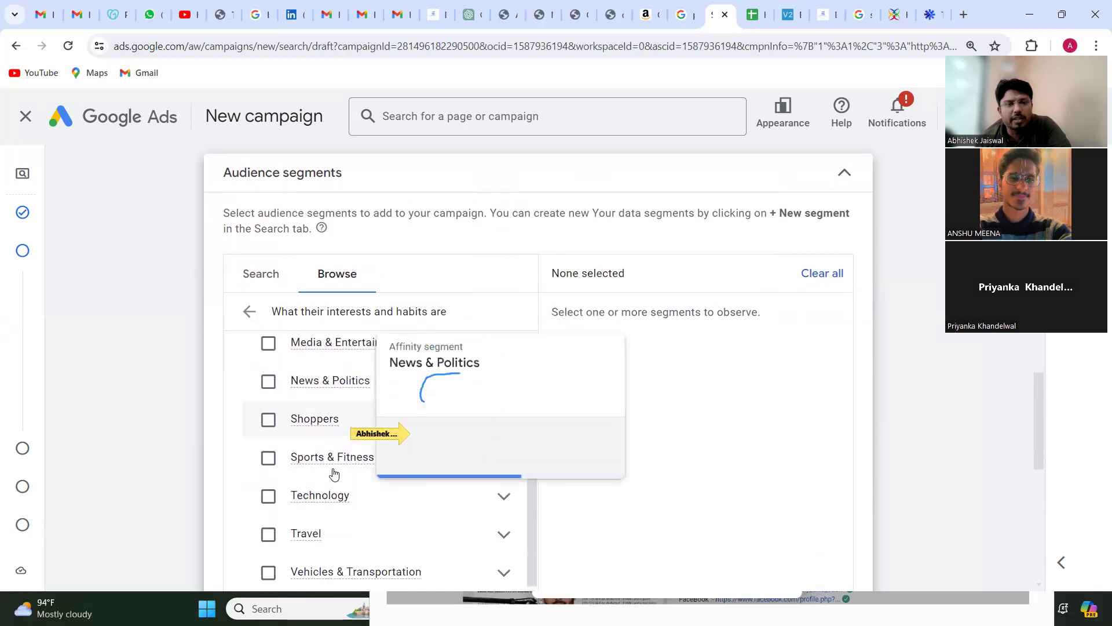
{"action": "scroll", "coordinate": [333, 474], "scroll_direction": "down", "scroll_amount": 1}
{"action": "scroll", "coordinate": [338, 377], "scroll_direction": "up", "scroll_amount": 2}
{"action": "scroll", "coordinate": [338, 377], "scroll_direction": "up", "scroll_amount": 4}
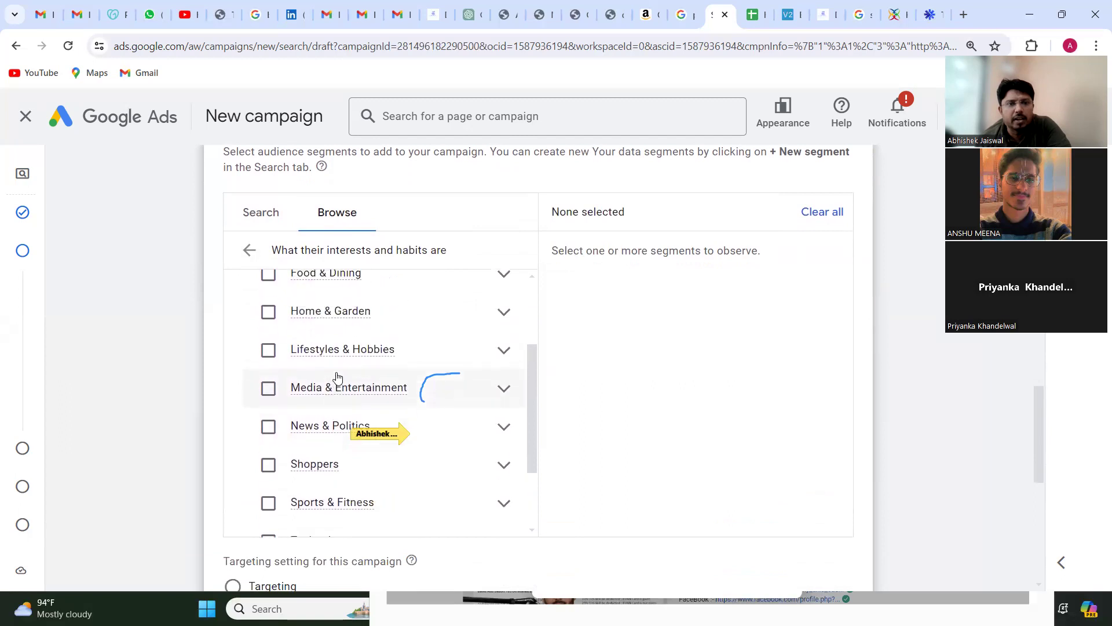
{"action": "scroll", "coordinate": [338, 377], "scroll_direction": "down", "scroll_amount": 3}
{"action": "scroll", "coordinate": [338, 377], "scroll_direction": "down", "scroll_amount": 3}
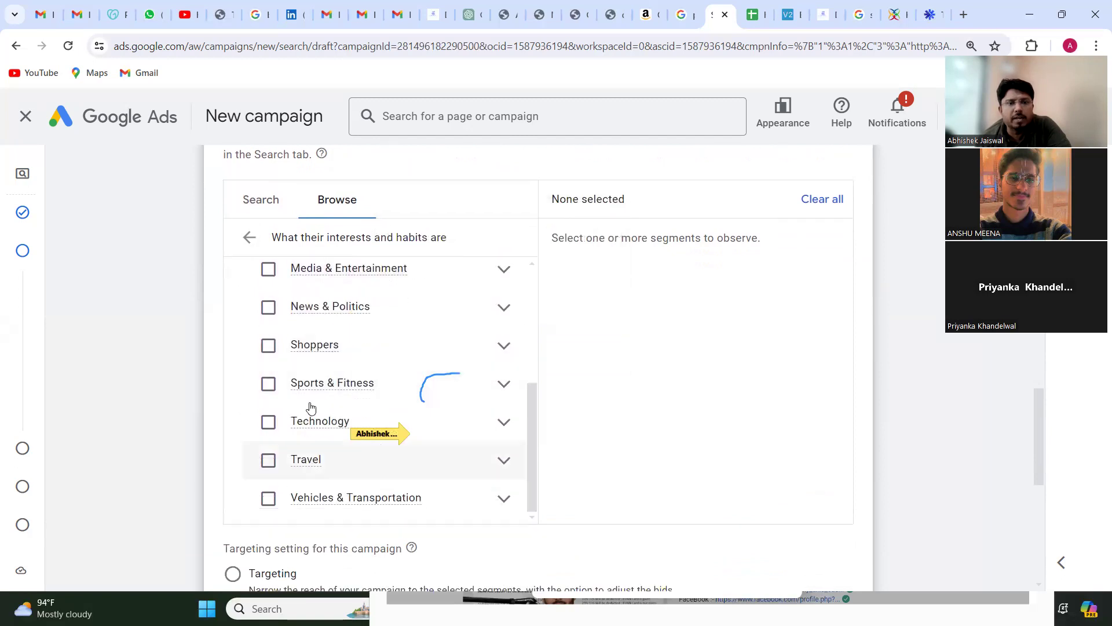
{"action": "scroll", "coordinate": [354, 389], "scroll_direction": "up", "scroll_amount": 3}
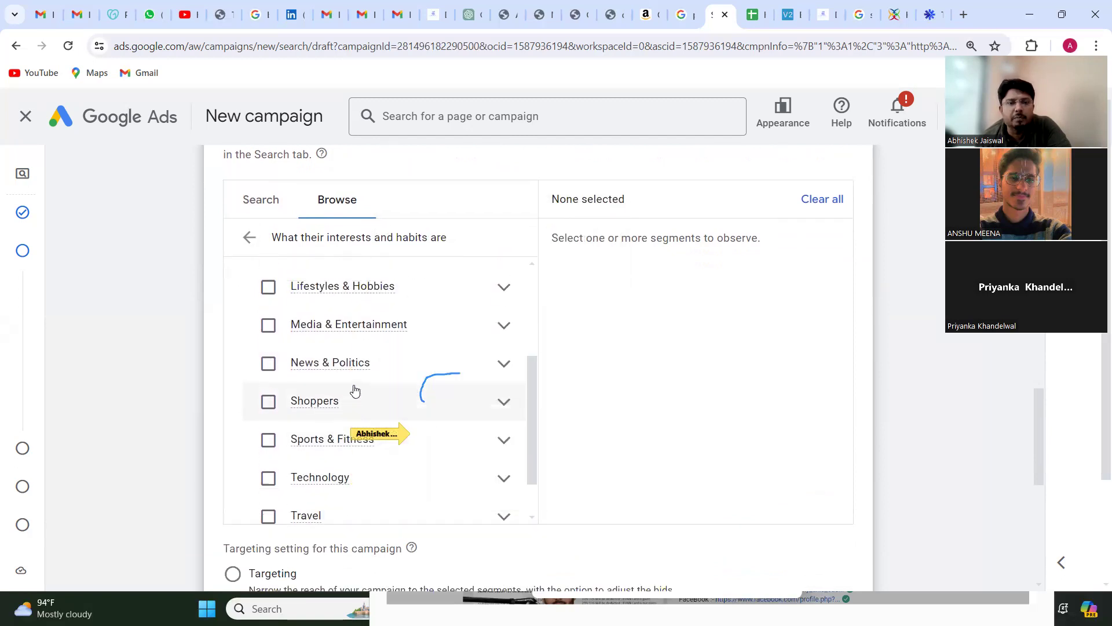
{"action": "scroll", "coordinate": [340, 405], "scroll_direction": "up", "scroll_amount": 2}
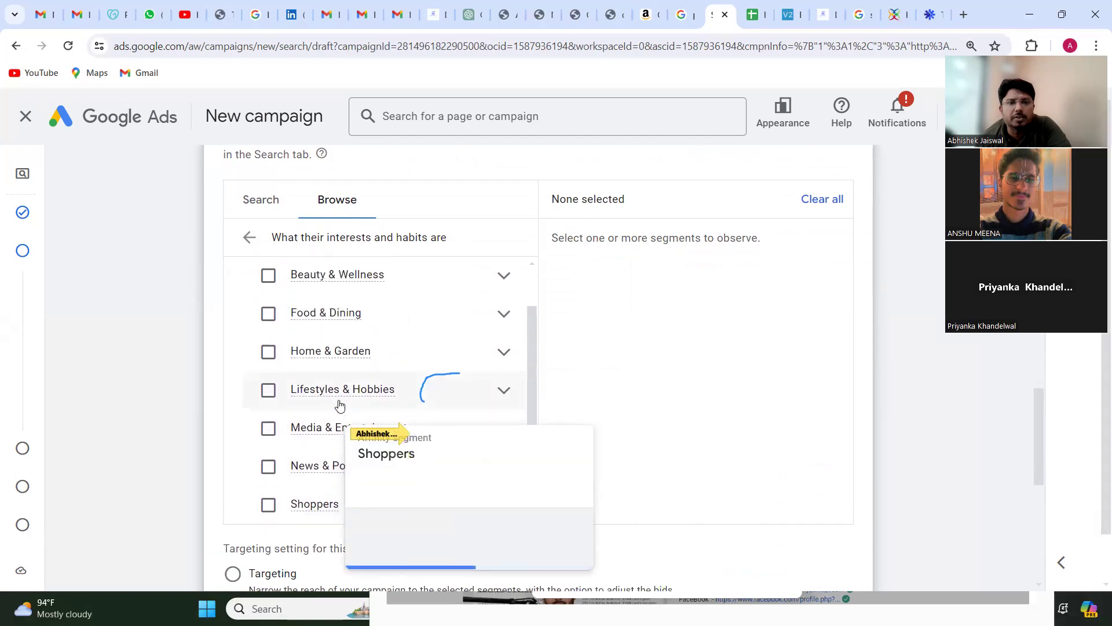
{"action": "scroll", "coordinate": [331, 360], "scroll_direction": "up", "scroll_amount": 3}
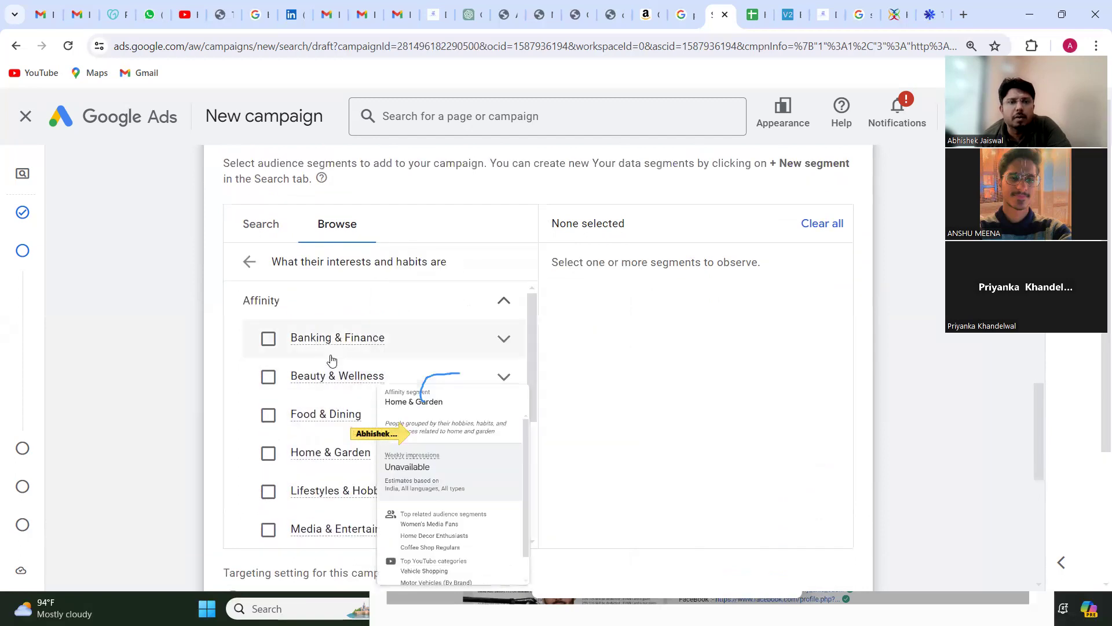
{"action": "left_click", "coordinate": [250, 264]}
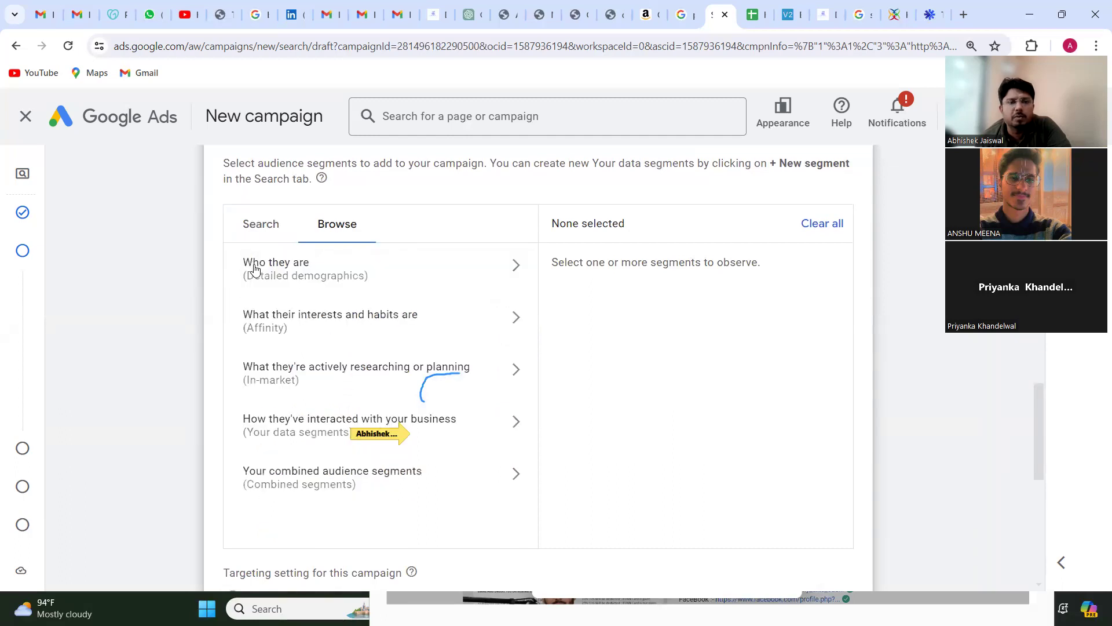
Step: View the In-market segments under What they're actively researching or planning and return to the category list
{"action": "left_click", "coordinate": [340, 381]}
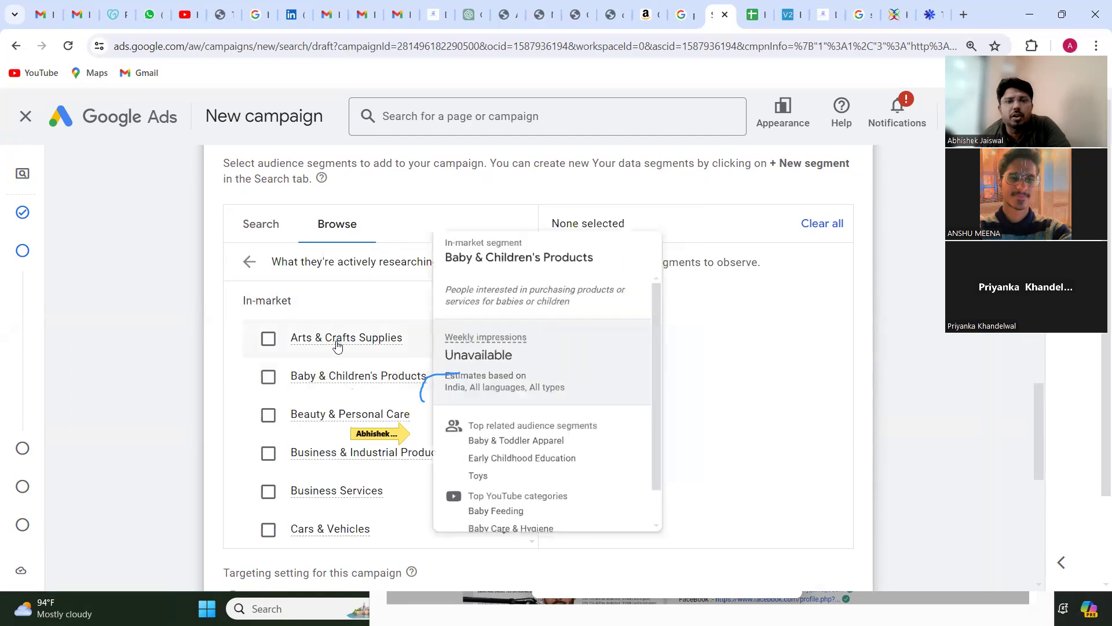
{"action": "mouse_move", "coordinate": [382, 346]}
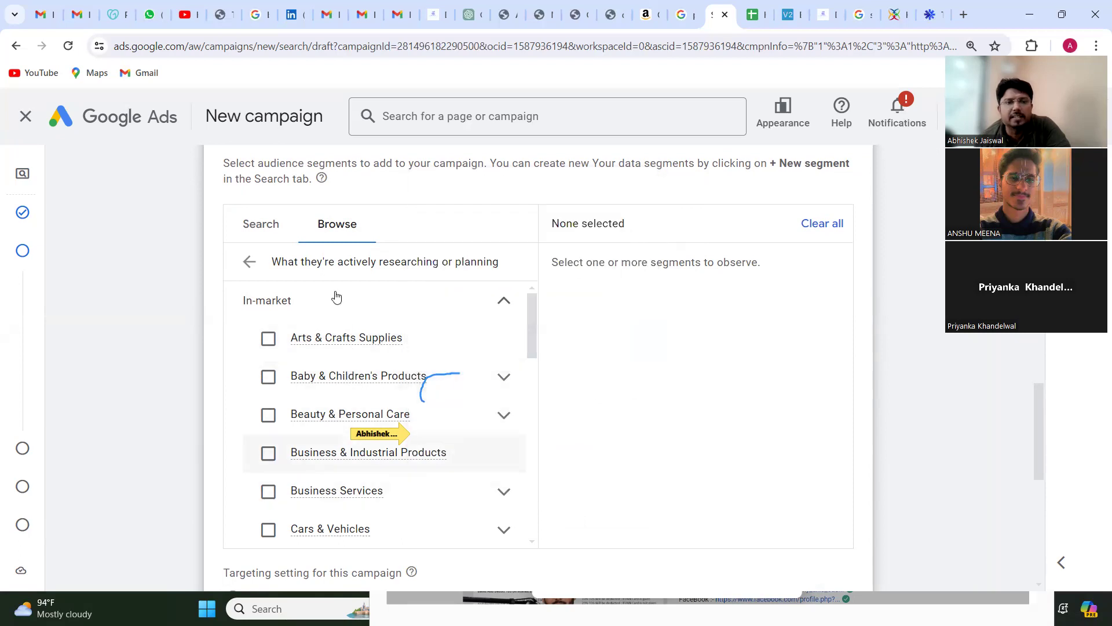
{"action": "left_click", "coordinate": [249, 264]}
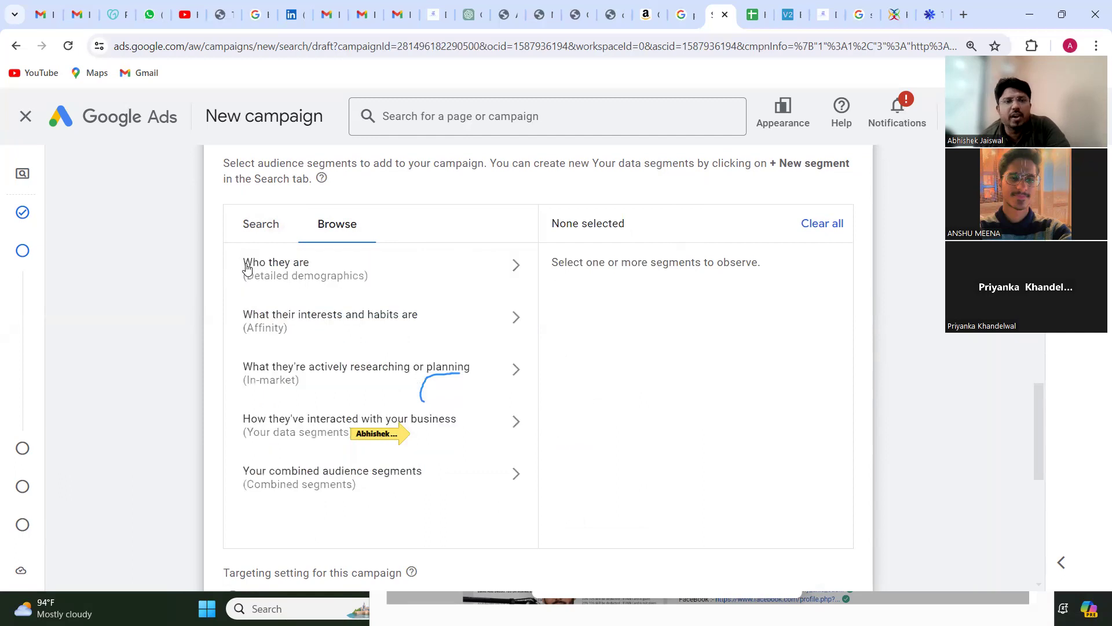
Step: Search the audience segments for "digital marketing"
{"action": "left_click", "coordinate": [243, 223]}
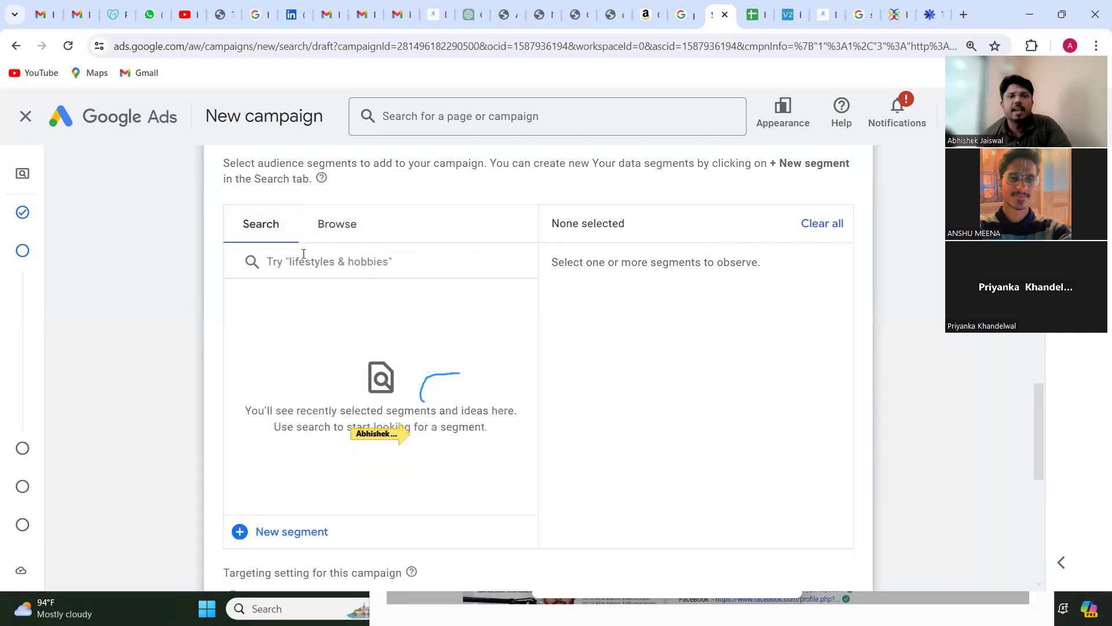
{"action": "left_click", "coordinate": [304, 254]}
{"action": "type", "text": "digita"}
{"action": "type", "text": "k"}
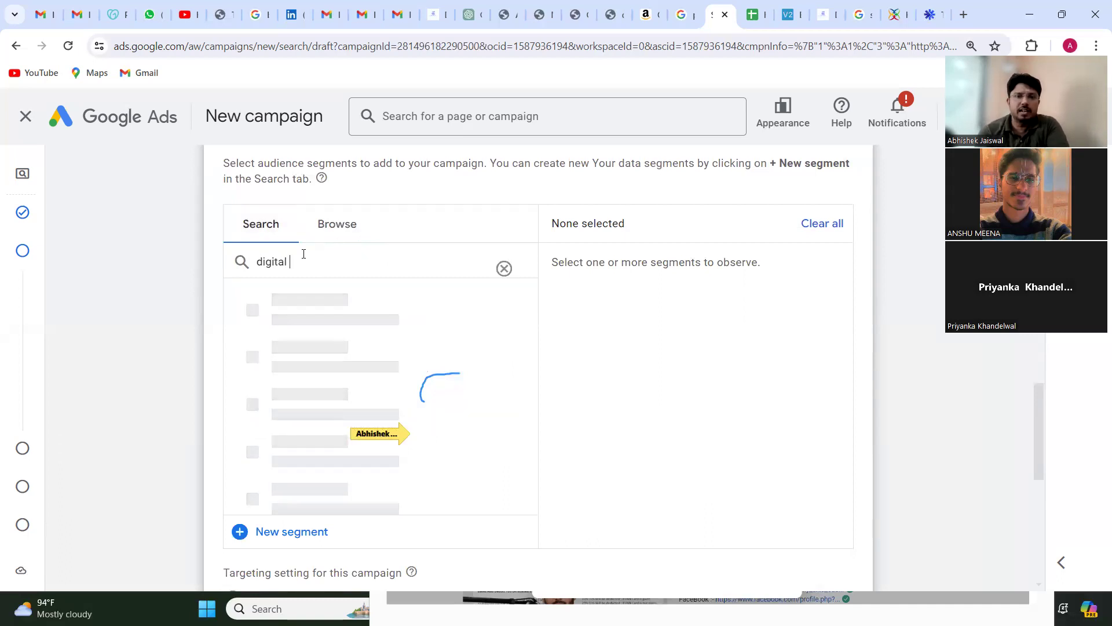
{"action": "type", "text": " ma"}
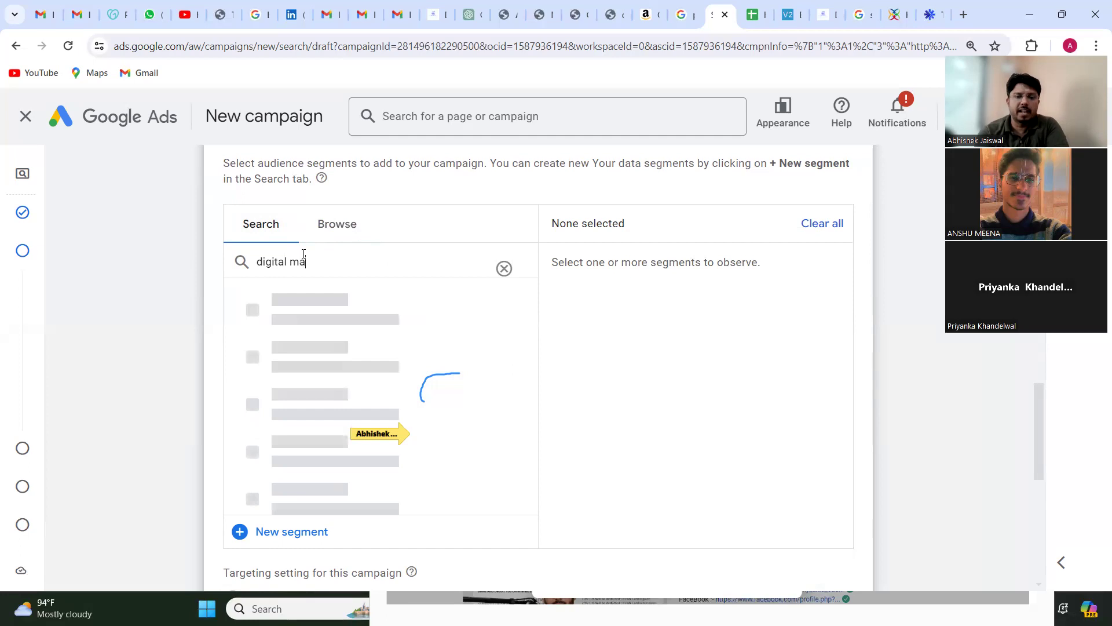
{"action": "type", "text": "rketing"}
{"action": "key", "text": "BackSpace"}
{"action": "key", "text": "BackSpace"}
{"action": "key", "text": "BackSpace"}
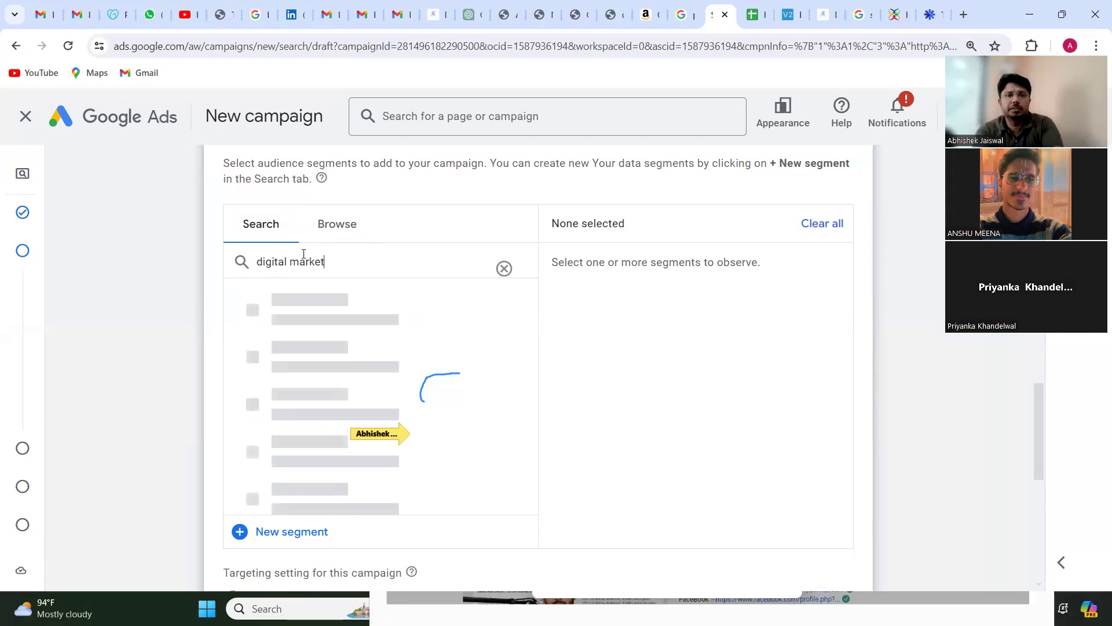
{"action": "type", "text": "ing"}
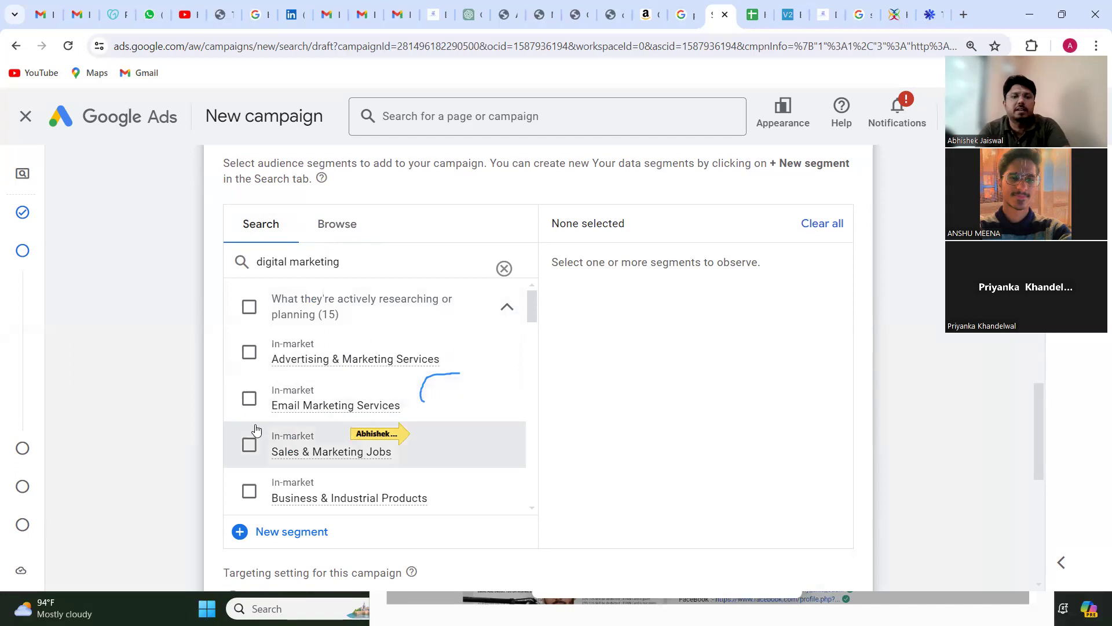
Step: Examine the in-market and affinity segments found for "digital marketing", from Advertising & Marketing Services to Business Travellers
{"action": "scroll", "coordinate": [260, 447], "scroll_direction": "down", "scroll_amount": 4}
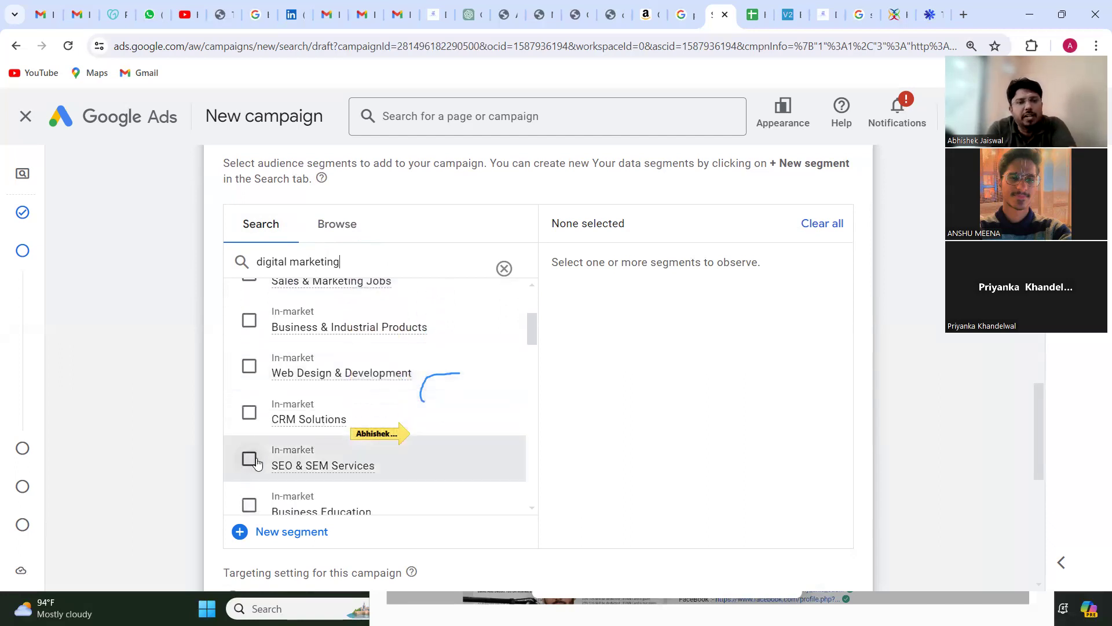
{"action": "scroll", "coordinate": [258, 462], "scroll_direction": "down", "scroll_amount": 1}
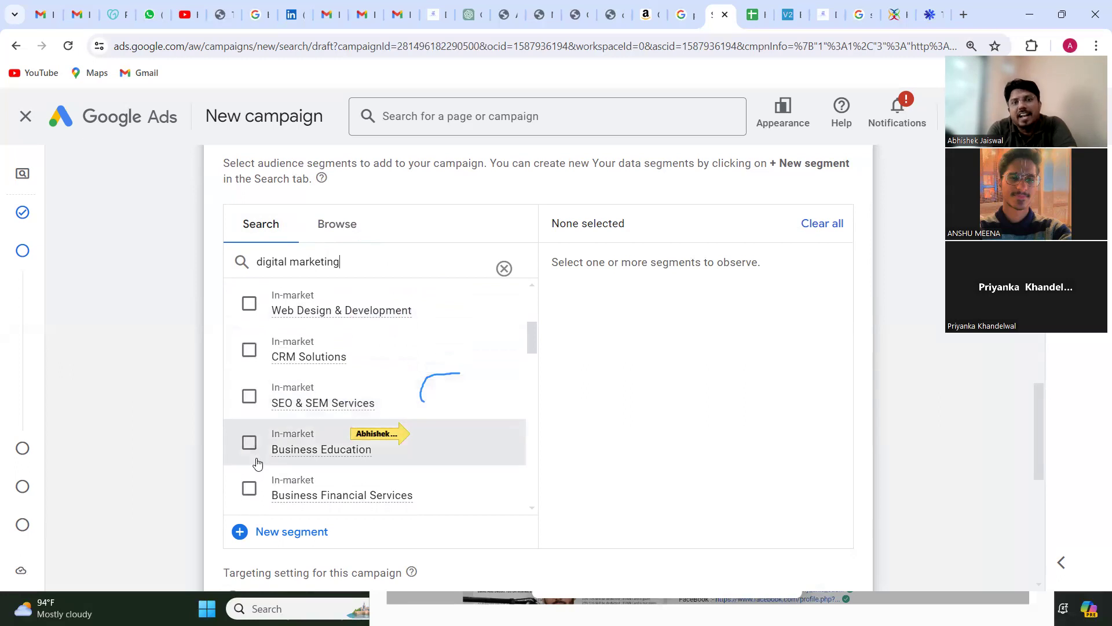
{"action": "scroll", "coordinate": [258, 464], "scroll_direction": "down", "scroll_amount": 2}
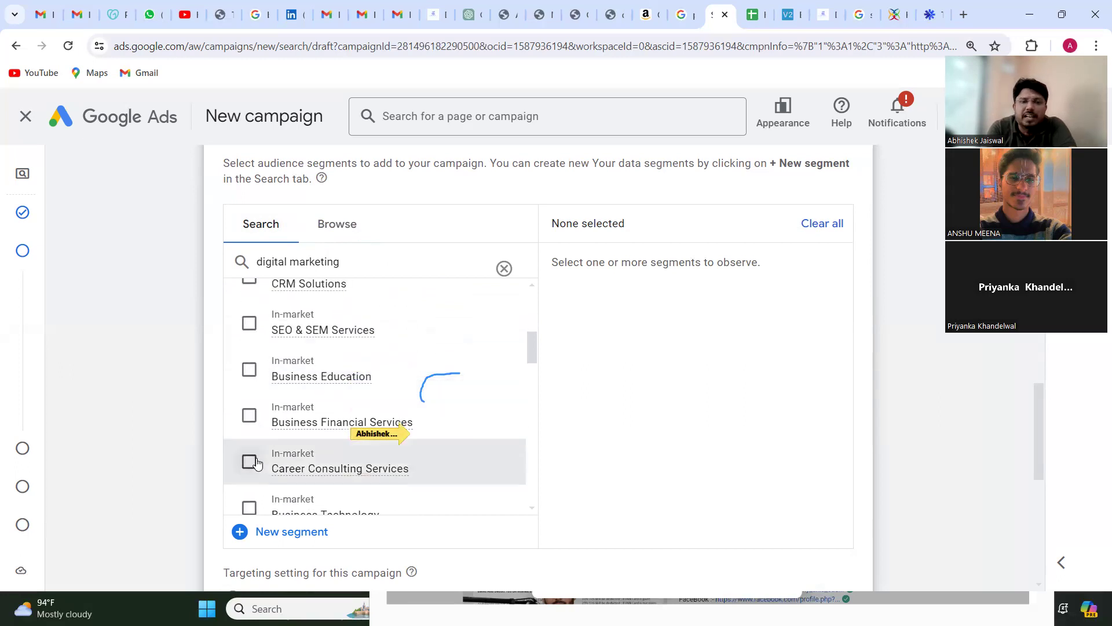
{"action": "scroll", "coordinate": [258, 463], "scroll_direction": "down", "scroll_amount": 2}
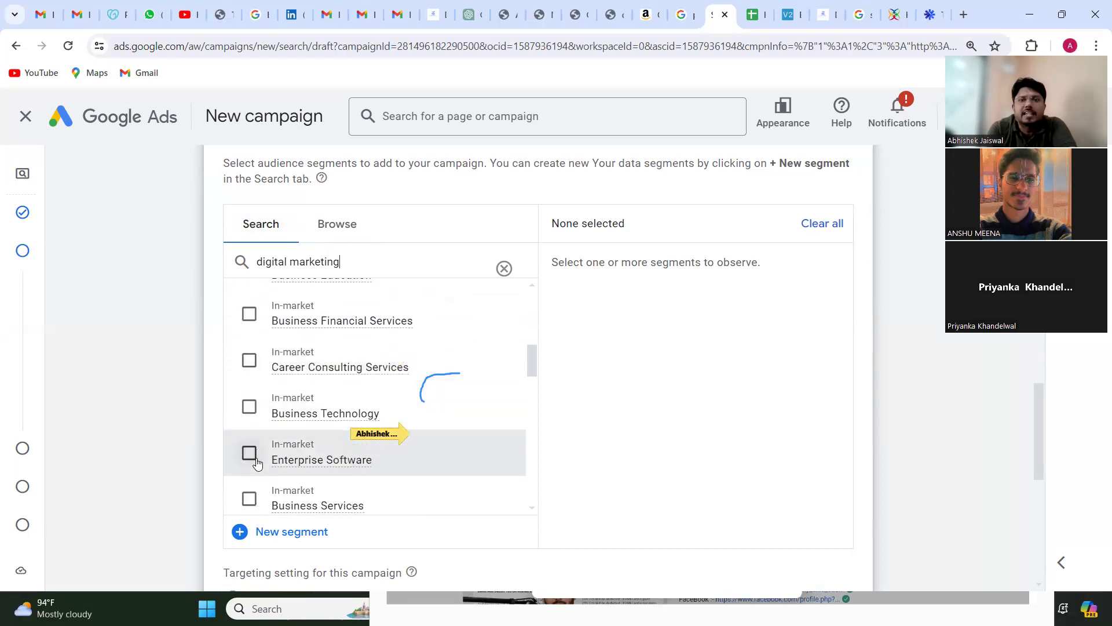
{"action": "scroll", "coordinate": [258, 464], "scroll_direction": "down", "scroll_amount": 2}
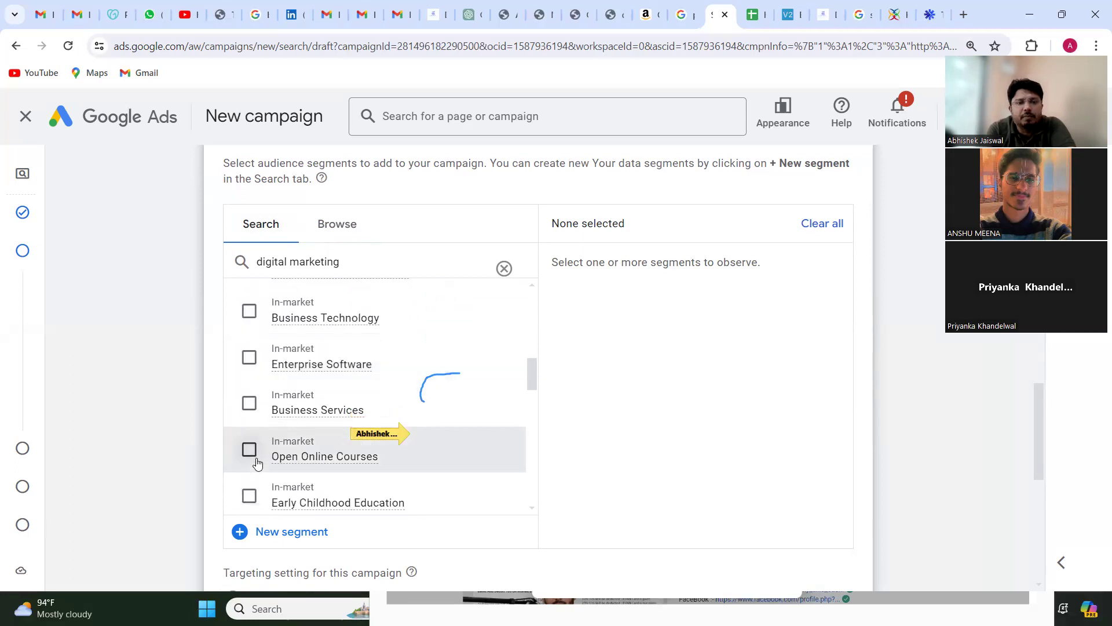
{"action": "scroll", "coordinate": [258, 463], "scroll_direction": "down", "scroll_amount": 3}
{"action": "scroll", "coordinate": [258, 463], "scroll_direction": "down", "scroll_amount": 3}
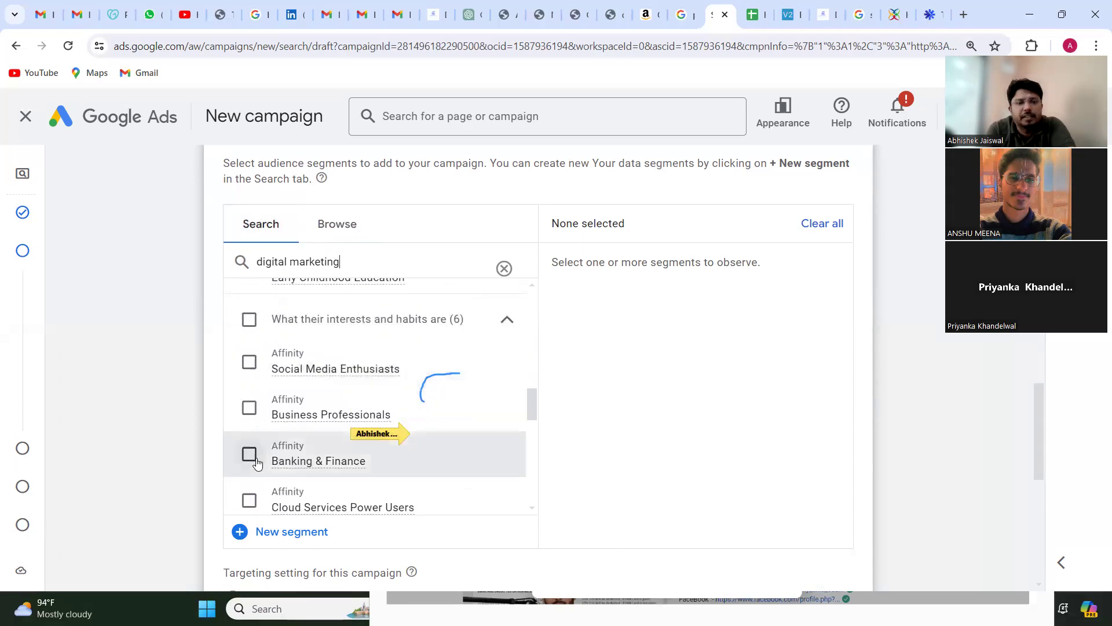
Step: Search the audience segments for "job" and look through the in-market job segments
{"action": "triple_click", "coordinate": [306, 249]}
{"action": "type", "text": "job"}
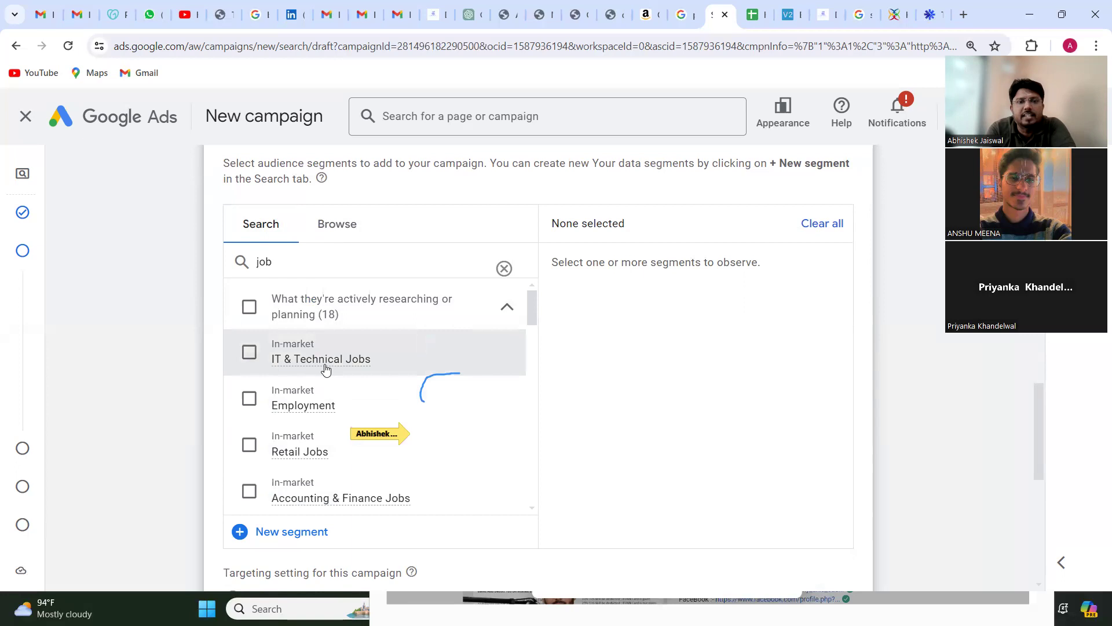
{"action": "scroll", "coordinate": [325, 369], "scroll_direction": "down", "scroll_amount": 3}
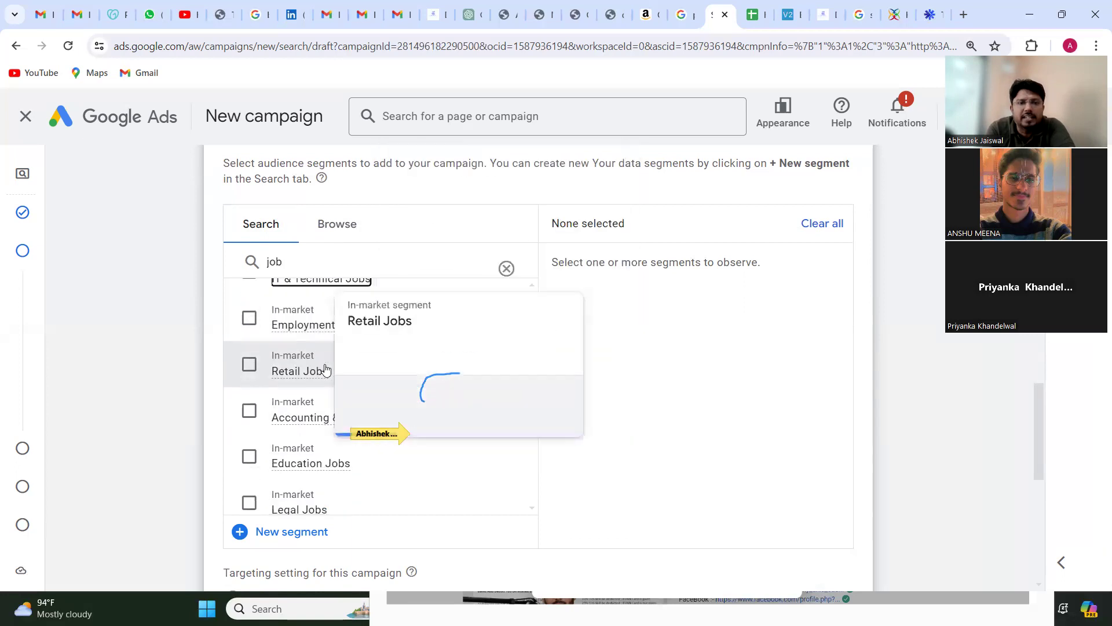
{"action": "scroll", "coordinate": [325, 369], "scroll_direction": "down", "scroll_amount": 2}
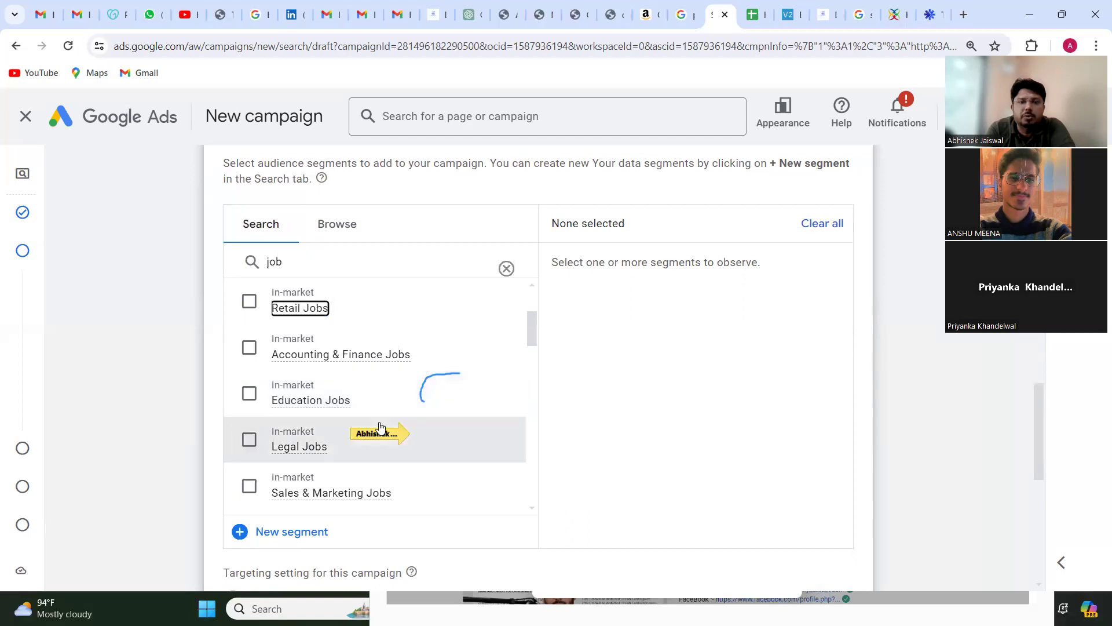
{"action": "scroll", "coordinate": [380, 428], "scroll_direction": "down", "scroll_amount": 1}
Step: Clear the segment search, check the campaign's targeting setting and collapse Audience segments with nothing selected
{"action": "left_click", "coordinate": [506, 268]}
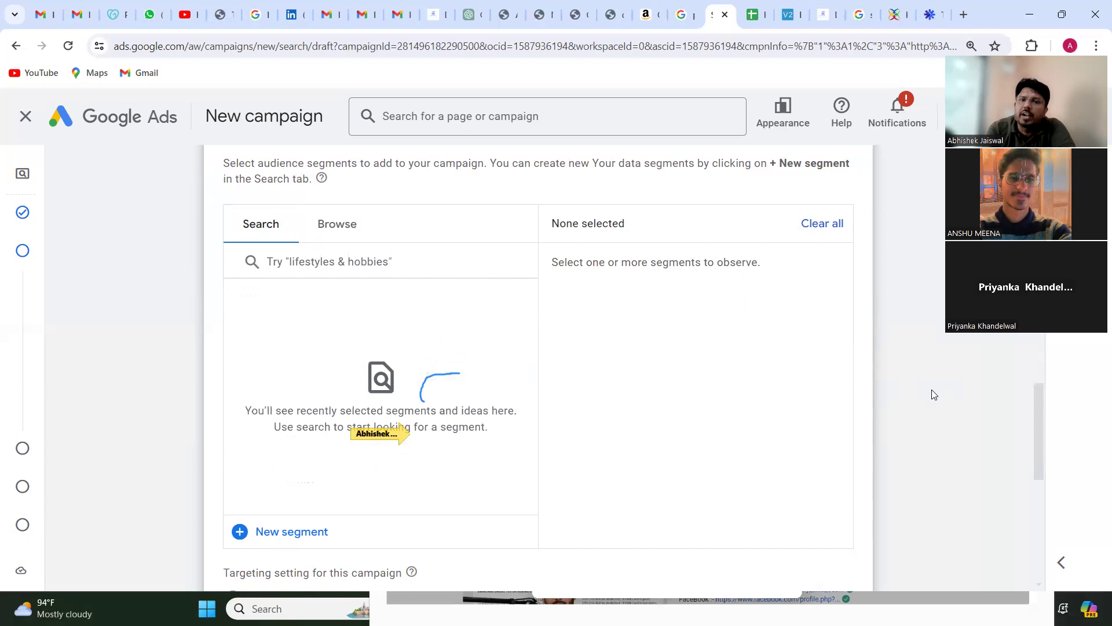
{"action": "scroll", "coordinate": [581, 430], "scroll_direction": "down", "scroll_amount": 2}
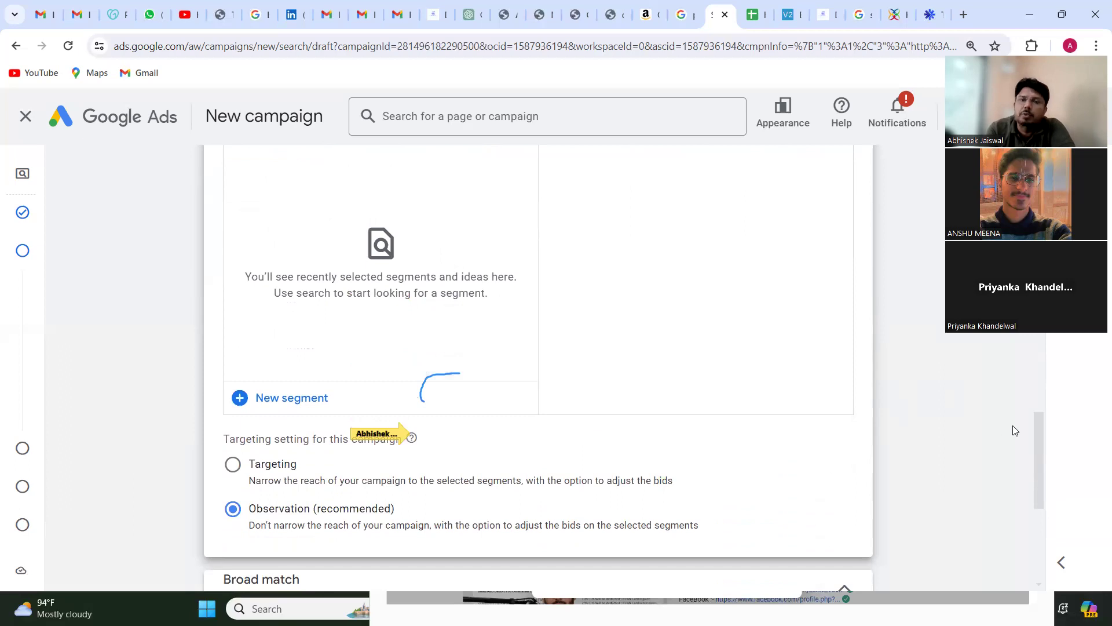
{"action": "scroll", "coordinate": [745, 292], "scroll_direction": "up", "scroll_amount": 3}
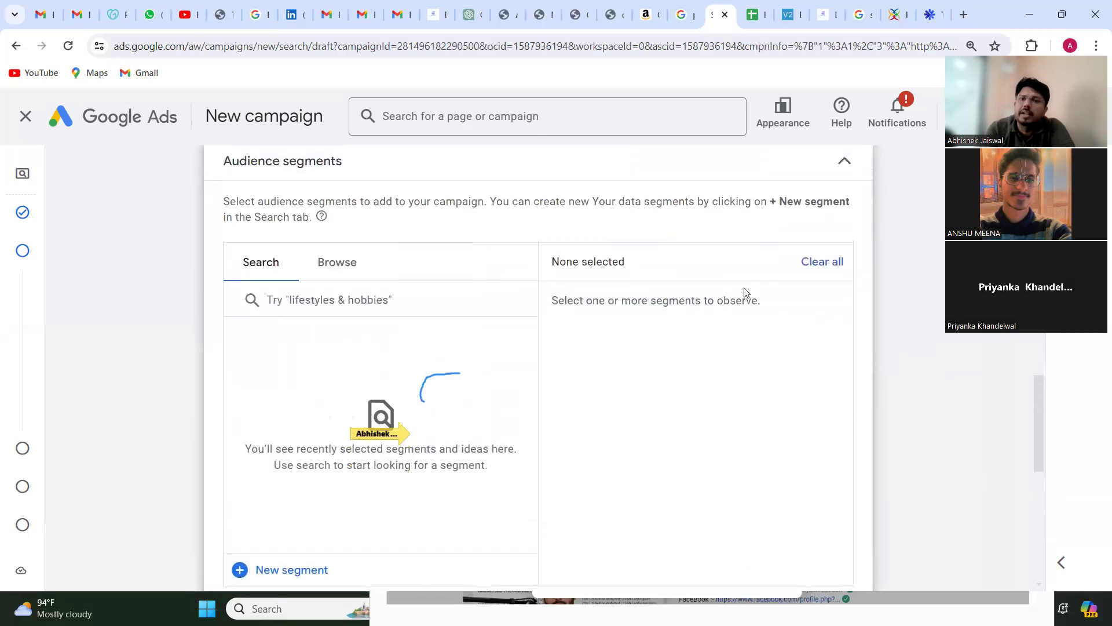
{"action": "left_click", "coordinate": [844, 168]}
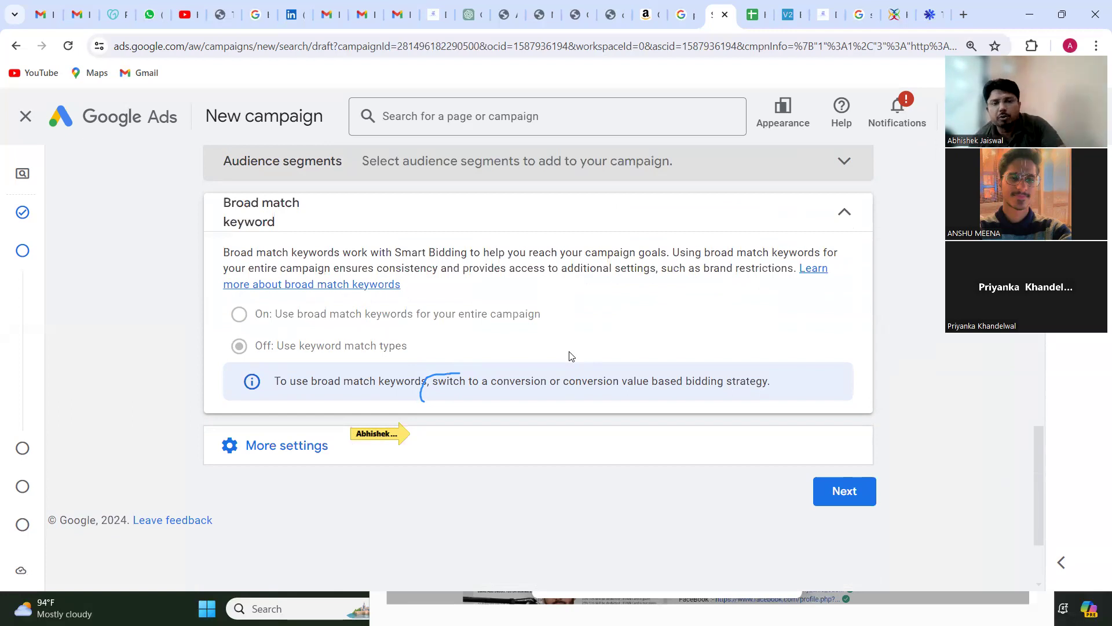
Step: Show the campaign's additional settings and open the ad schedule to view its day and time options
{"action": "left_click", "coordinate": [495, 456]}
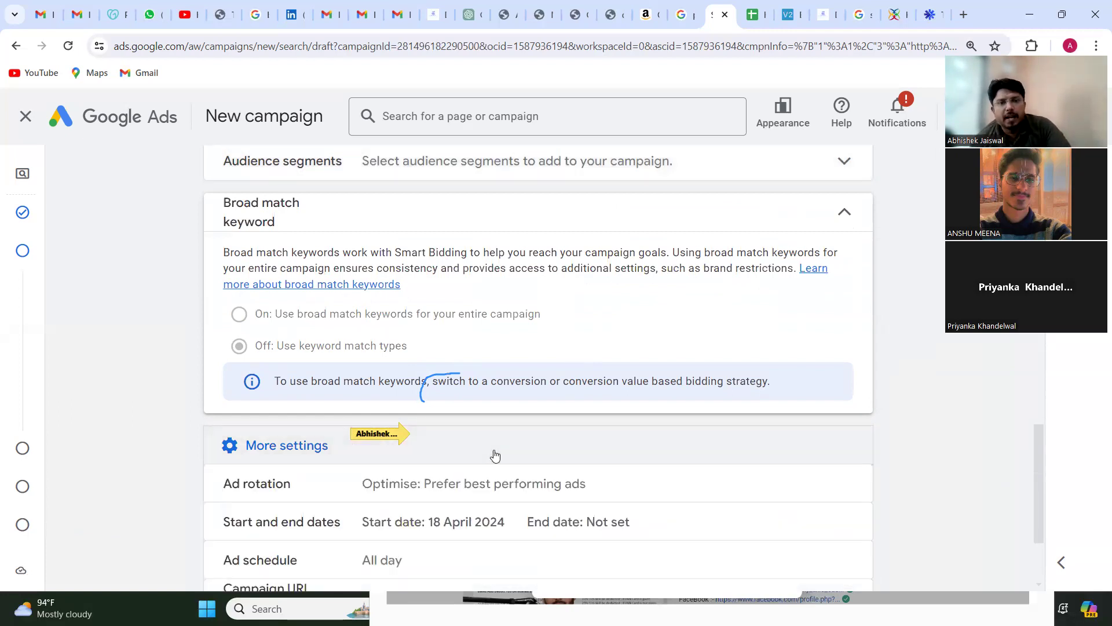
{"action": "scroll", "coordinate": [495, 456], "scroll_direction": "down", "scroll_amount": 2}
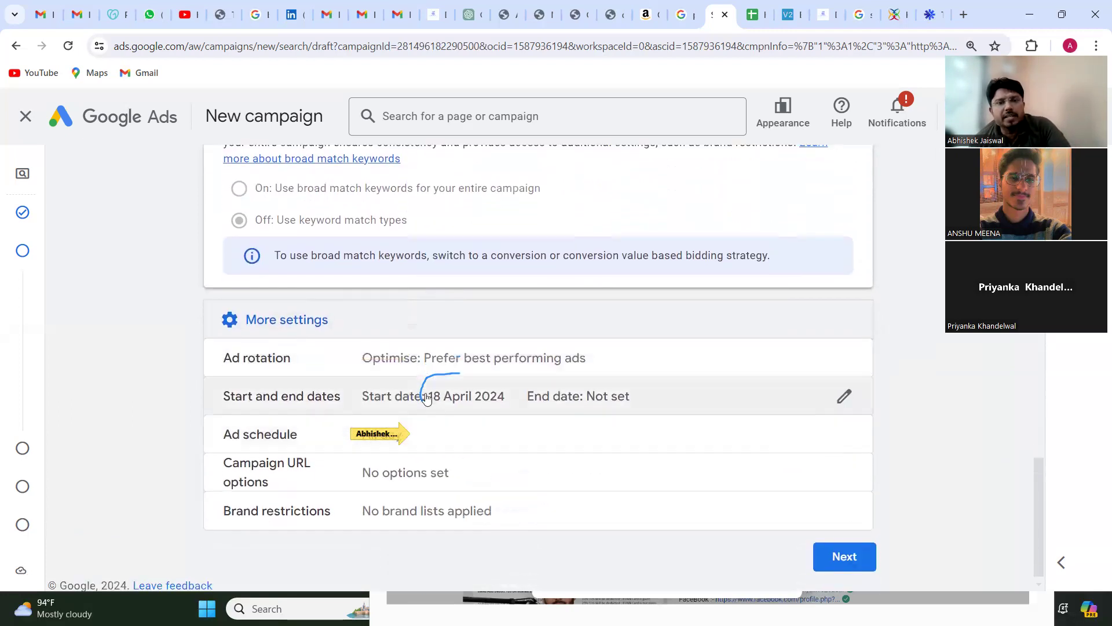
{"action": "left_click", "coordinate": [442, 445]}
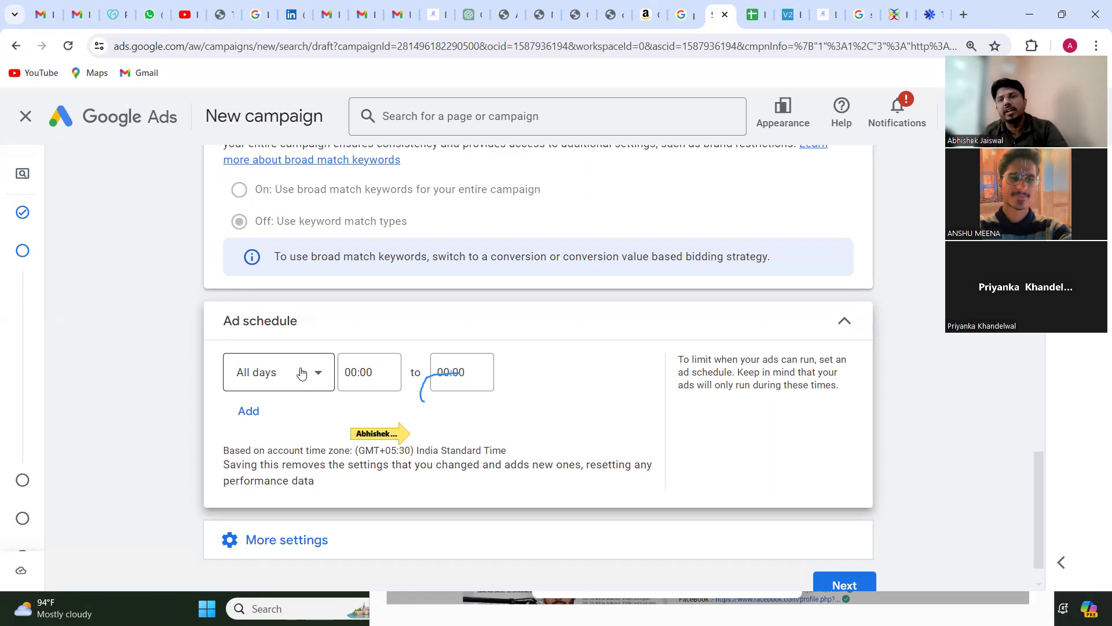
{"action": "scroll", "coordinate": [301, 372], "scroll_direction": "down", "scroll_amount": 1}
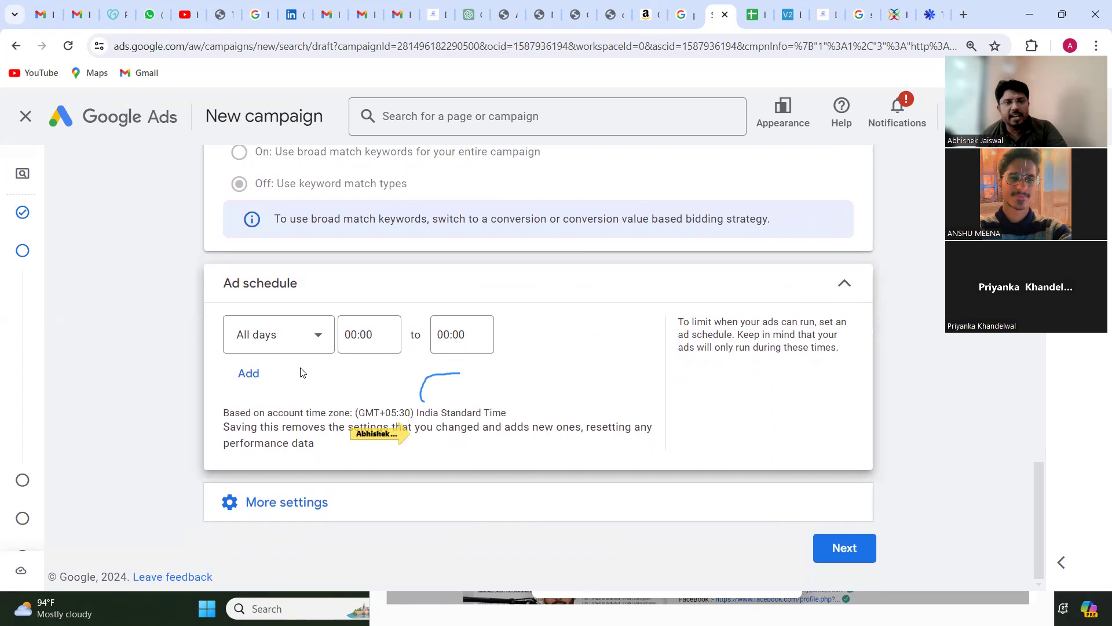
Step: Review the remaining additional settings and continue to the Keywords and ads stage
{"action": "left_click", "coordinate": [311, 494]}
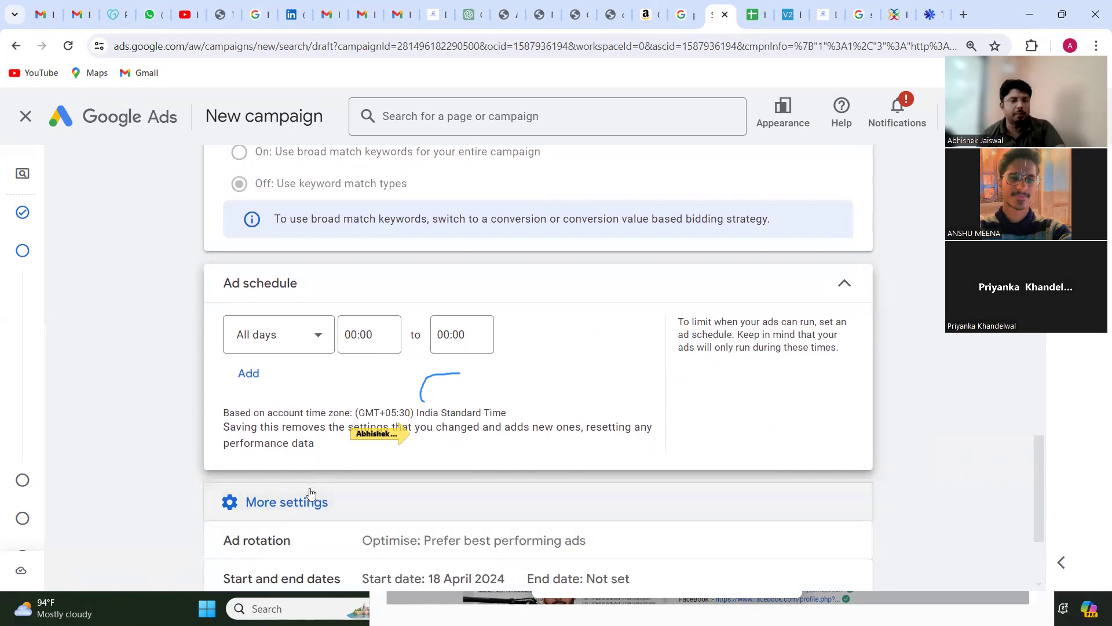
{"action": "scroll", "coordinate": [310, 494], "scroll_direction": "down", "scroll_amount": 3}
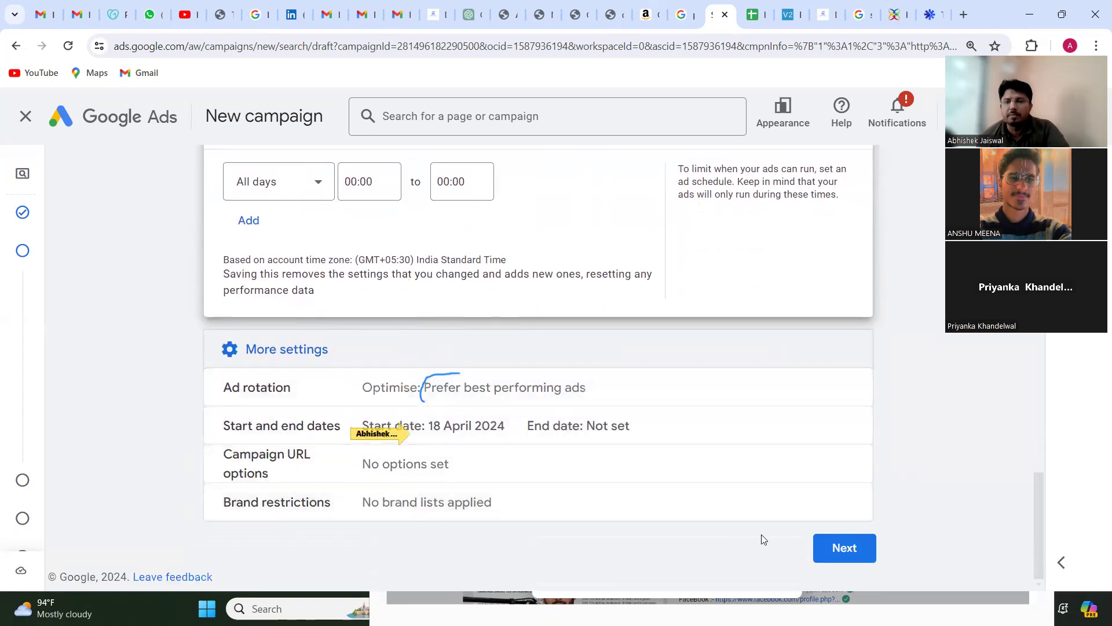
{"action": "left_click", "coordinate": [850, 558]}
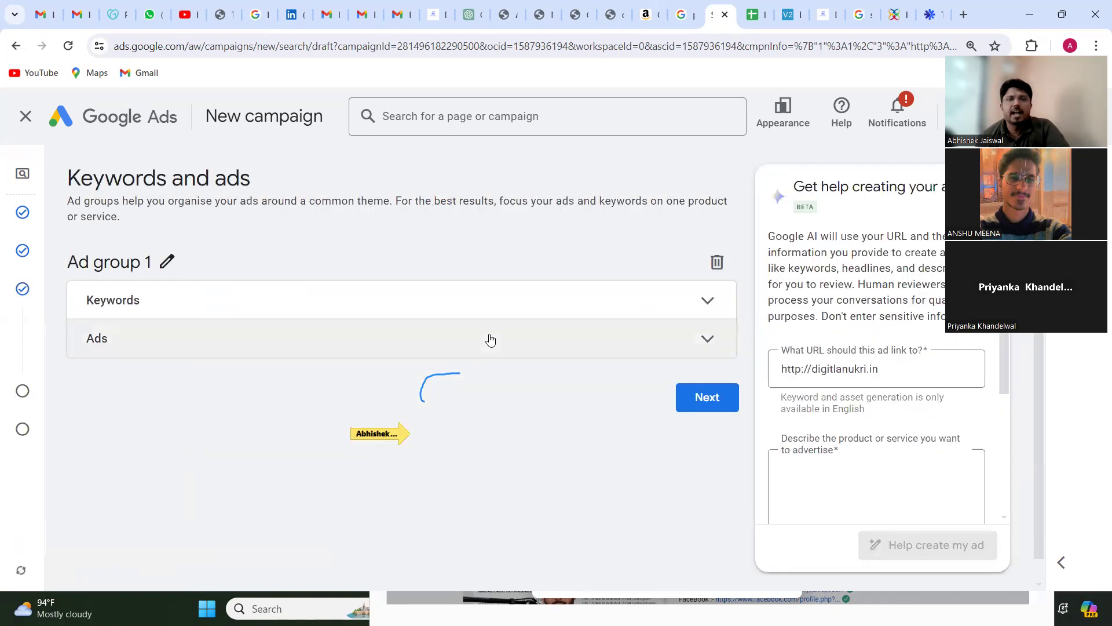
Step: Expand Keywords for Ad group 1, choosing to create the ad without AI suggestions
{"action": "left_click", "coordinate": [509, 311]}
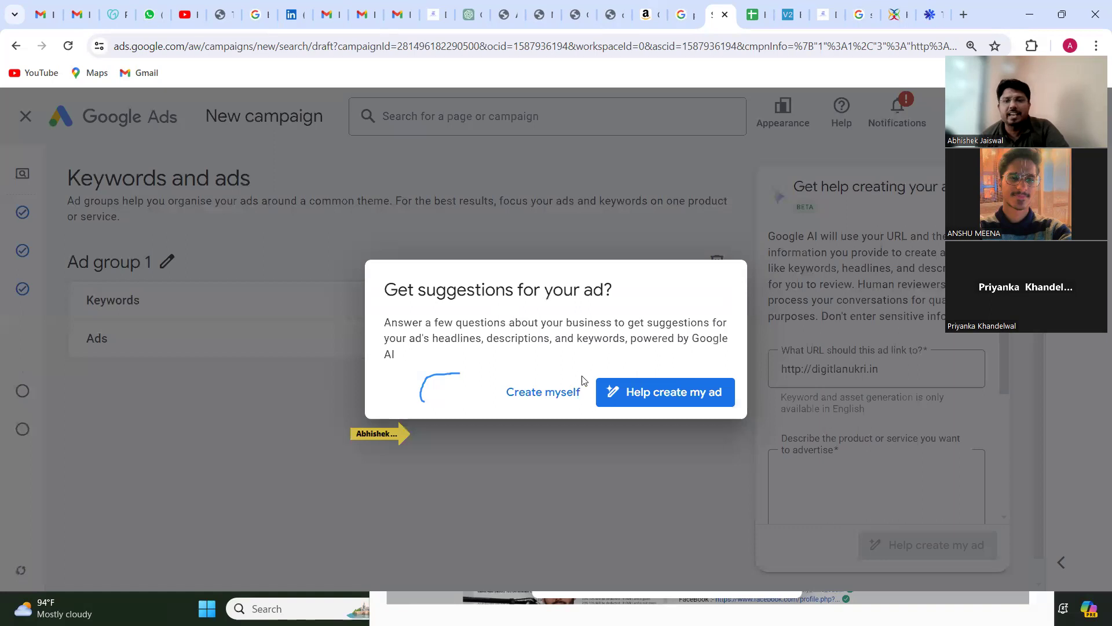
{"action": "left_click", "coordinate": [556, 396]}
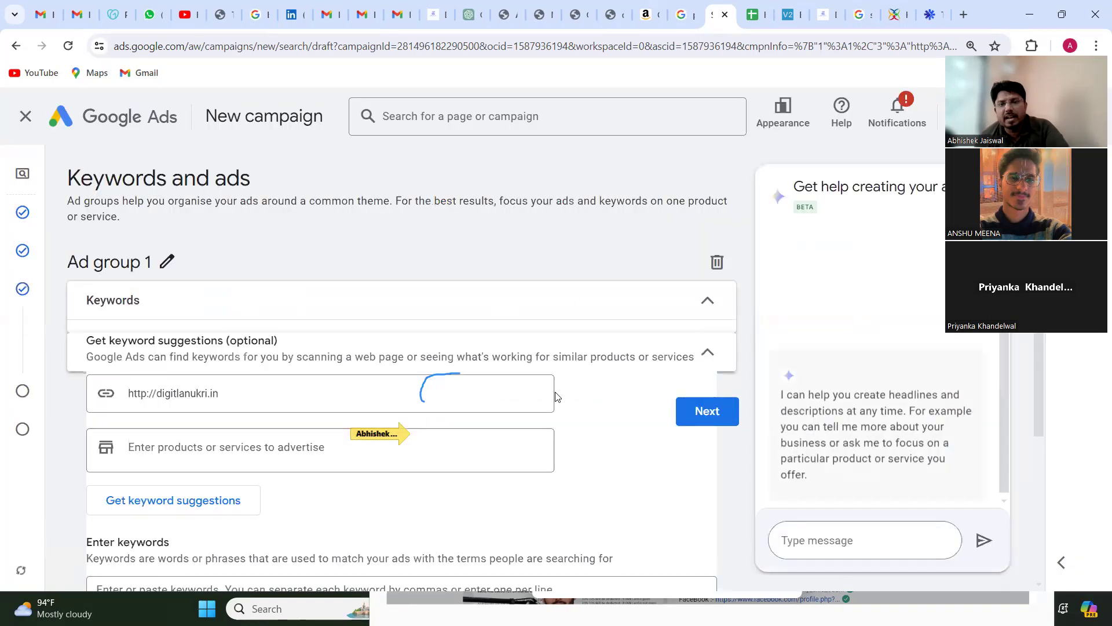
{"action": "scroll", "coordinate": [556, 397], "scroll_direction": "down", "scroll_amount": 3}
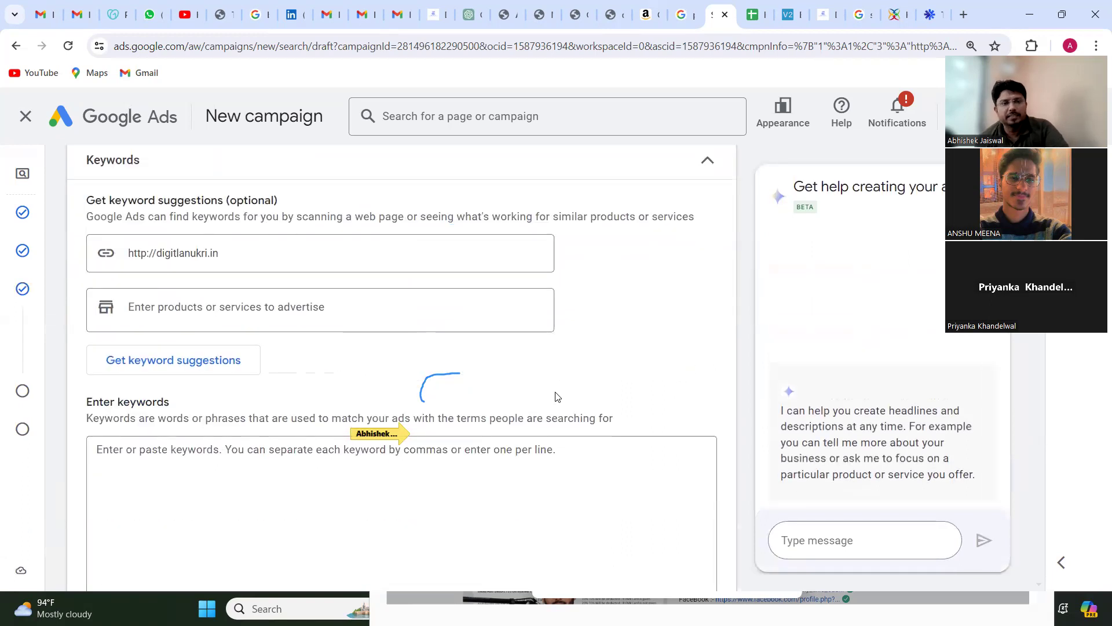
{"action": "scroll", "coordinate": [302, 462], "scroll_direction": "down", "scroll_amount": 2}
Step: Enter the keyword digital marketing training for Ad group 1 and correct the spelling of "marketing"
{"action": "left_click", "coordinate": [303, 461]}
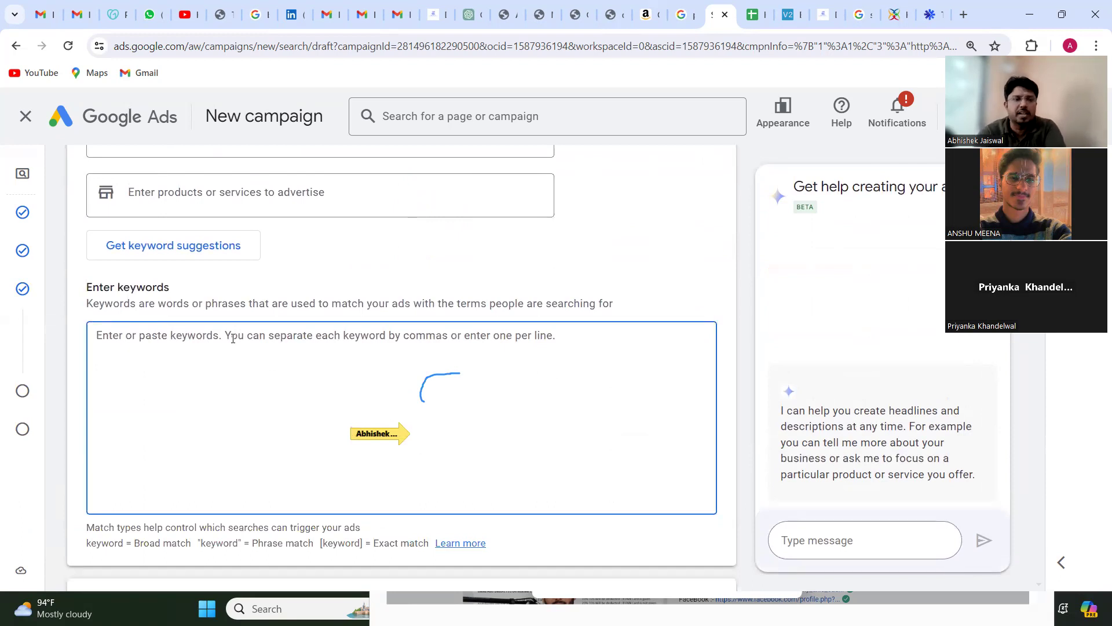
{"action": "type", "text": "digitak mna"}
{"action": "key", "text": "BackSpace"}
{"action": "key", "text": "BackSpace"}
{"action": "key", "text": "BackSpace"}
{"action": "key", "text": "BackSpace"}
{"action": "key", "text": "BackSpace"}
{"action": "type", "text": "l makreitng training"}
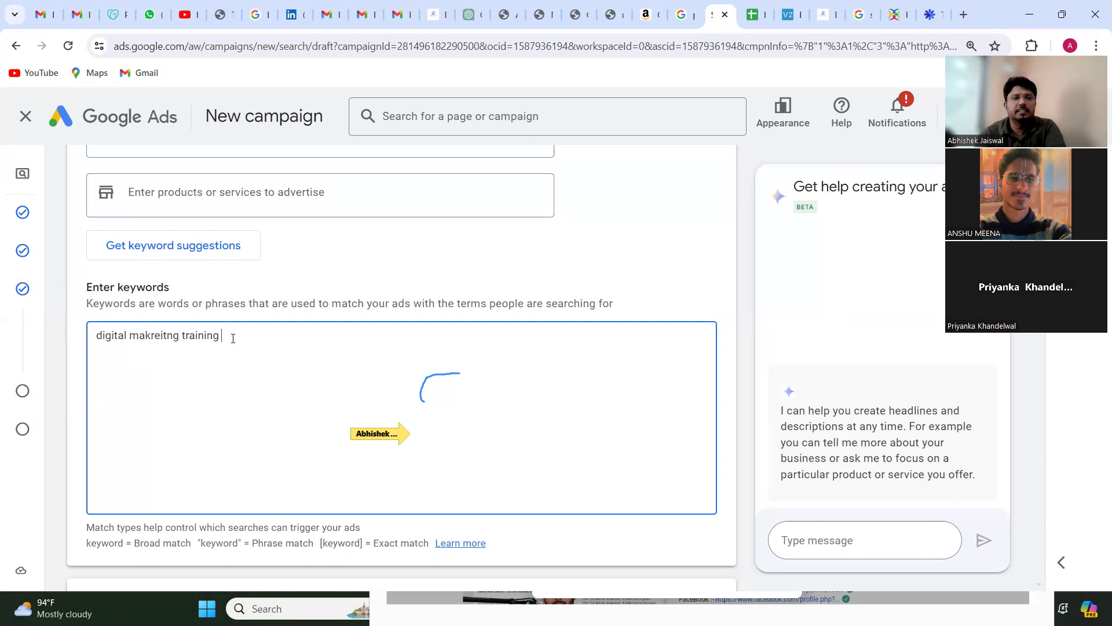
{"action": "right_click", "coordinate": [161, 334]}
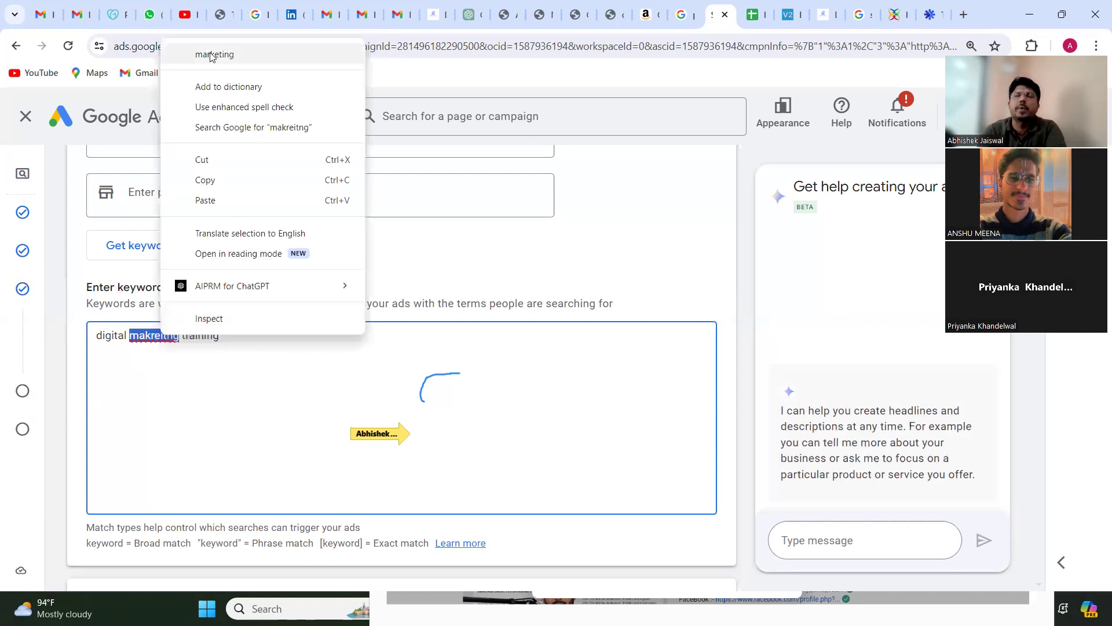
{"action": "left_click", "coordinate": [213, 55]}
Step: Make the keyword a phrase match by enclosing it in quotation marks: "digital marketing training"
{"action": "left_click", "coordinate": [98, 336]}
{"action": "type", "text": "\""}
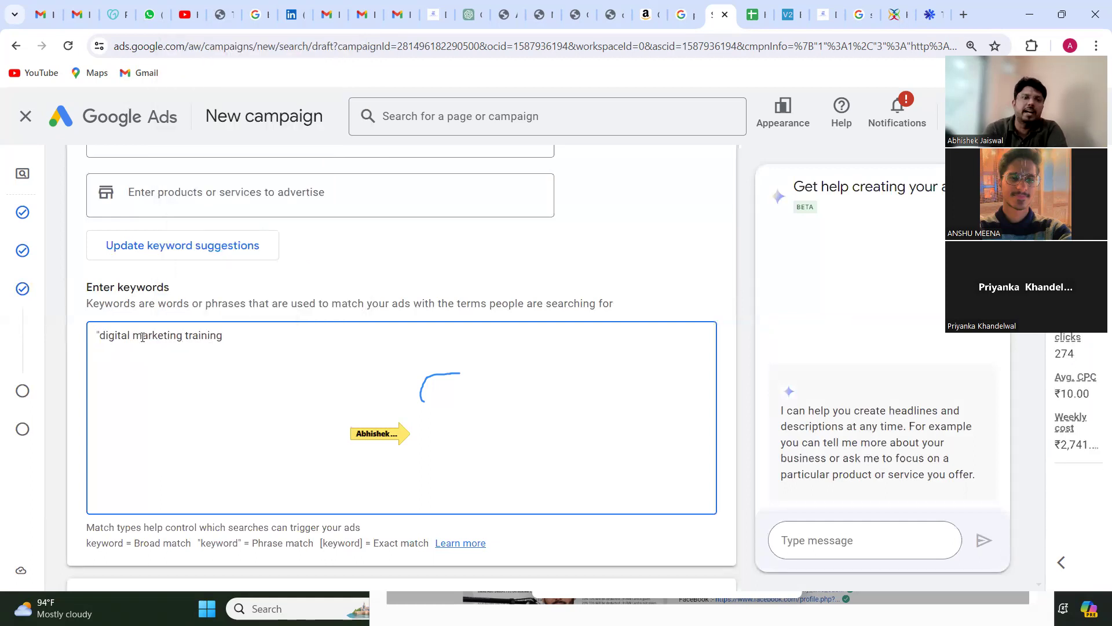
{"action": "left_click", "coordinate": [226, 340]}
{"action": "type", "text": "\""}
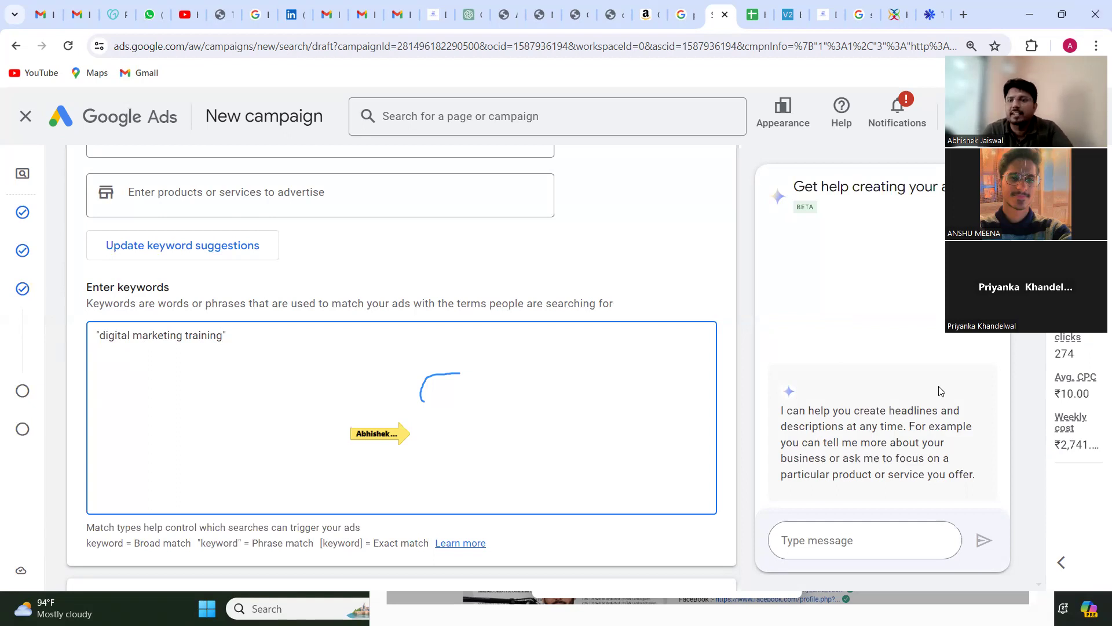
Step: Close the ad creation assistant and change the keyword to the exact match [digital marketing training], refreshing the forecast
{"action": "left_click", "coordinate": [987, 195]}
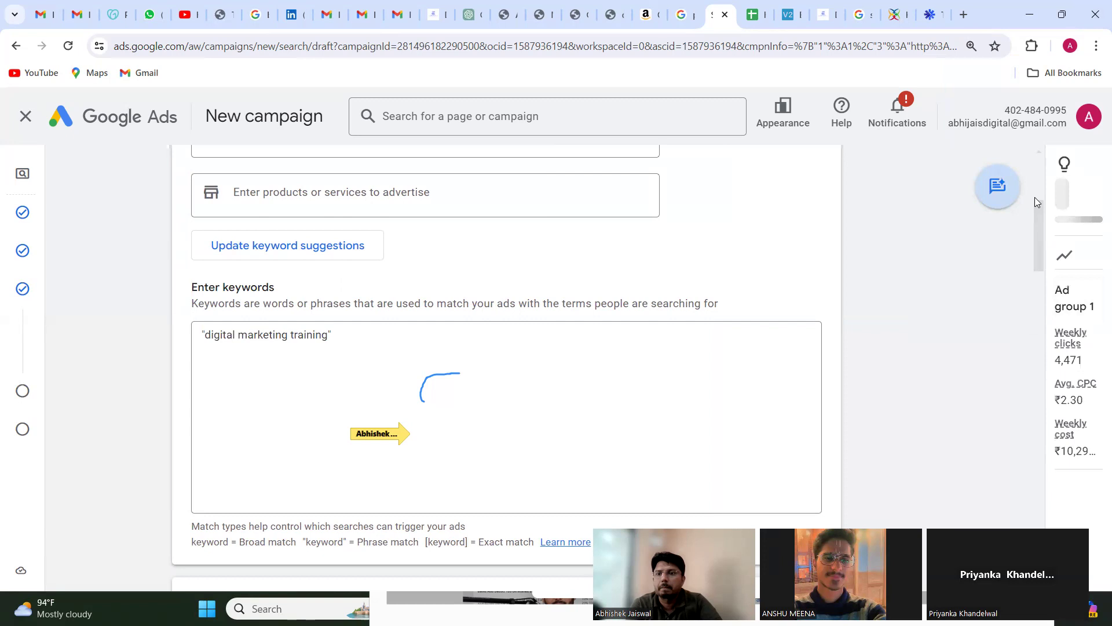
{"action": "scroll", "coordinate": [999, 232], "scroll_direction": "down", "scroll_amount": 1}
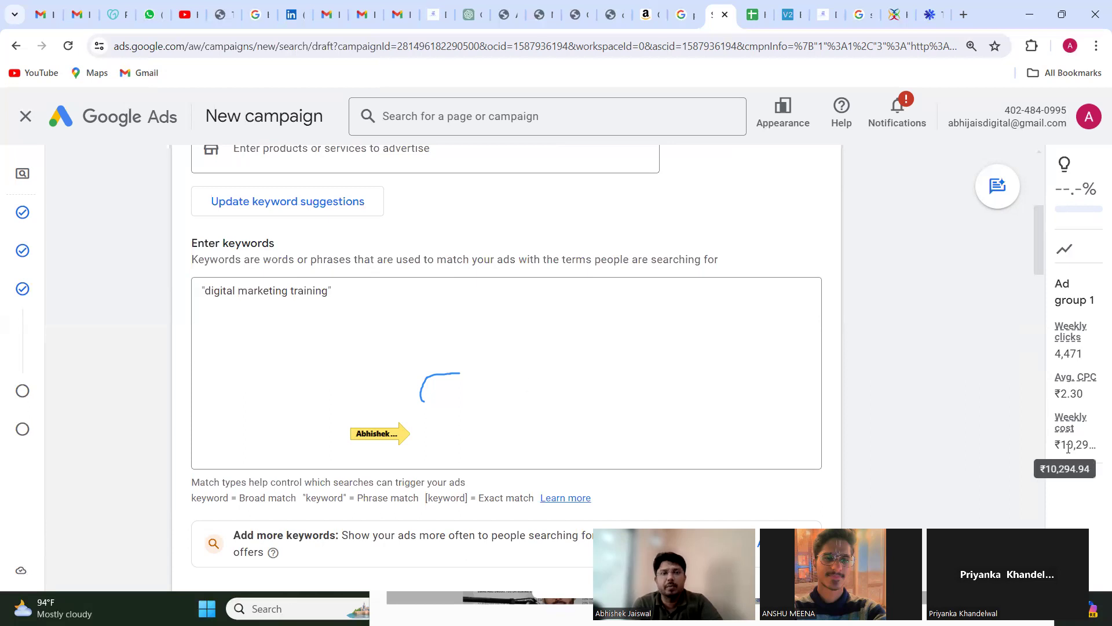
{"action": "left_click", "coordinate": [344, 297]}
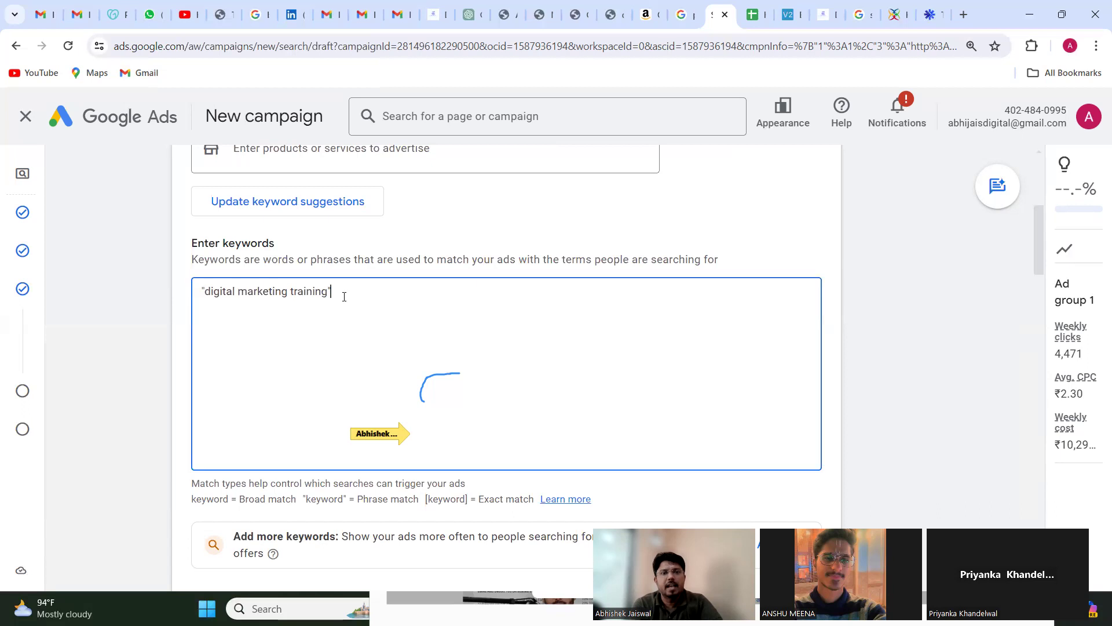
{"action": "type", "text": "]"}
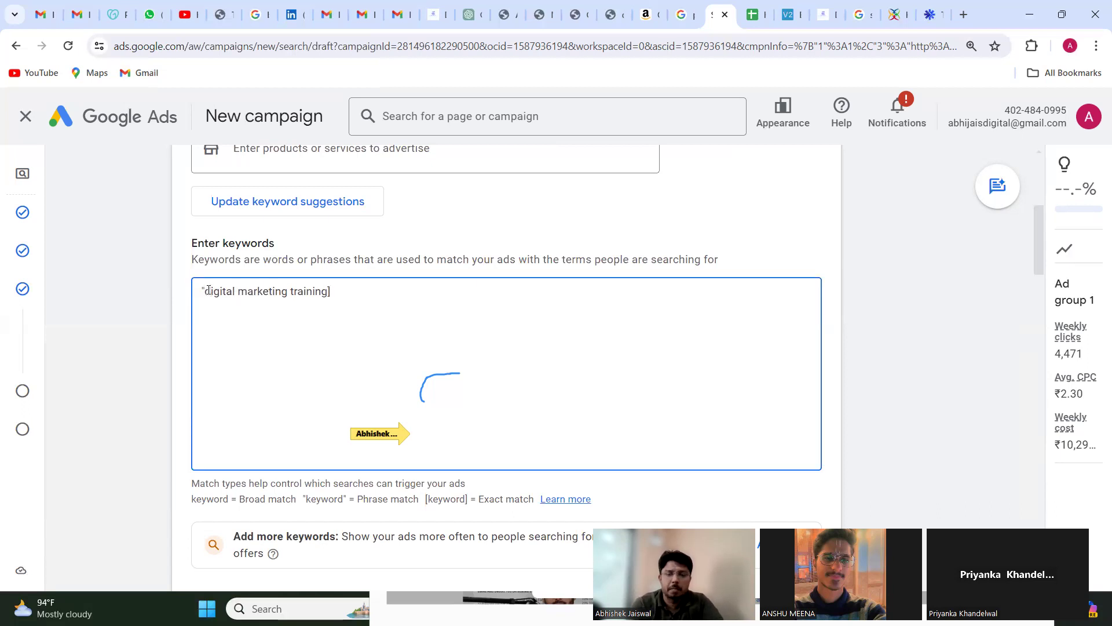
{"action": "key", "text": "BackSpace"}
{"action": "type", "text": "["}
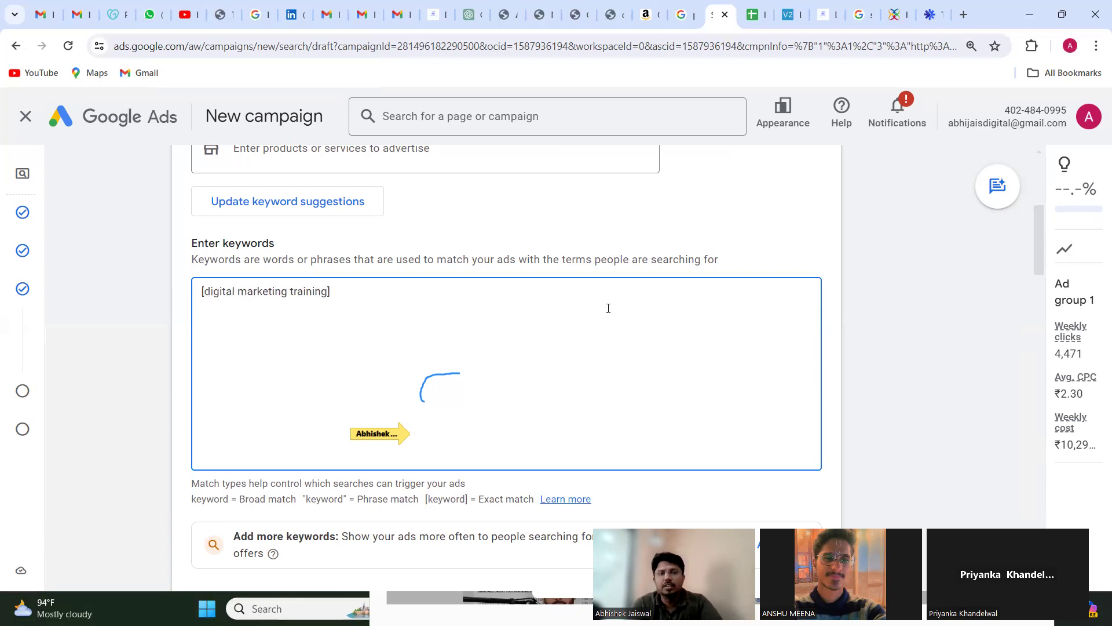
{"action": "left_click", "coordinate": [433, 300]}
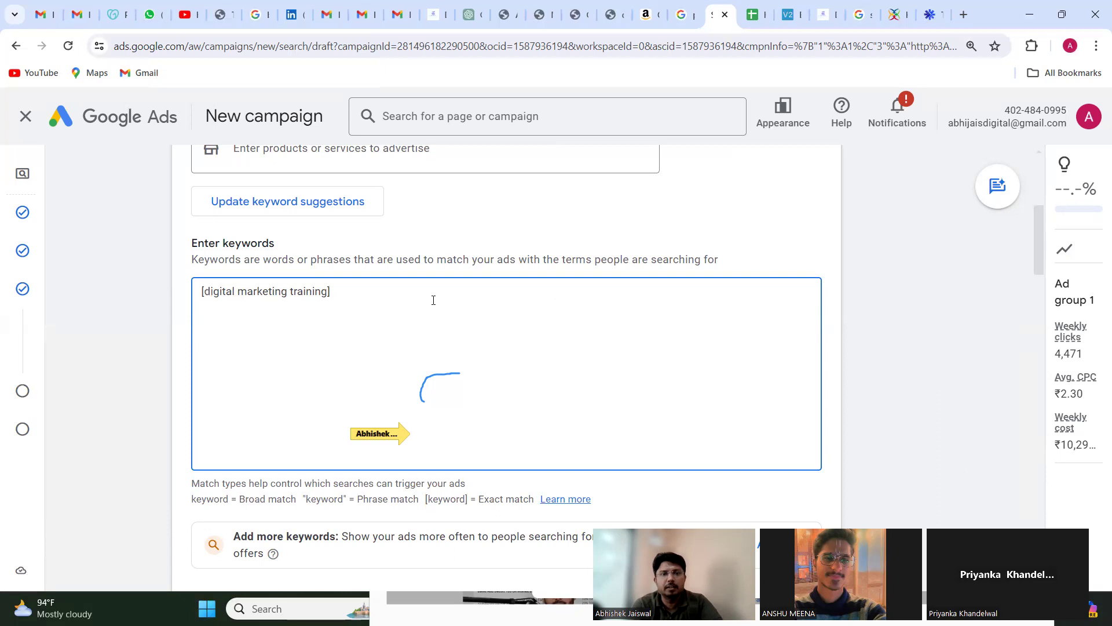
{"action": "left_click", "coordinate": [921, 397]}
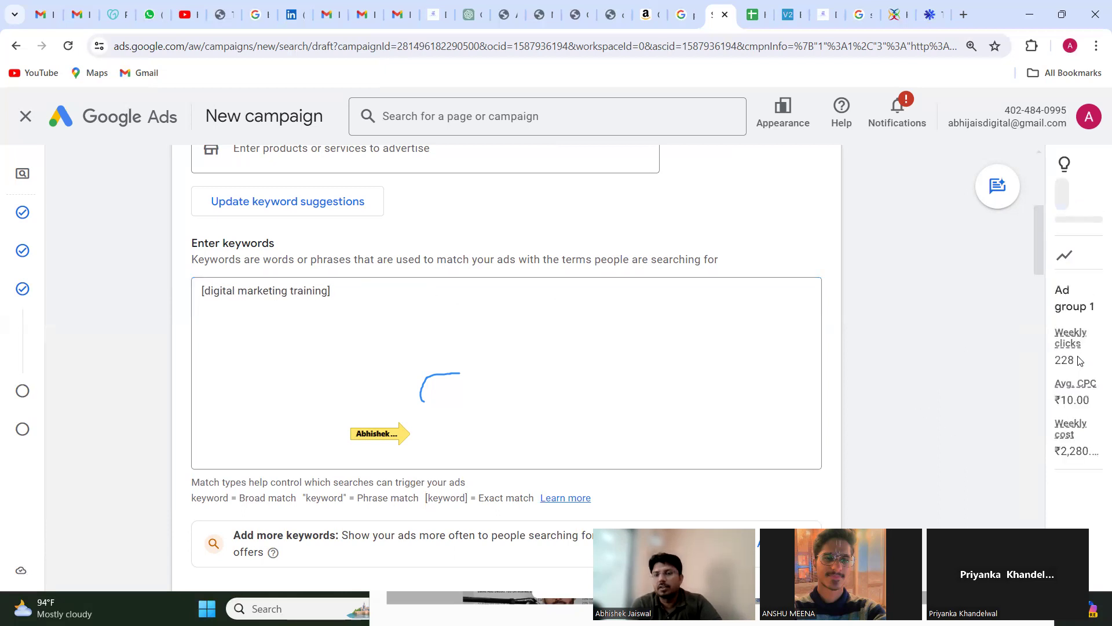
{"action": "mouse_move", "coordinate": [376, 439]}
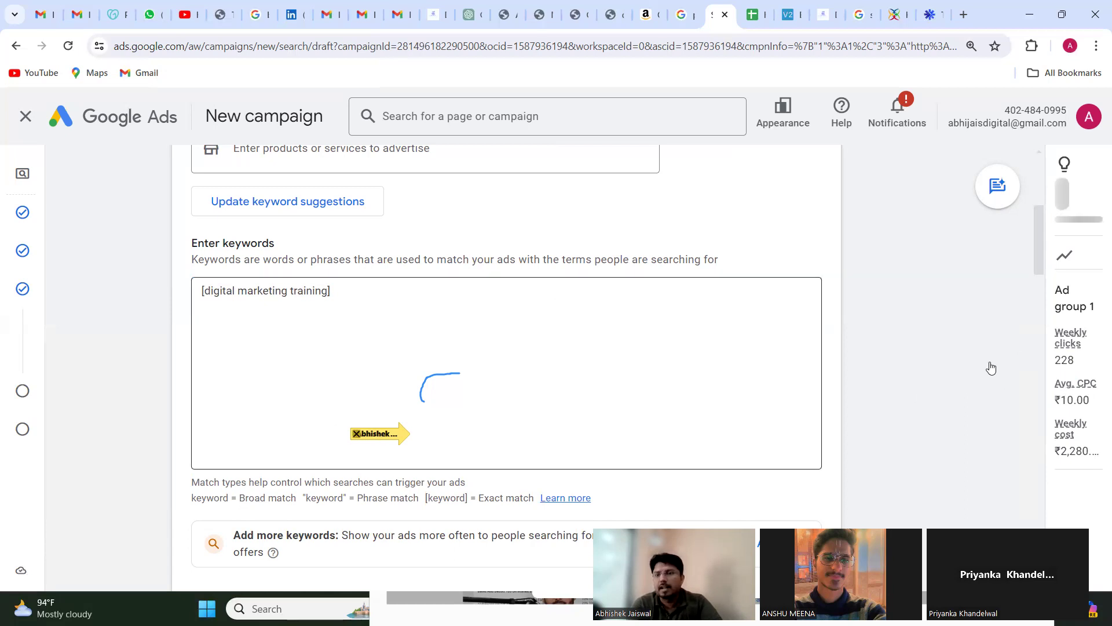
{"action": "left_click", "coordinate": [1013, 358]}
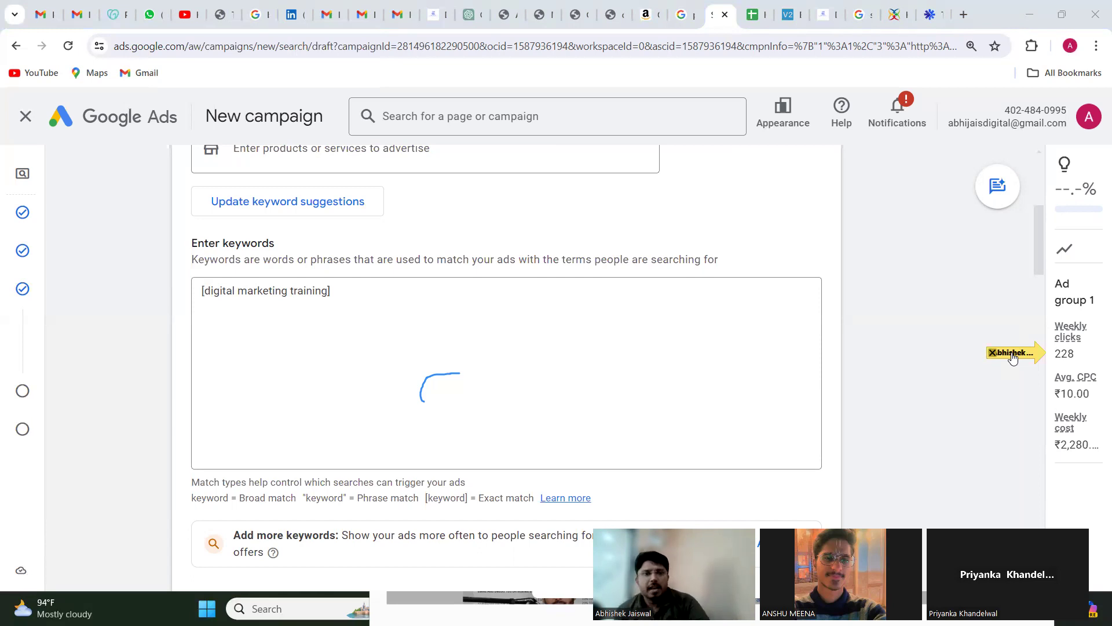
{"action": "left_click", "coordinate": [456, 305]}
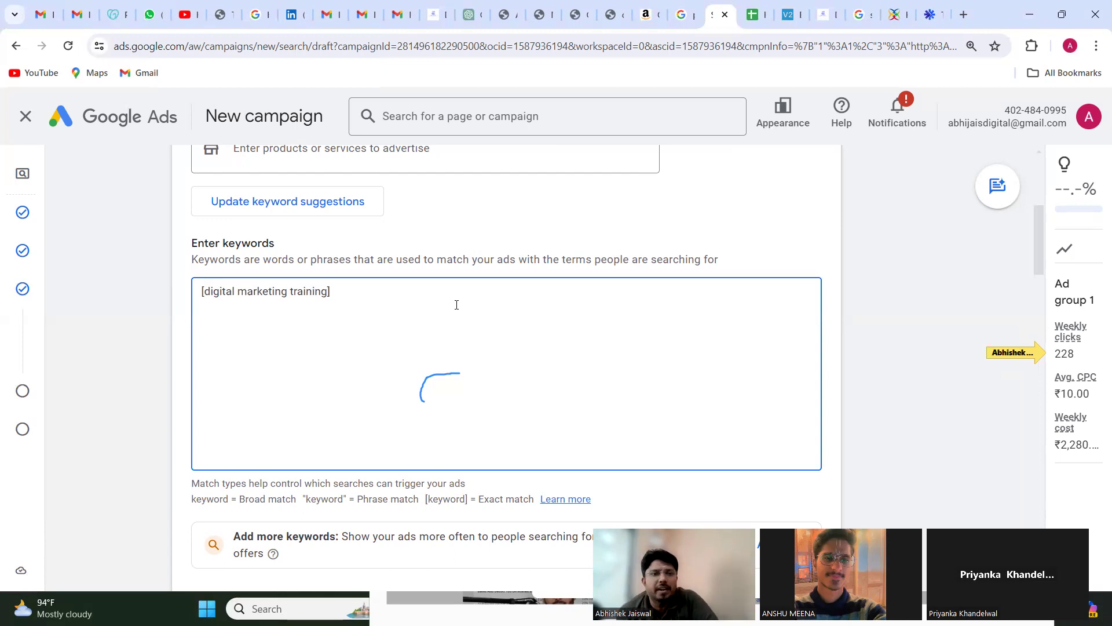
Step: Rename Ad group 1 as DM Jaipur
{"action": "scroll", "coordinate": [457, 304], "scroll_direction": "up", "scroll_amount": 5}
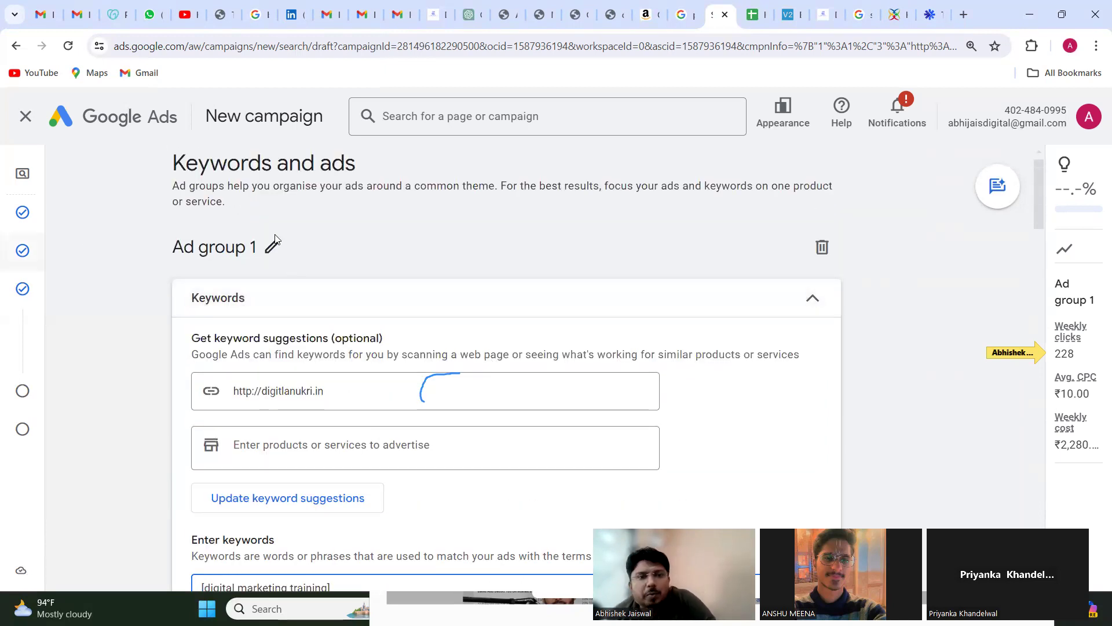
{"action": "left_click", "coordinate": [273, 245]}
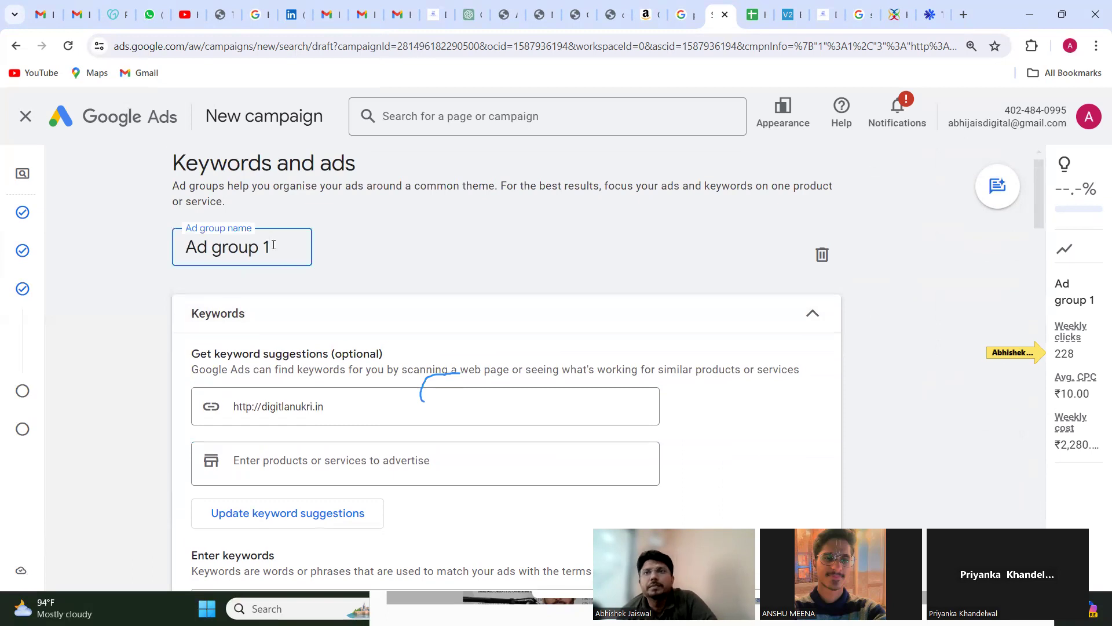
{"action": "triple_click", "coordinate": [273, 245]}
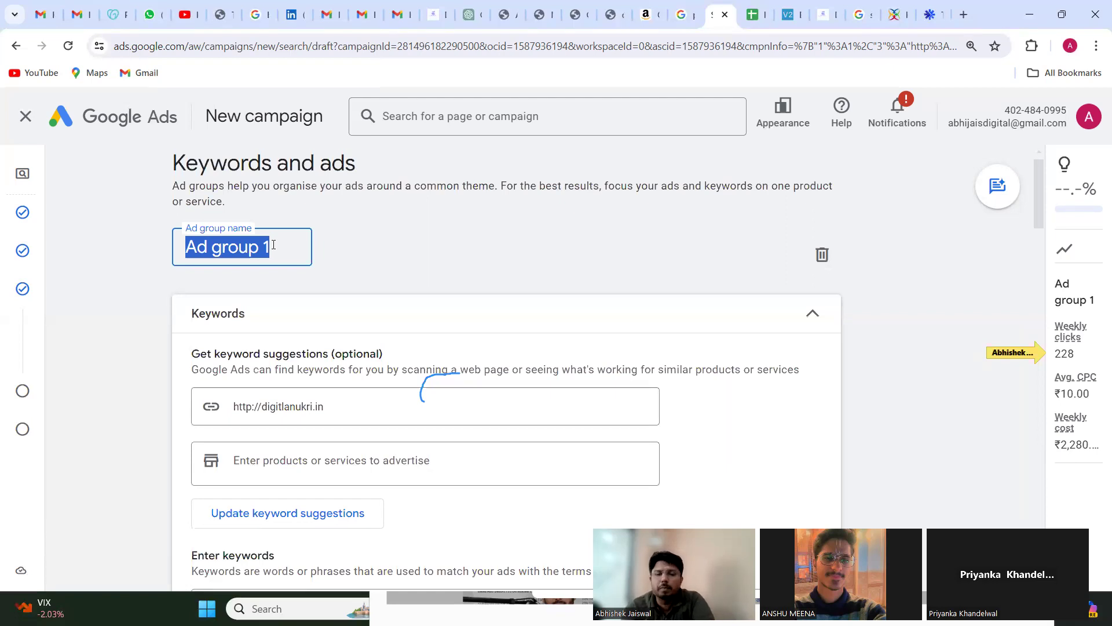
{"action": "type", "text": "Jaip"}
{"action": "key", "text": "BackSpace"}
{"action": "key", "text": "BackSpace"}
{"action": "key", "text": "BackSpace"}
{"action": "key", "text": "BackSpace"}
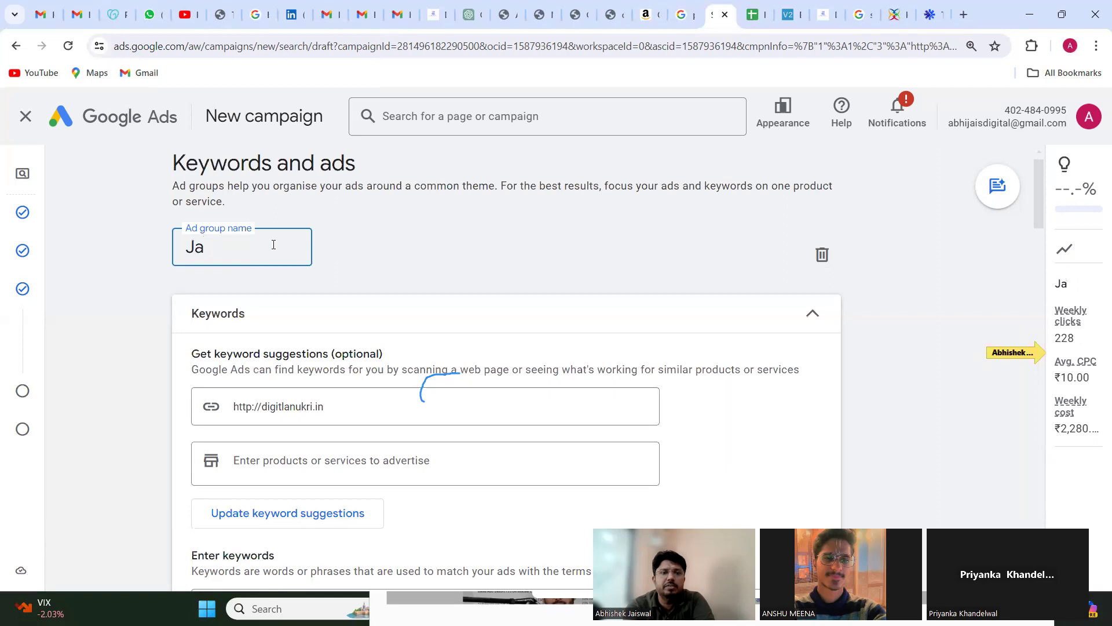
{"action": "type", "text": "DM J"}
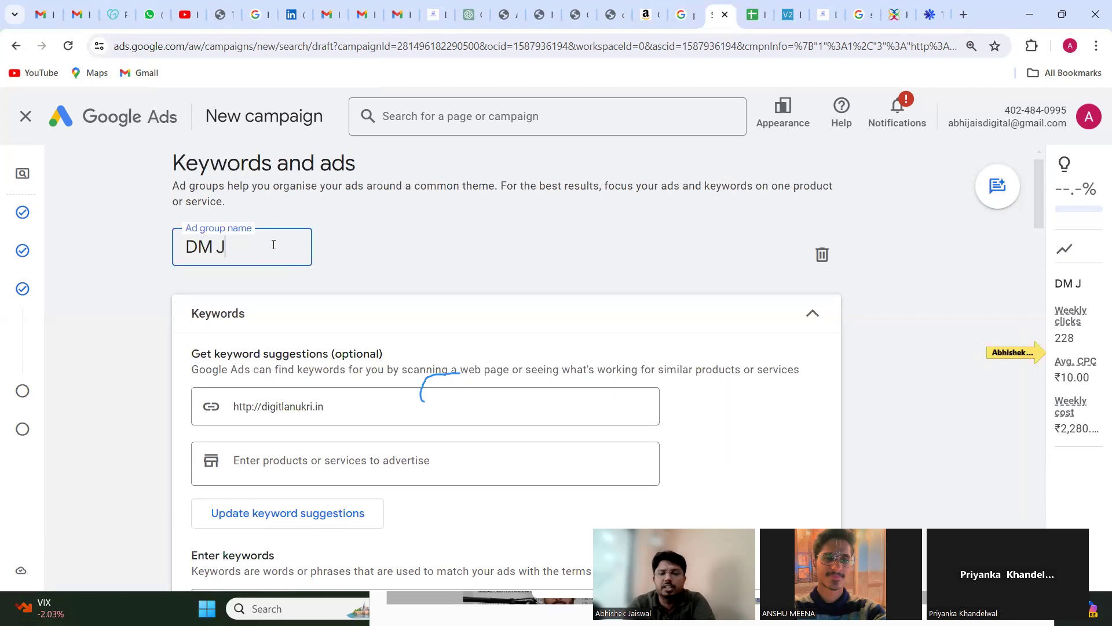
{"action": "type", "text": "aipur"}
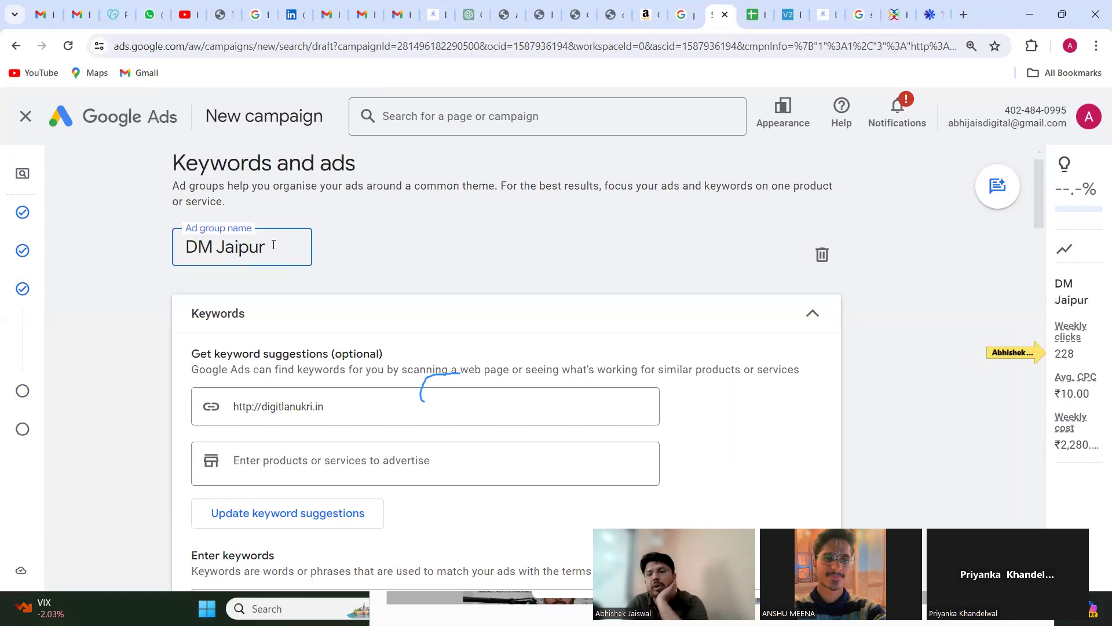
{"action": "left_click", "coordinate": [538, 259]}
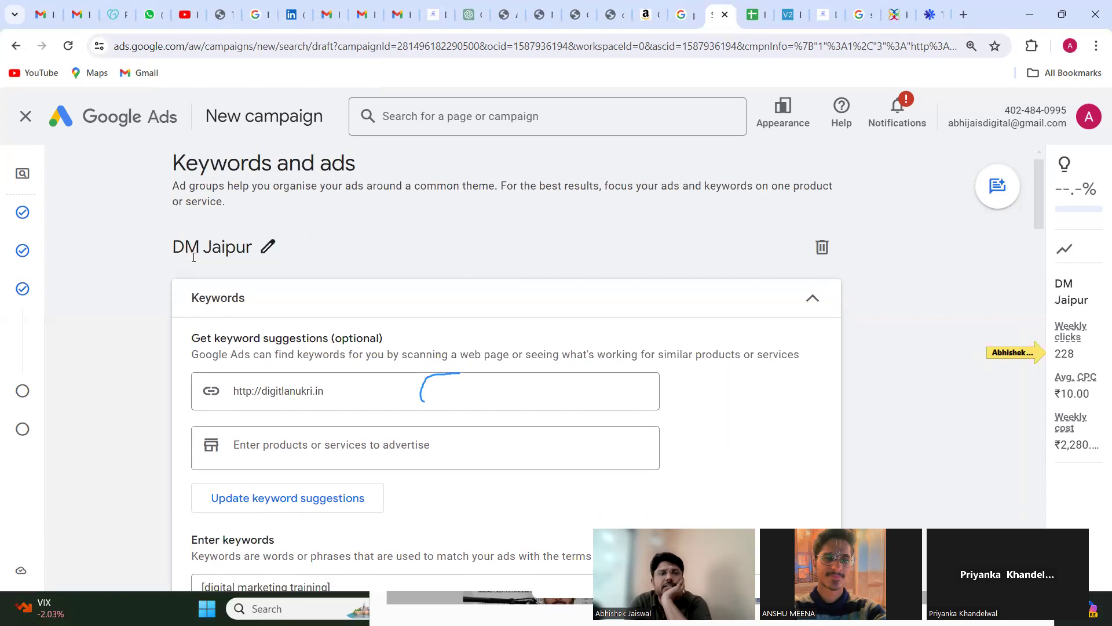
Step: Review the ad group's keyword settings, match type guidance, and the ad's Final URL and Display path sections
{"action": "scroll", "coordinate": [279, 318], "scroll_direction": "down", "scroll_amount": 3}
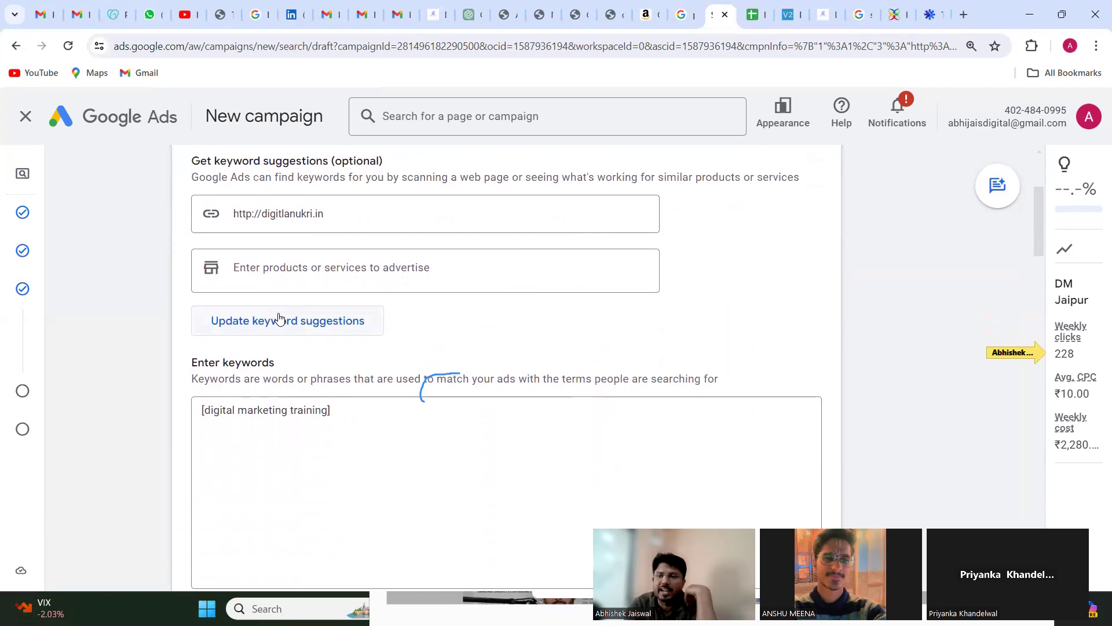
{"action": "scroll", "coordinate": [279, 318], "scroll_direction": "down", "scroll_amount": 1}
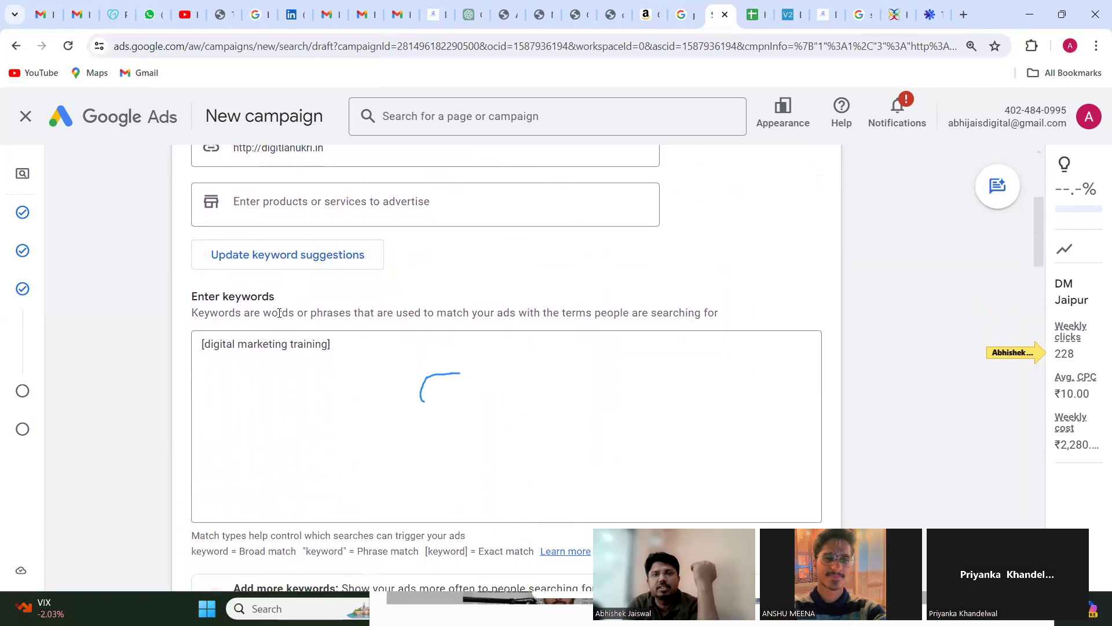
{"action": "scroll", "coordinate": [408, 444], "scroll_direction": "down", "scroll_amount": 1}
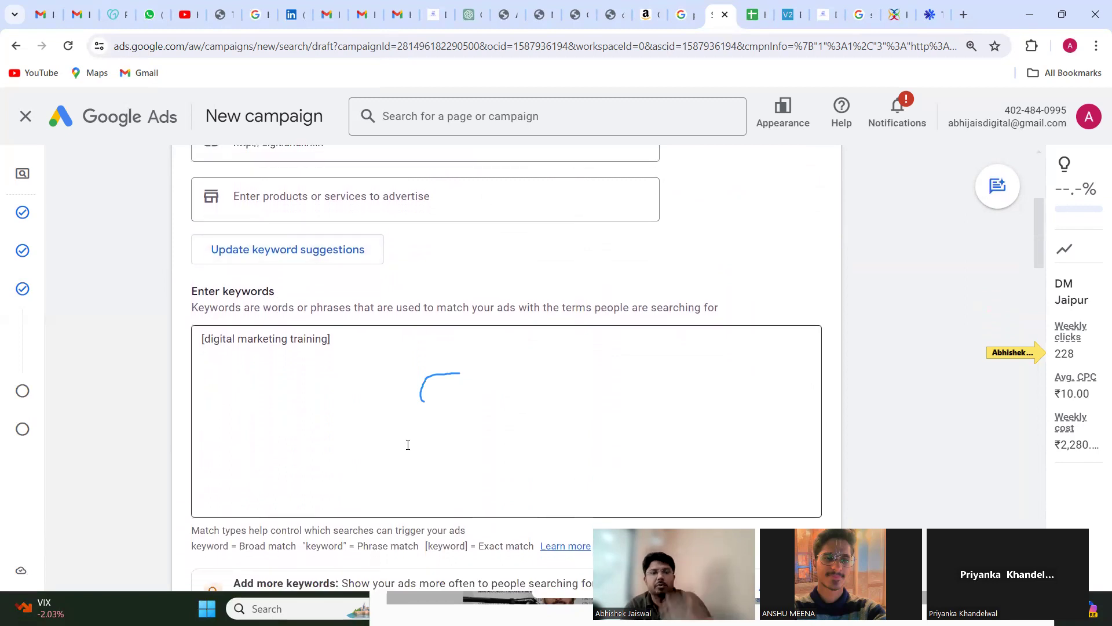
{"action": "scroll", "coordinate": [407, 445], "scroll_direction": "down", "scroll_amount": 1}
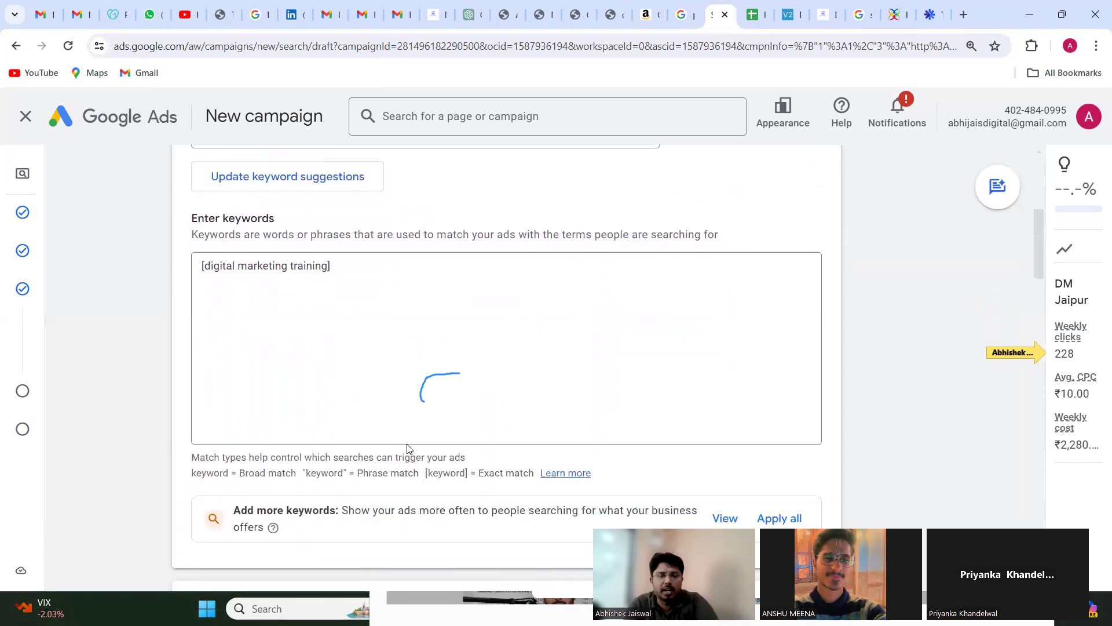
{"action": "scroll", "coordinate": [407, 448], "scroll_direction": "down", "scroll_amount": 1}
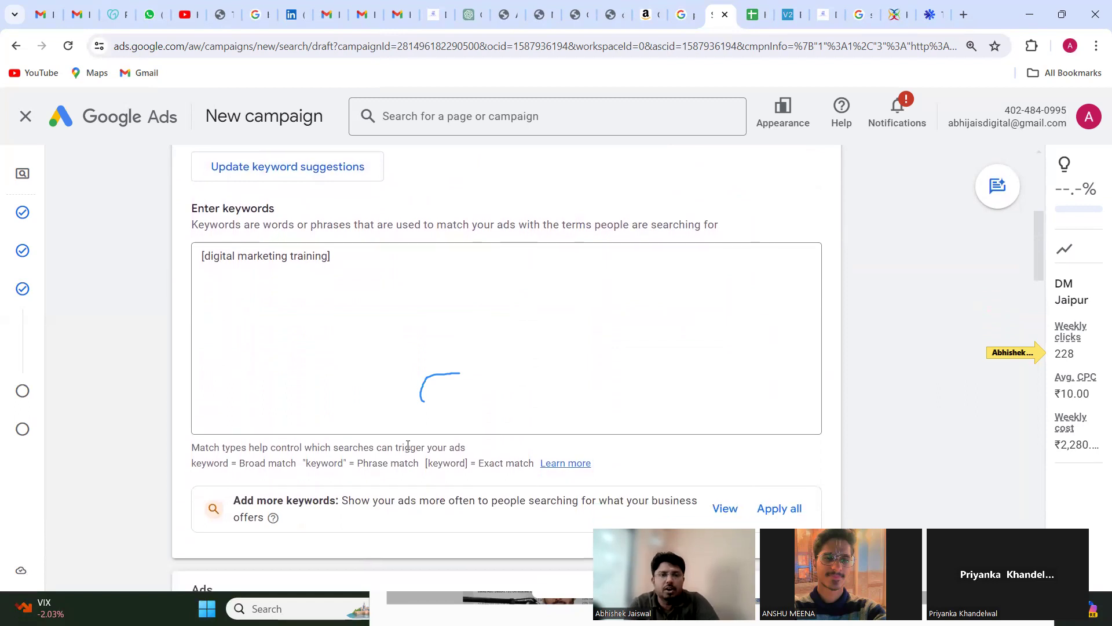
{"action": "scroll", "coordinate": [408, 444], "scroll_direction": "down", "scroll_amount": 2}
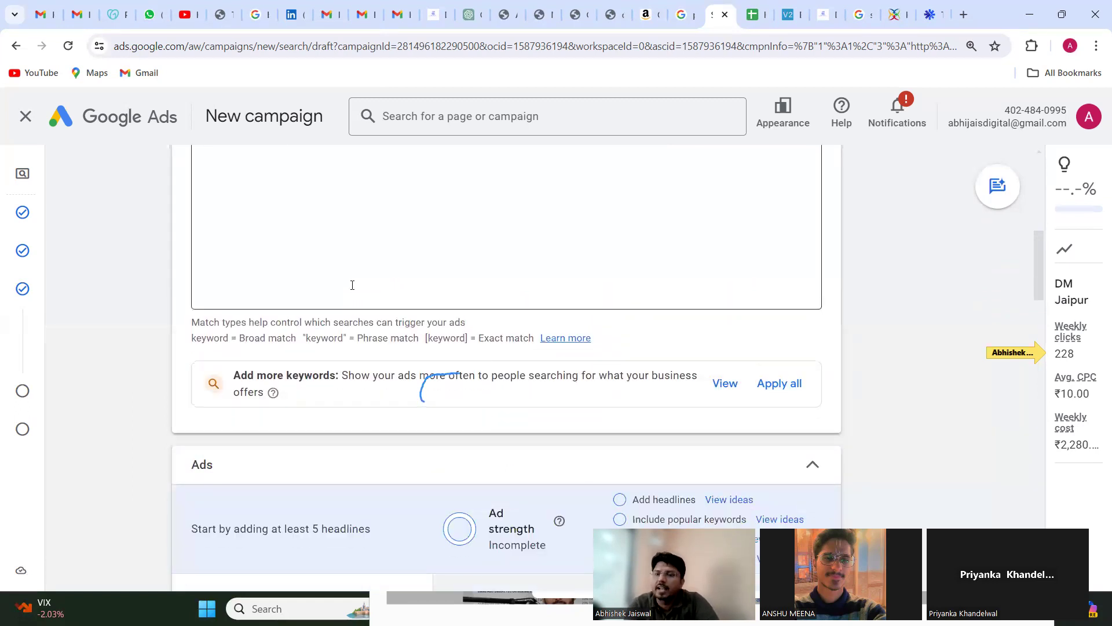
{"action": "scroll", "coordinate": [353, 284], "scroll_direction": "down", "scroll_amount": 2}
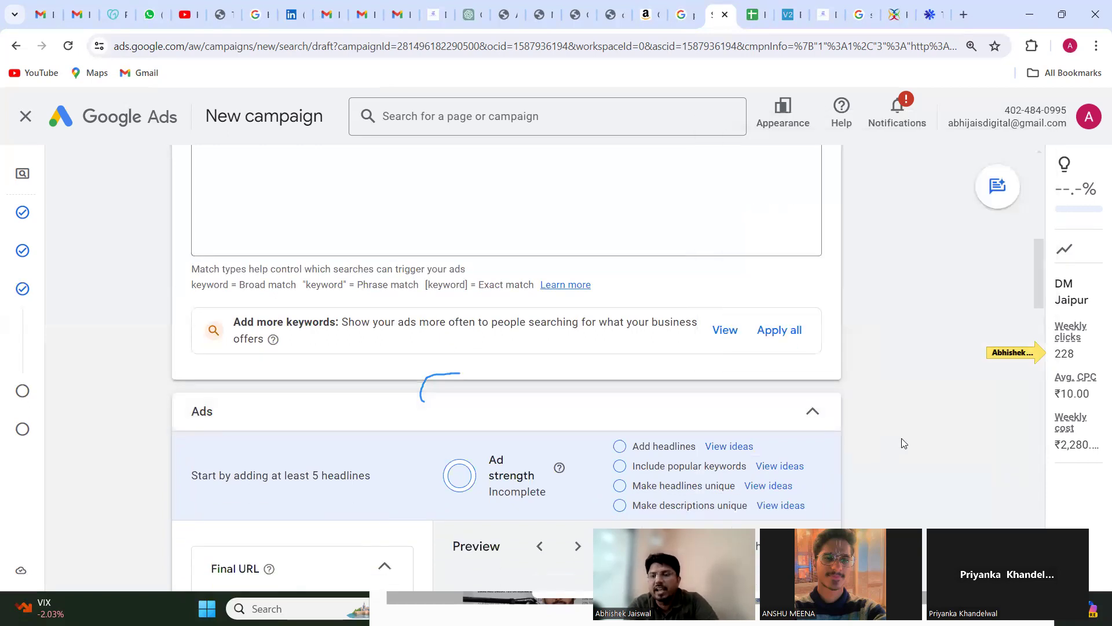
{"action": "scroll", "coordinate": [899, 444], "scroll_direction": "down", "scroll_amount": 3}
{"action": "scroll", "coordinate": [904, 443], "scroll_direction": "down", "scroll_amount": 3}
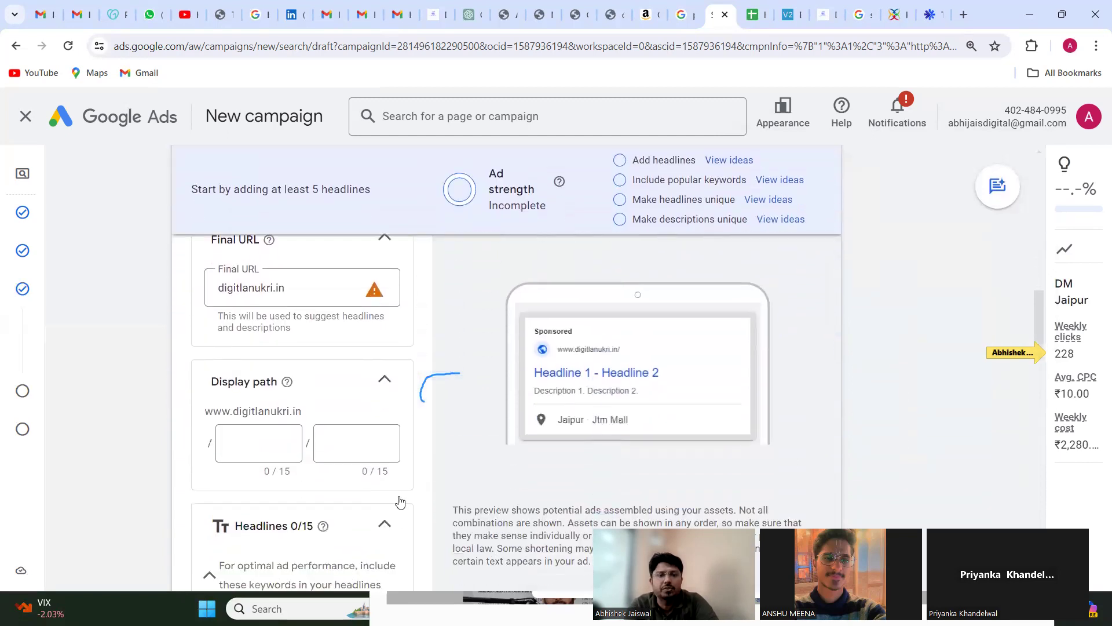
{"action": "scroll", "coordinate": [401, 498], "scroll_direction": "down", "scroll_amount": 2}
{"action": "scroll", "coordinate": [401, 499], "scroll_direction": "down", "scroll_amount": 2}
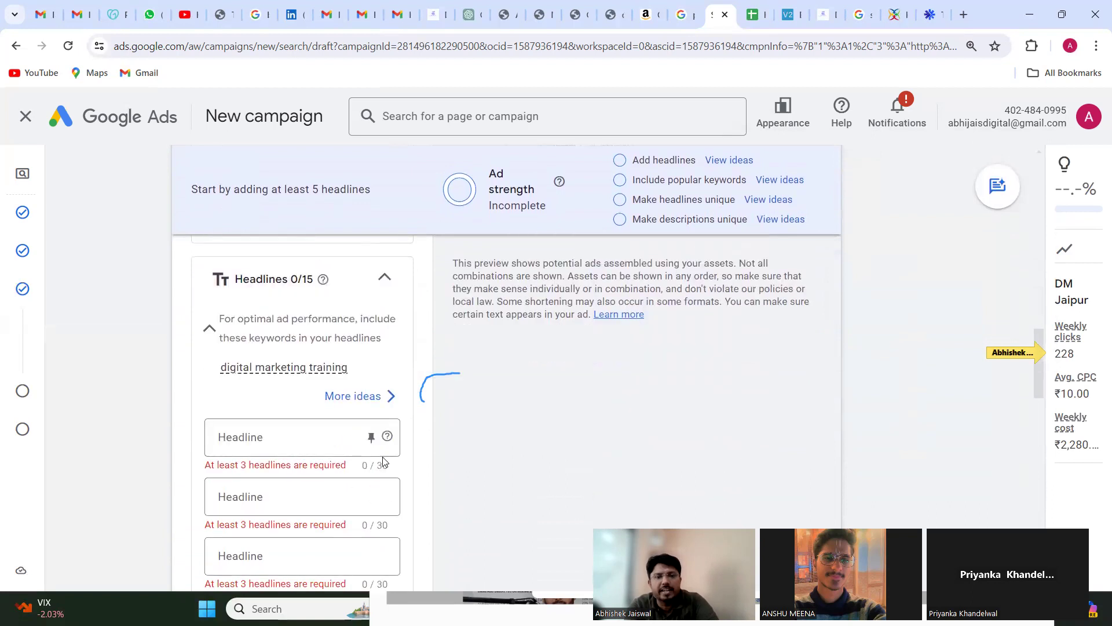
Step: Examine the ad's headline and description fields, their character limits and minimum requirements, plus the business name and sitelinks sections
{"action": "left_click", "coordinate": [381, 466]}
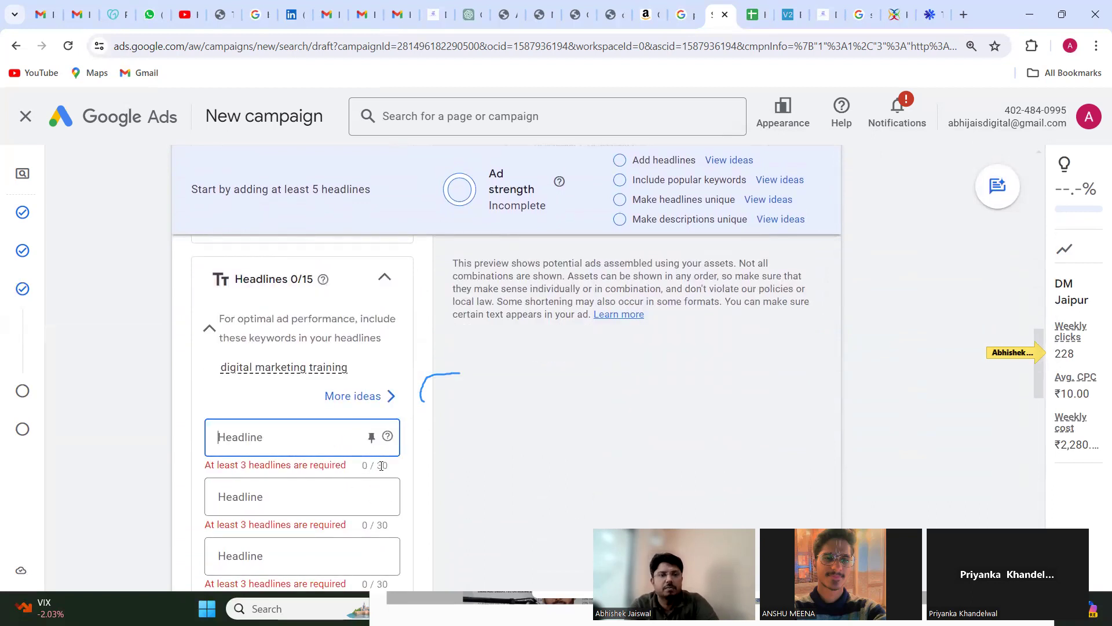
{"action": "scroll", "coordinate": [382, 466], "scroll_direction": "down", "scroll_amount": 1}
{"action": "left_click", "coordinate": [383, 468]}
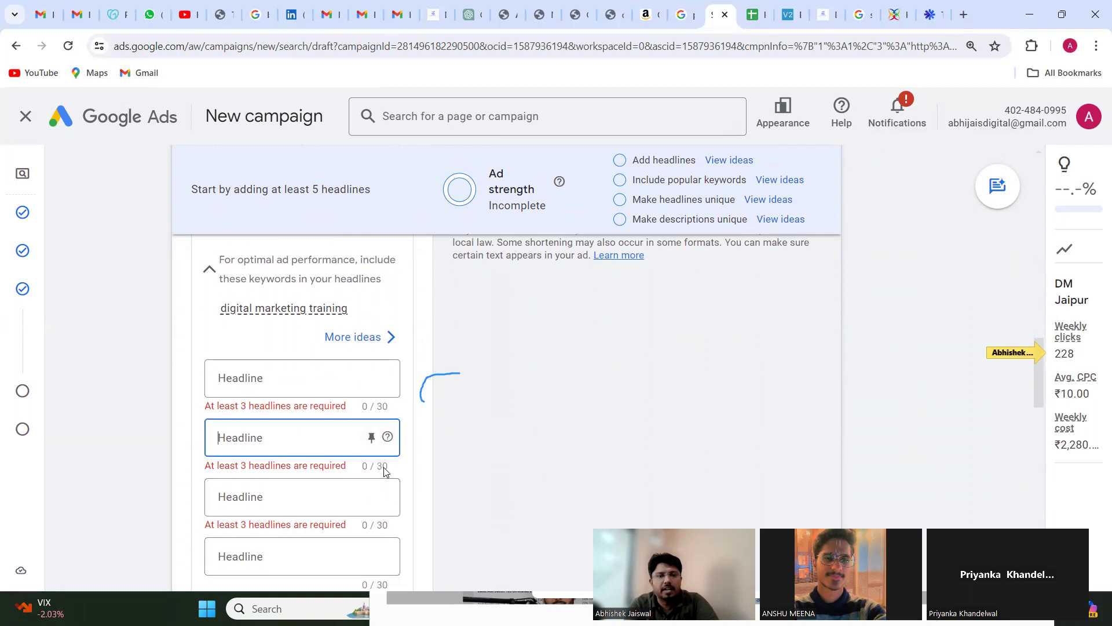
{"action": "scroll", "coordinate": [383, 504], "scroll_direction": "down", "scroll_amount": 1}
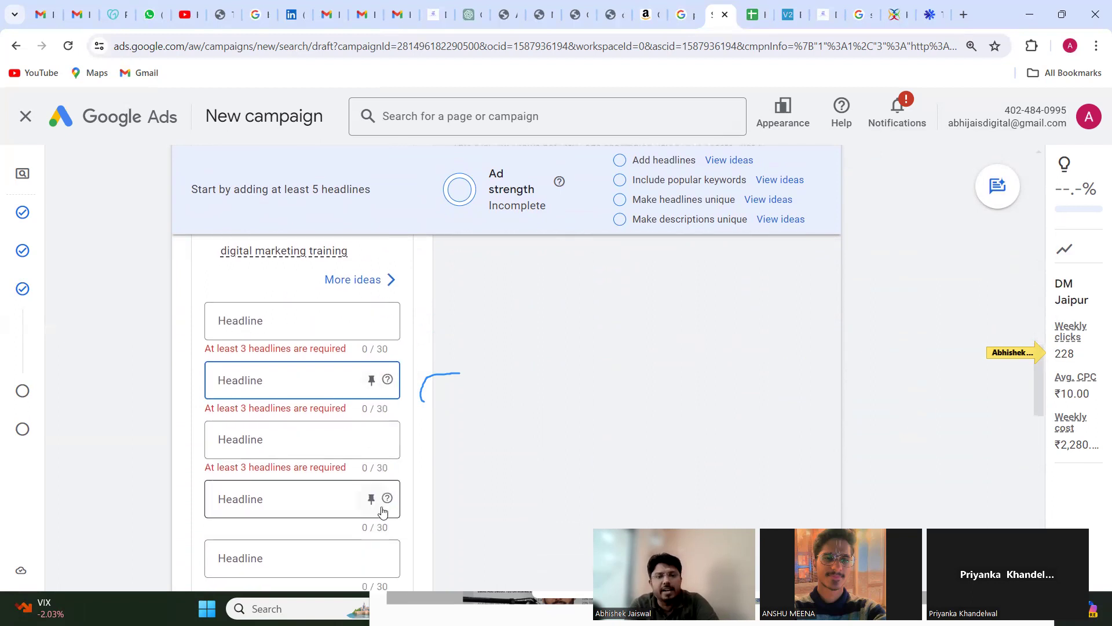
{"action": "scroll", "coordinate": [389, 520], "scroll_direction": "down", "scroll_amount": 1}
{"action": "scroll", "coordinate": [389, 519], "scroll_direction": "down", "scroll_amount": 1}
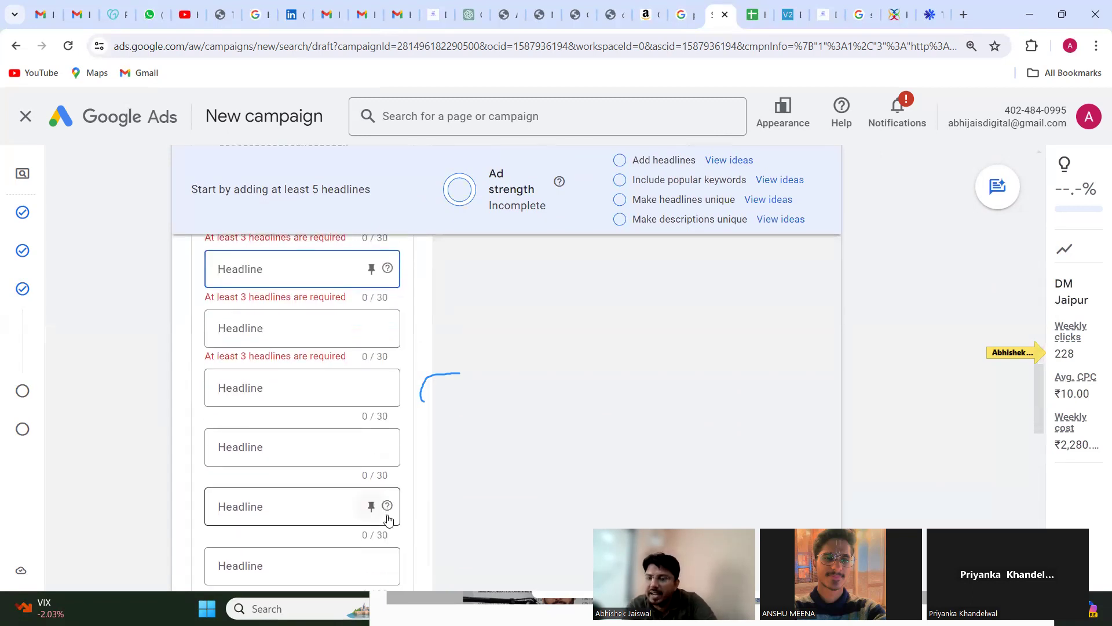
{"action": "scroll", "coordinate": [318, 390], "scroll_direction": "up", "scroll_amount": 5}
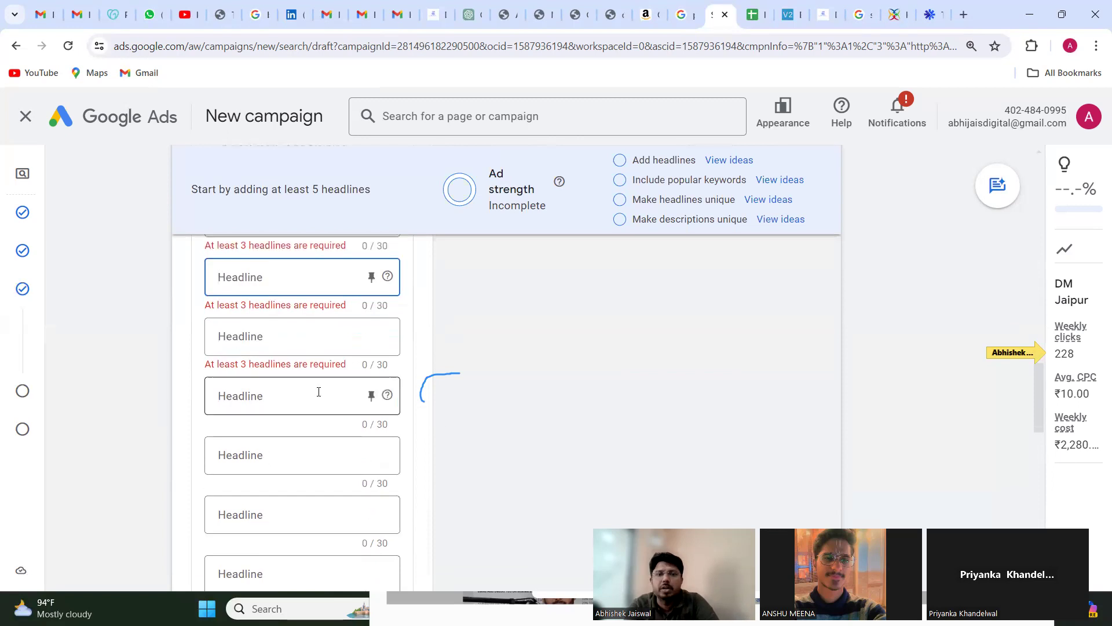
{"action": "scroll", "coordinate": [318, 396], "scroll_direction": "down", "scroll_amount": 3}
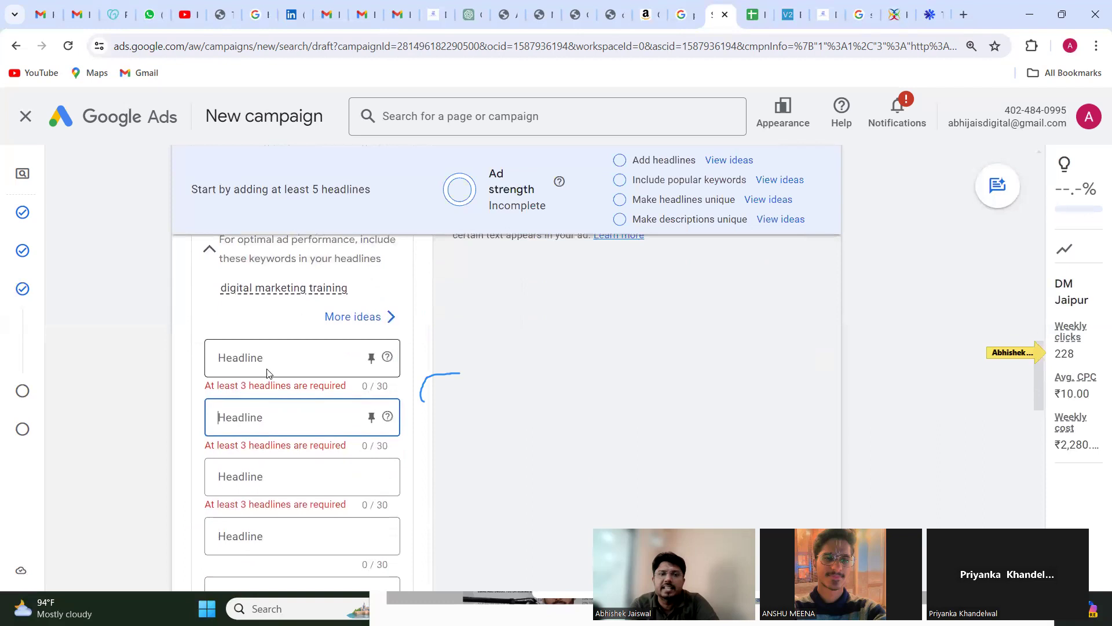
{"action": "scroll", "coordinate": [267, 373], "scroll_direction": "down", "scroll_amount": 5}
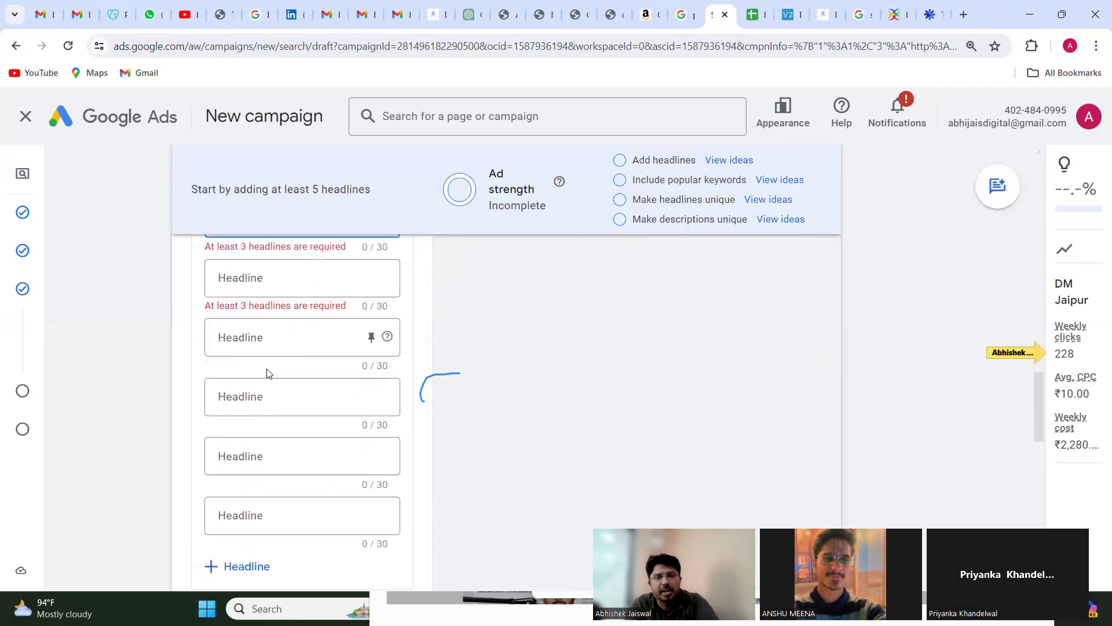
{"action": "scroll", "coordinate": [267, 372], "scroll_direction": "down", "scroll_amount": 5}
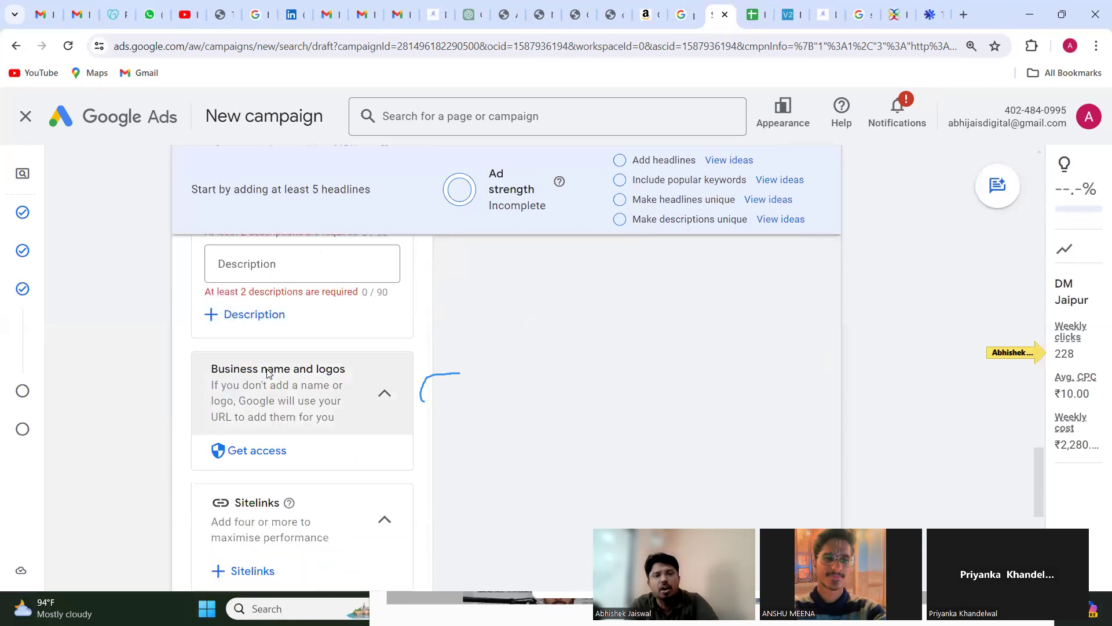
{"action": "scroll", "coordinate": [267, 374], "scroll_direction": "up", "scroll_amount": 5}
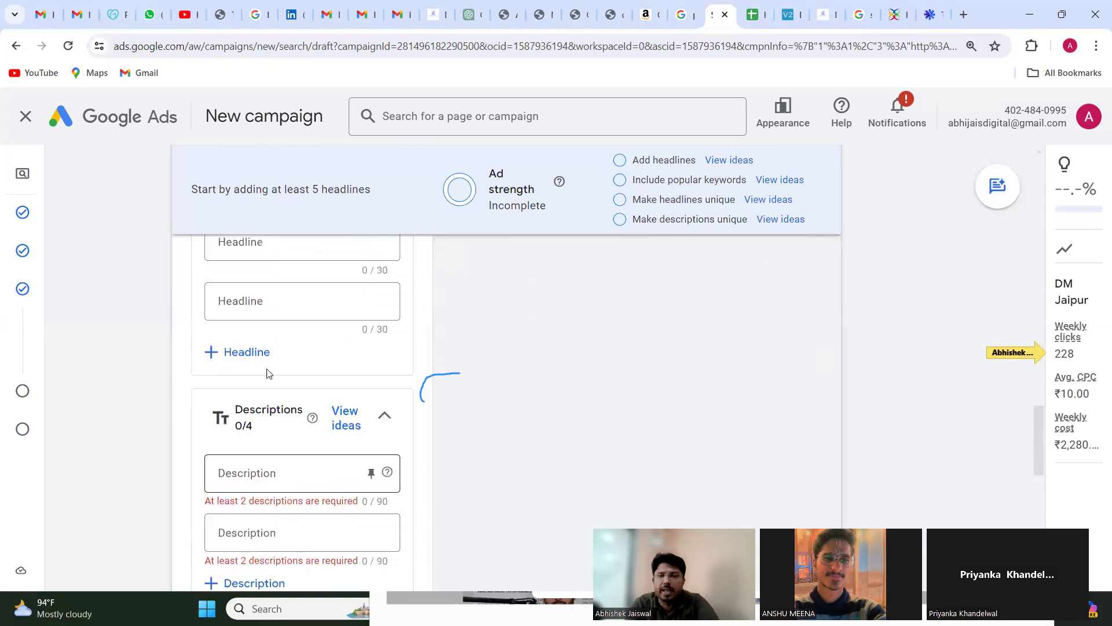
{"action": "scroll", "coordinate": [267, 373], "scroll_direction": "up", "scroll_amount": 10}
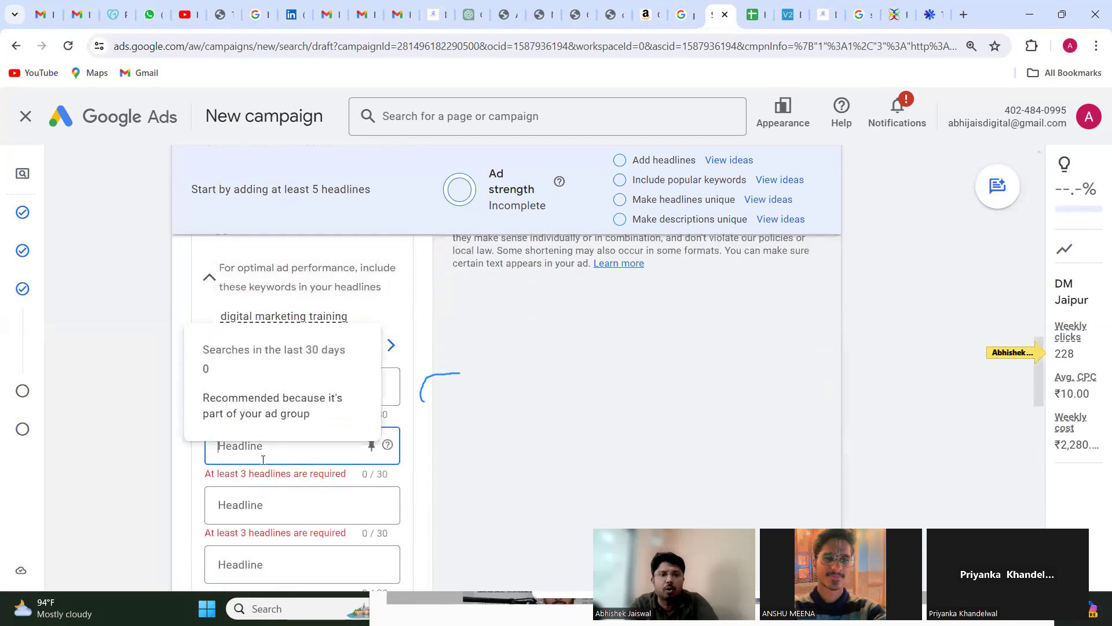
Step: Enter Digital Marketing Course as the ad's first headline, correcting the capitalization of "Marketing"
{"action": "left_click", "coordinate": [280, 391]}
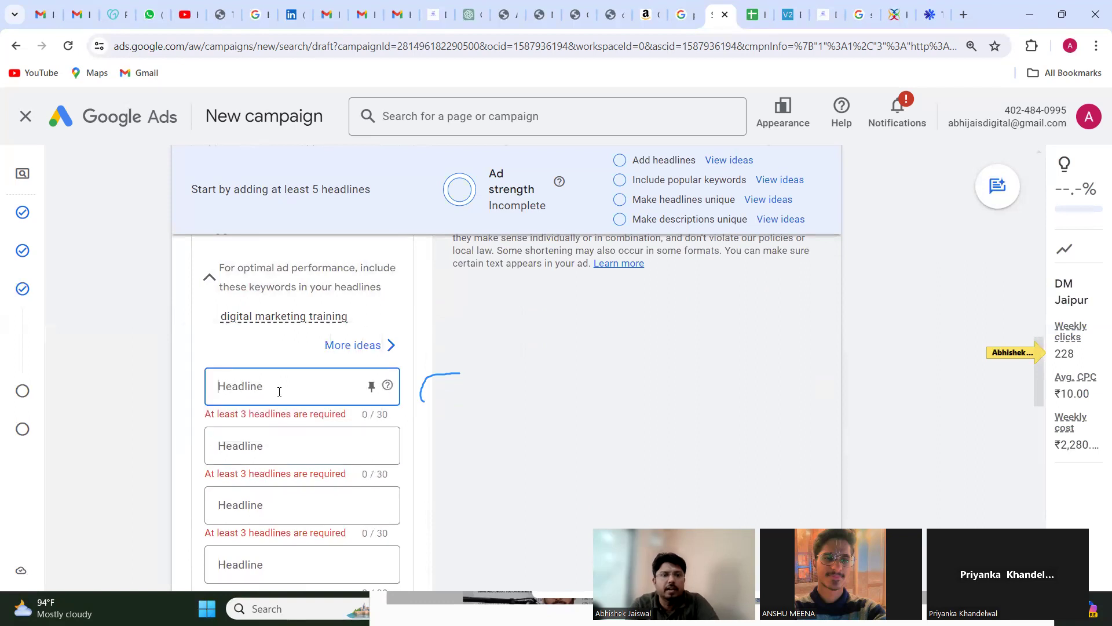
{"action": "type", "text": "Digital MArketr"}
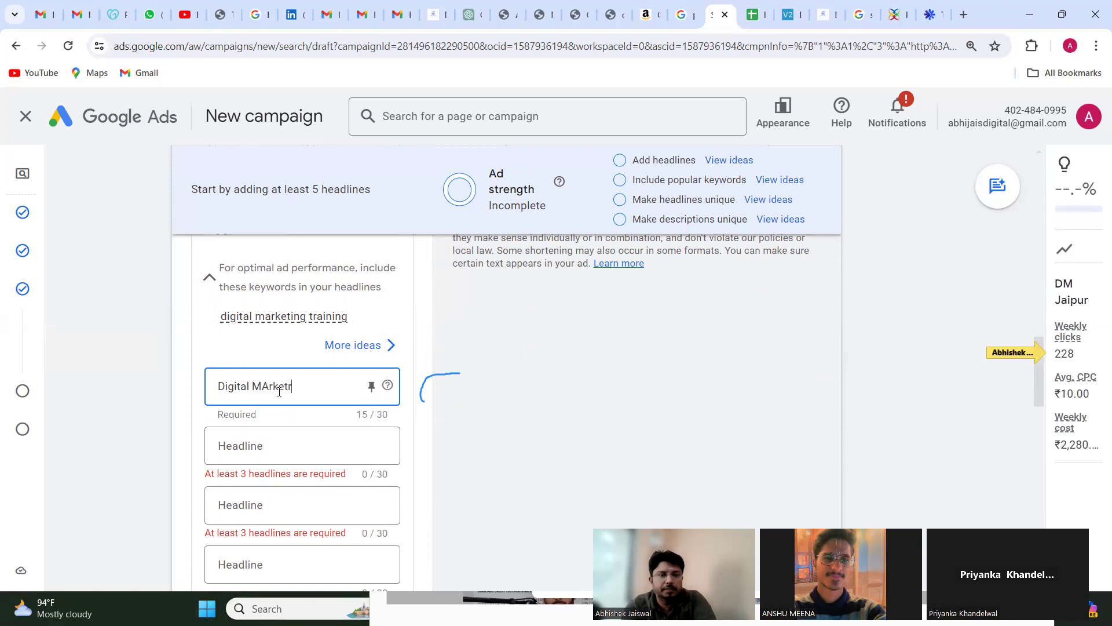
{"action": "key", "text": "BackSpace"}
{"action": "key", "text": "BackSpace"}
{"action": "key", "text": "BackSpace"}
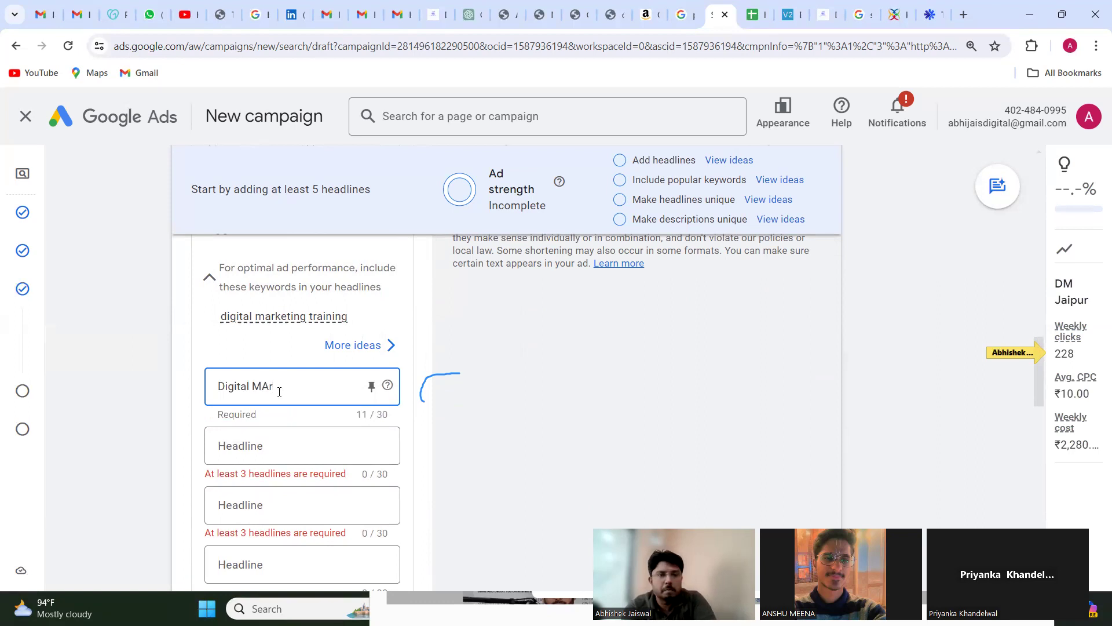
{"action": "key", "text": "BackSpace"}
{"action": "key", "text": "BackSpace"}
{"action": "type", "text": "ar"}
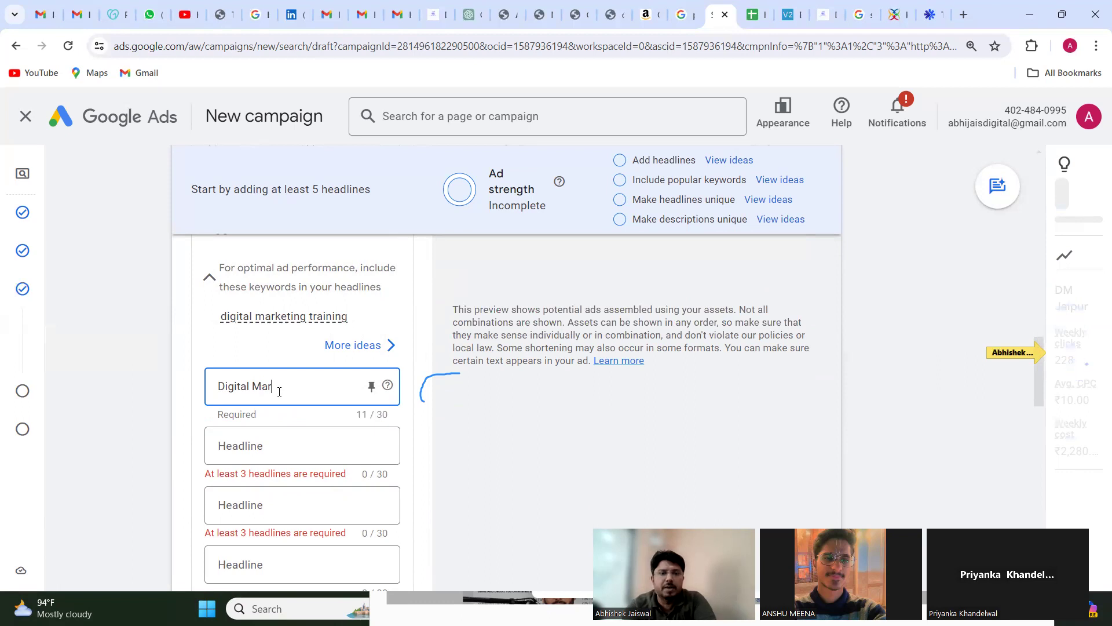
{"action": "type", "text": "keting"}
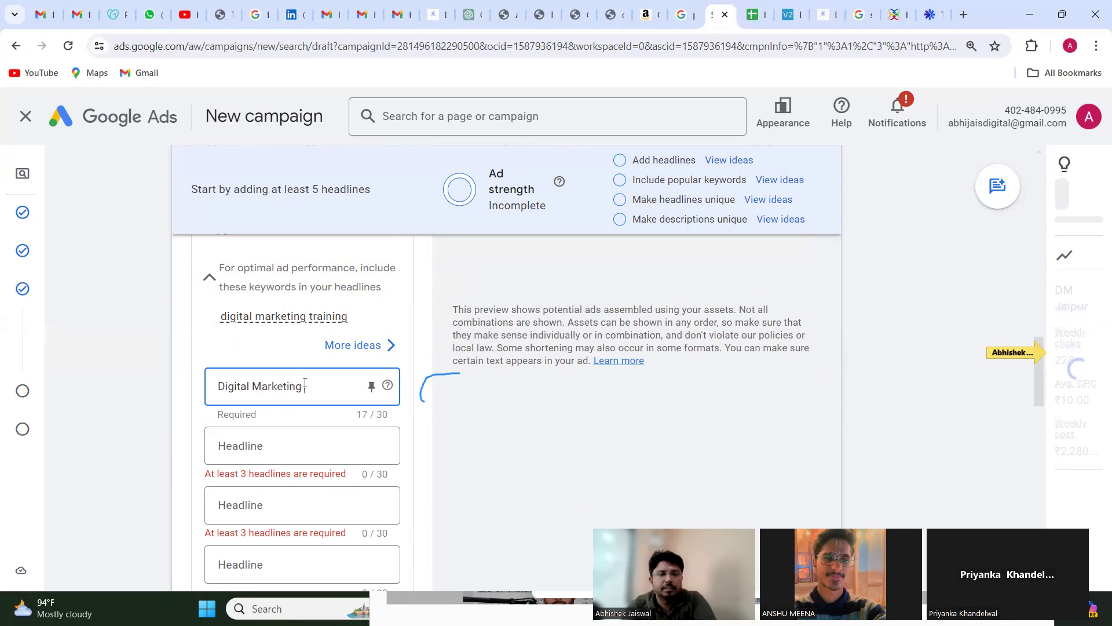
{"action": "type", "text": " Course"}
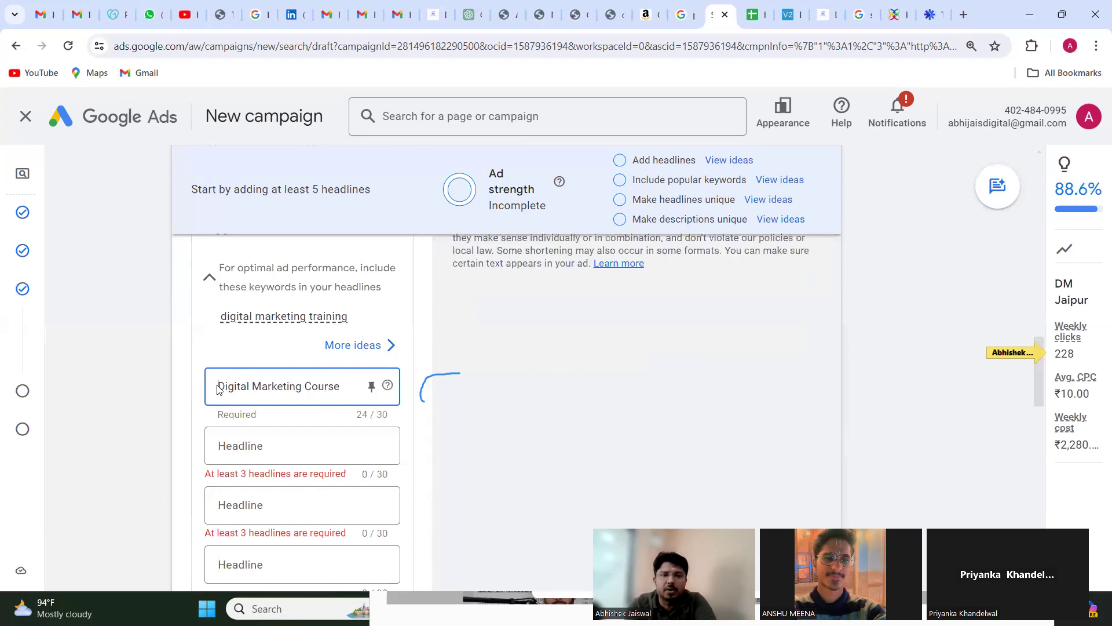
Step: Change the first headline to Best Digital Marketing Course and check the ad in the desktop preview
{"action": "left_click", "coordinate": [218, 387]}
{"action": "type", "text": "Best"}
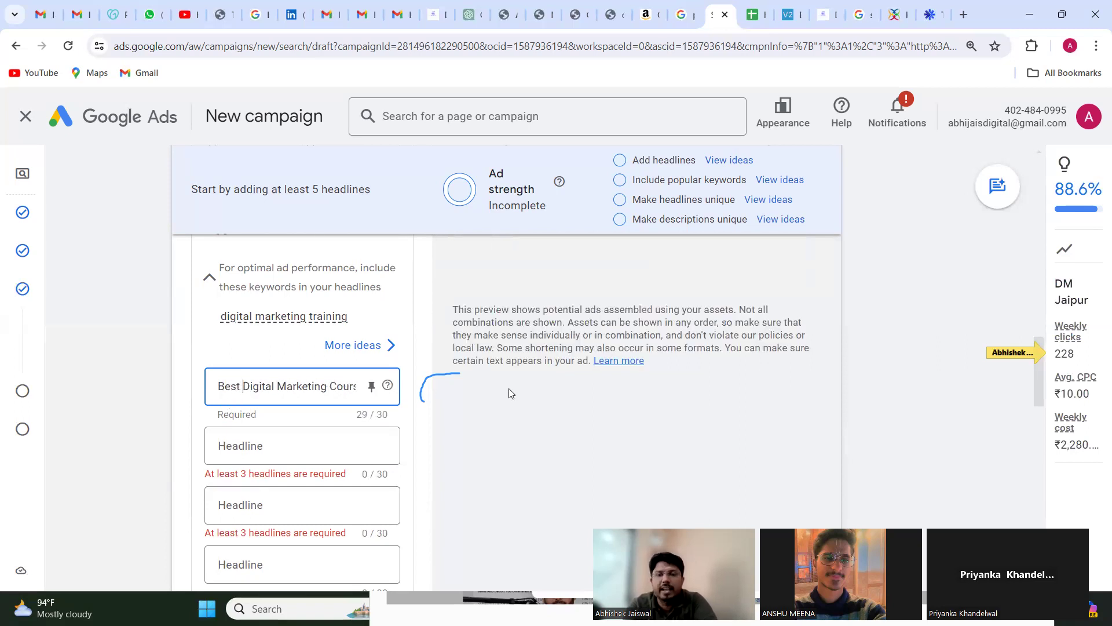
{"action": "scroll", "coordinate": [510, 393], "scroll_direction": "up", "scroll_amount": 5}
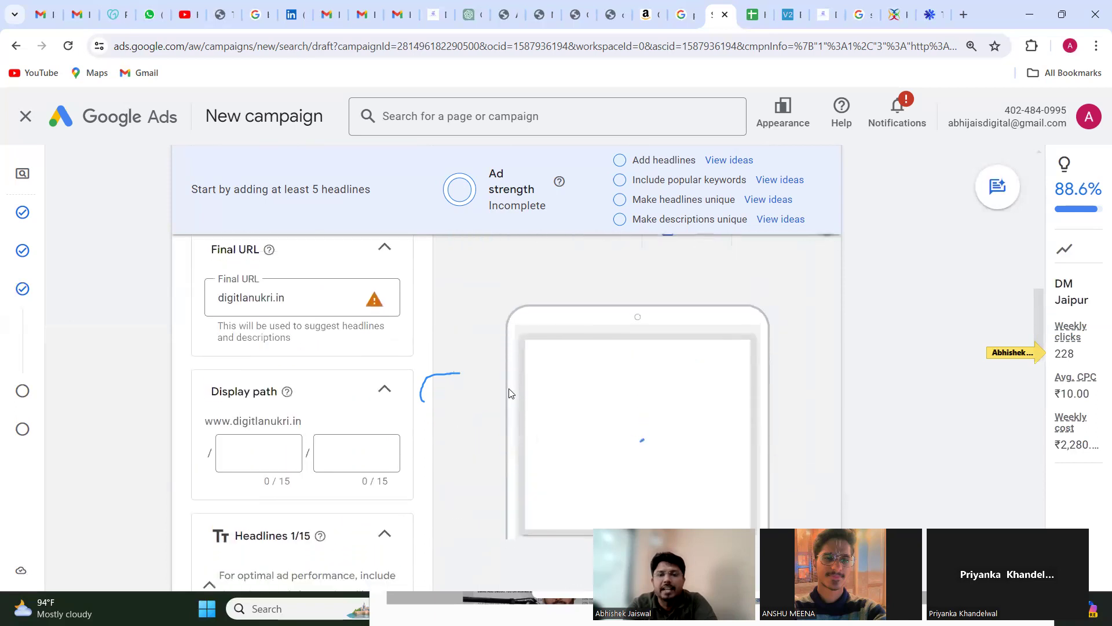
{"action": "scroll", "coordinate": [510, 393], "scroll_direction": "up", "scroll_amount": 1}
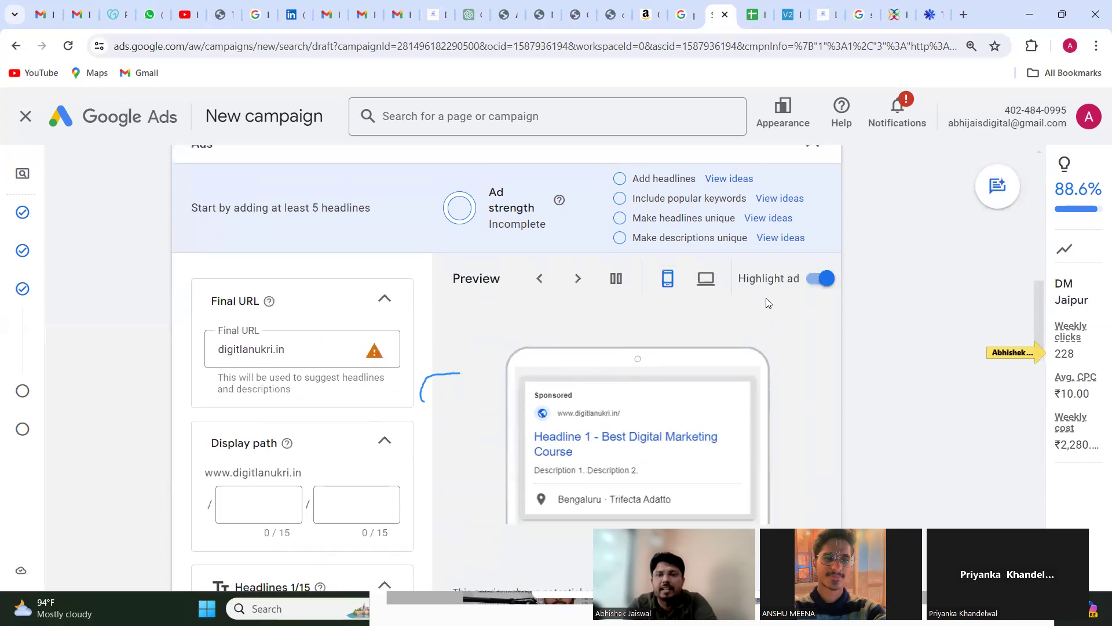
{"action": "left_click", "coordinate": [708, 280]}
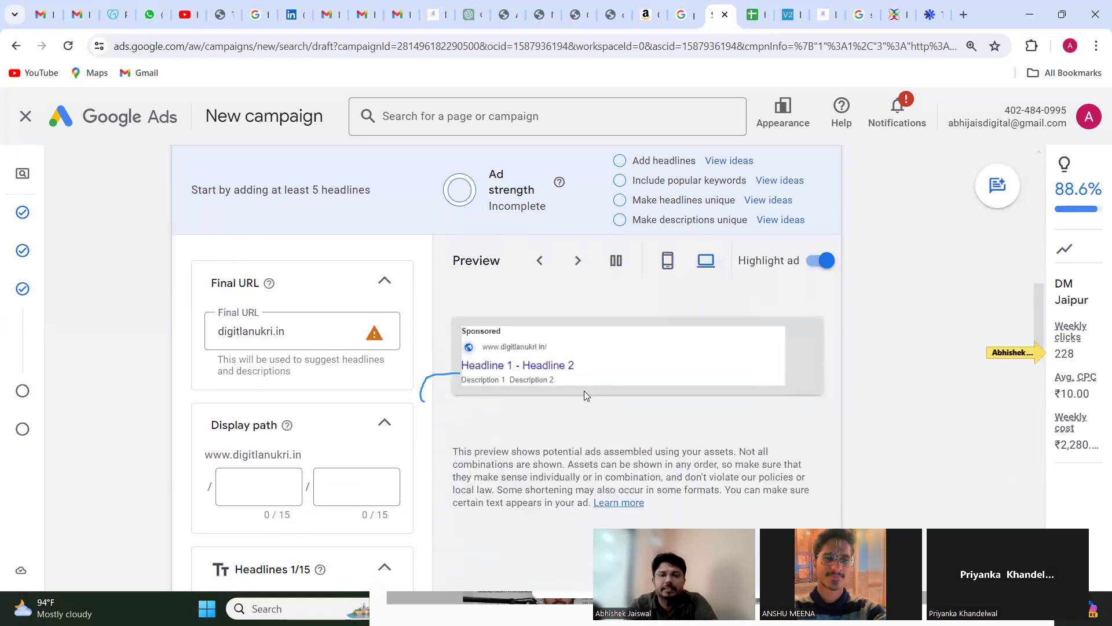
{"action": "left_click", "coordinate": [578, 265]}
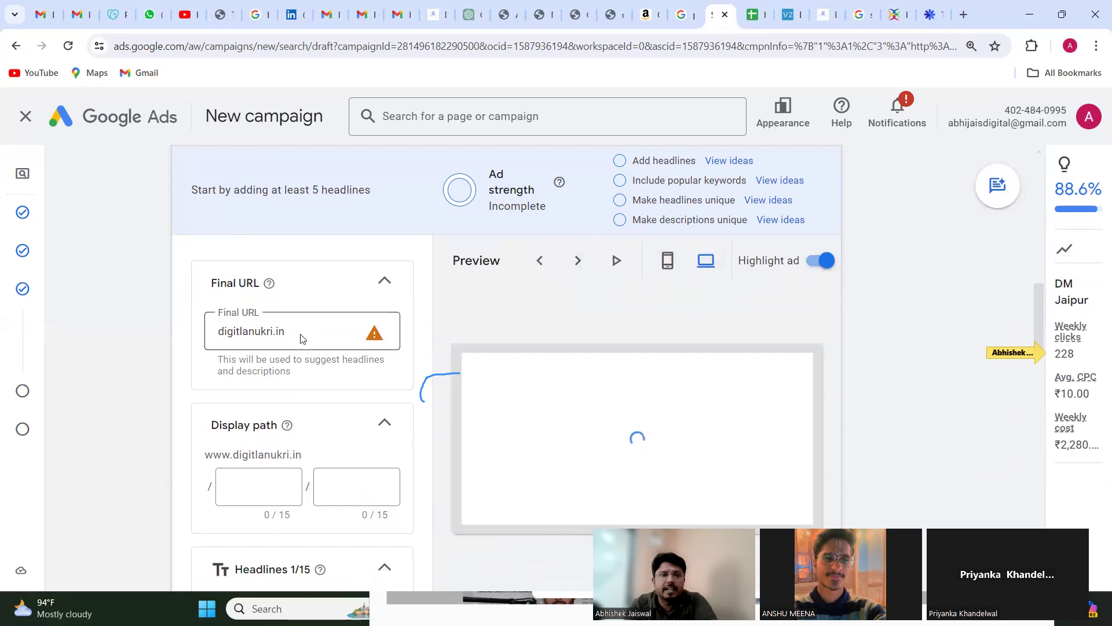
Step: Clear the ad's Final URL and open the digitalnaukri.in page Best Digital Marketing Course with Placement in Jaipur
{"action": "triple_click", "coordinate": [300, 333]}
{"action": "key", "text": "BackSpace"}
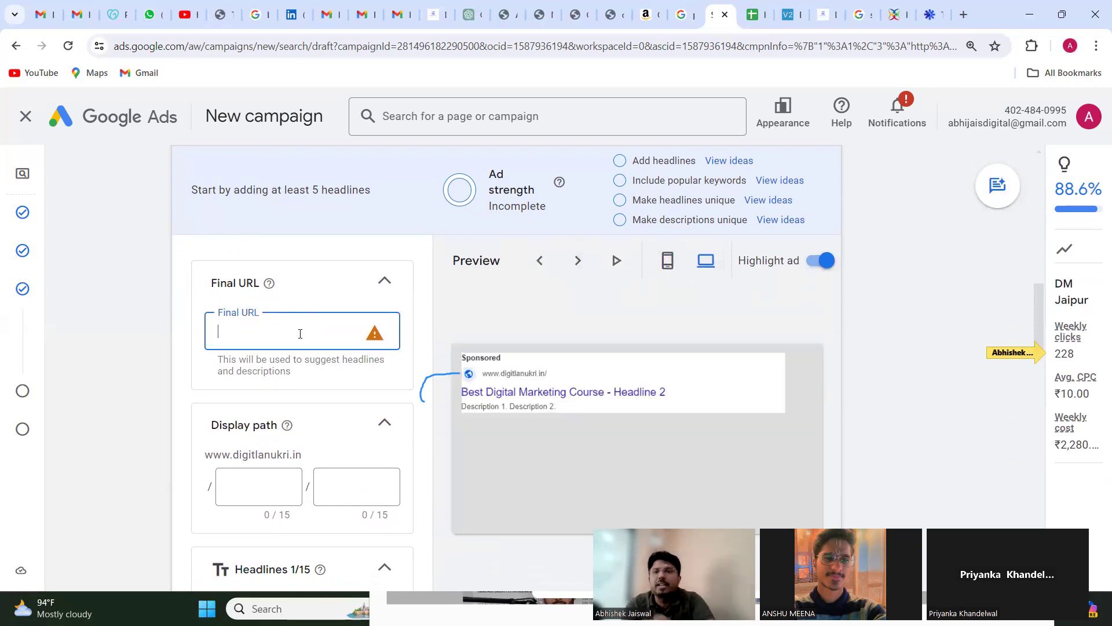
{"action": "left_click", "coordinate": [436, 14]}
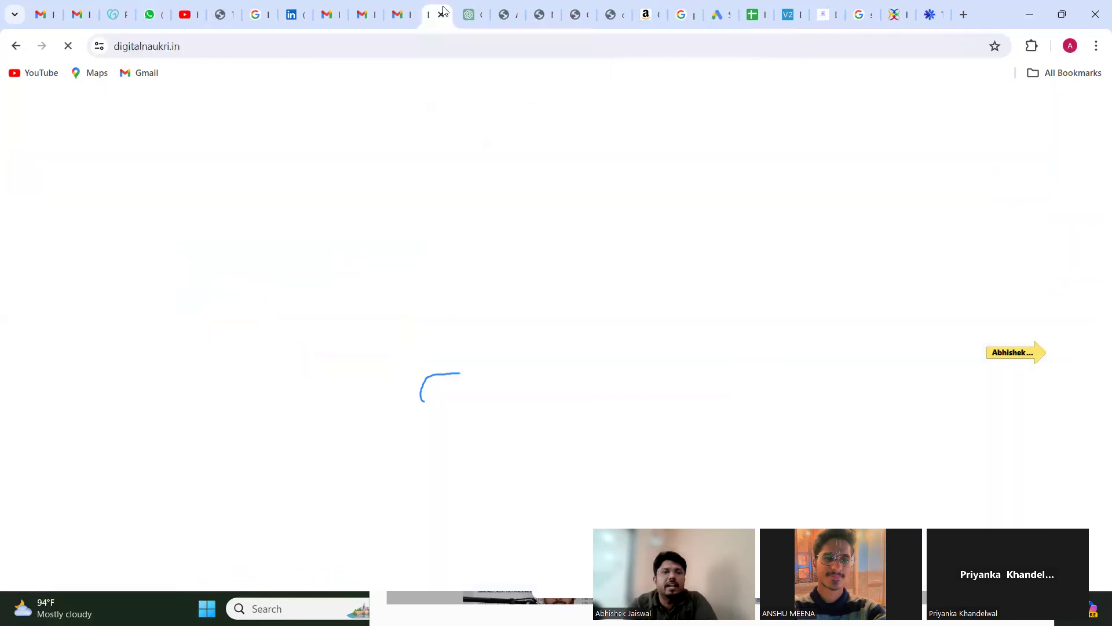
{"action": "left_click", "coordinate": [220, 42]}
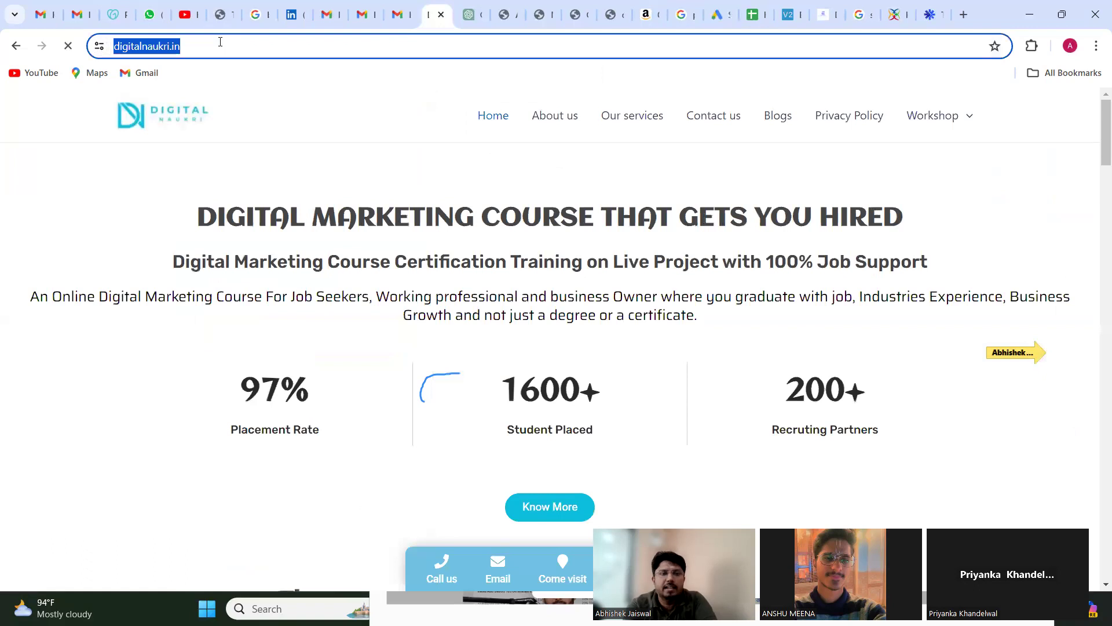
{"action": "type", "text": "di"}
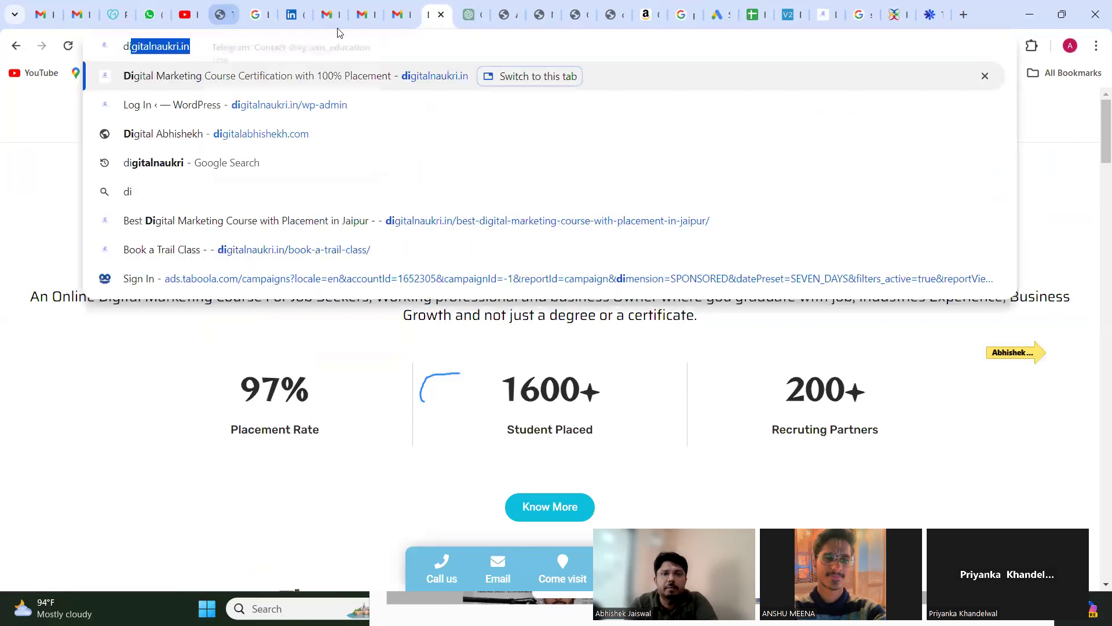
{"action": "left_click", "coordinate": [435, 222]}
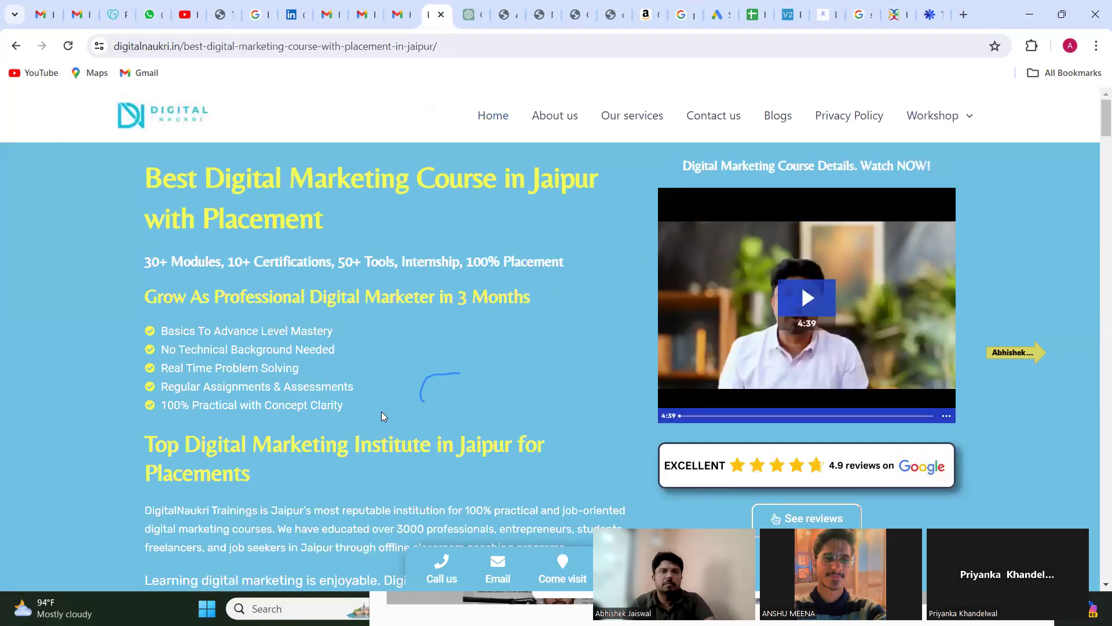
Step: Examine the Jaipur course landing page, including its course details, tools, certifications, trainer profile, reviews, and contact sections
{"action": "scroll", "coordinate": [441, 344], "scroll_direction": "down", "scroll_amount": 2}
{"action": "scroll", "coordinate": [440, 344], "scroll_direction": "up", "scroll_amount": 2}
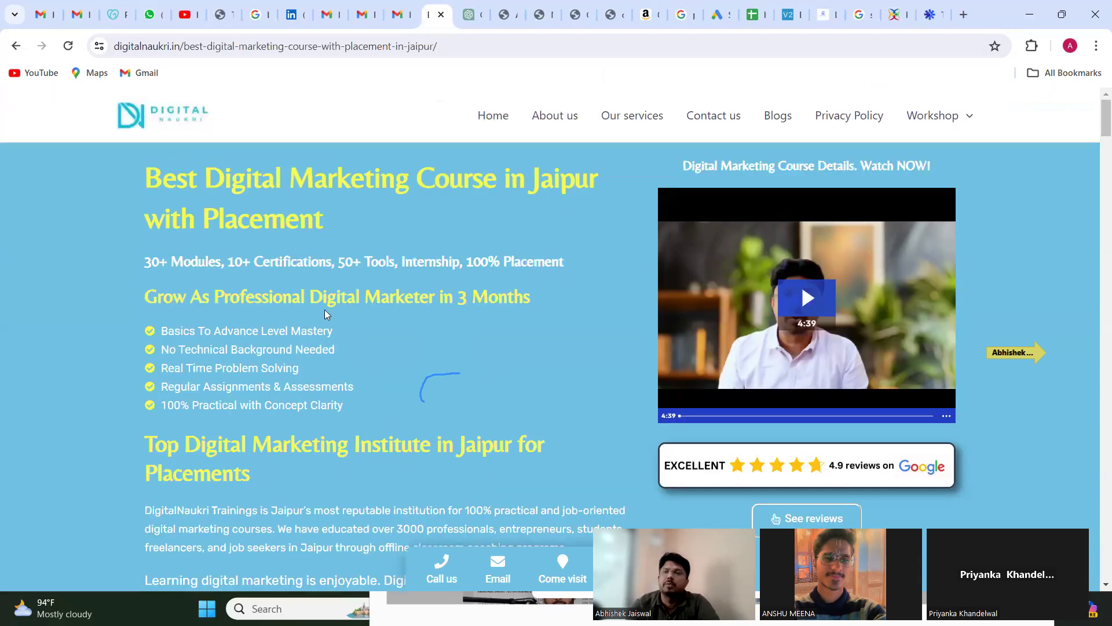
{"action": "scroll", "coordinate": [325, 313], "scroll_direction": "down", "scroll_amount": 2}
{"action": "scroll", "coordinate": [324, 313], "scroll_direction": "up", "scroll_amount": 2}
{"action": "scroll", "coordinate": [325, 313], "scroll_direction": "down", "scroll_amount": 2}
{"action": "scroll", "coordinate": [326, 310], "scroll_direction": "down", "scroll_amount": 5}
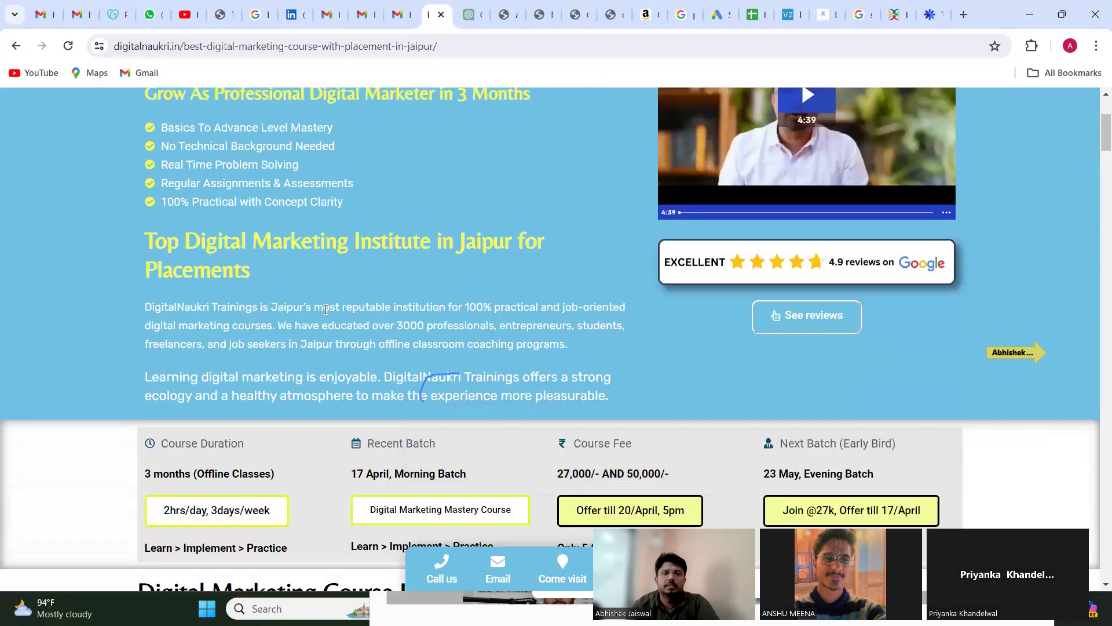
{"action": "scroll", "coordinate": [325, 314], "scroll_direction": "down", "scroll_amount": 3}
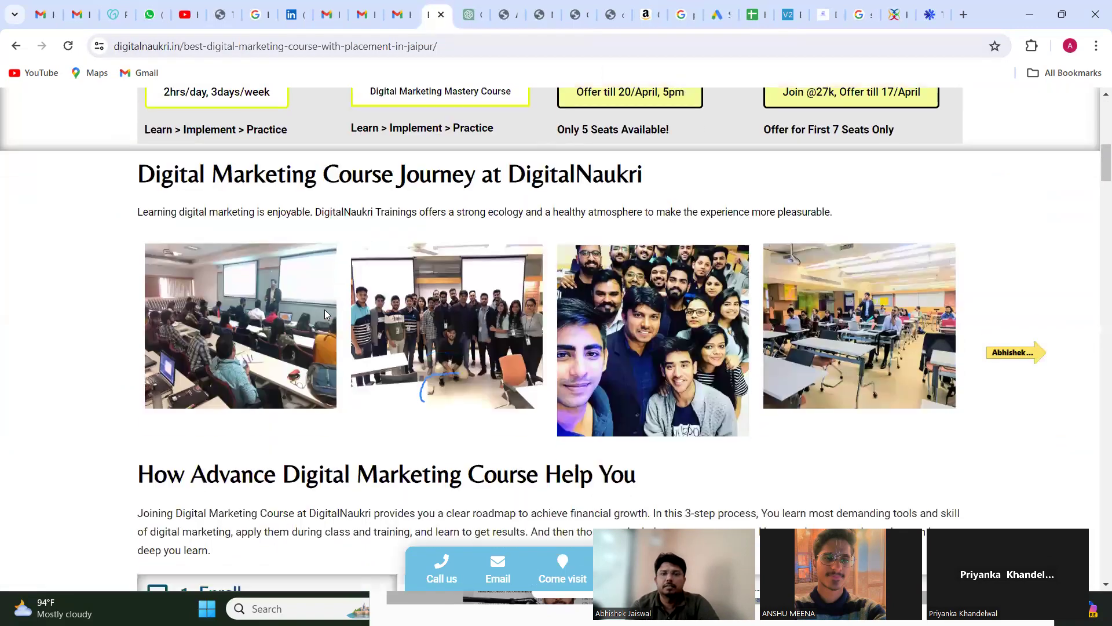
{"action": "scroll", "coordinate": [324, 312], "scroll_direction": "down", "scroll_amount": 1}
{"action": "scroll", "coordinate": [324, 312], "scroll_direction": "up", "scroll_amount": 1}
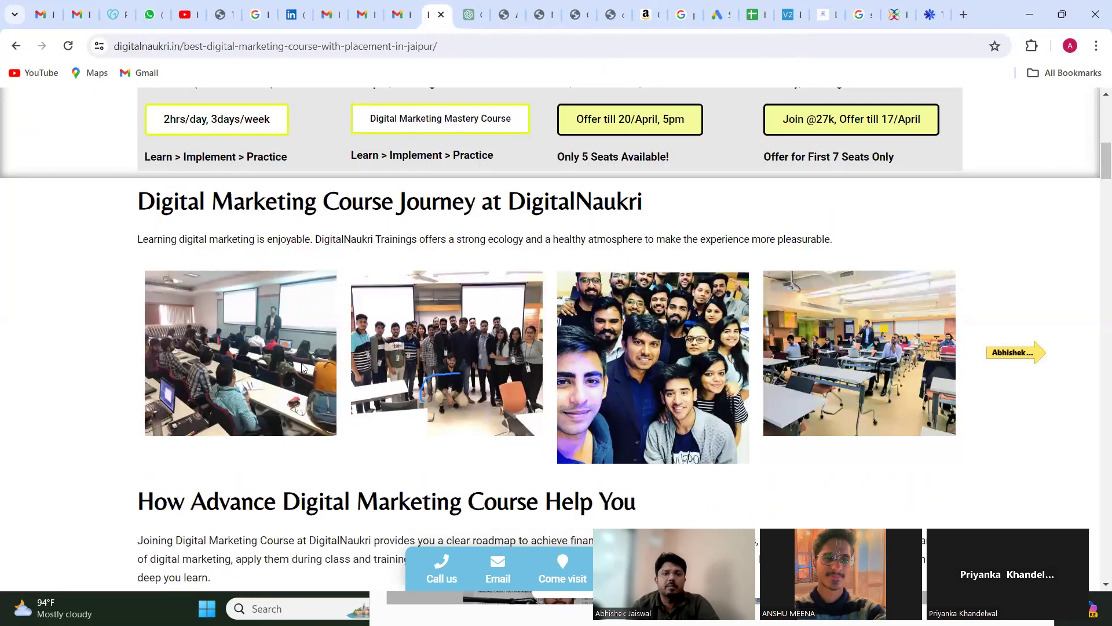
{"action": "scroll", "coordinate": [746, 389], "scroll_direction": "down", "scroll_amount": 9}
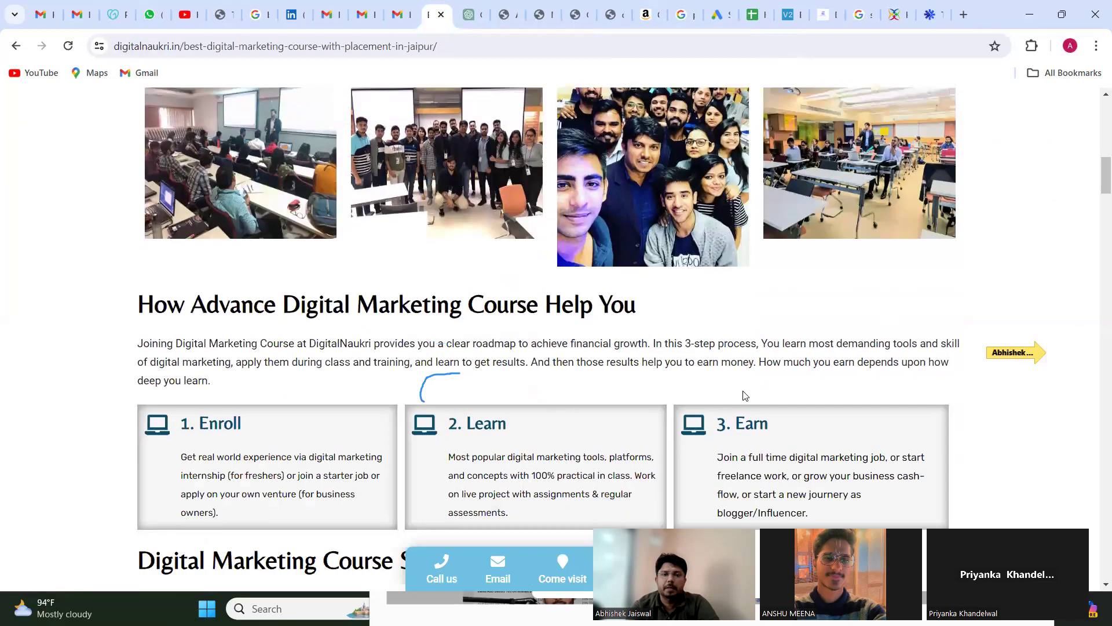
{"action": "scroll", "coordinate": [744, 392], "scroll_direction": "down", "scroll_amount": 12}
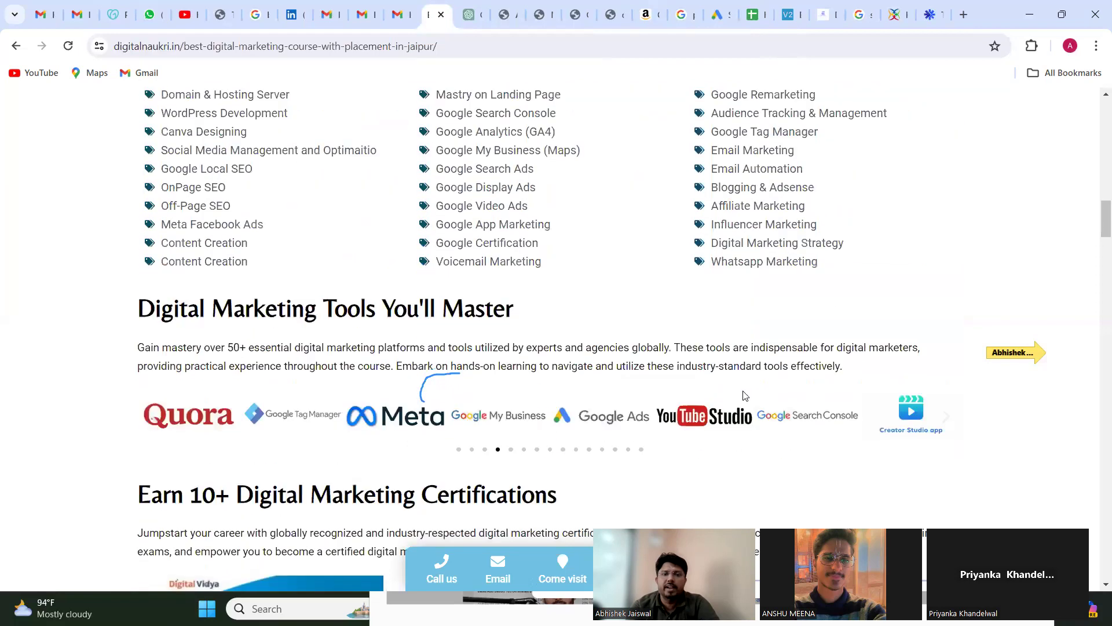
{"action": "scroll", "coordinate": [745, 396], "scroll_direction": "down", "scroll_amount": 15}
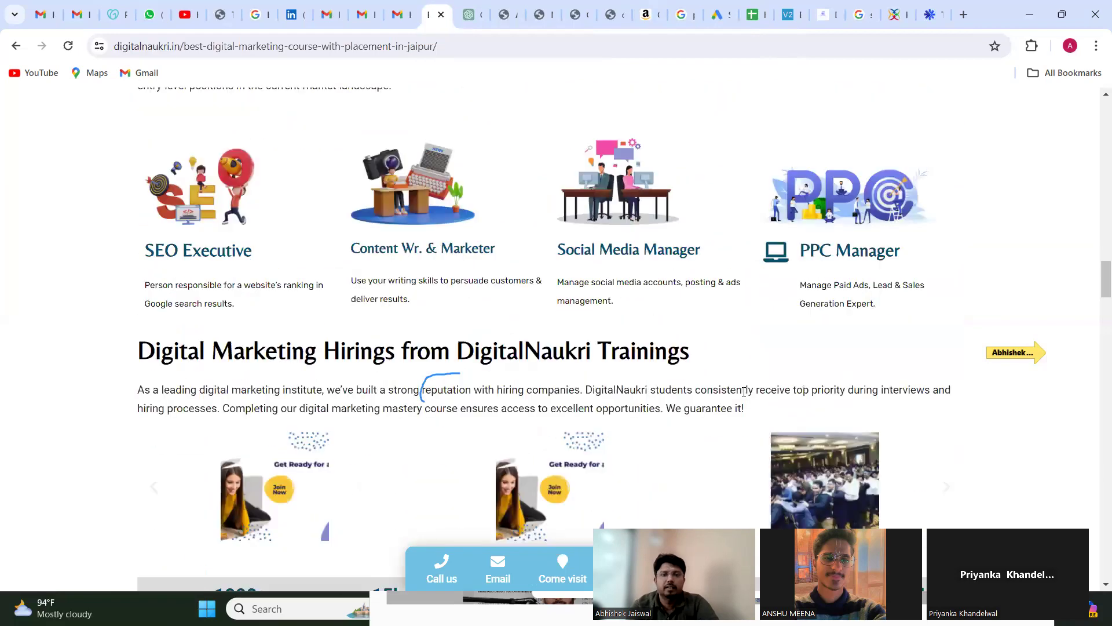
{"action": "scroll", "coordinate": [745, 396], "scroll_direction": "down", "scroll_amount": 6}
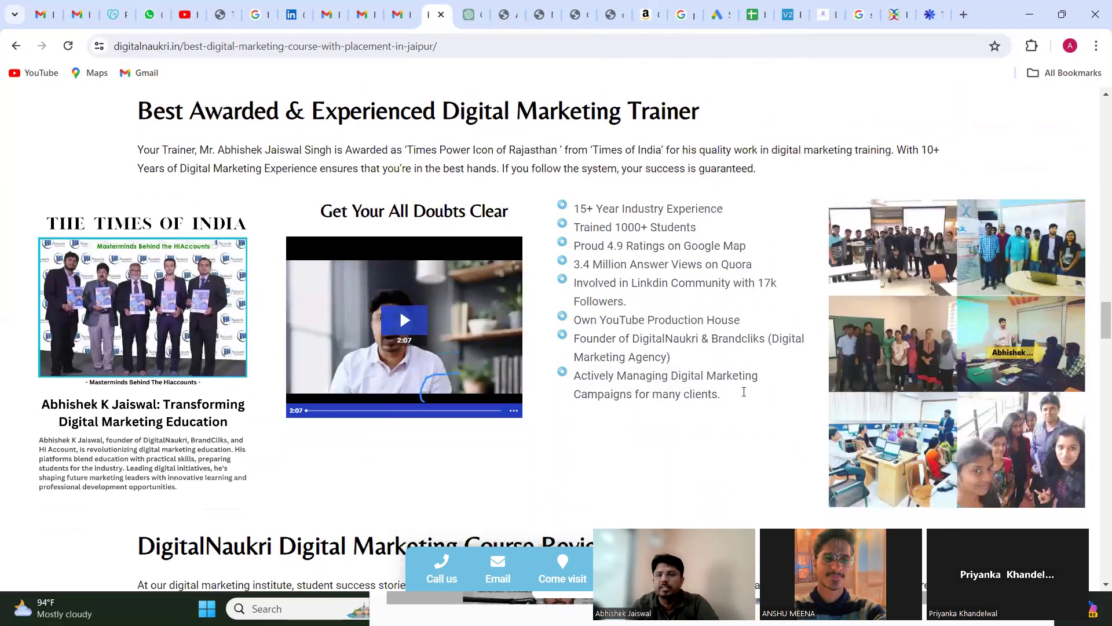
{"action": "scroll", "coordinate": [744, 395], "scroll_direction": "up", "scroll_amount": 1}
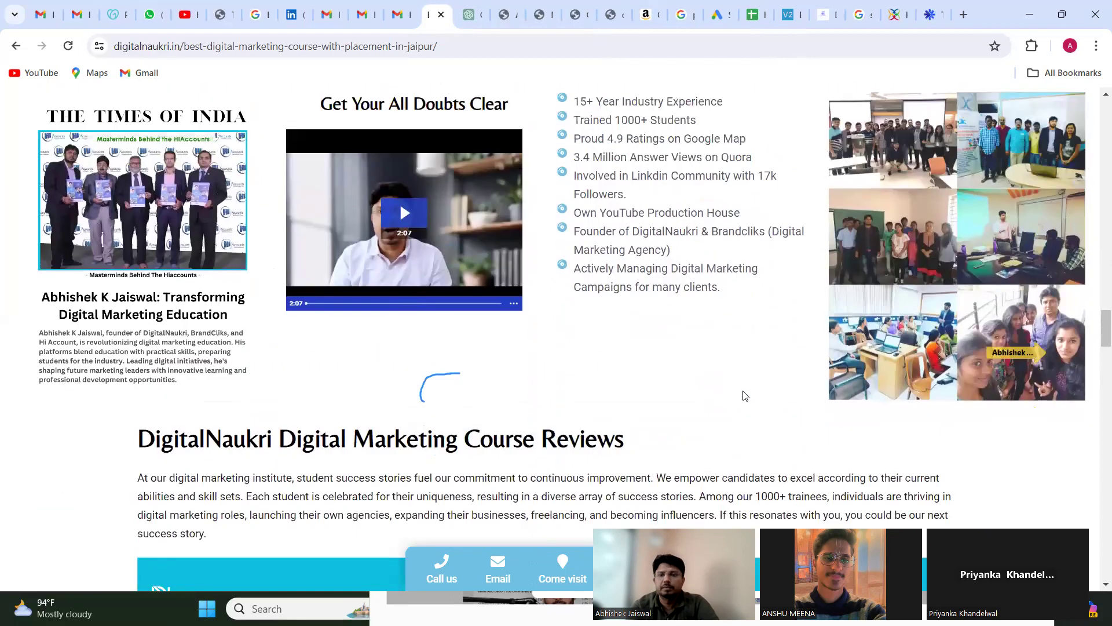
{"action": "scroll", "coordinate": [745, 395], "scroll_direction": "up", "scroll_amount": 2}
{"action": "scroll", "coordinate": [744, 395], "scroll_direction": "down", "scroll_amount": 10}
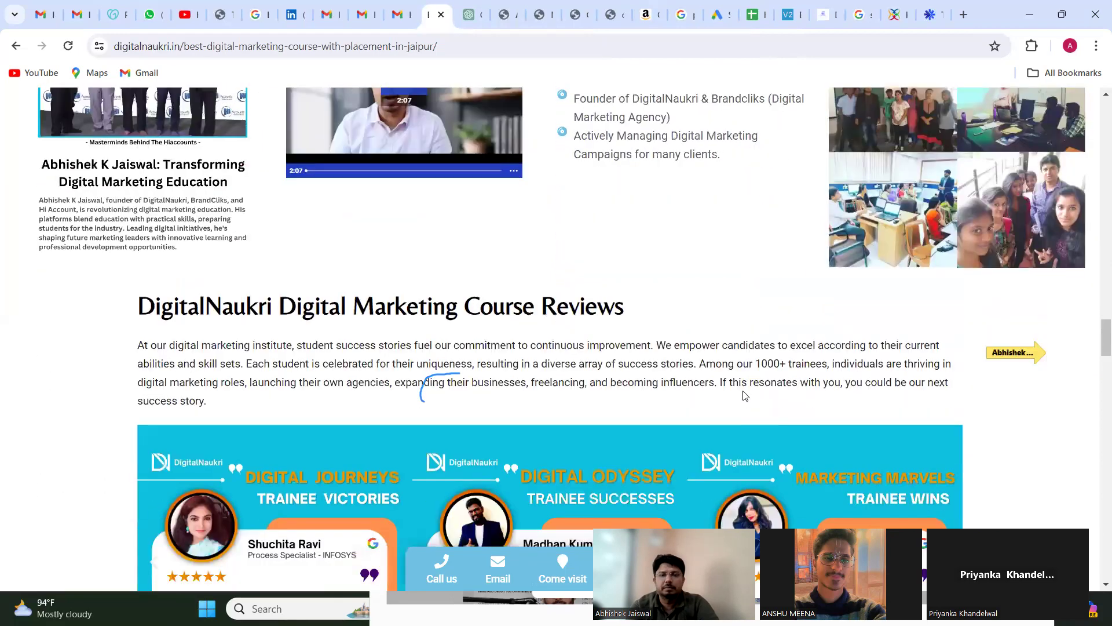
{"action": "scroll", "coordinate": [745, 396], "scroll_direction": "up", "scroll_amount": 12}
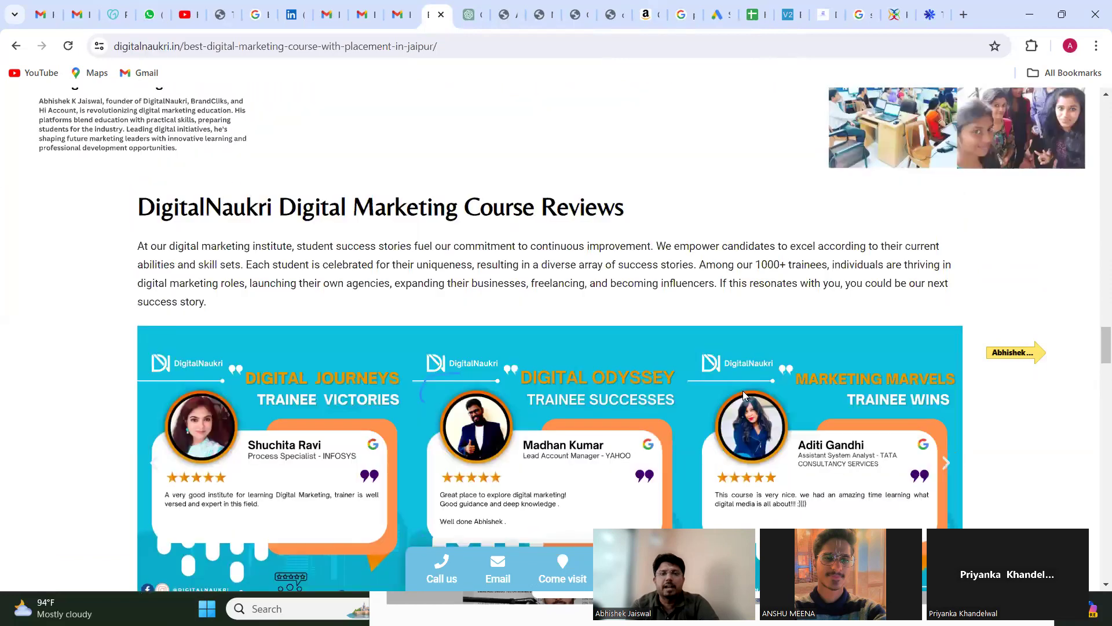
{"action": "scroll", "coordinate": [745, 395], "scroll_direction": "up", "scroll_amount": 12}
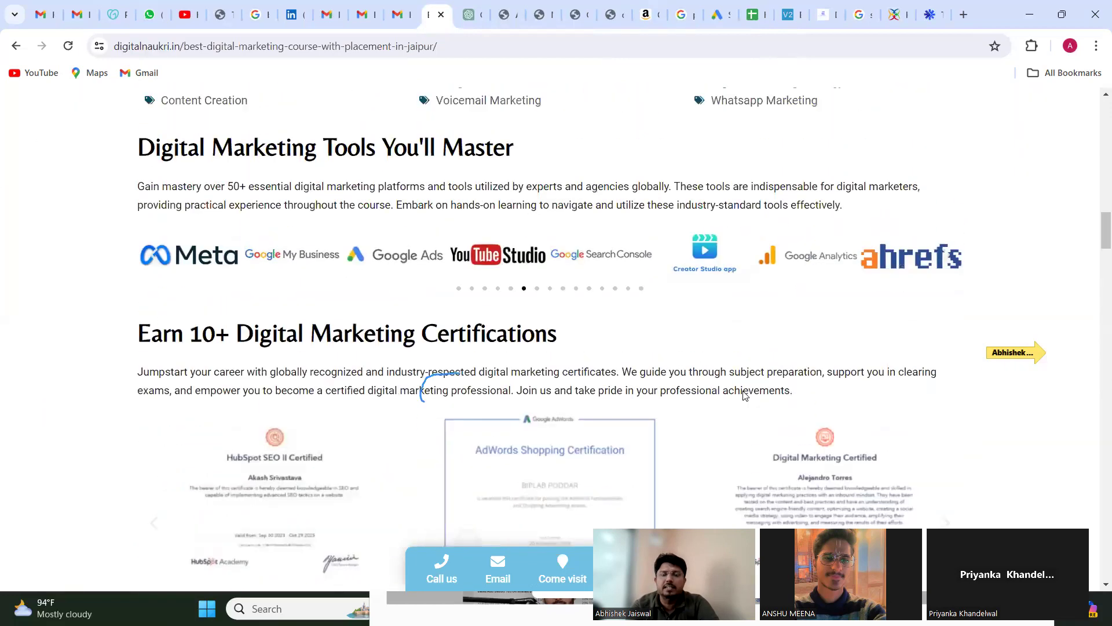
{"action": "scroll", "coordinate": [744, 392], "scroll_direction": "down", "scroll_amount": 15}
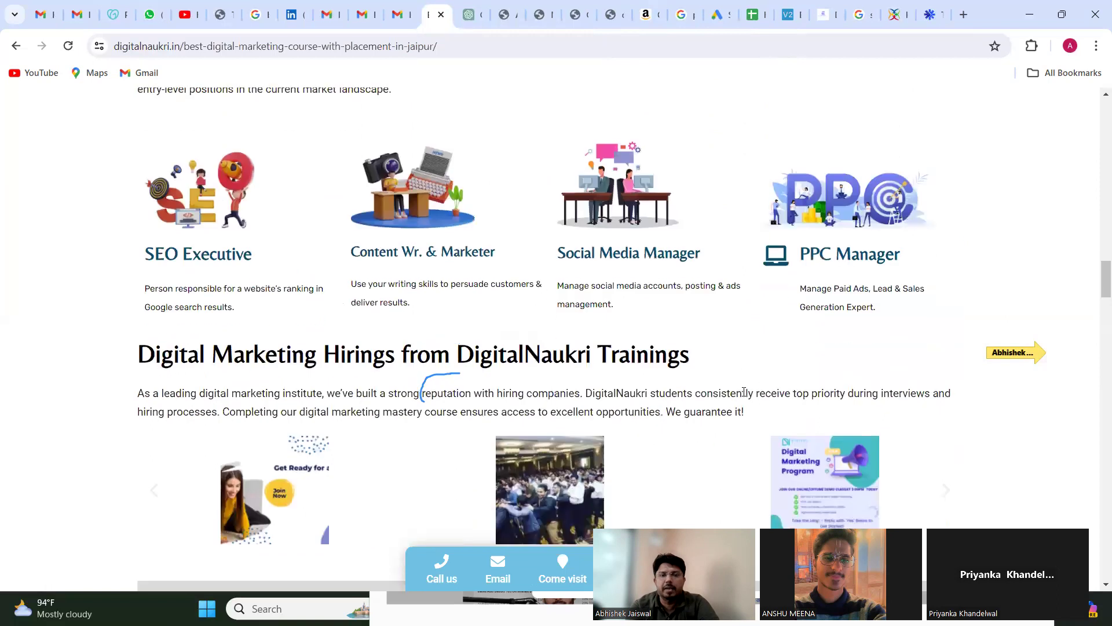
{"action": "scroll", "coordinate": [745, 396], "scroll_direction": "down", "scroll_amount": 1}
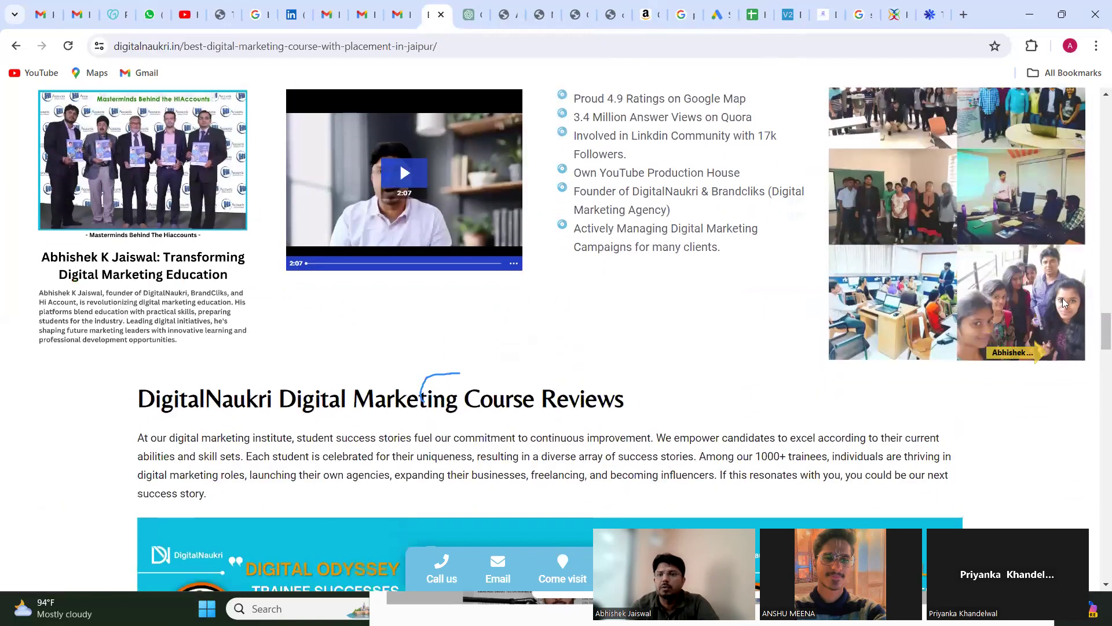
{"action": "scroll", "coordinate": [1096, 234], "scroll_direction": "up", "scroll_amount": 1}
{"action": "scroll", "coordinate": [1096, 234], "scroll_direction": "down", "scroll_amount": 10}
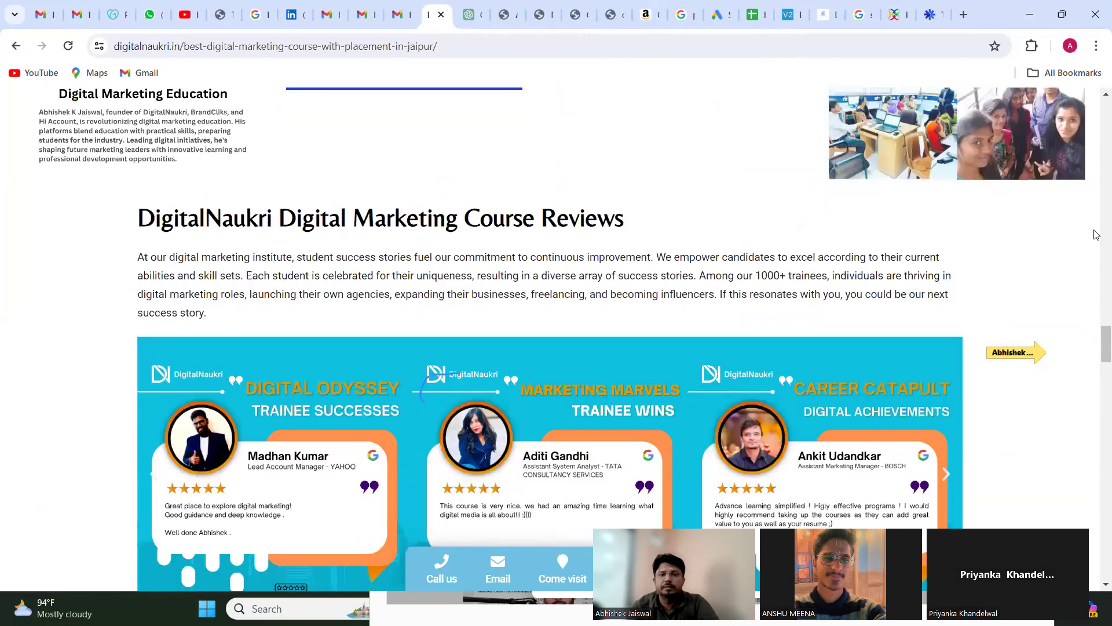
{"action": "scroll", "coordinate": [1097, 235], "scroll_direction": "down", "scroll_amount": 9}
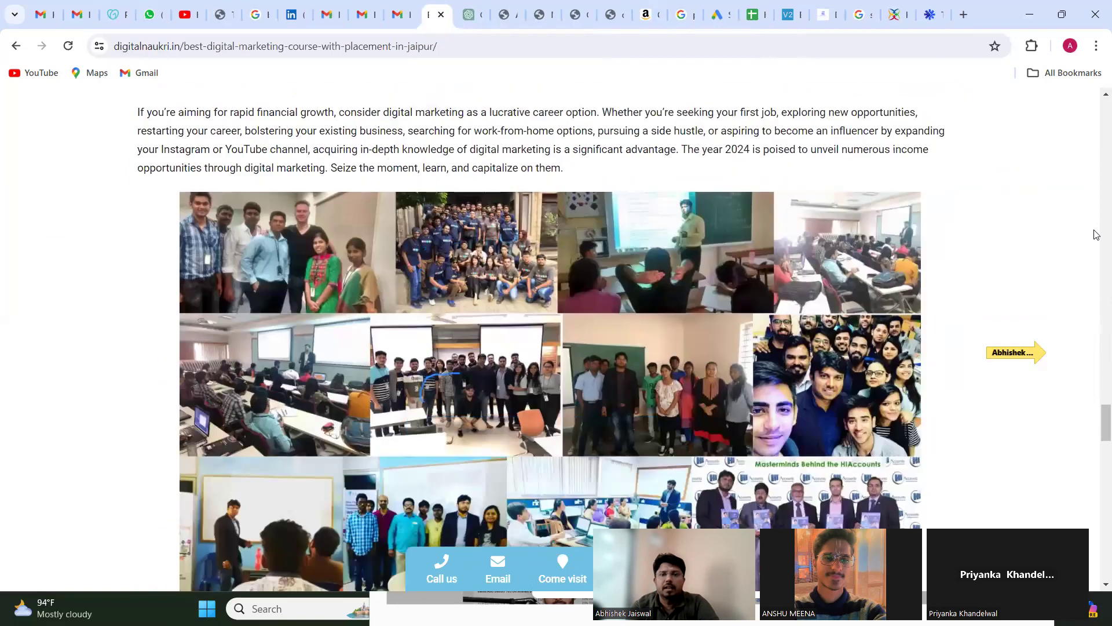
{"action": "scroll", "coordinate": [1096, 235], "scroll_direction": "up", "scroll_amount": 1}
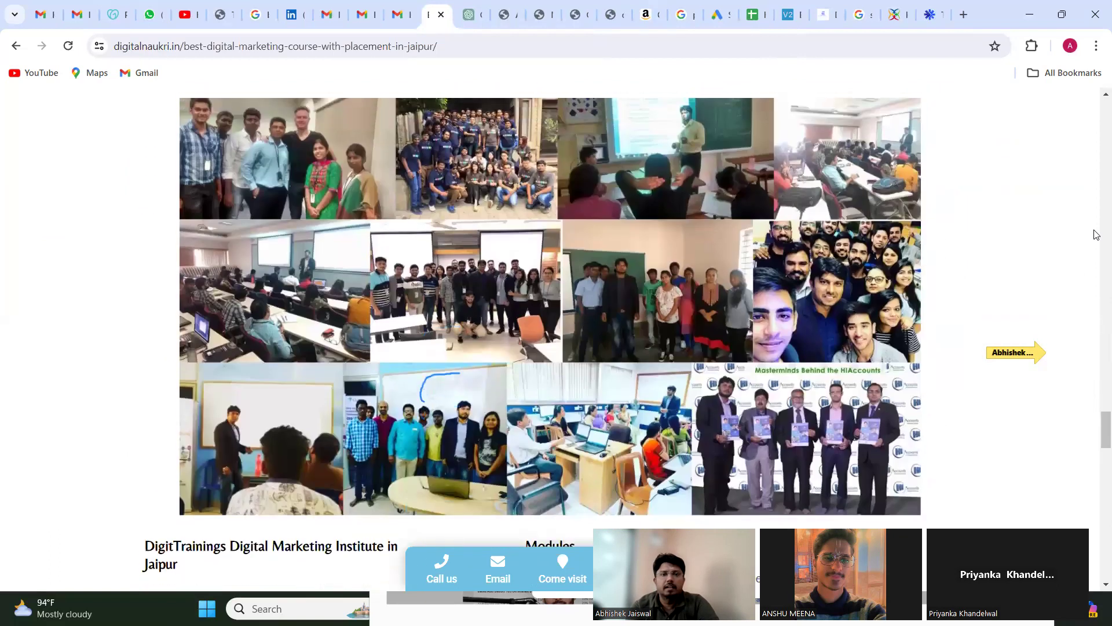
{"action": "scroll", "coordinate": [1097, 235], "scroll_direction": "down", "scroll_amount": 15}
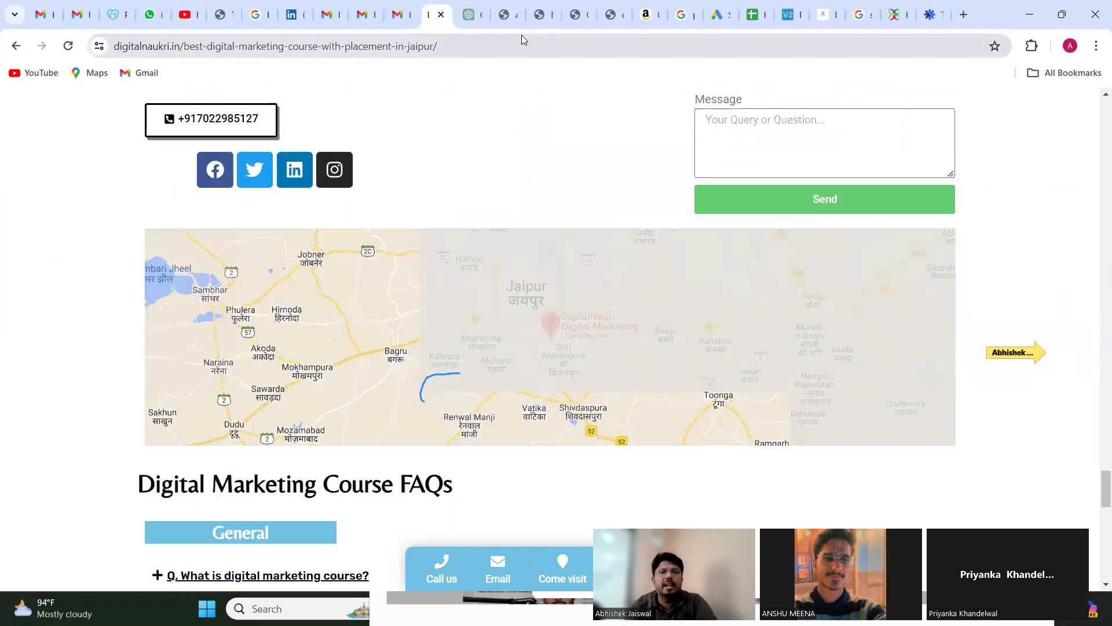
Step: Copy the landing page's address, digitalnaukri.in/best-digital-marketing-course-with-placement-in-jaipur/, into the ad's Final URL in Google Ads
{"action": "left_click", "coordinate": [522, 39]}
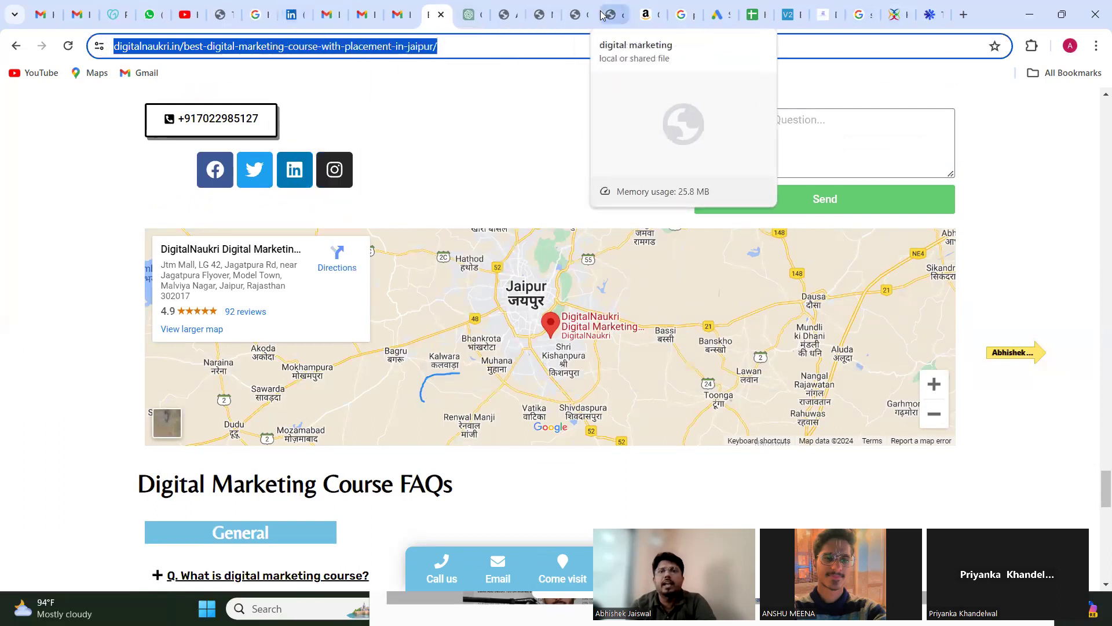
{"action": "left_click", "coordinate": [718, 14]}
{"action": "left_click", "coordinate": [288, 348]}
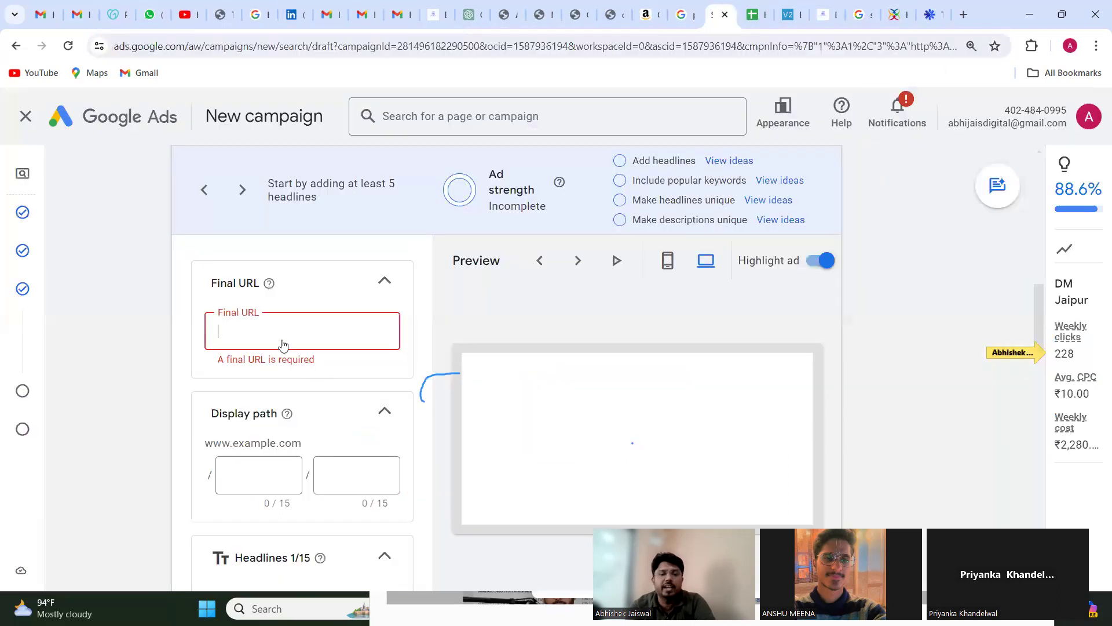
{"action": "key", "text": "ctrl+v"}
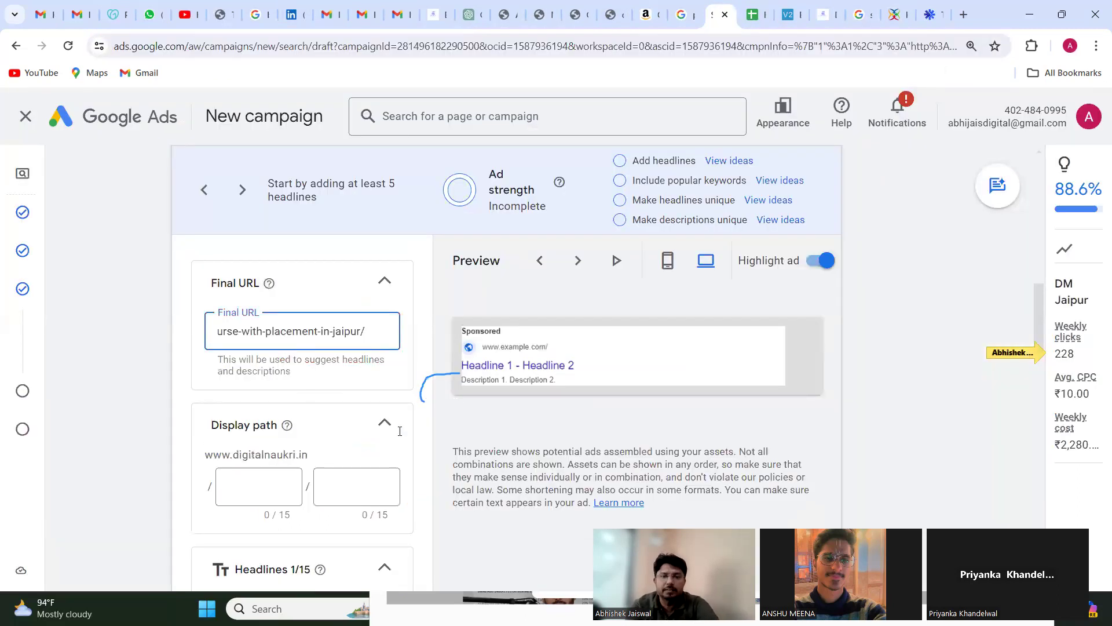
Step: Set the ad's display path to Digital in the first part and Marketing in the second
{"action": "scroll", "coordinate": [318, 442], "scroll_direction": "down", "scroll_amount": 1}
{"action": "left_click", "coordinate": [255, 415]}
{"action": "type", "text": "Dig"}
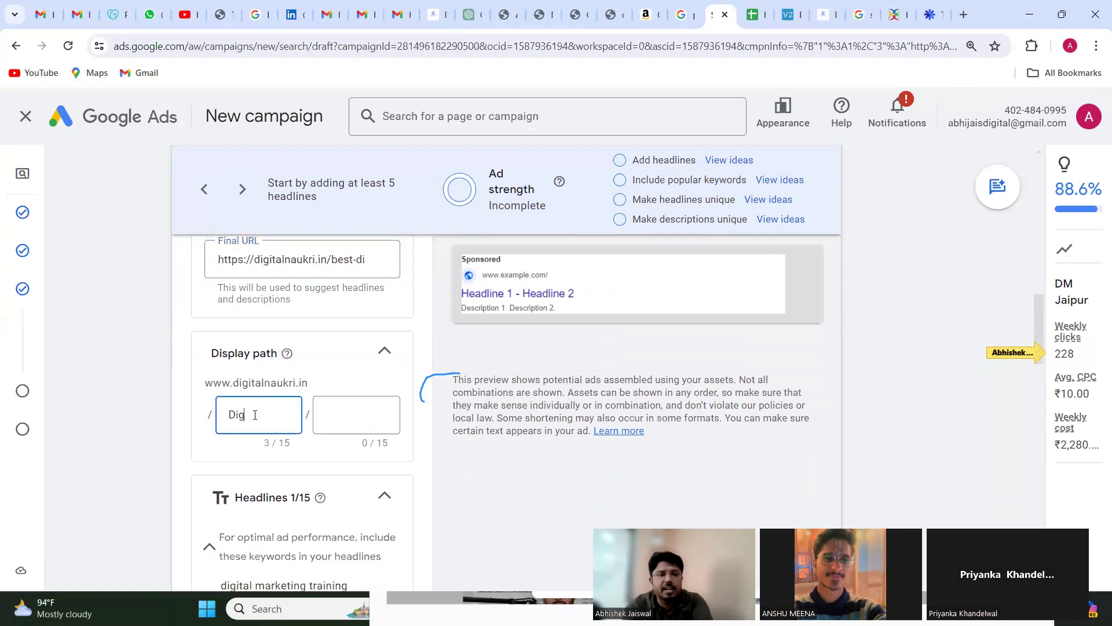
{"action": "type", "text": "ital"}
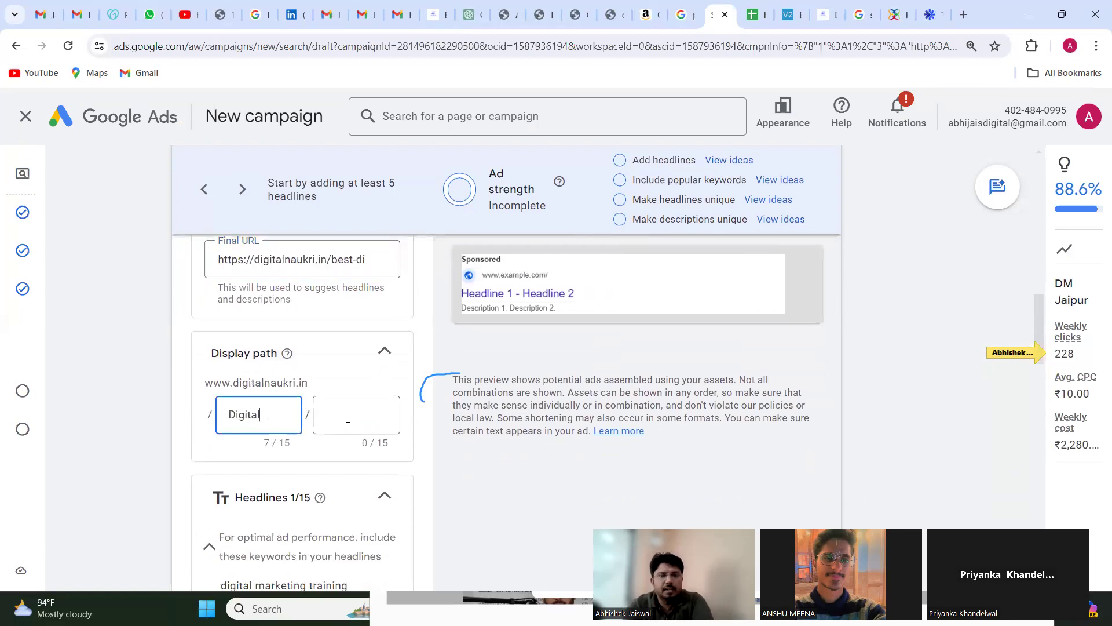
{"action": "left_click", "coordinate": [348, 427]}
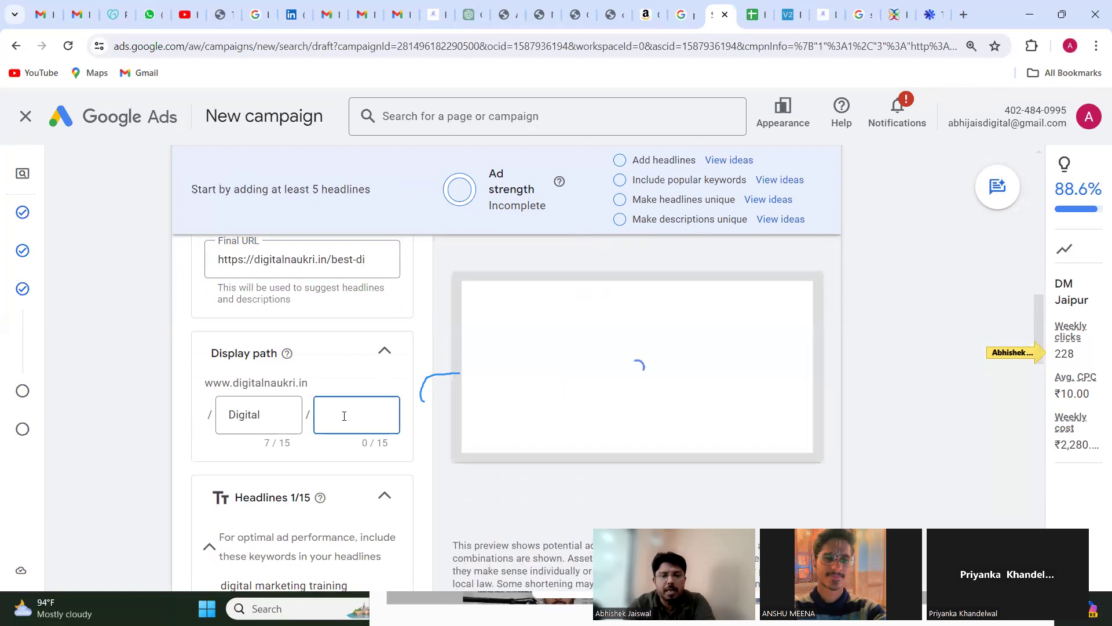
{"action": "type", "text": "Mar"}
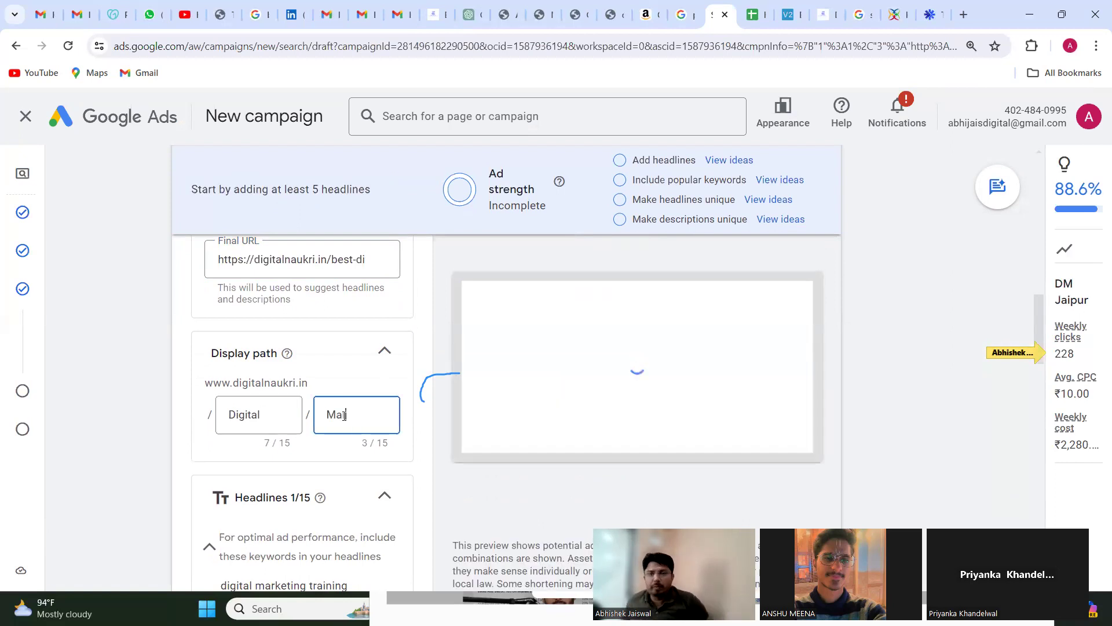
{"action": "type", "text": "keting"}
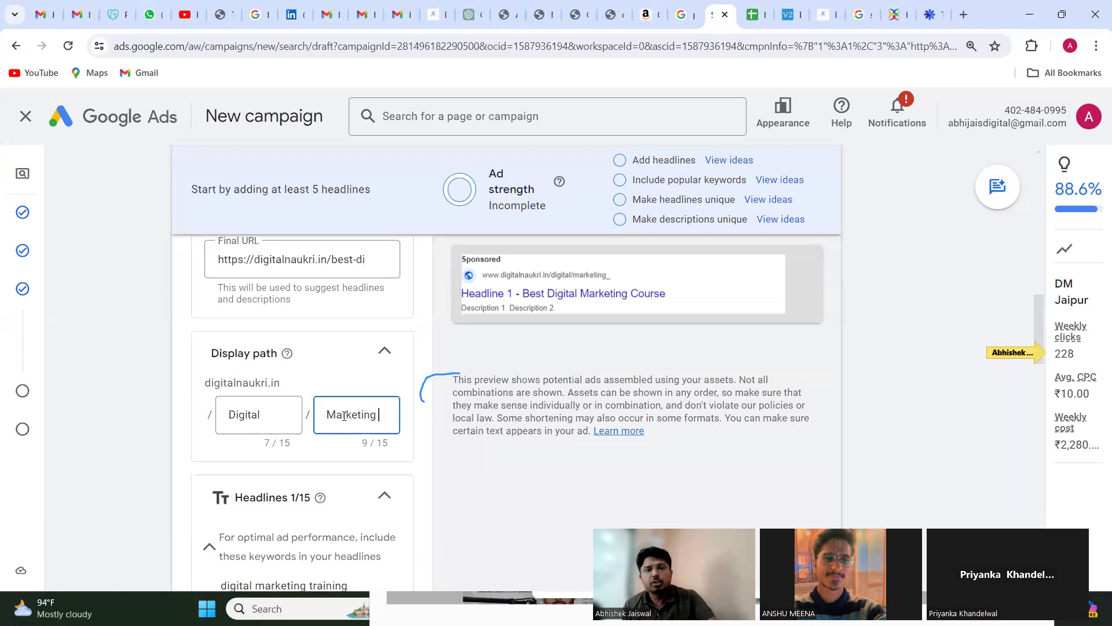
Step: Enter Digital Marketing as the ad's second headline
{"action": "scroll", "coordinate": [345, 418], "scroll_direction": "down", "scroll_amount": 1}
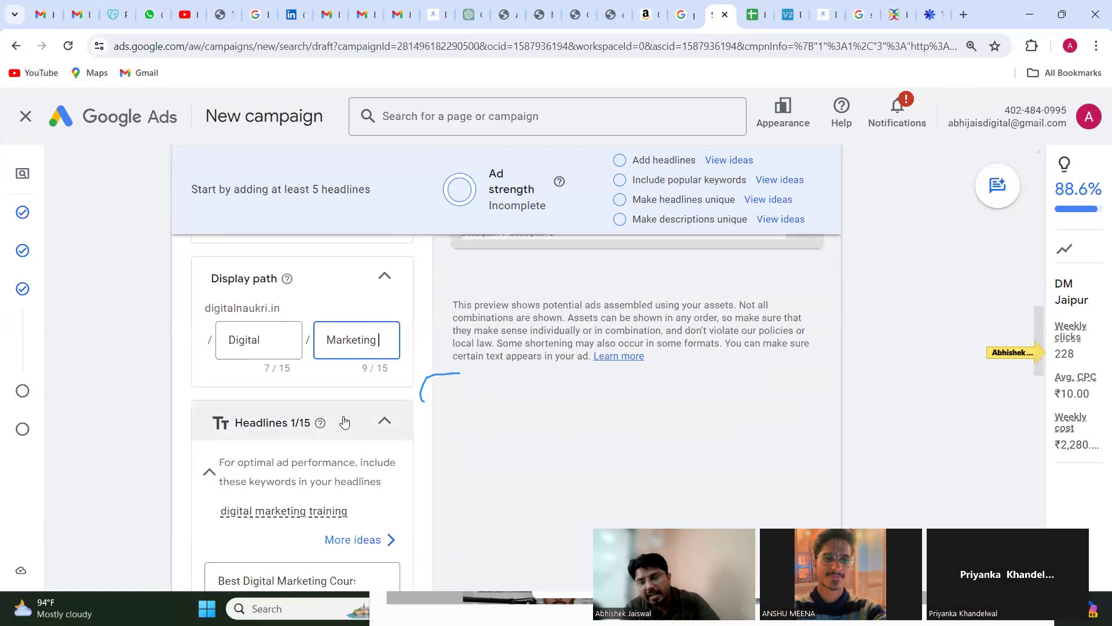
{"action": "scroll", "coordinate": [344, 421], "scroll_direction": "down", "scroll_amount": 3}
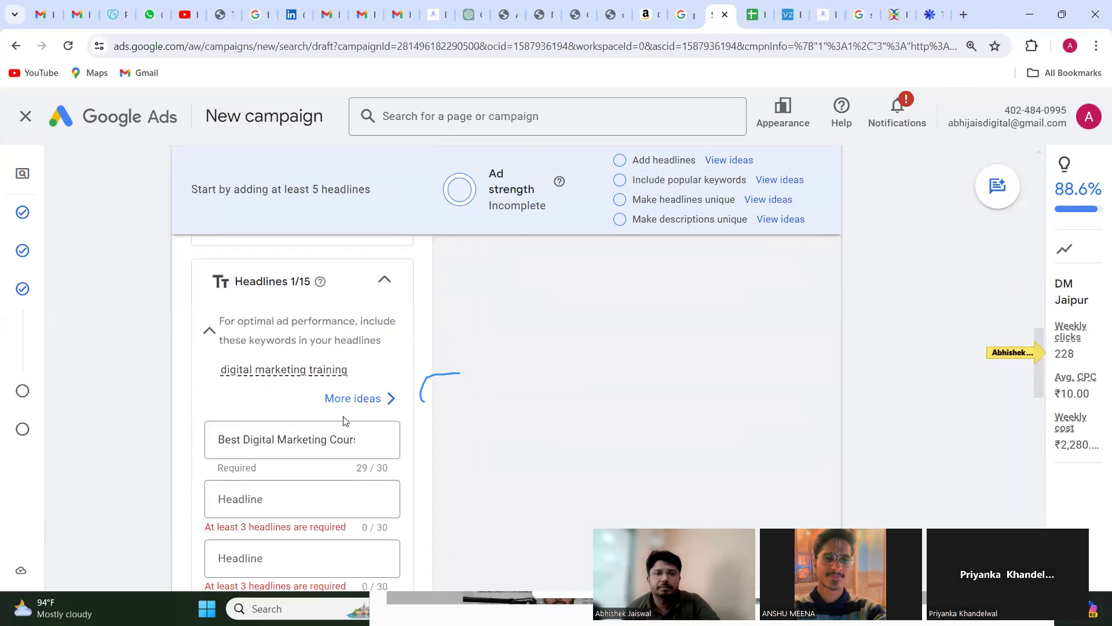
{"action": "left_click", "coordinate": [273, 462]}
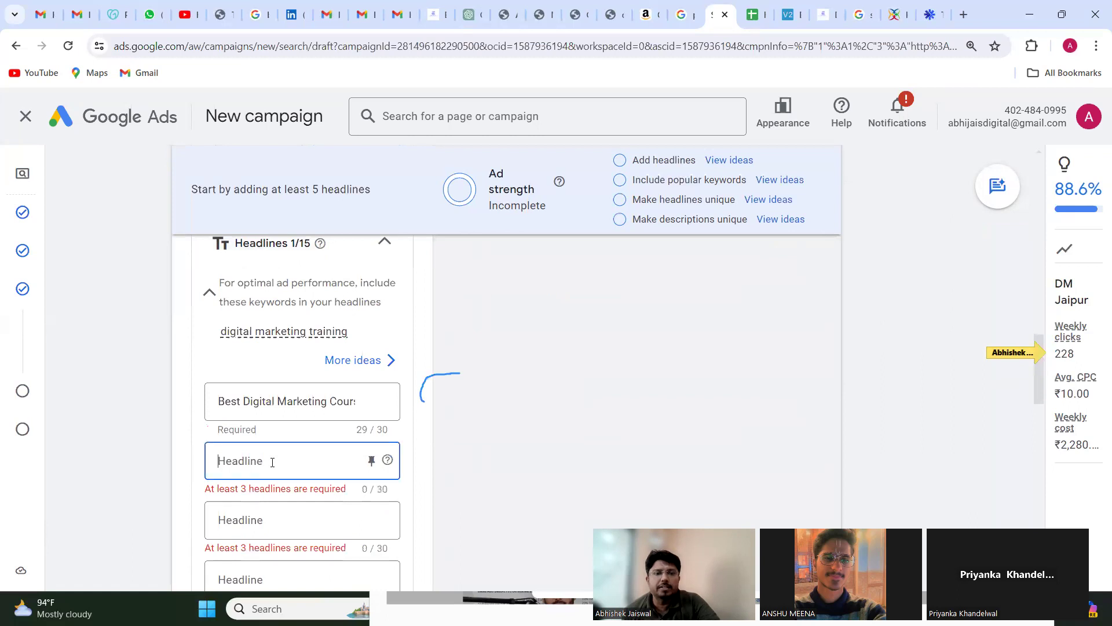
{"action": "type", "text": "Dig"}
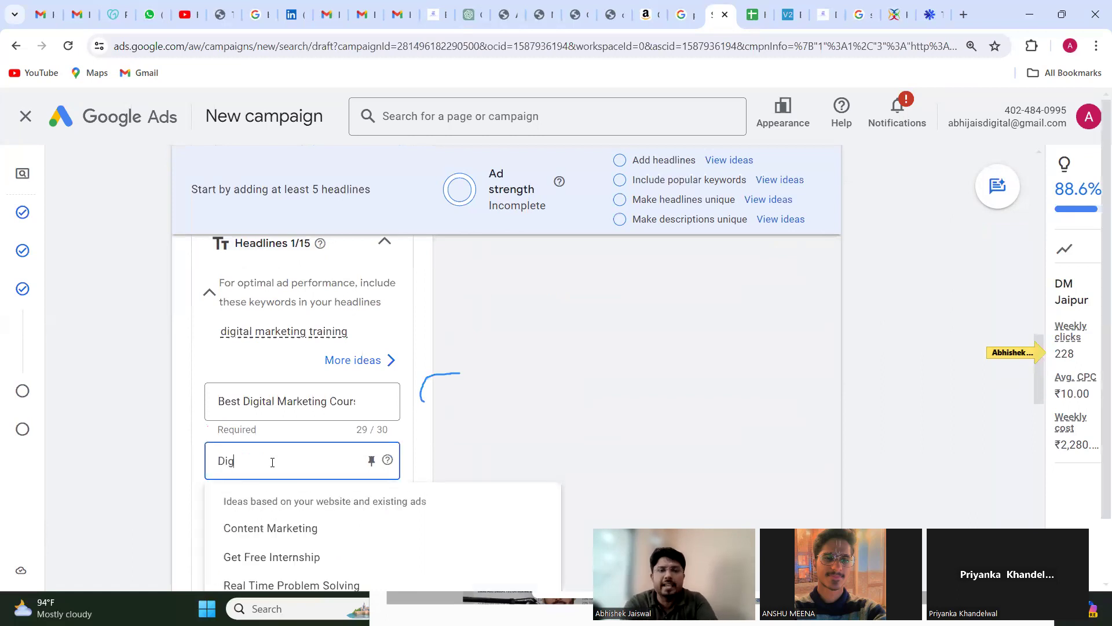
{"action": "type", "text": "ital"}
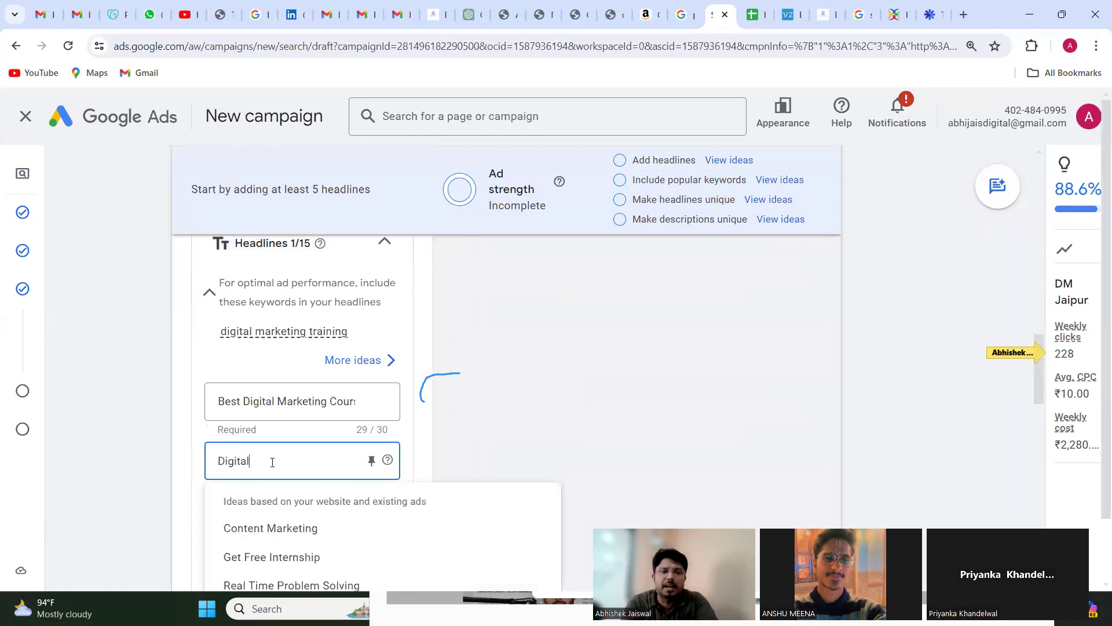
{"action": "type", "text": " M"}
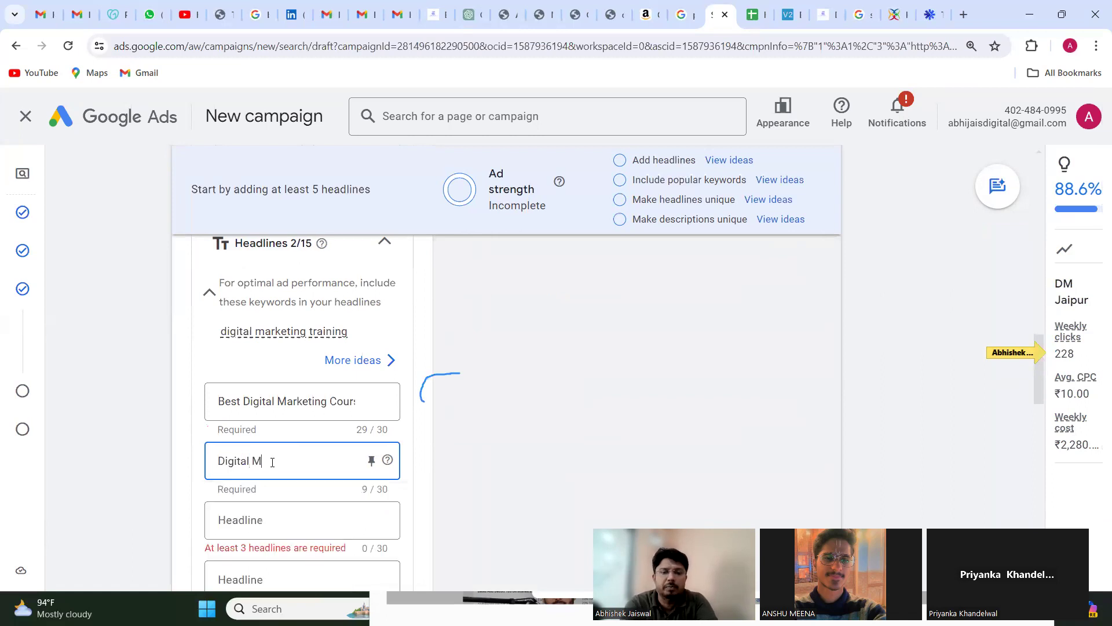
{"action": "type", "text": "ar"}
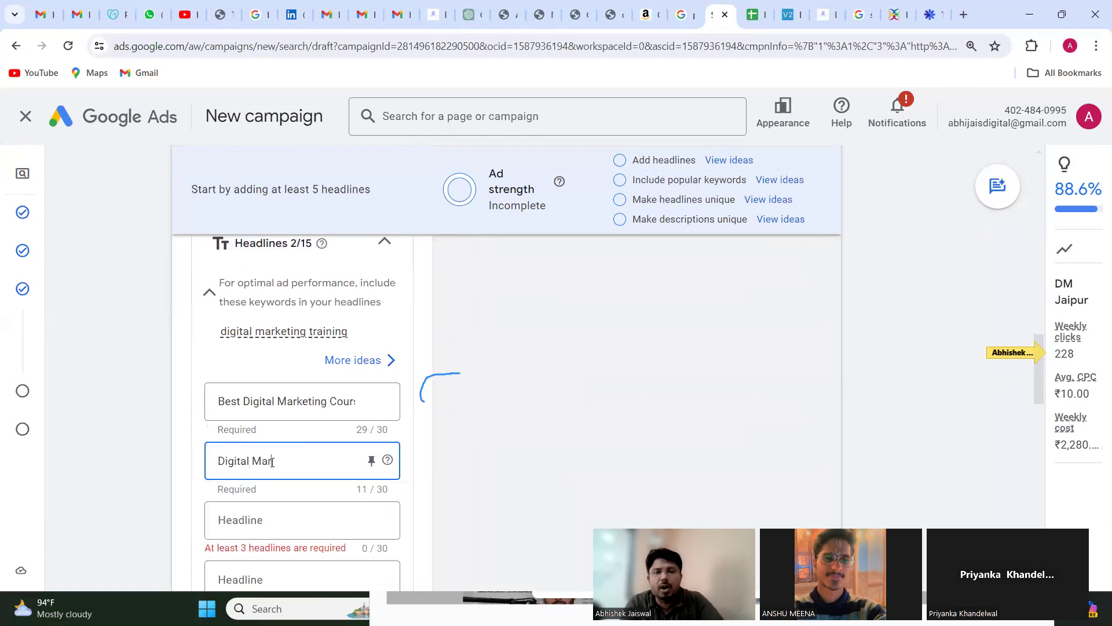
{"action": "type", "text": "ket"}
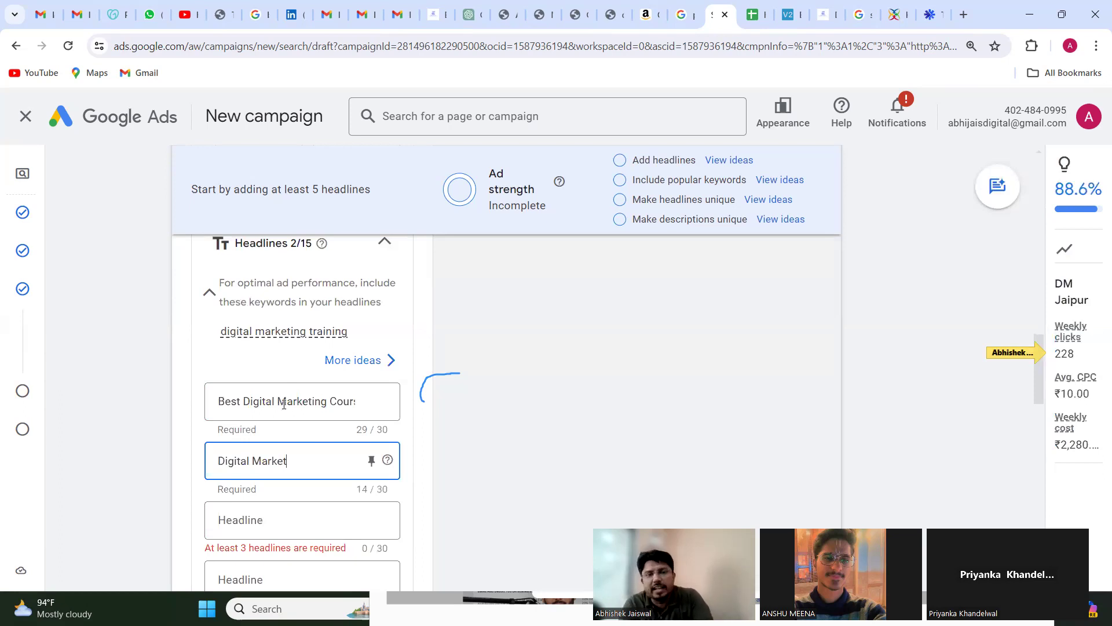
{"action": "type", "text": "ing"}
Step: Copy the first headline and search Google for Best Digital Marketing Course in a new browser tab
{"action": "triple_click", "coordinate": [284, 404]}
{"action": "key", "text": "ctrl+c"}
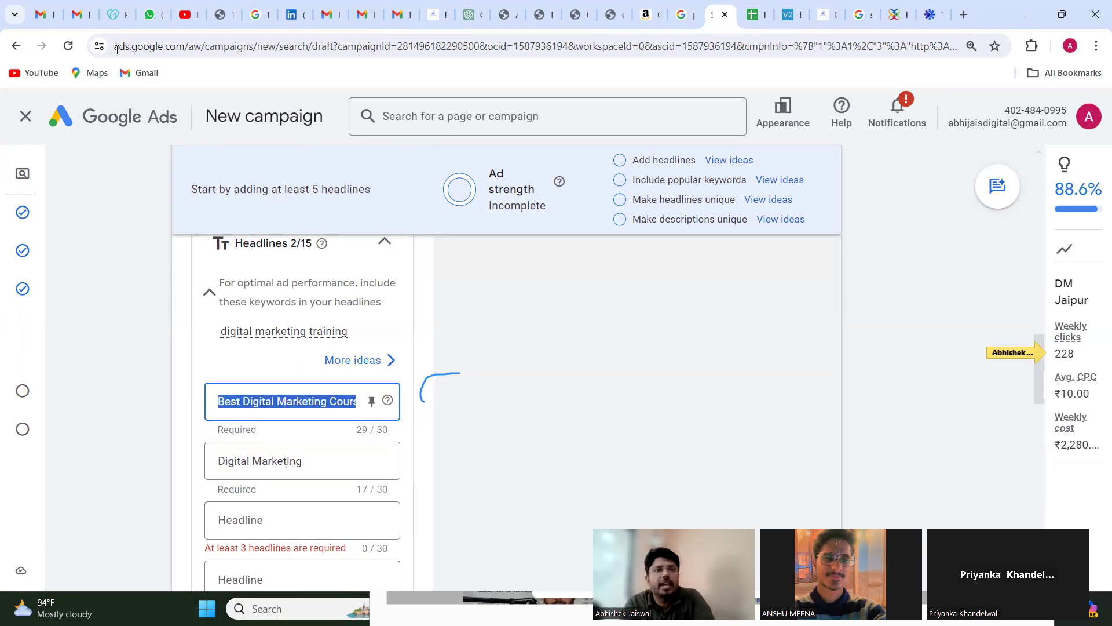
{"action": "key", "text": "ctrl+t"}
{"action": "key", "text": "ctrl+v"}
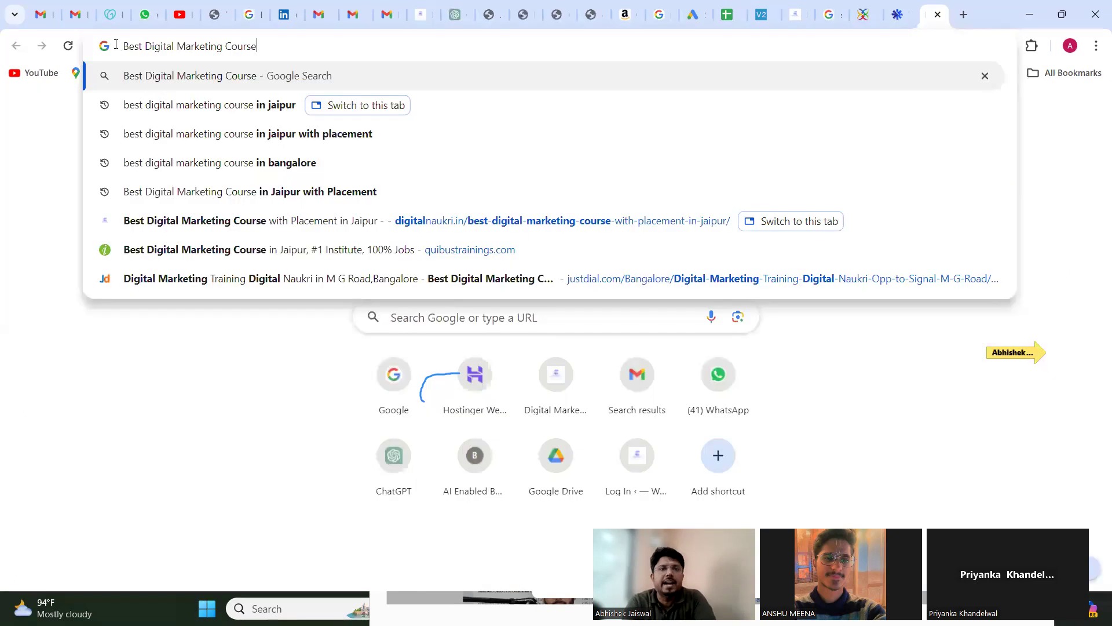
{"action": "key", "text": "Return"}
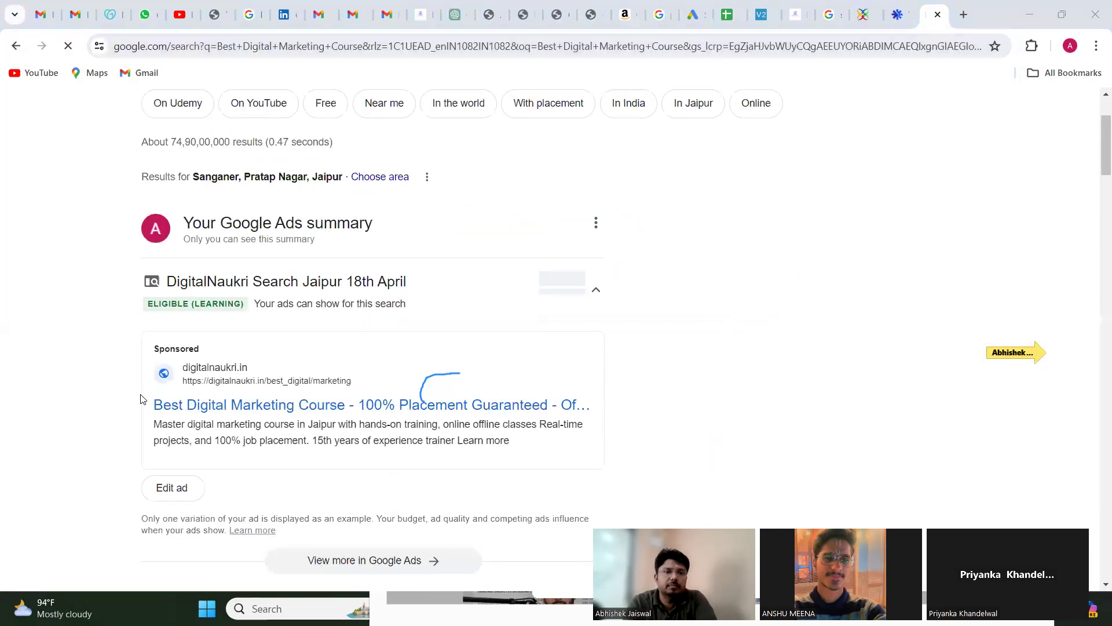
Step: Look through the search results, including the DigitalNaukri ad summary, sponsored ads, videos, and local business listings
{"action": "scroll", "coordinate": [96, 394], "scroll_direction": "down", "scroll_amount": 1}
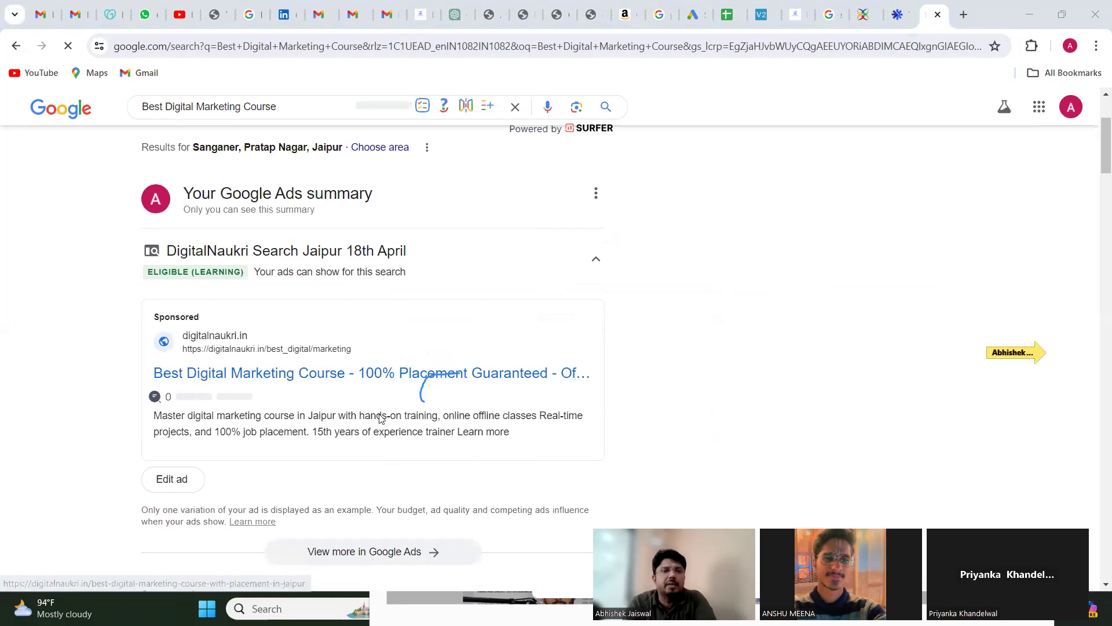
{"action": "scroll", "coordinate": [381, 418], "scroll_direction": "down", "scroll_amount": 2}
{"action": "scroll", "coordinate": [380, 418], "scroll_direction": "down", "scroll_amount": 3}
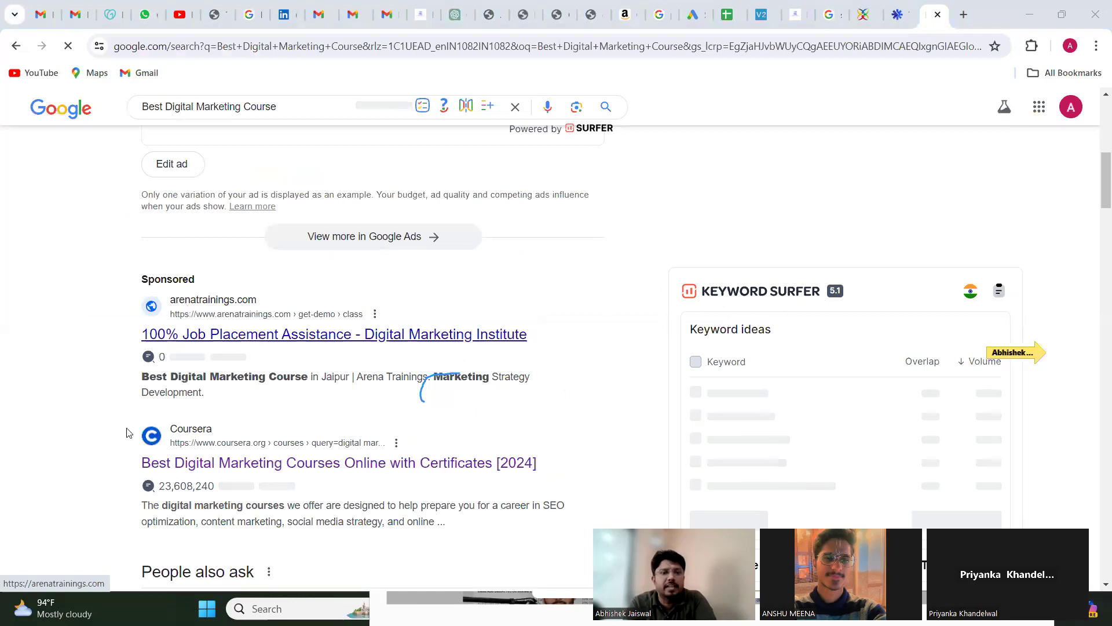
{"action": "scroll", "coordinate": [124, 436], "scroll_direction": "down", "scroll_amount": 5}
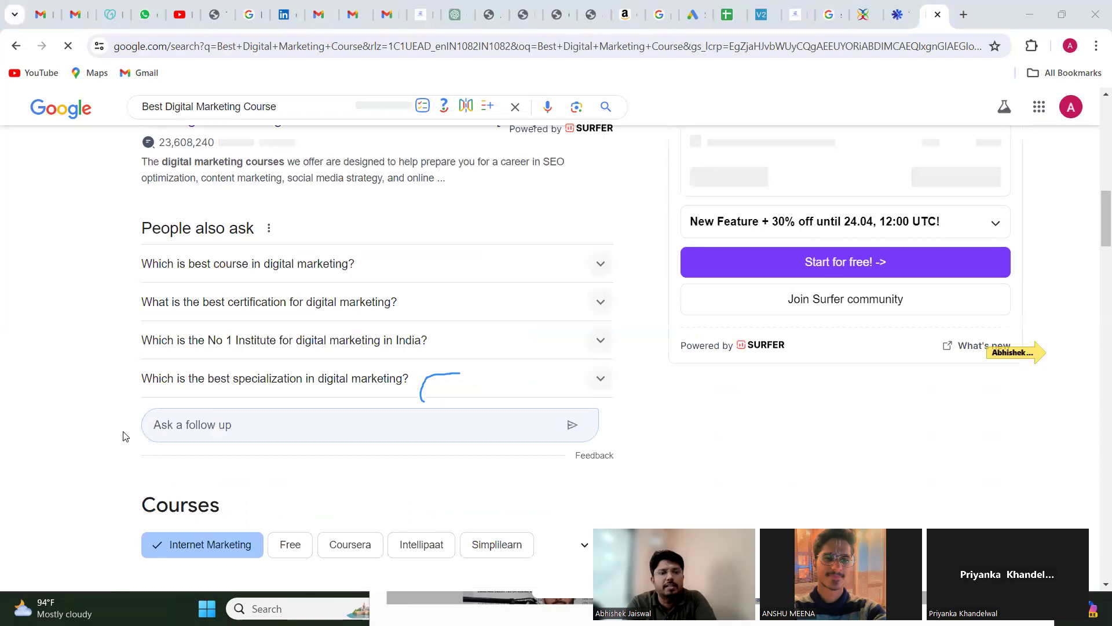
{"action": "scroll", "coordinate": [123, 436], "scroll_direction": "down", "scroll_amount": 7}
{"action": "scroll", "coordinate": [123, 436], "scroll_direction": "down", "scroll_amount": 5}
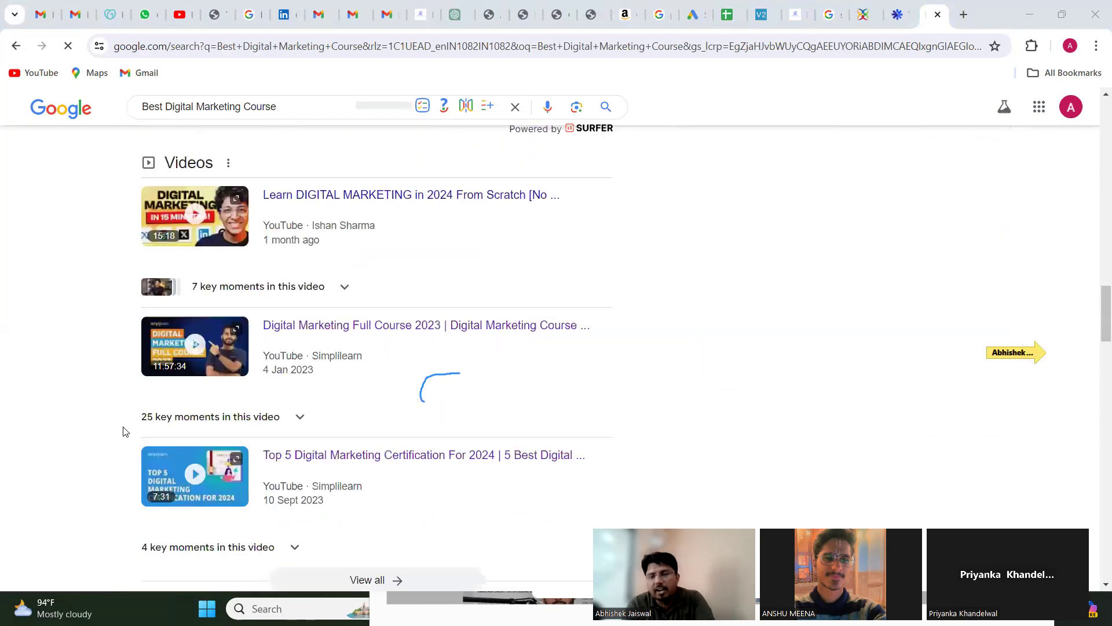
{"action": "scroll", "coordinate": [124, 432], "scroll_direction": "down", "scroll_amount": 6}
{"action": "scroll", "coordinate": [123, 431], "scroll_direction": "down", "scroll_amount": 8}
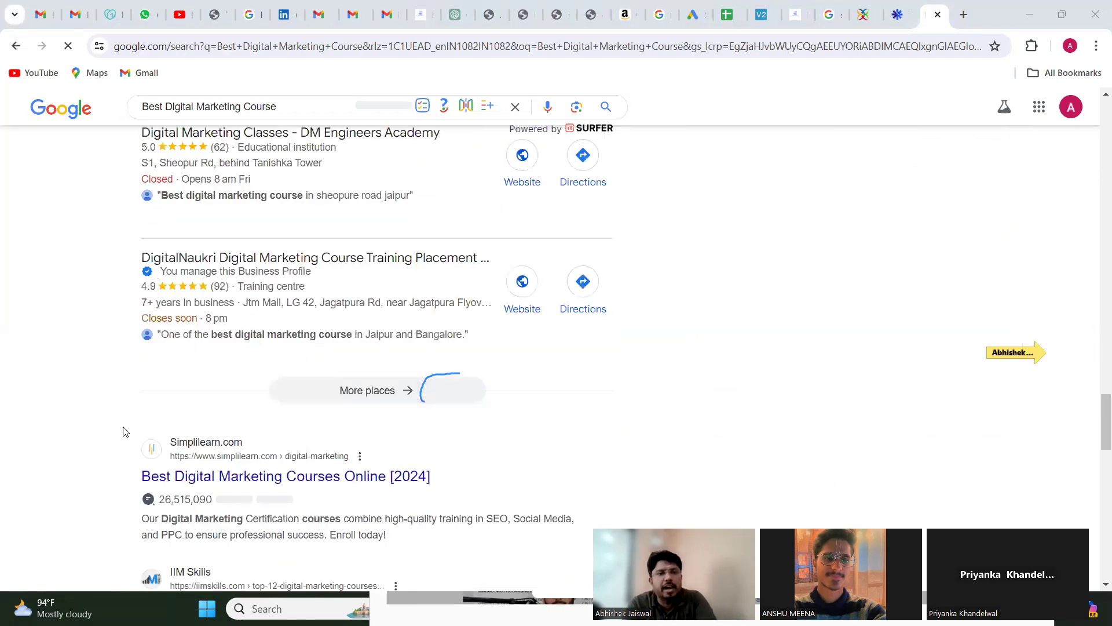
{"action": "scroll", "coordinate": [123, 431], "scroll_direction": "up", "scroll_amount": 2}
{"action": "scroll", "coordinate": [124, 432], "scroll_direction": "up", "scroll_amount": 2}
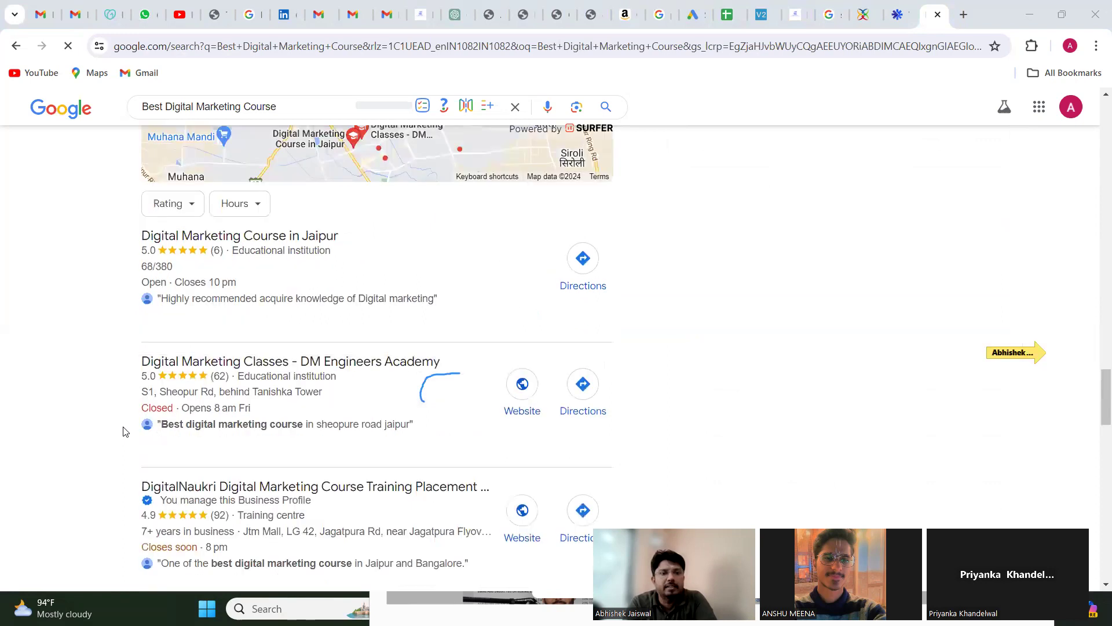
{"action": "scroll", "coordinate": [124, 432], "scroll_direction": "down", "scroll_amount": 2}
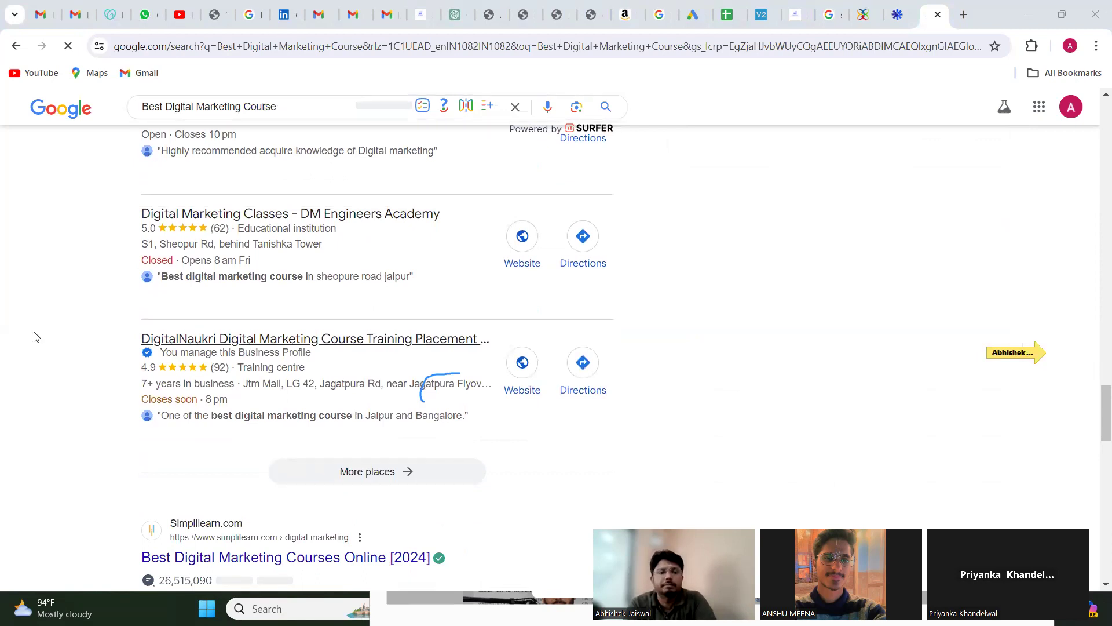
{"action": "scroll", "coordinate": [36, 336], "scroll_direction": "down", "scroll_amount": 8}
{"action": "scroll", "coordinate": [36, 336], "scroll_direction": "down", "scroll_amount": 8}
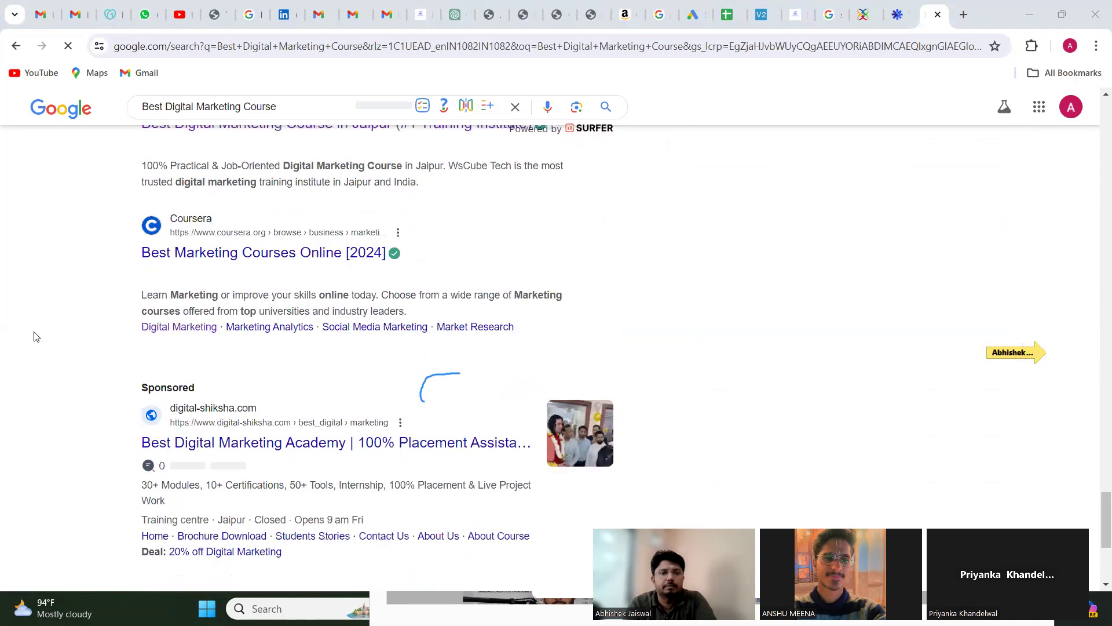
Step: Examine the digital-shiksha.com sponsored ad among the results, focusing on its headline and description text
{"action": "scroll", "coordinate": [36, 336], "scroll_direction": "up", "scroll_amount": 3}
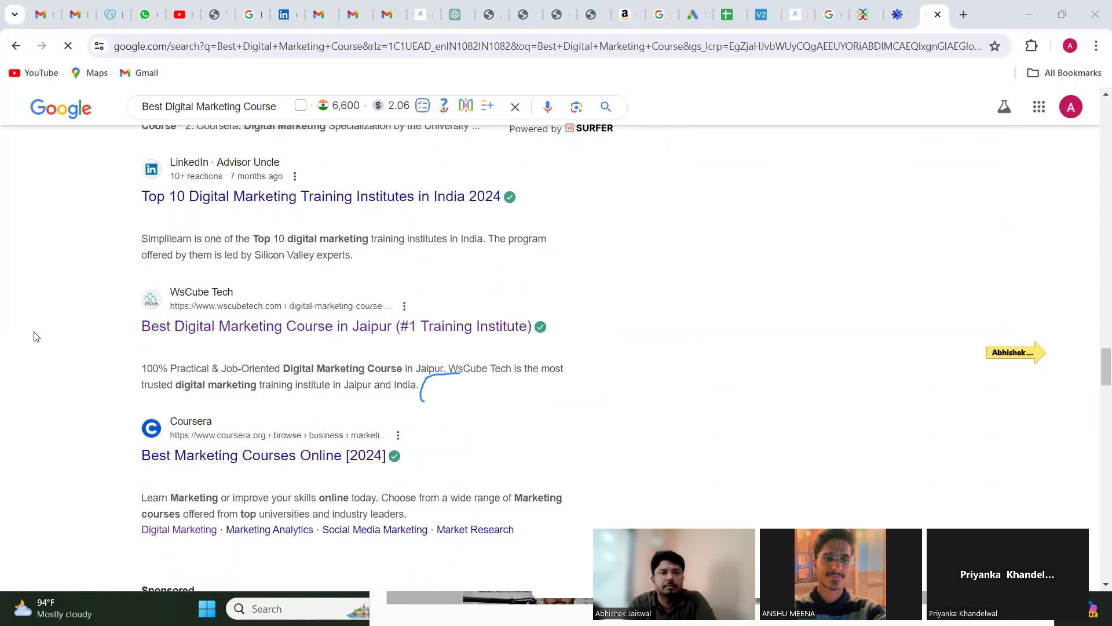
{"action": "scroll", "coordinate": [36, 337], "scroll_direction": "down", "scroll_amount": 4}
{"action": "scroll", "coordinate": [36, 336], "scroll_direction": "down", "scroll_amount": 1}
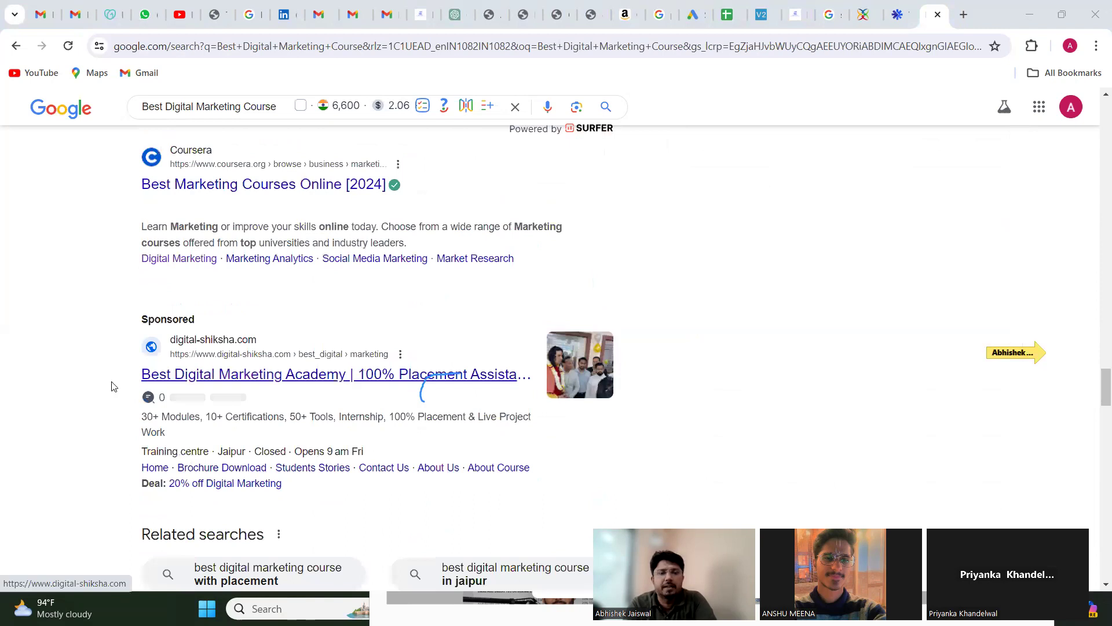
{"action": "scroll", "coordinate": [113, 387], "scroll_direction": "down", "scroll_amount": 3}
{"action": "scroll", "coordinate": [113, 387], "scroll_direction": "down", "scroll_amount": 7}
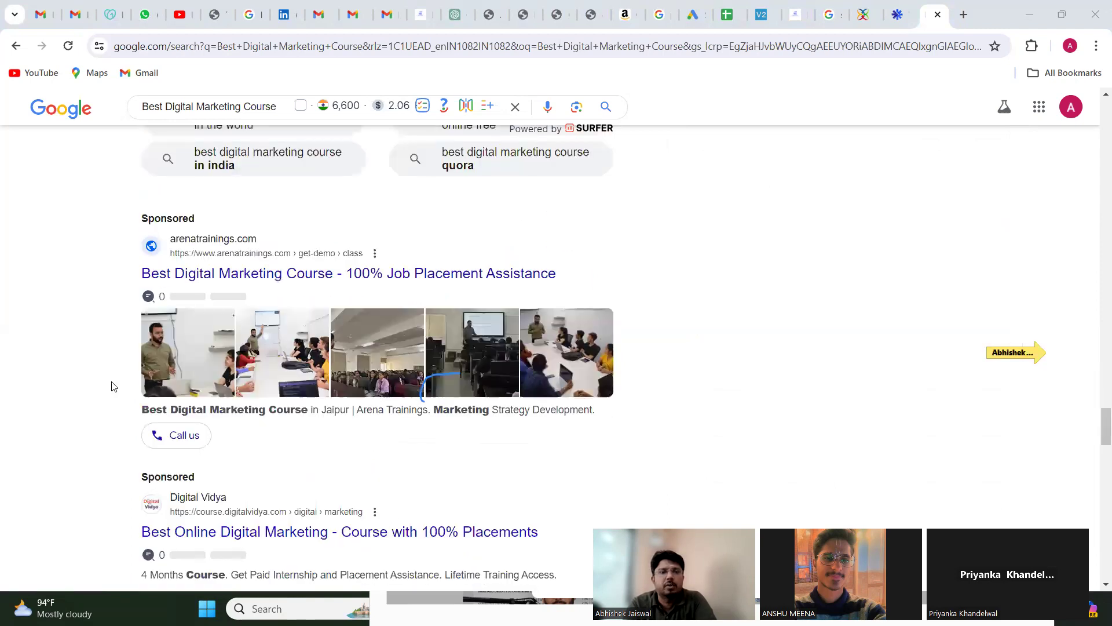
{"action": "scroll", "coordinate": [138, 371], "scroll_direction": "up", "scroll_amount": 5}
{"action": "scroll", "coordinate": [145, 395], "scroll_direction": "up", "scroll_amount": 2}
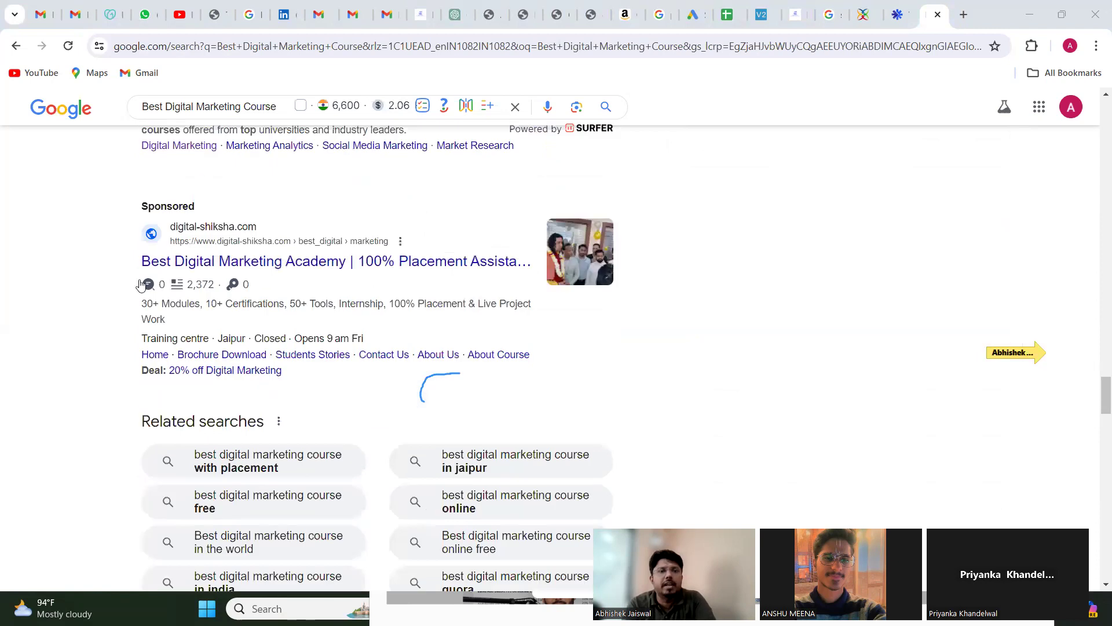
{"action": "left_click_drag", "start_coordinate": [142, 264], "coordinate": [355, 266]}
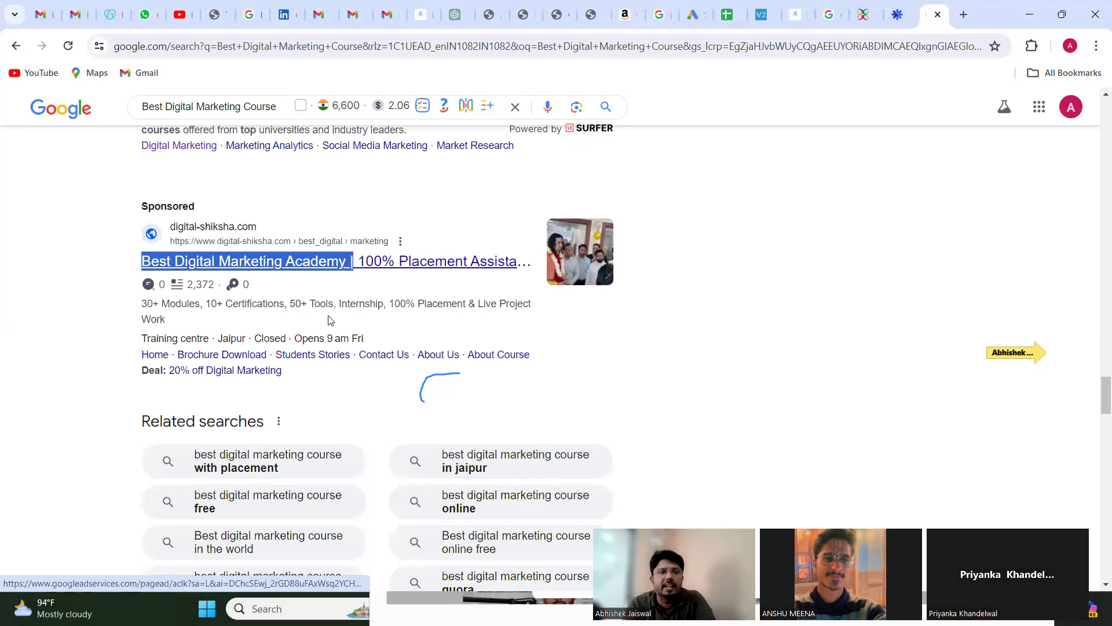
{"action": "left_click", "coordinate": [129, 311]}
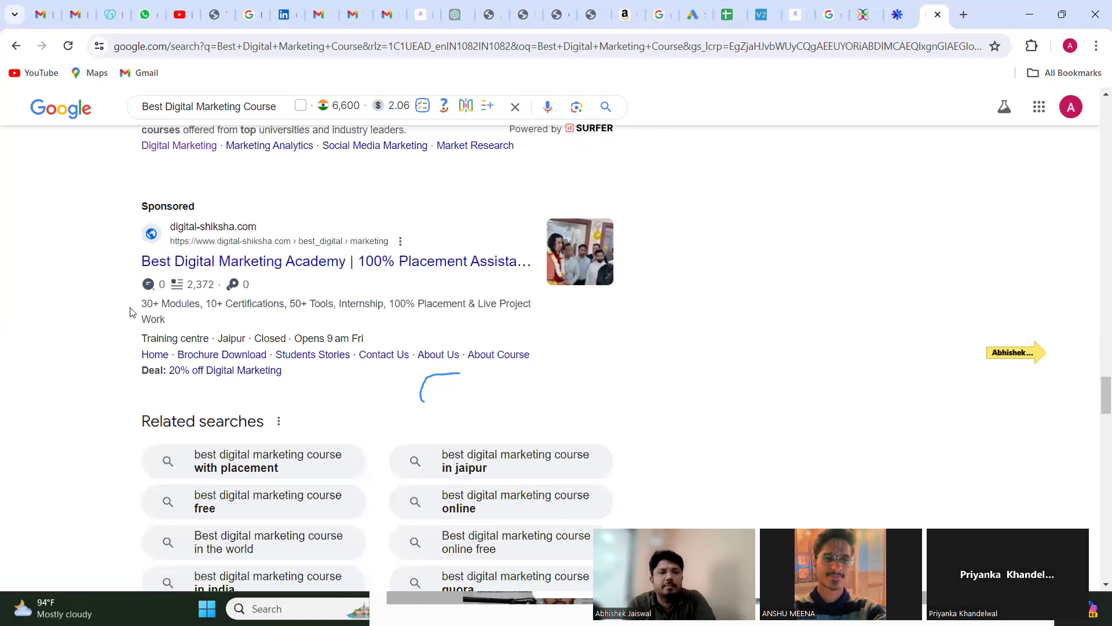
{"action": "triple_click", "coordinate": [190, 319]}
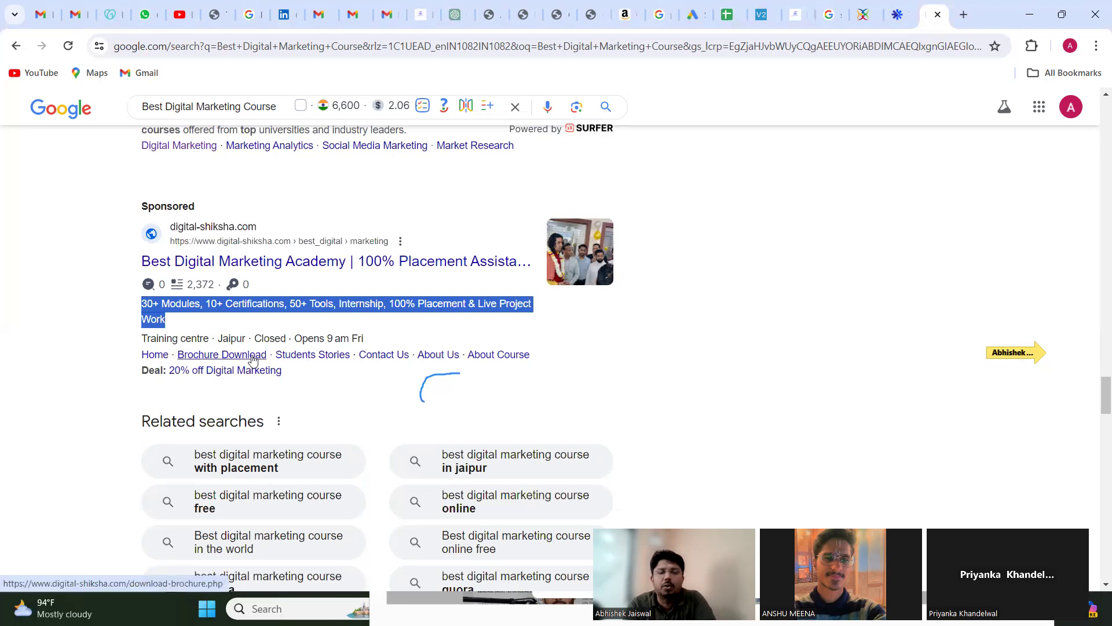
Step: Review the remaining competitor ads and organic course listings further down the results page
{"action": "scroll", "coordinate": [41, 371], "scroll_direction": "down", "scroll_amount": 3}
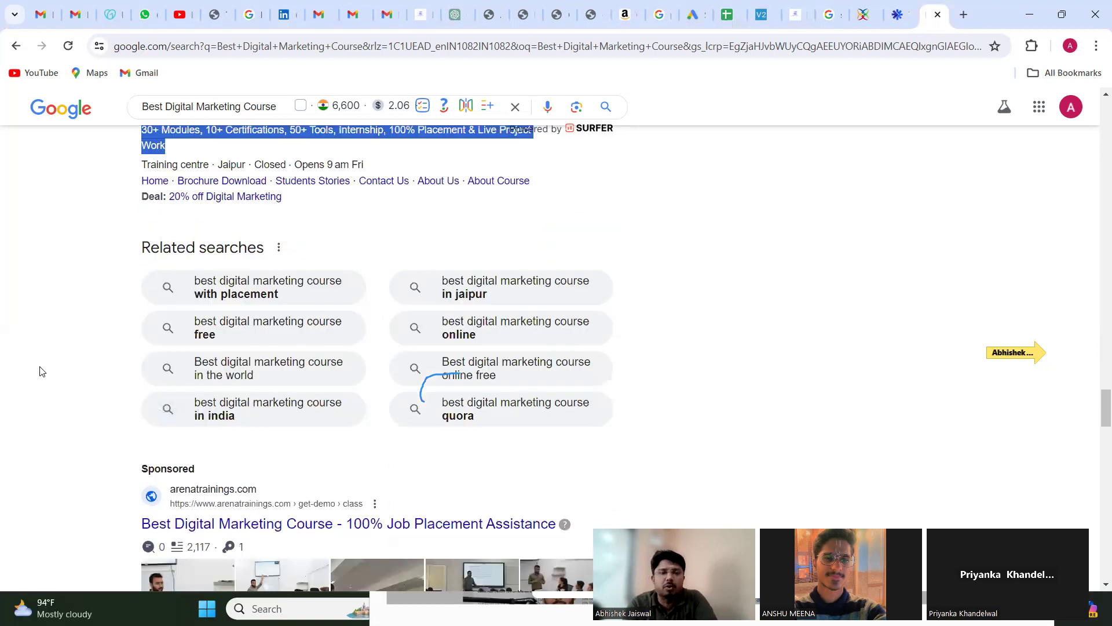
{"action": "scroll", "coordinate": [41, 371], "scroll_direction": "down", "scroll_amount": 5}
{"action": "scroll", "coordinate": [41, 371], "scroll_direction": "down", "scroll_amount": 3}
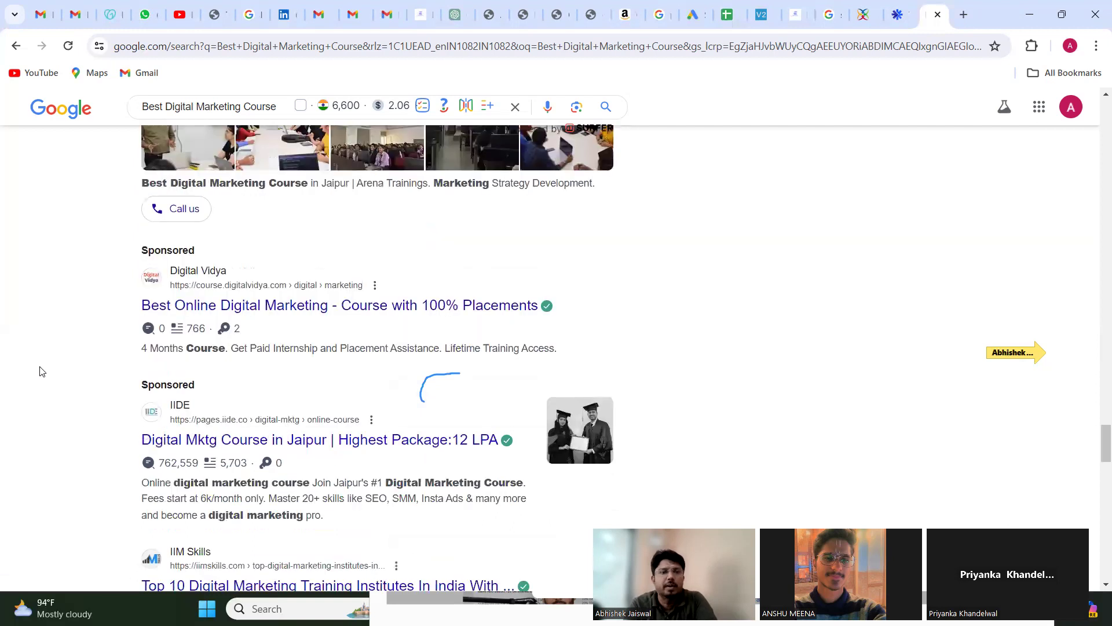
{"action": "scroll", "coordinate": [41, 371], "scroll_direction": "down", "scroll_amount": 3}
{"action": "scroll", "coordinate": [41, 371], "scroll_direction": "down", "scroll_amount": 8}
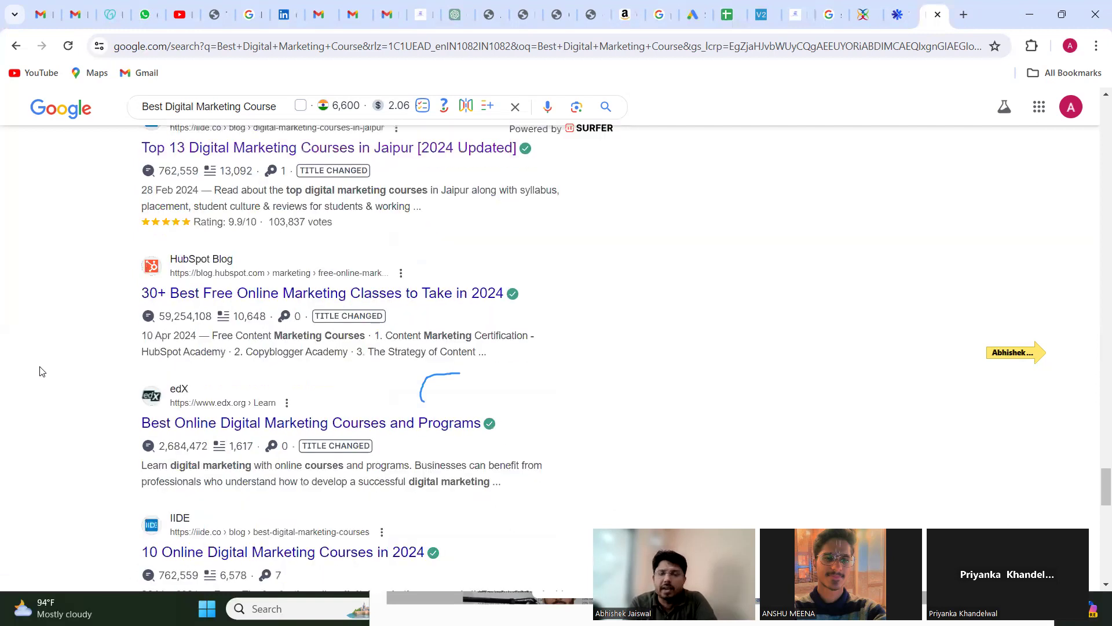
{"action": "scroll", "coordinate": [41, 370], "scroll_direction": "down", "scroll_amount": 3}
{"action": "scroll", "coordinate": [41, 371], "scroll_direction": "down", "scroll_amount": 3}
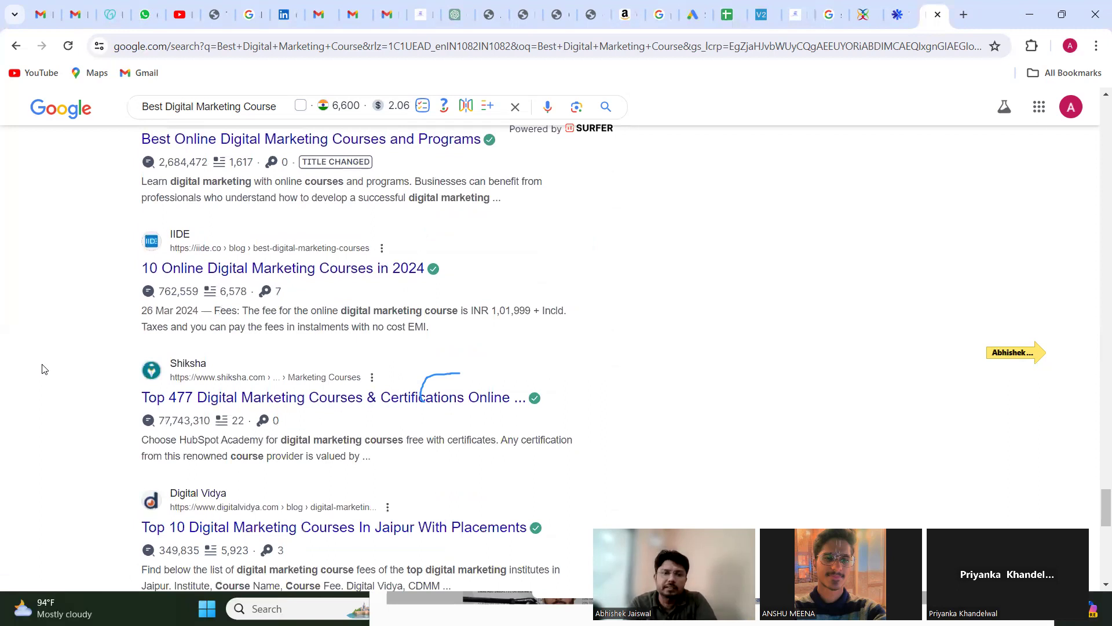
Step: Find the adsgrip.com sponsored ad further down the search results and examine its headline, description, and the listings around it
{"action": "scroll", "coordinate": [43, 369], "scroll_direction": "down", "scroll_amount": 5}
{"action": "scroll", "coordinate": [43, 369], "scroll_direction": "down", "scroll_amount": 5}
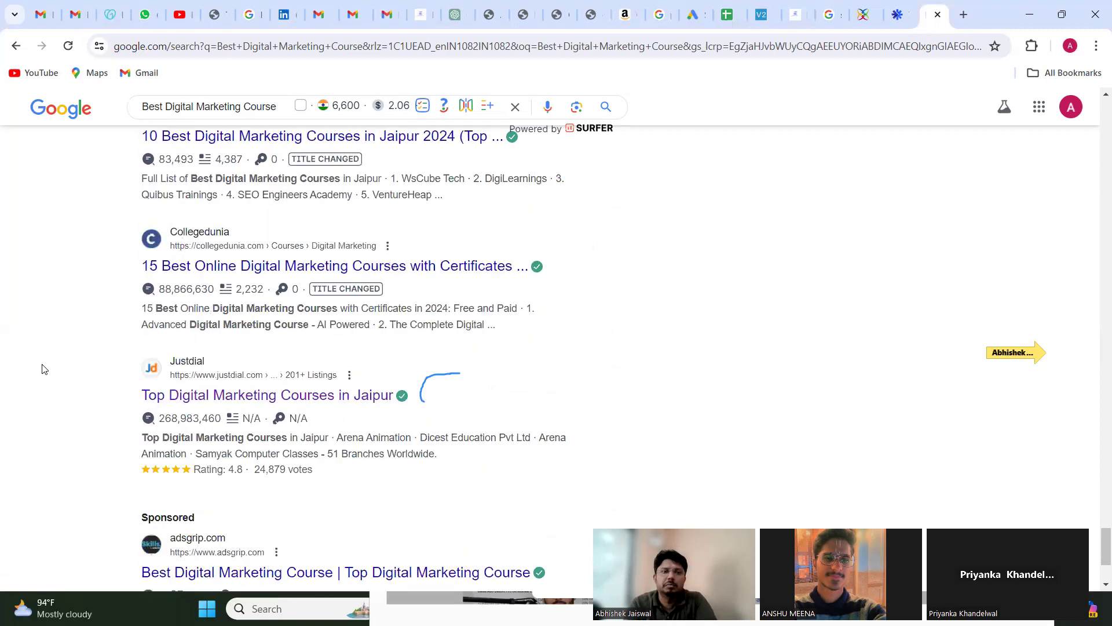
{"action": "scroll", "coordinate": [58, 373], "scroll_direction": "down", "scroll_amount": 3}
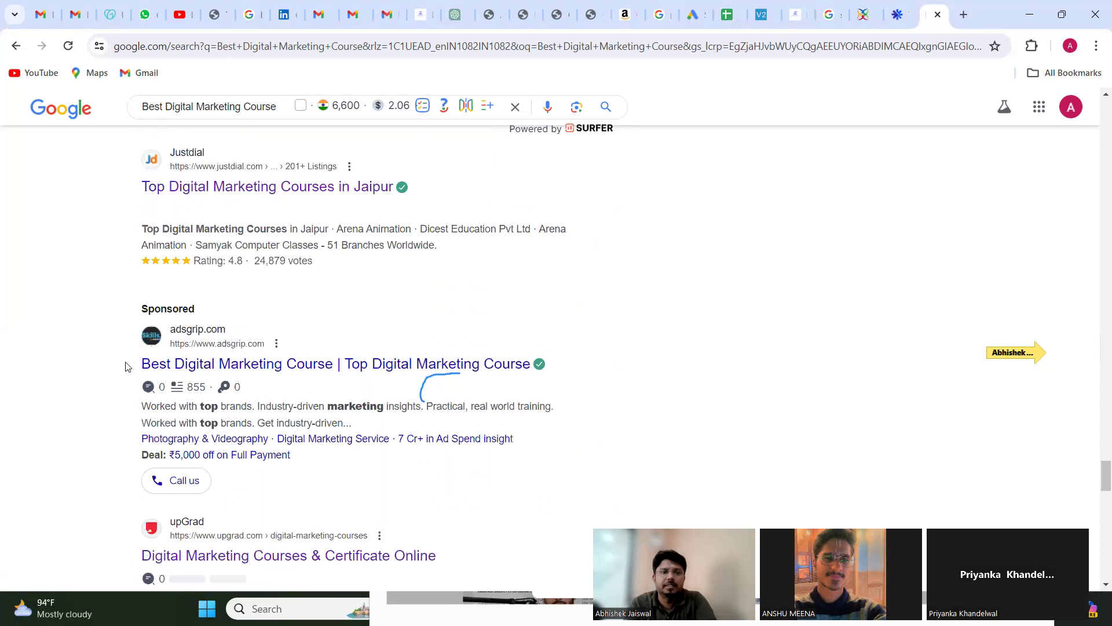
{"action": "left_click_drag", "start_coordinate": [306, 360], "coordinate": [142, 363]}
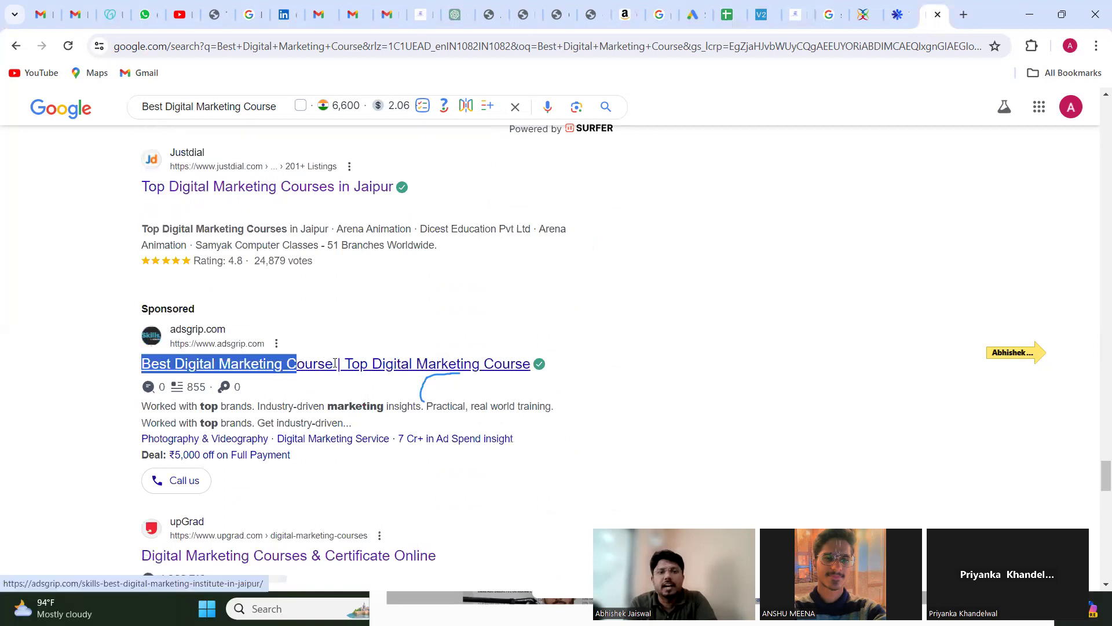
{"action": "left_click_drag", "start_coordinate": [334, 364], "coordinate": [335, 365]}
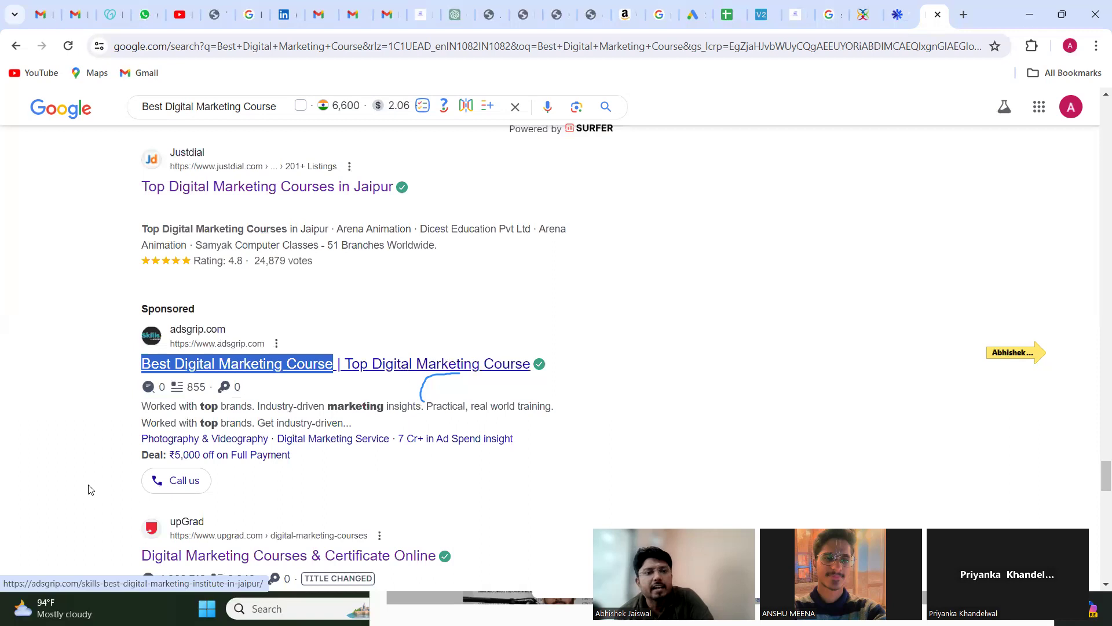
{"action": "scroll", "coordinate": [84, 477], "scroll_direction": "down", "scroll_amount": 1}
{"action": "scroll", "coordinate": [109, 445], "scroll_direction": "down", "scroll_amount": 2}
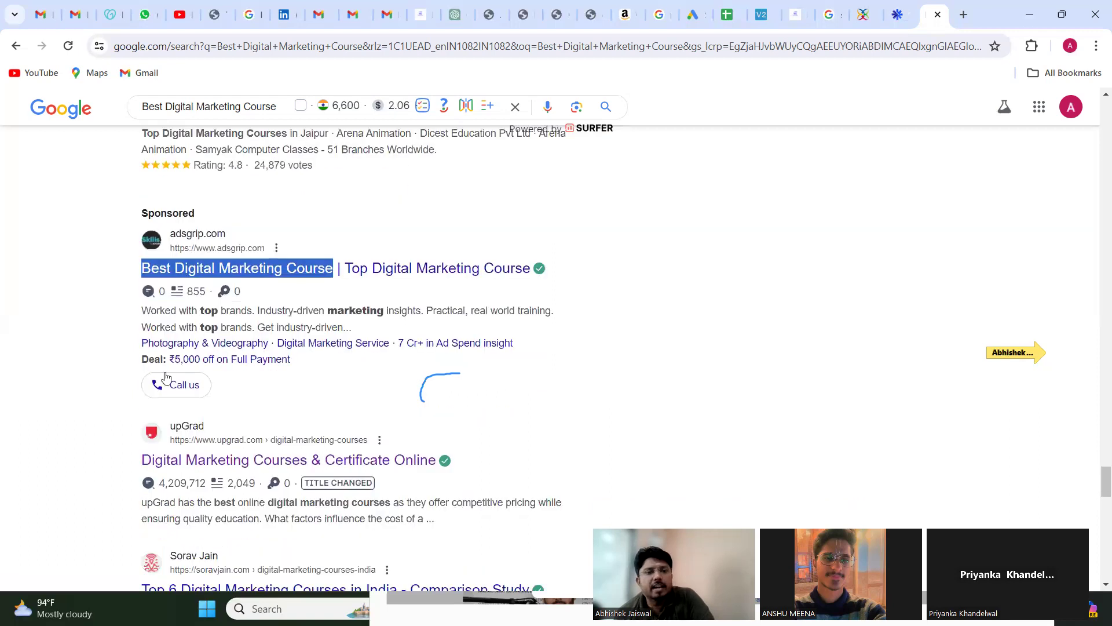
{"action": "scroll", "coordinate": [120, 422], "scroll_direction": "down", "scroll_amount": 2}
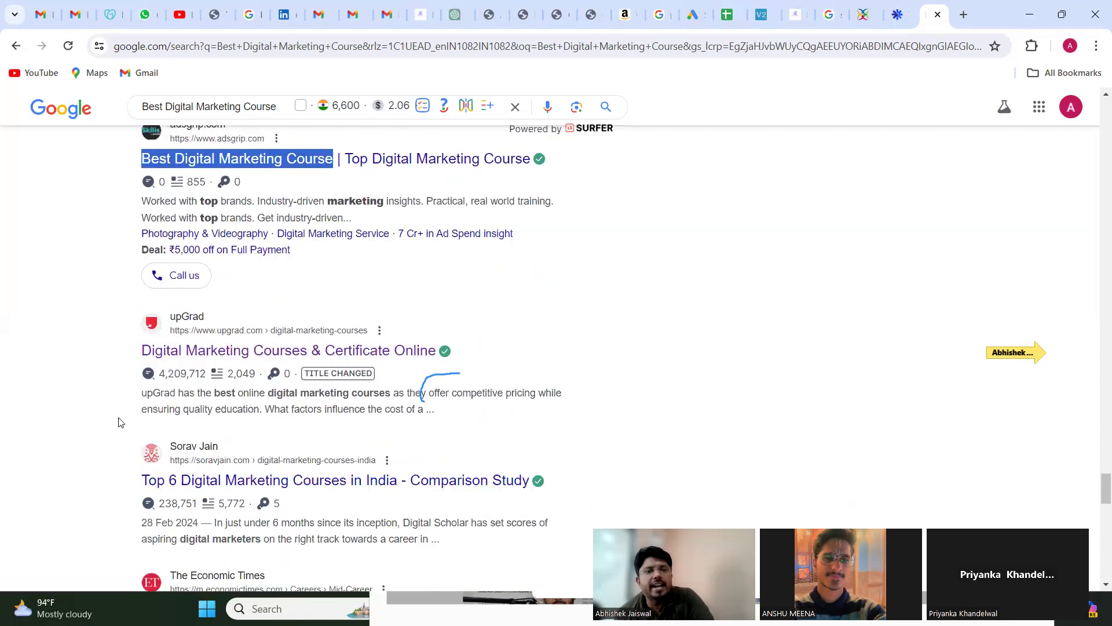
{"action": "scroll", "coordinate": [120, 422], "scroll_direction": "up", "scroll_amount": 3}
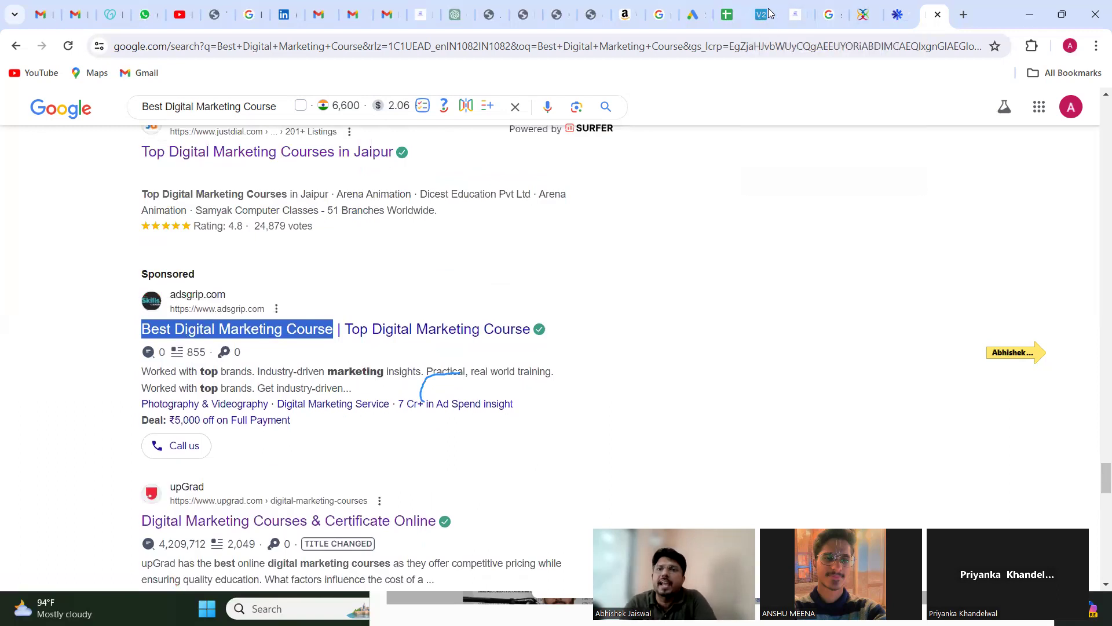
Step: Return to the Google Ads campaign draft and review the headline fields, display path, and ad preview
{"action": "left_click", "coordinate": [691, 15]}
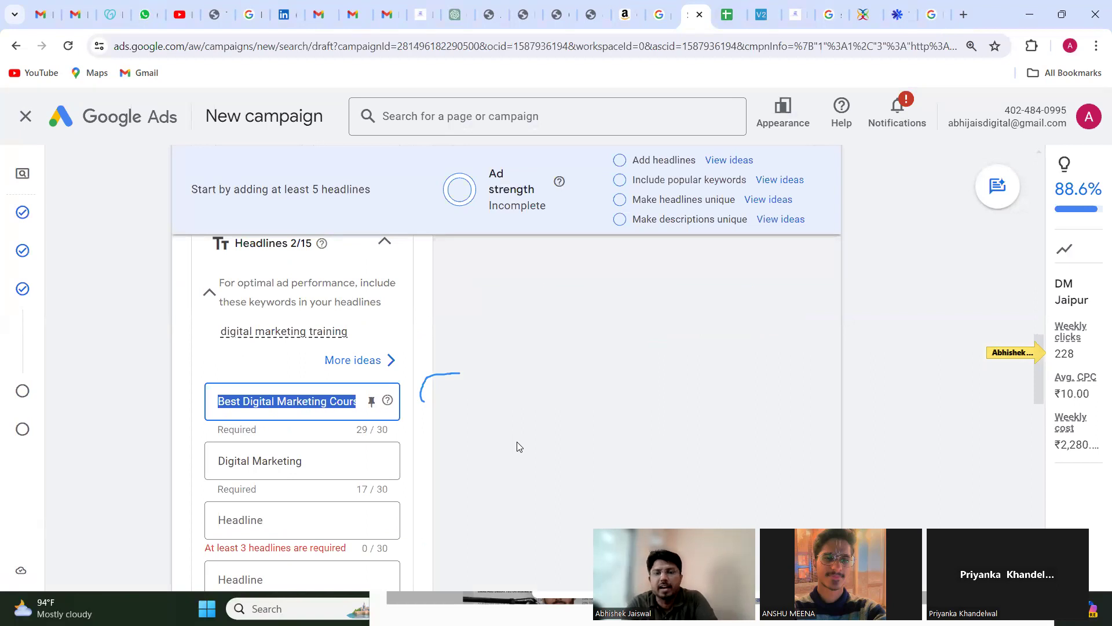
{"action": "scroll", "coordinate": [517, 446], "scroll_direction": "down", "scroll_amount": 2}
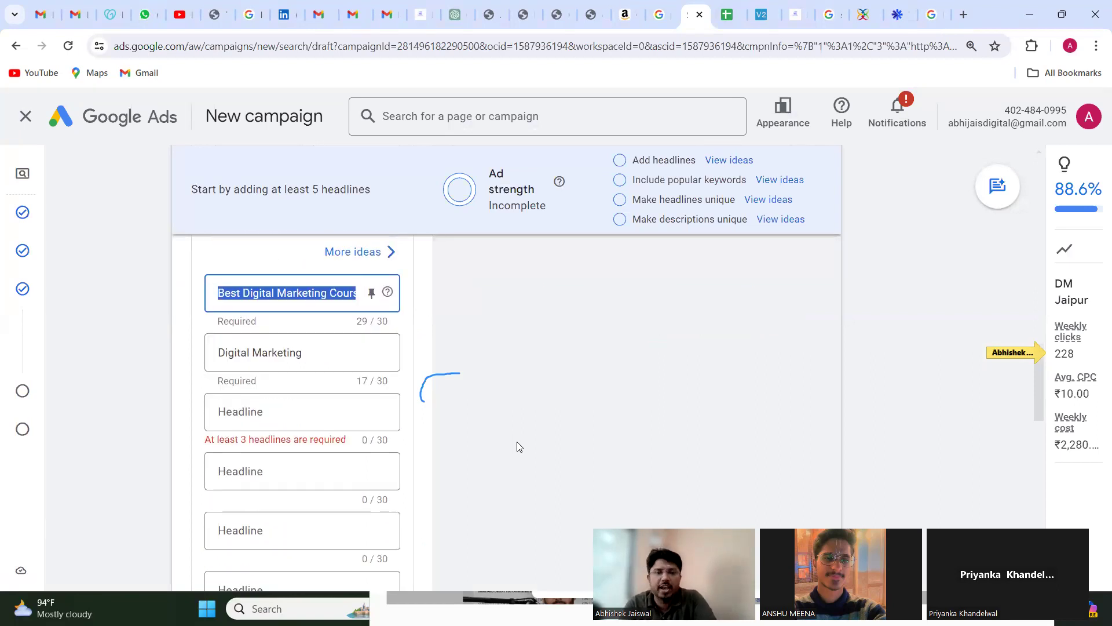
{"action": "scroll", "coordinate": [518, 446], "scroll_direction": "down", "scroll_amount": 3}
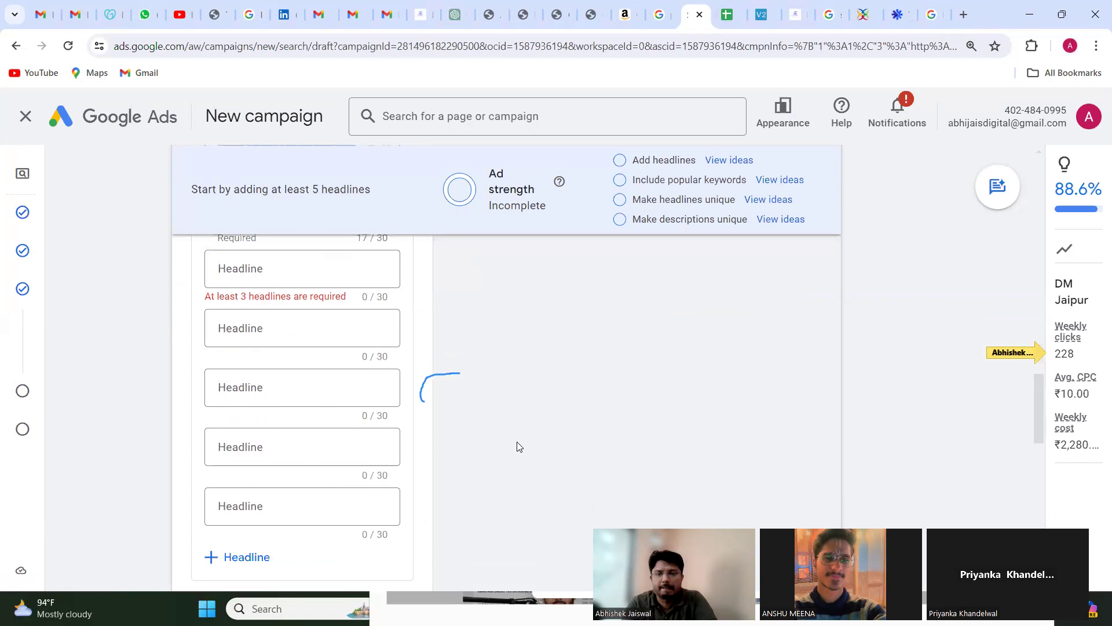
{"action": "scroll", "coordinate": [518, 446], "scroll_direction": "down", "scroll_amount": 1}
{"action": "scroll", "coordinate": [518, 446], "scroll_direction": "up", "scroll_amount": 1}
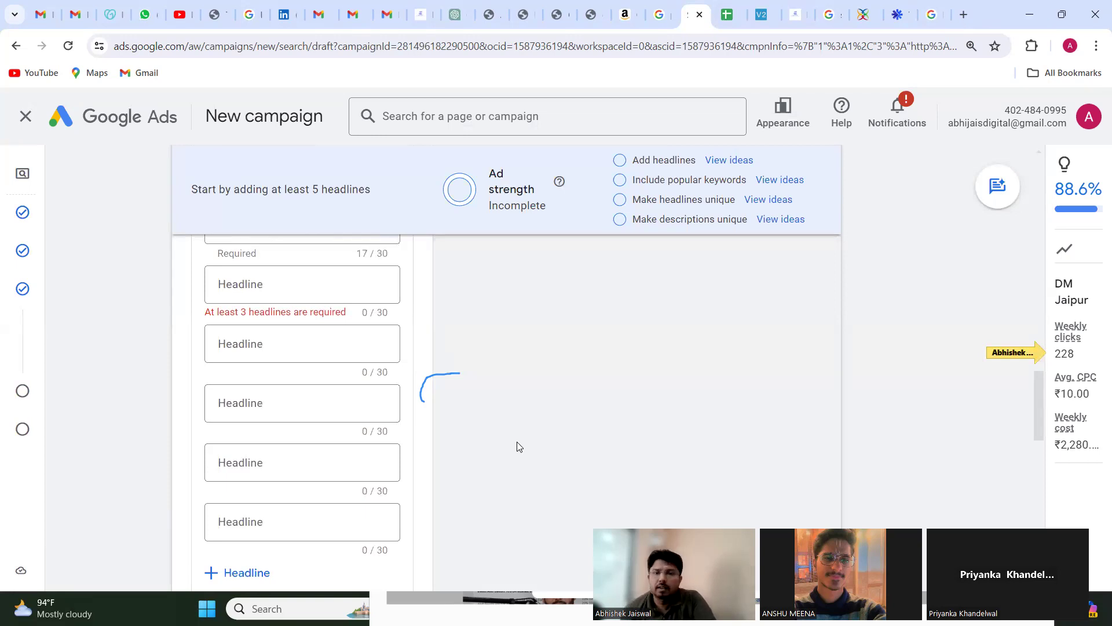
{"action": "scroll", "coordinate": [544, 414], "scroll_direction": "up", "scroll_amount": 5}
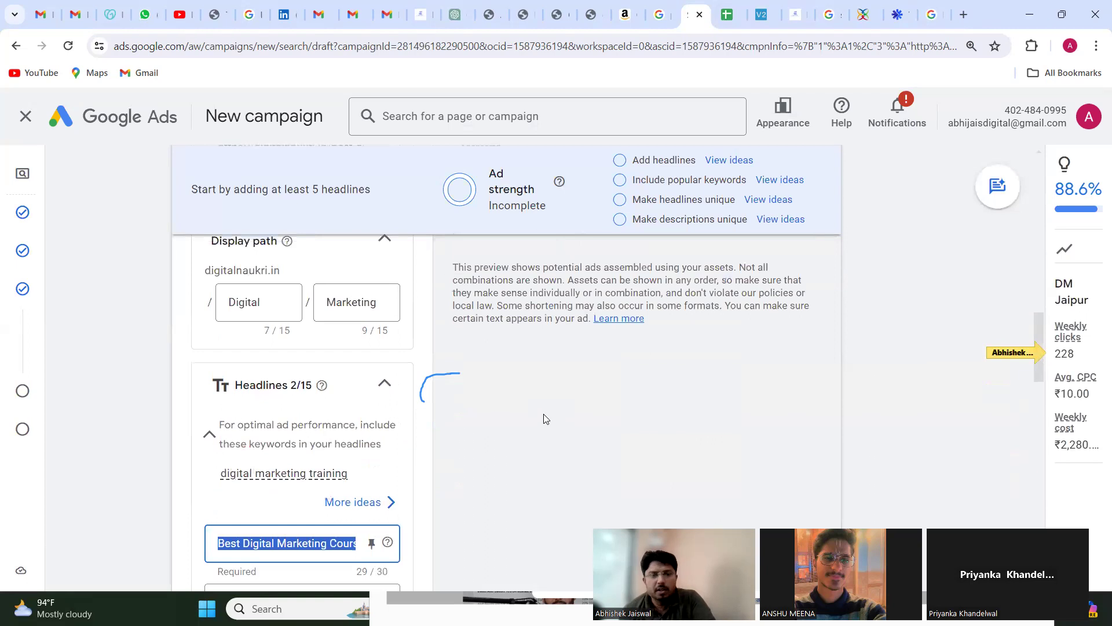
{"action": "scroll", "coordinate": [543, 414], "scroll_direction": "down", "scroll_amount": 1}
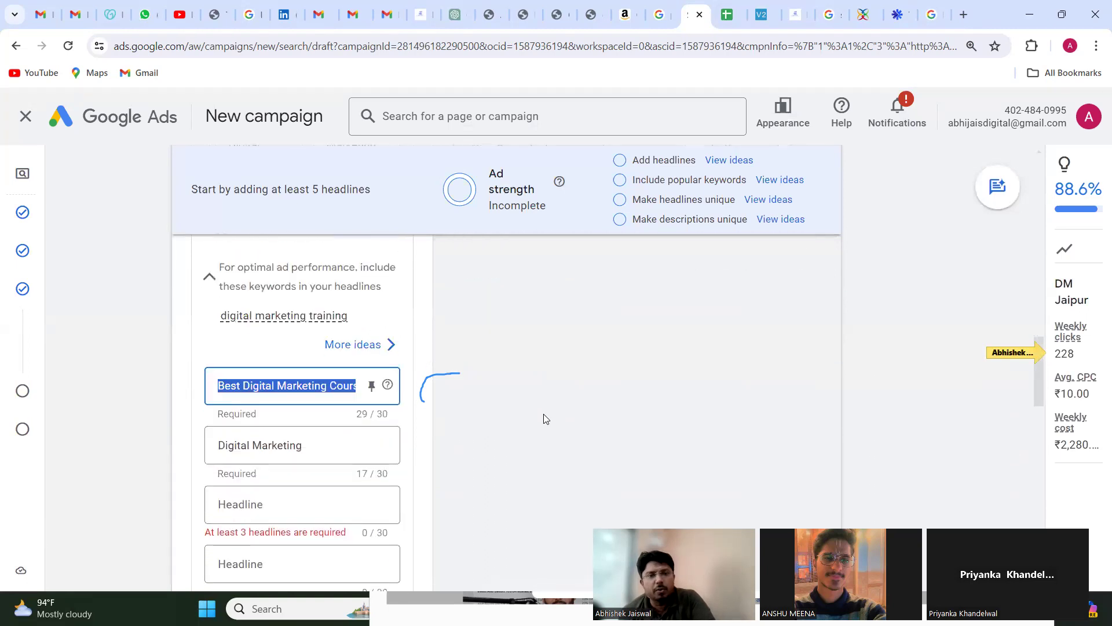
{"action": "scroll", "coordinate": [544, 413], "scroll_direction": "up", "scroll_amount": 8}
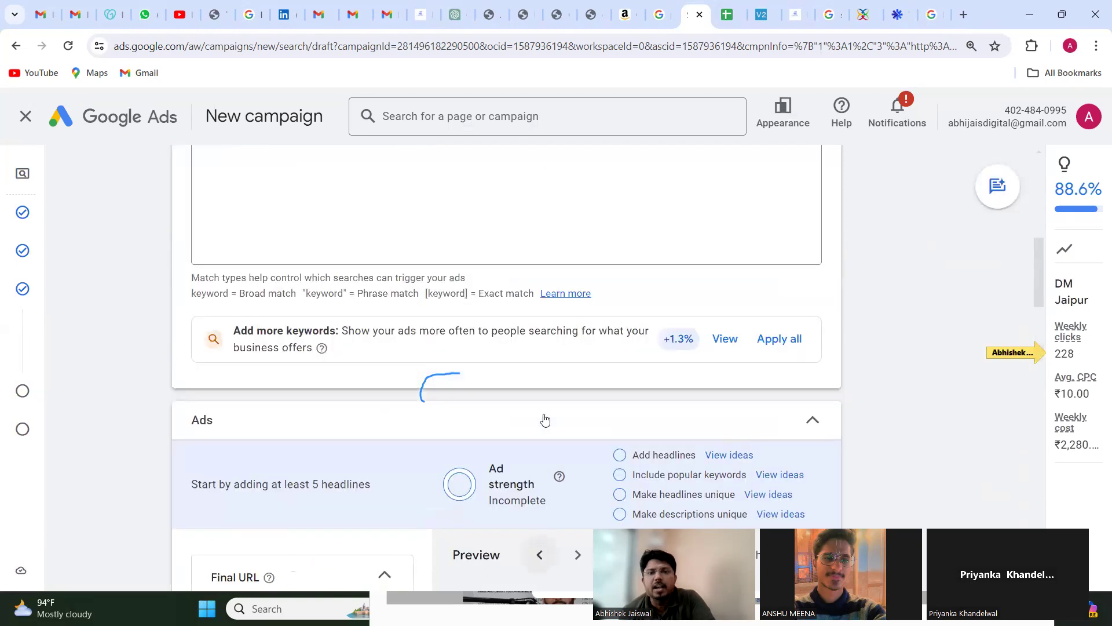
{"action": "scroll", "coordinate": [543, 414], "scroll_direction": "down", "scroll_amount": 3}
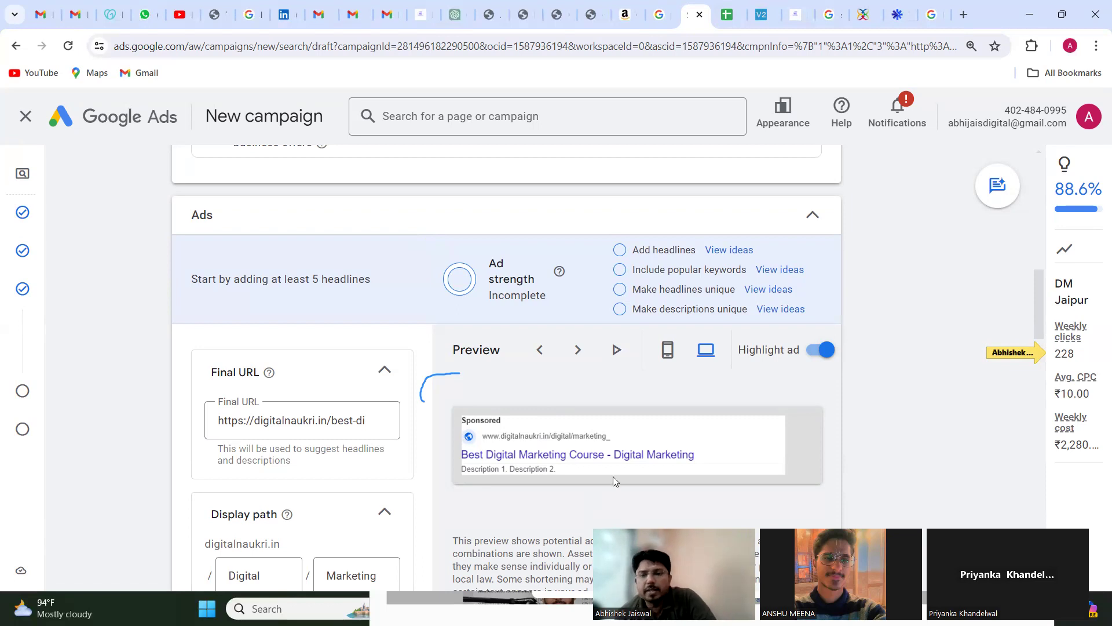
{"action": "key", "text": "XF86AudioRaiseVolume"}
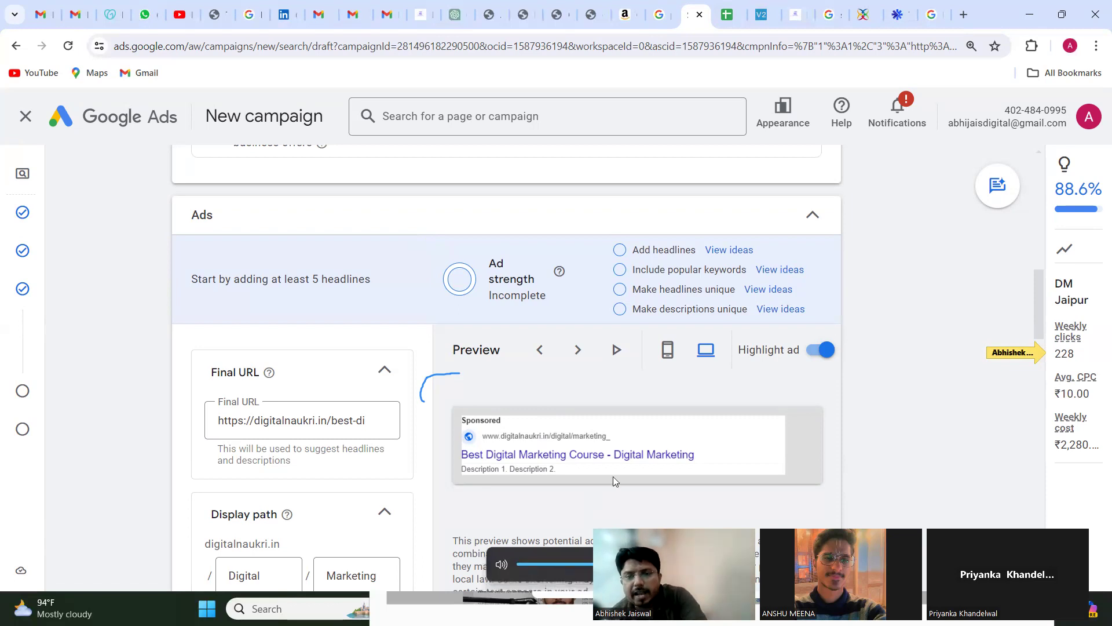